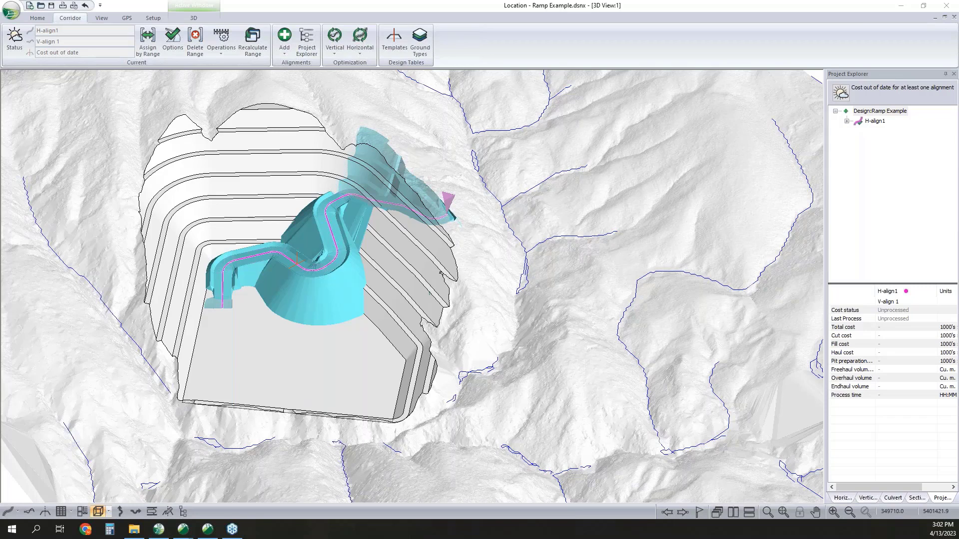
Step: Minimize the Ramp Example 3D view and move the RoadEng10 Location and Terrain shortcuts to the middle of the desktop
drag(397, 198, 456, 290)
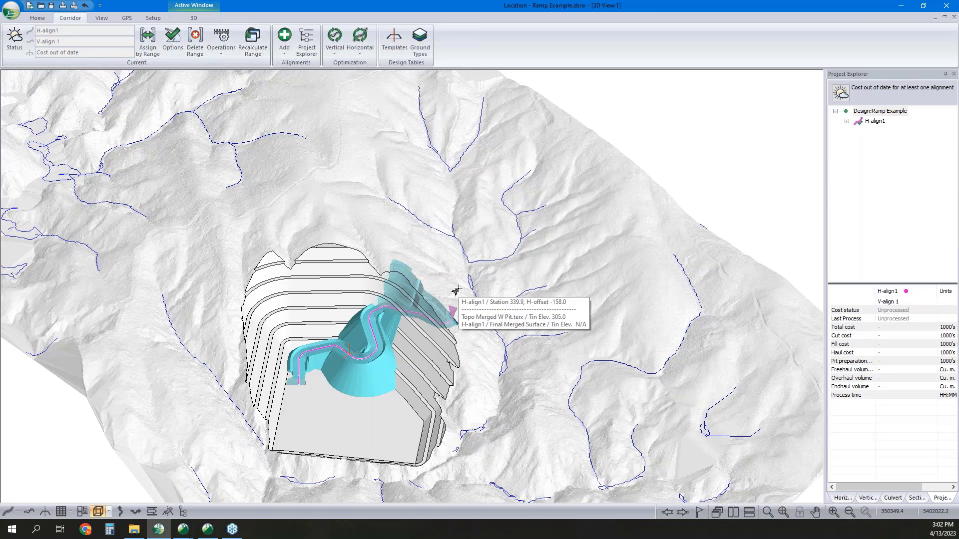
click(899, 7)
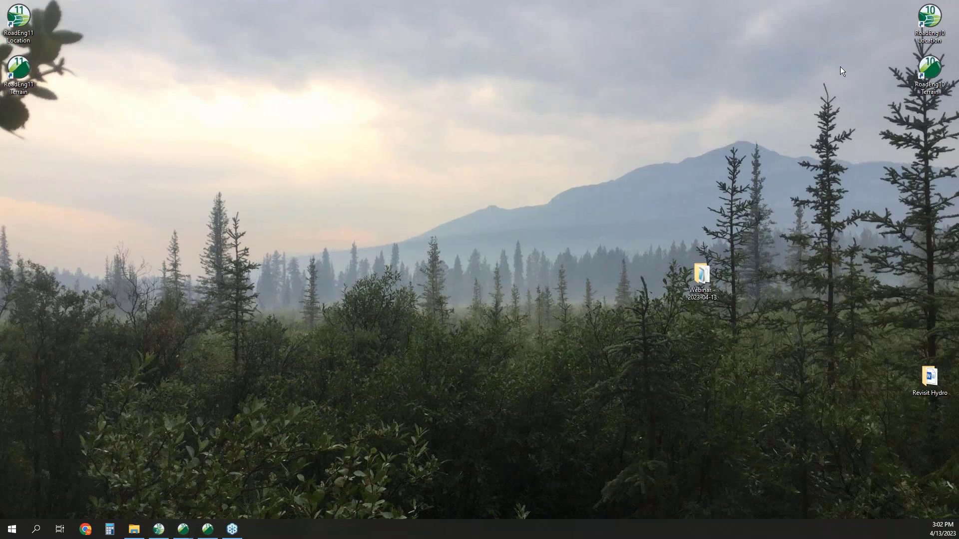
drag(936, 107, 454, 186)
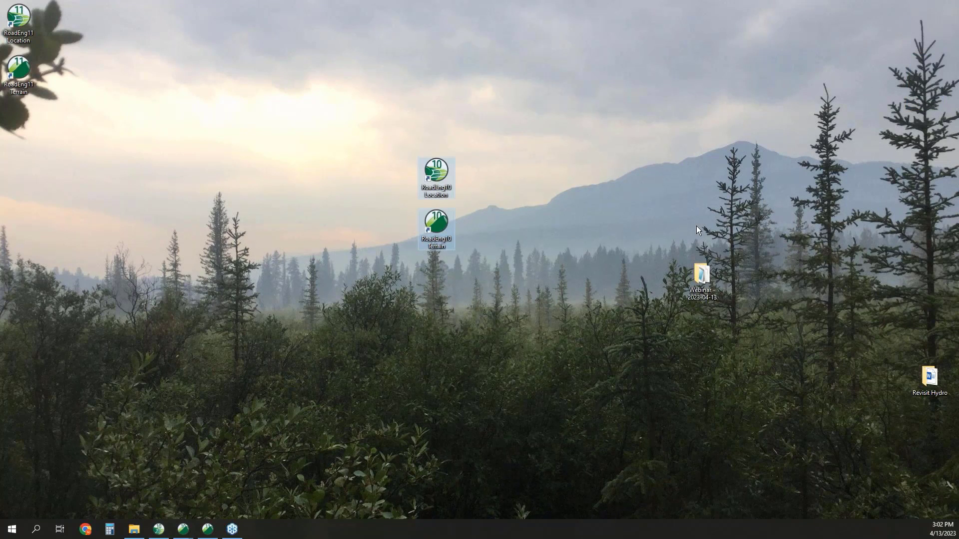
click(576, 225)
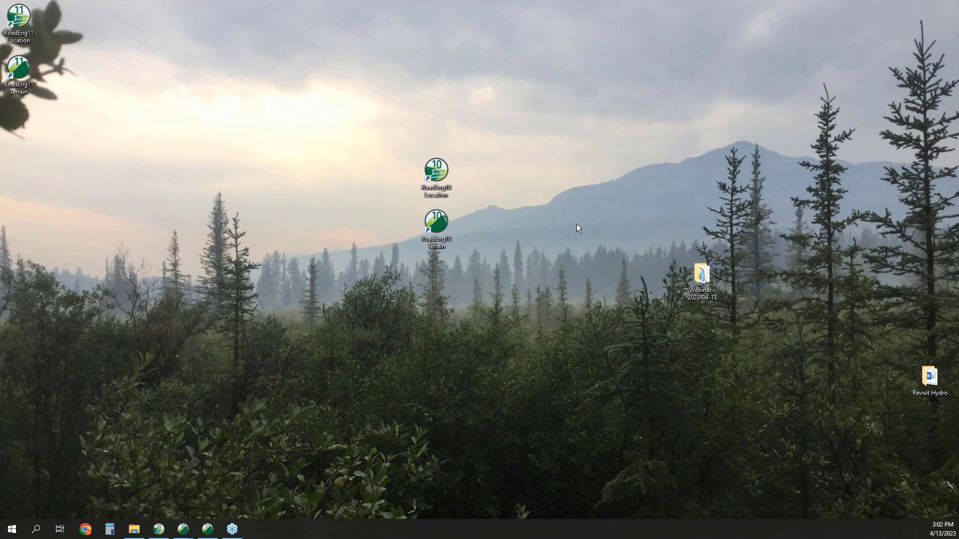
Step: Launch RoadEng10 Terrain from its desktop shortcut
click(434, 228)
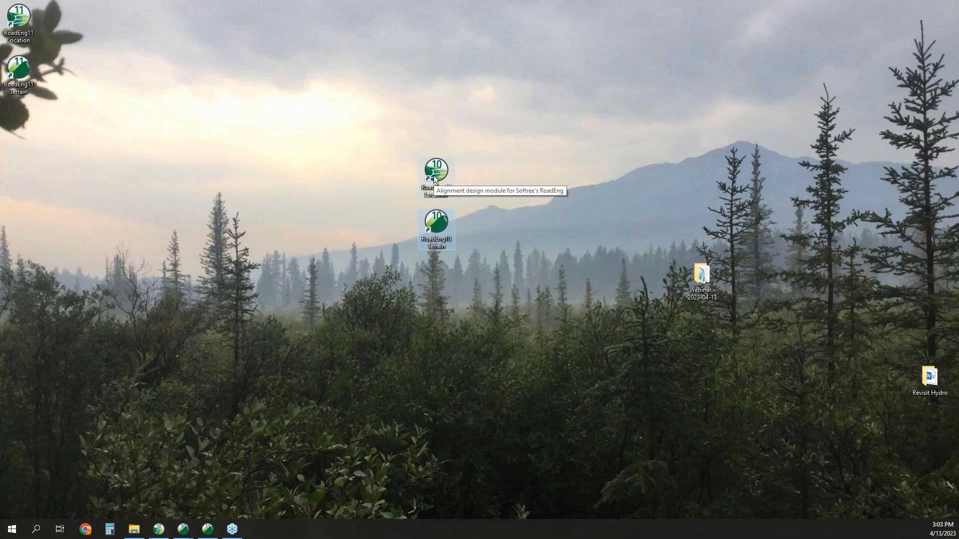
click(533, 213)
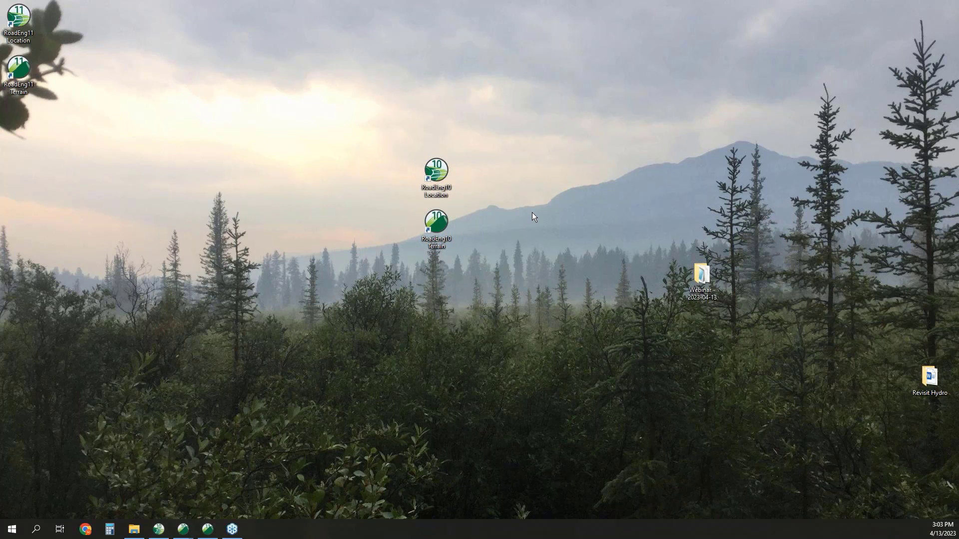
click(441, 227)
double_click(442, 226)
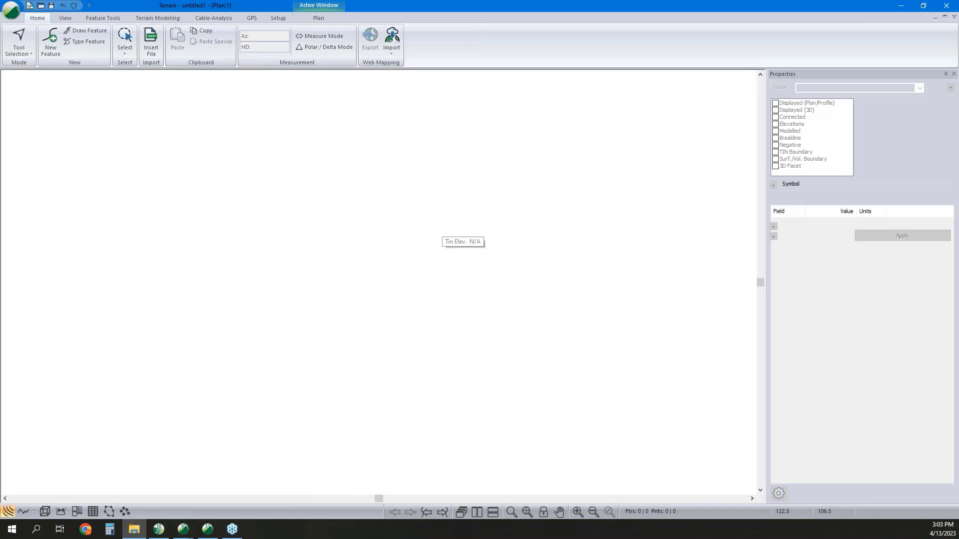
Step: Insert the AOI.SHP shapefile from the Webinar - 2023-04-13 folder into the empty terrain, keeping the default import options
click(151, 42)
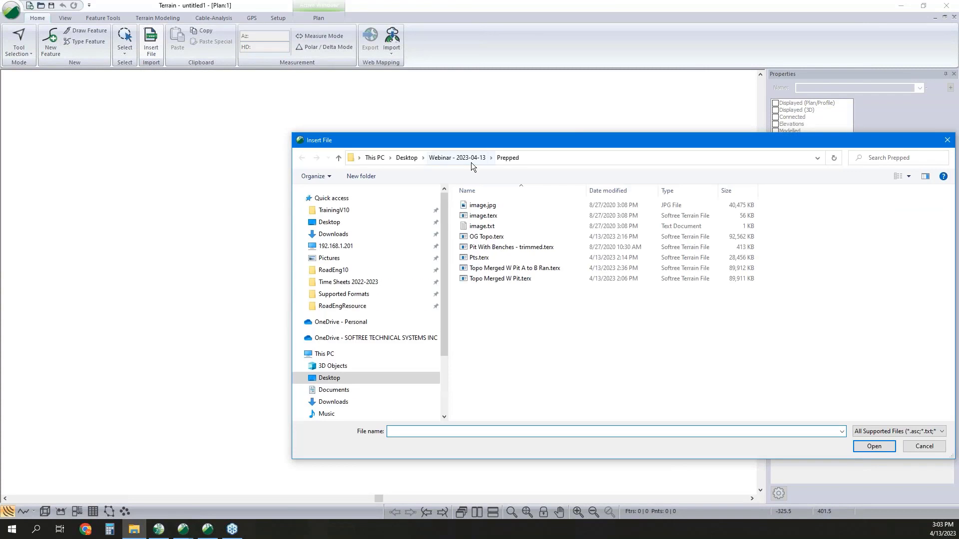
click(469, 159)
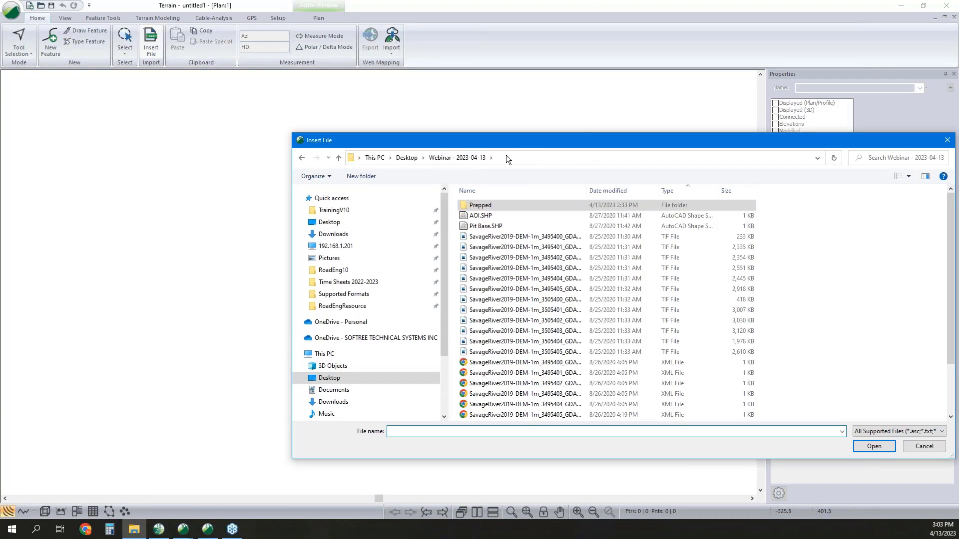
click(505, 158)
drag(534, 141, 397, 133)
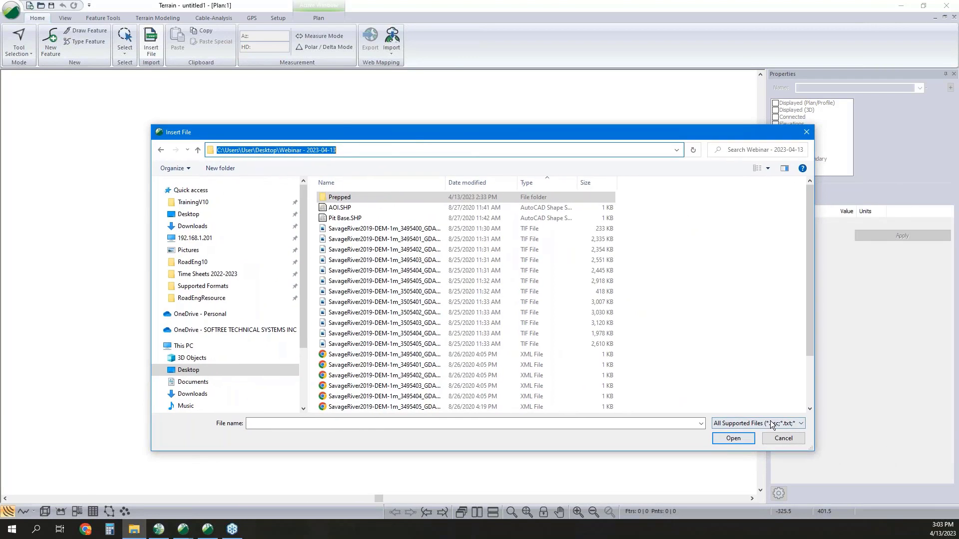
click(772, 425)
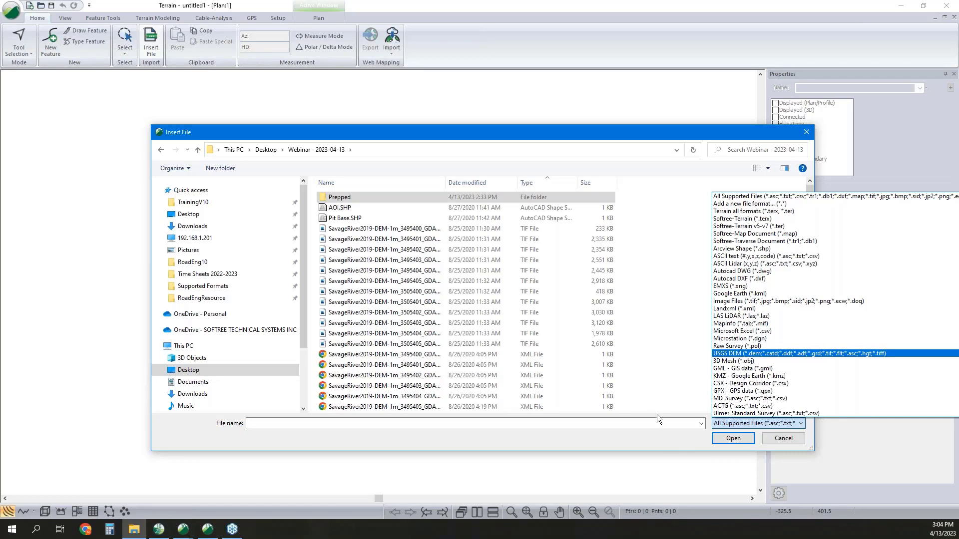
click(677, 442)
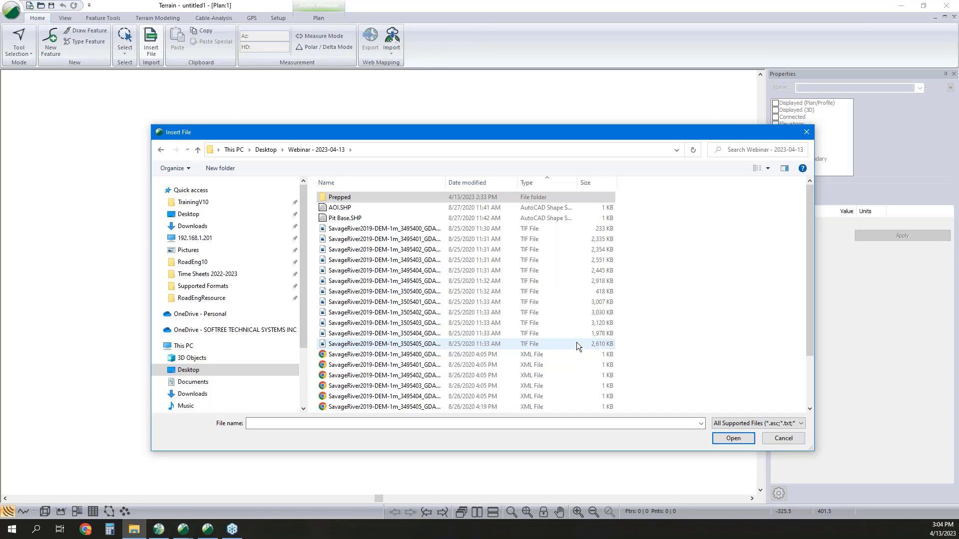
click(446, 210)
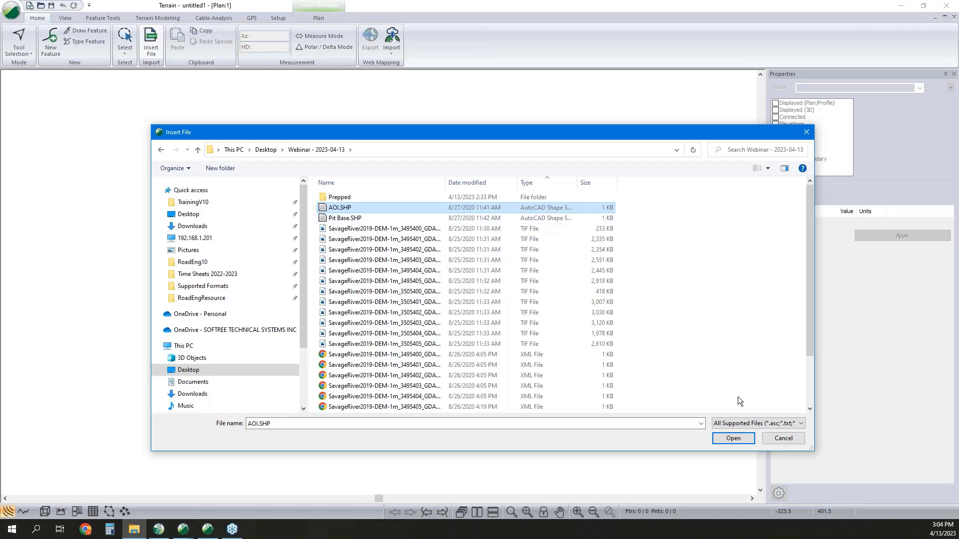
click(745, 439)
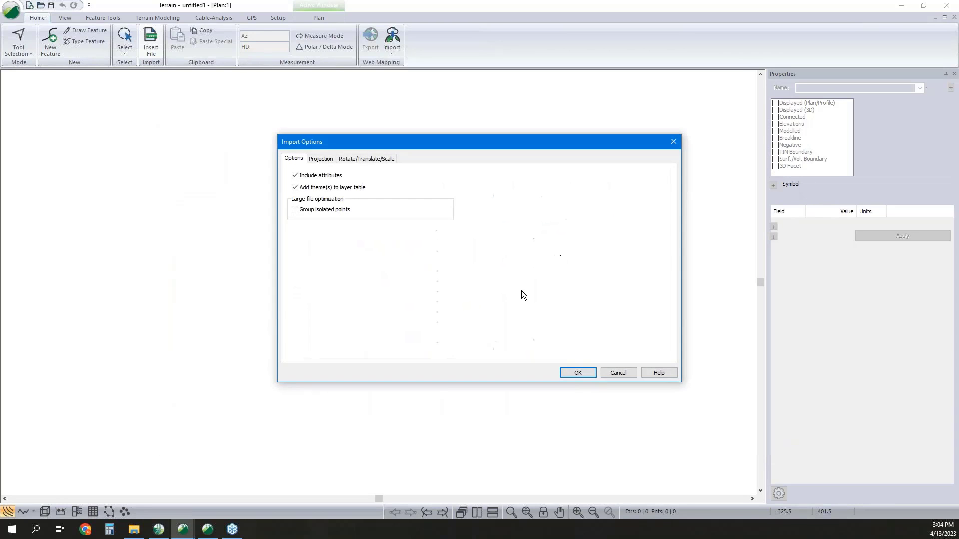
click(582, 370)
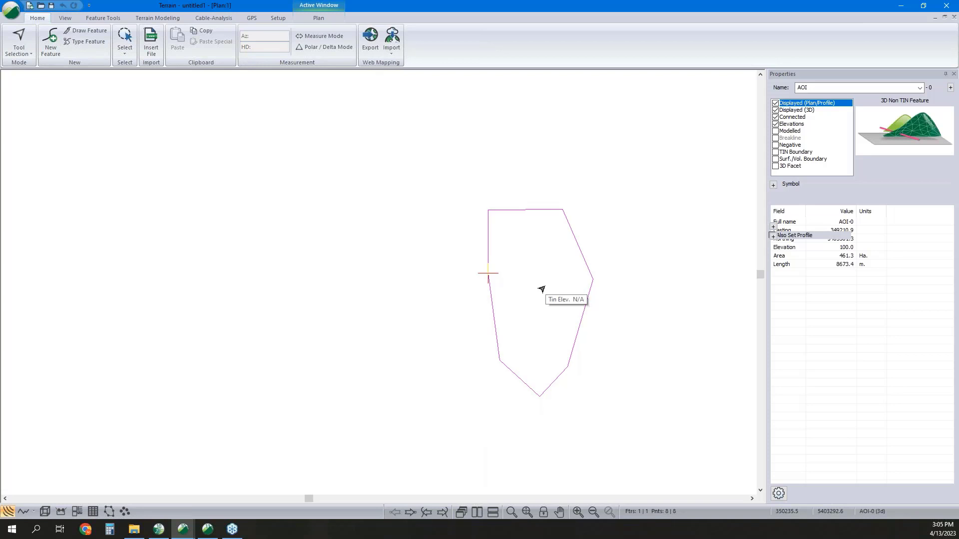
Step: Start inserting the twelve SavageRiver2019-DEM-1m TIF tiles, choosing USGS DEM as their file format
middle_drag(577, 285, 493, 279)
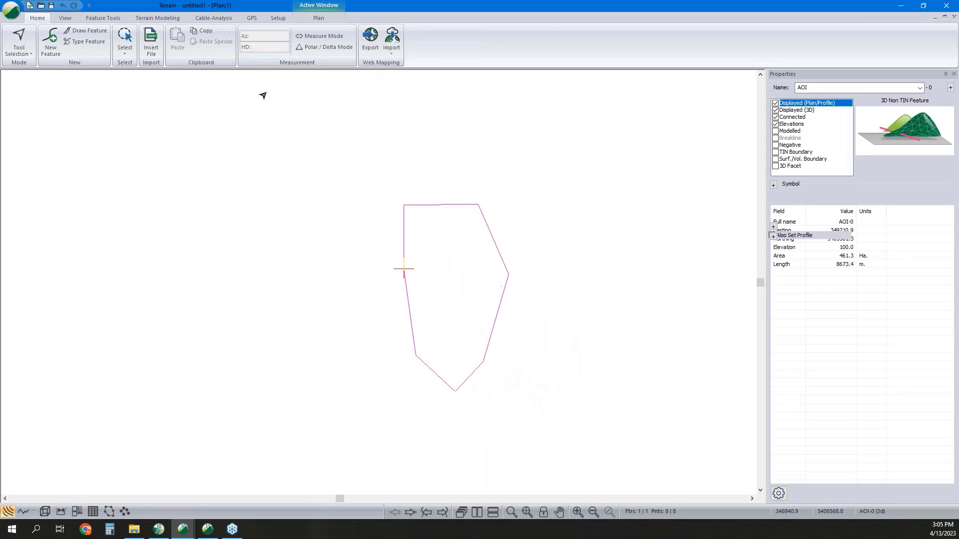
click(151, 50)
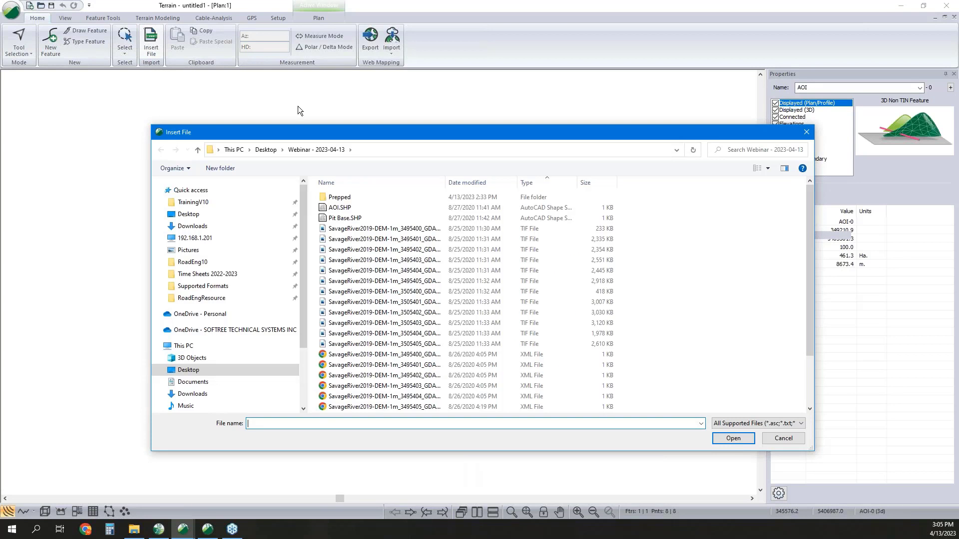
click(372, 228)
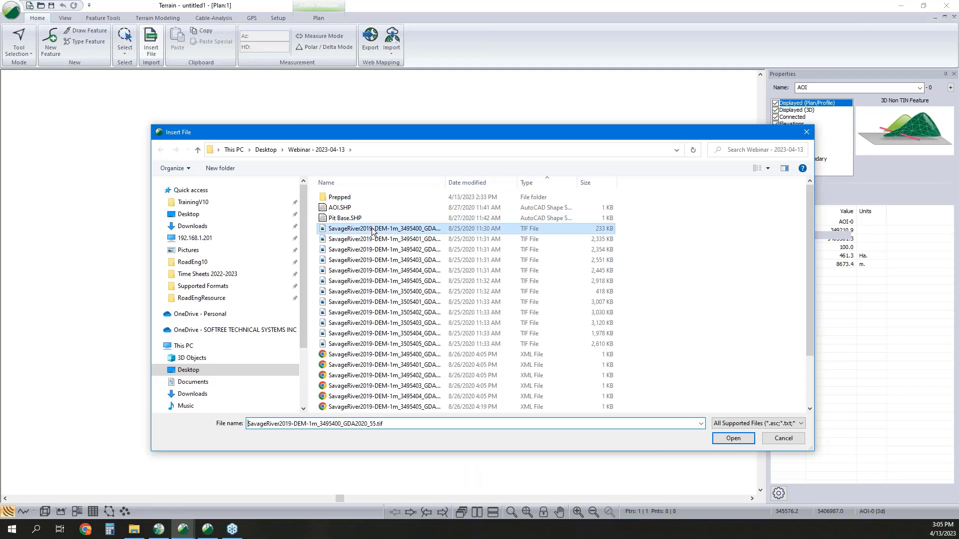
shift+click(371, 344)
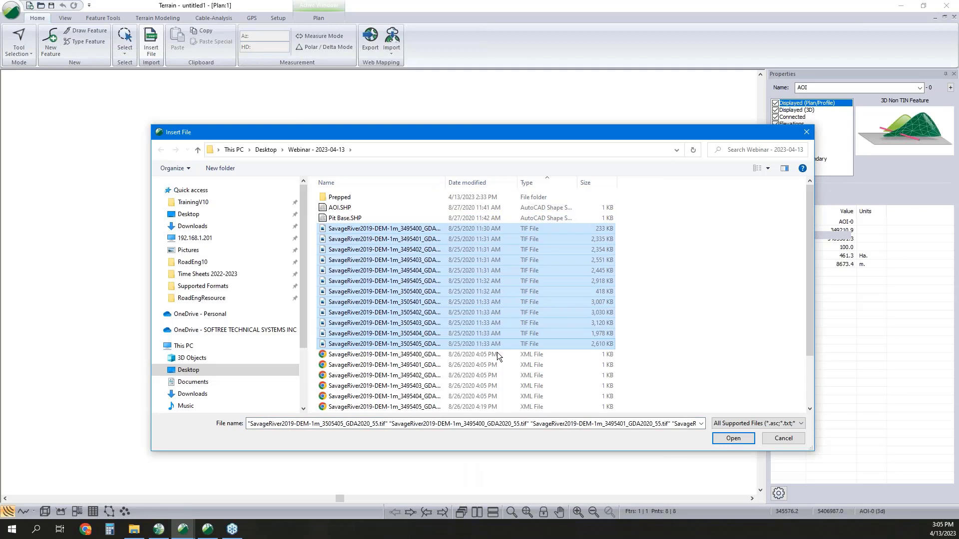
click(734, 439)
click(477, 231)
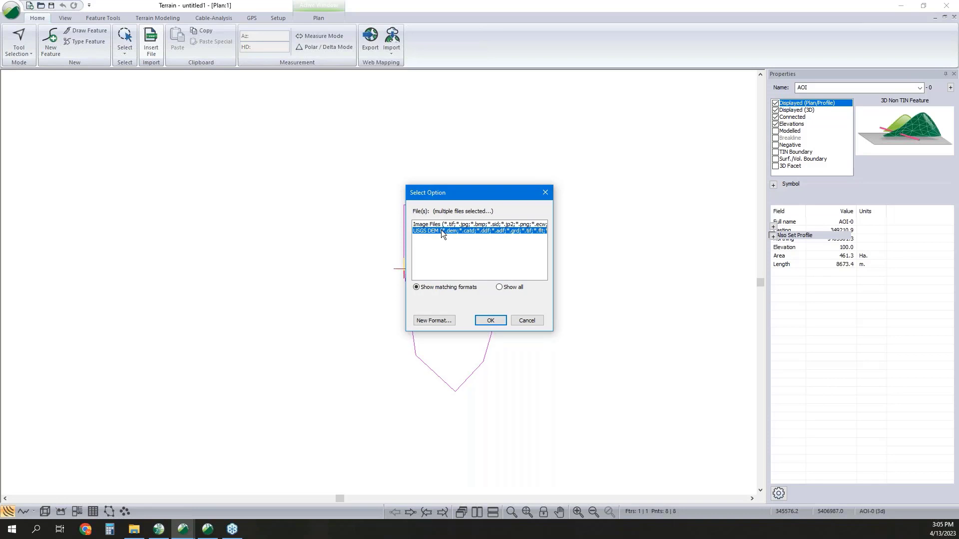
click(490, 321)
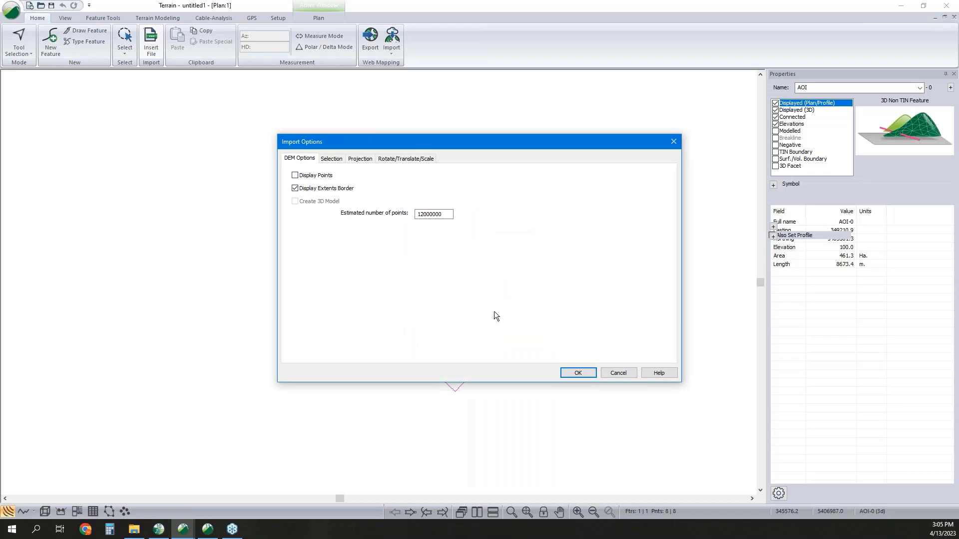
Step: Add a polygon filtering region based on feature AOI-0 and set the Default region to skip all points
click(355, 160)
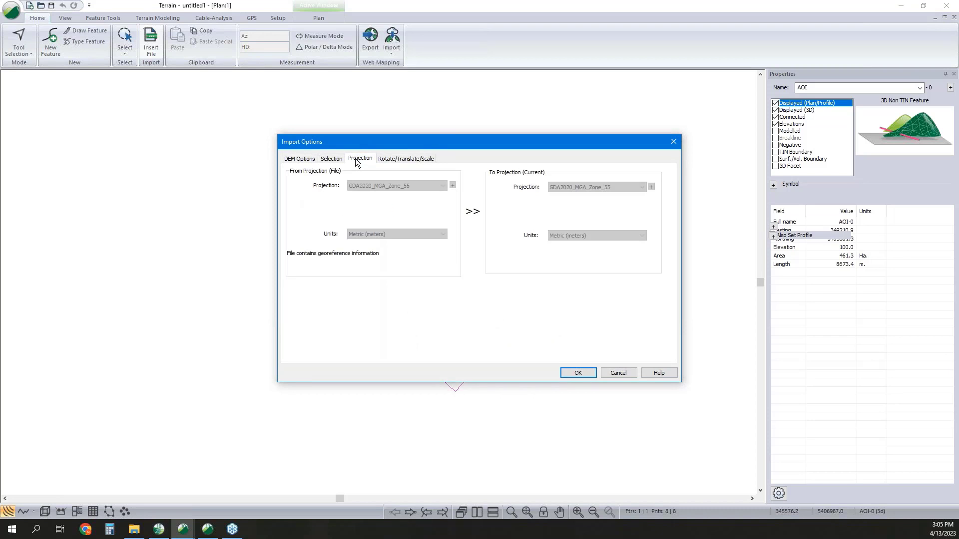
click(337, 160)
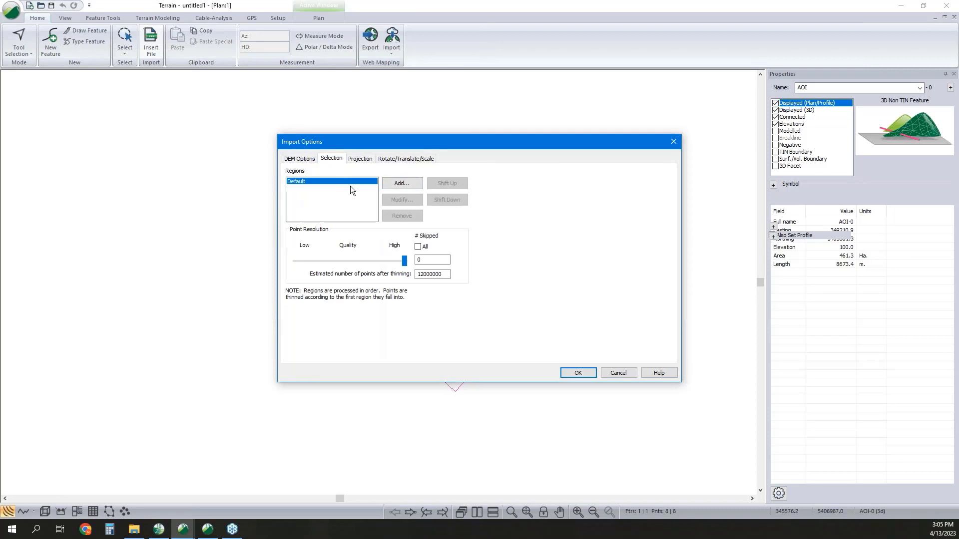
click(399, 186)
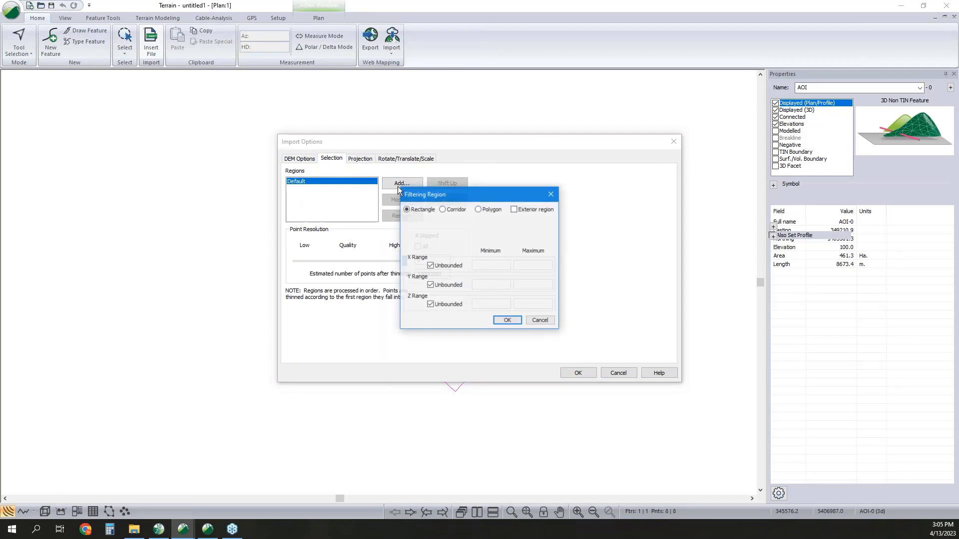
click(478, 210)
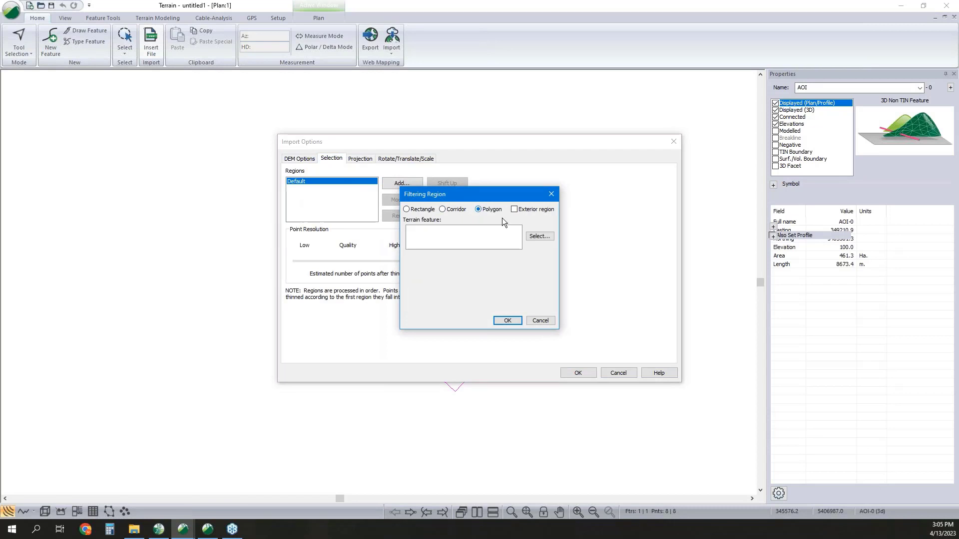
click(540, 236)
drag(420, 156, 439, 214)
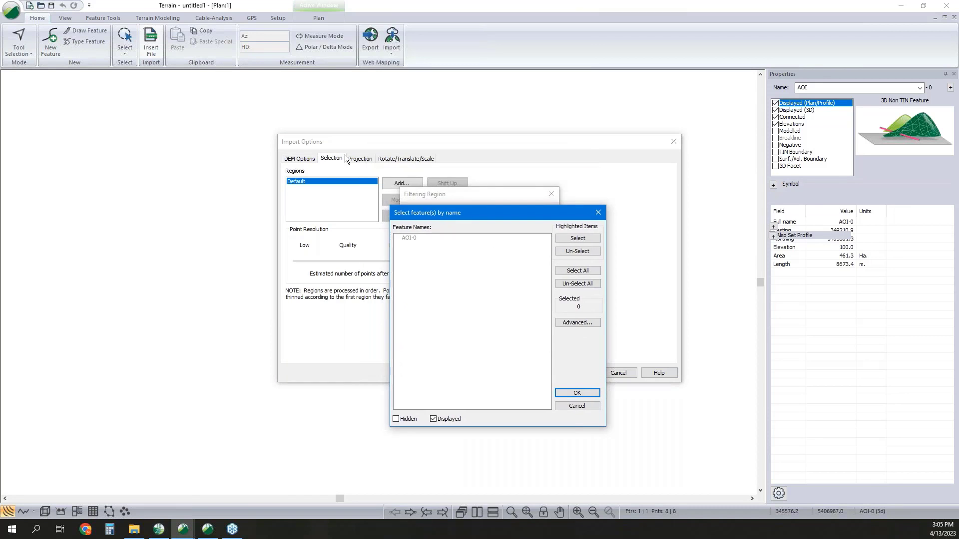
click(415, 238)
click(583, 393)
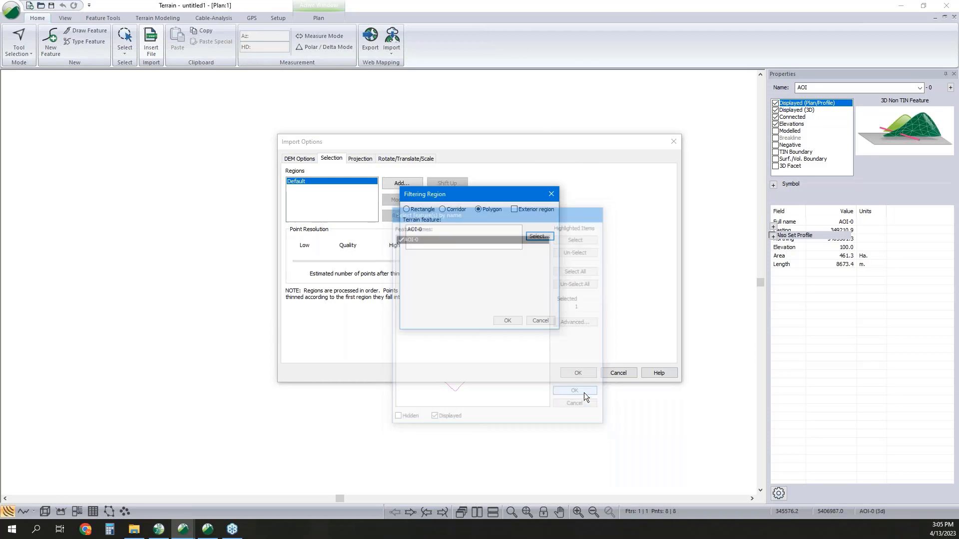
click(506, 322)
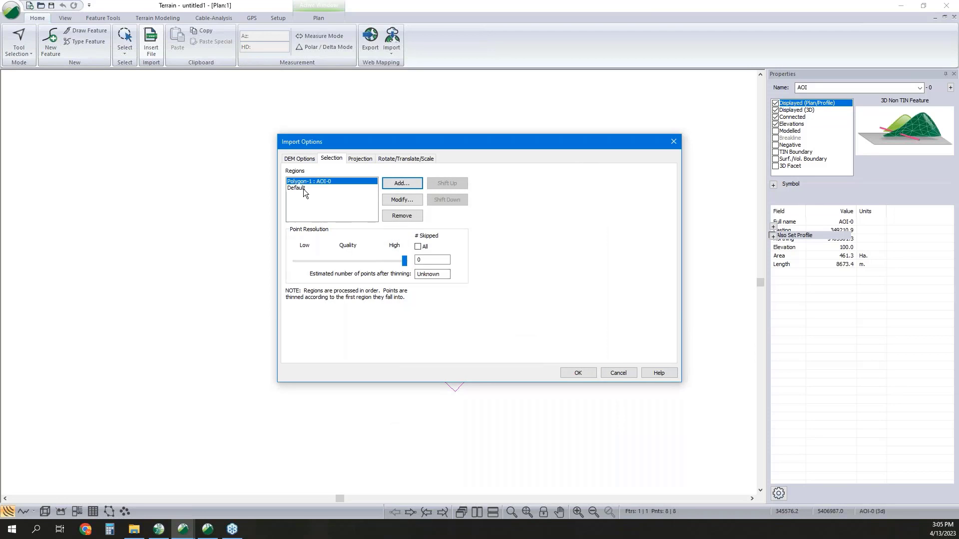
click(304, 188)
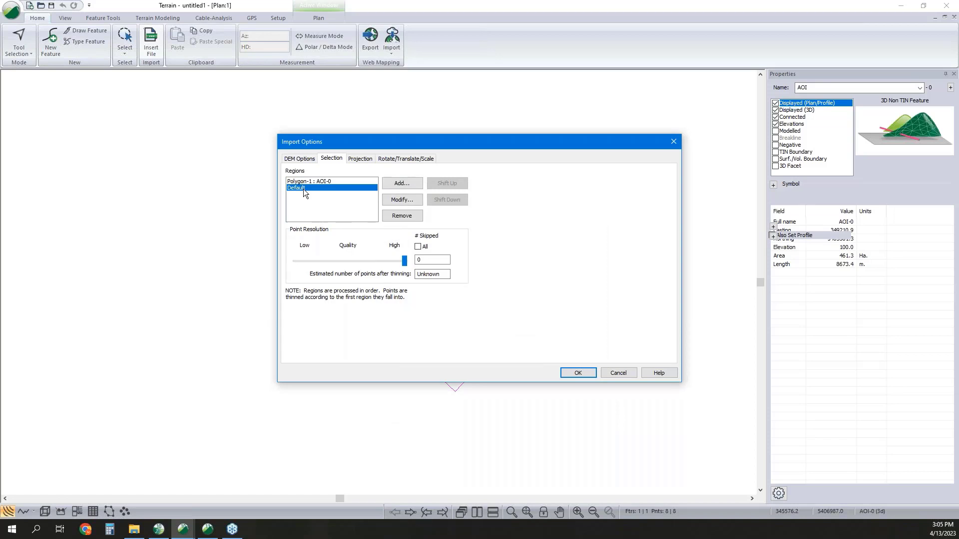
click(419, 246)
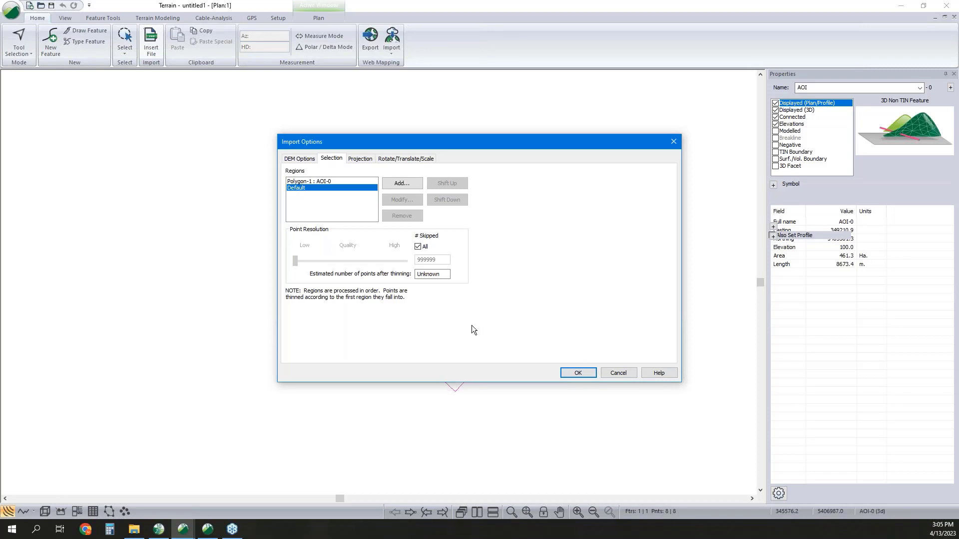
Step: Cancel the DEM import and close the untitled terrain without saving it
click(582, 374)
click(617, 373)
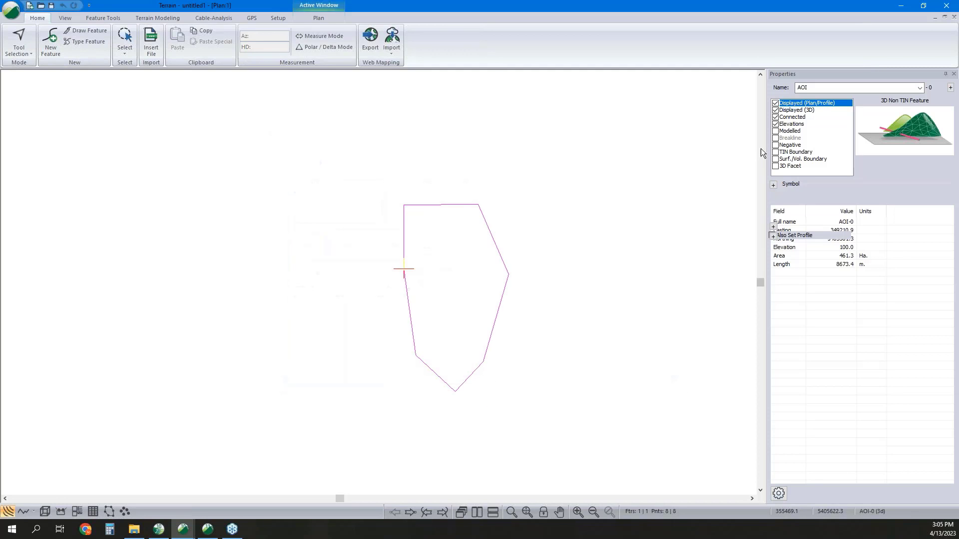
click(947, 6)
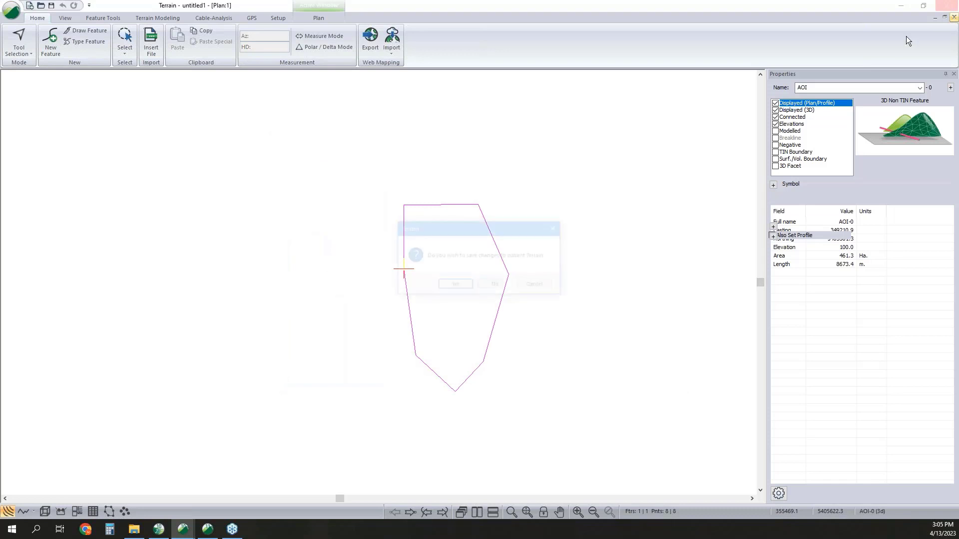
click(506, 286)
Step: Switch to the OG Topo.terx terrain and inspect its contours in plan view
mouse_move(181, 530)
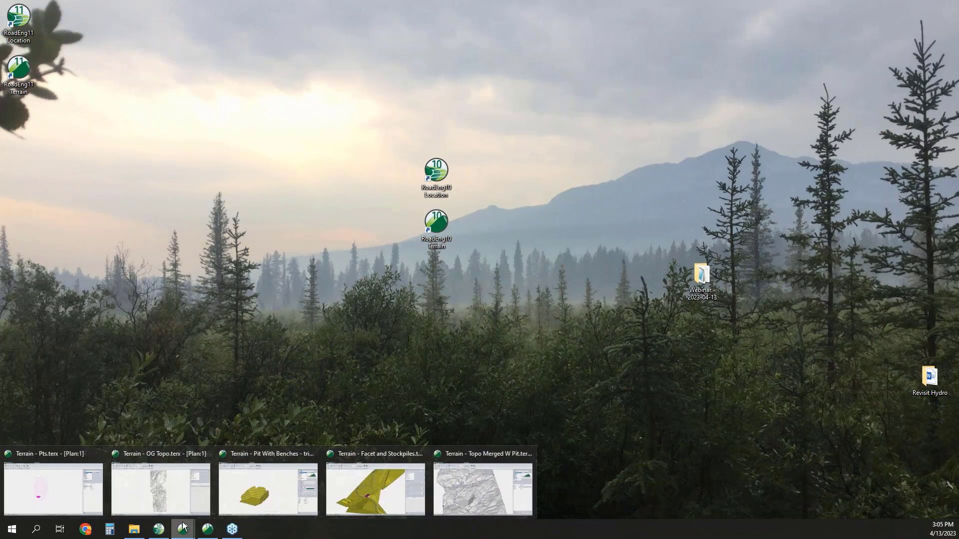
click(64, 456)
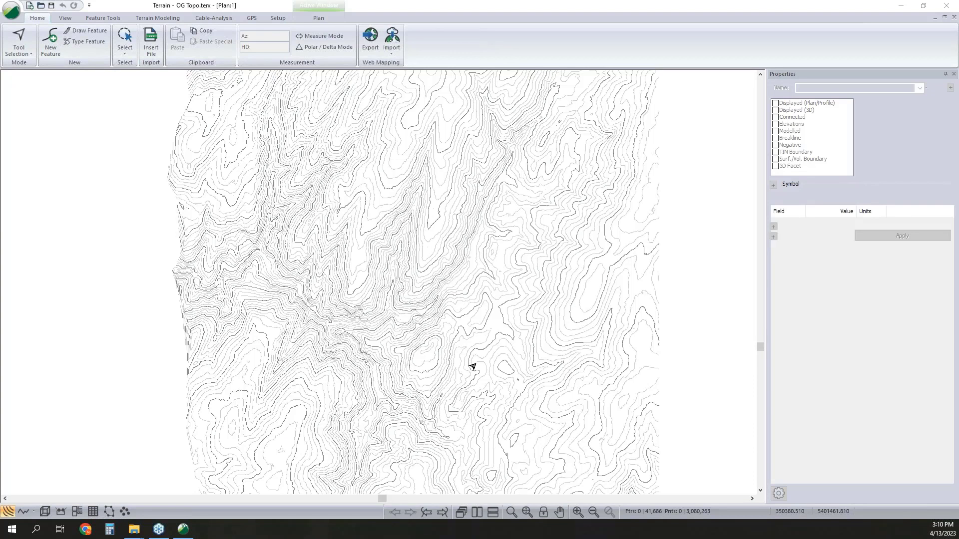
scroll(473, 367, up, 3)
scroll(329, 360, down, 3)
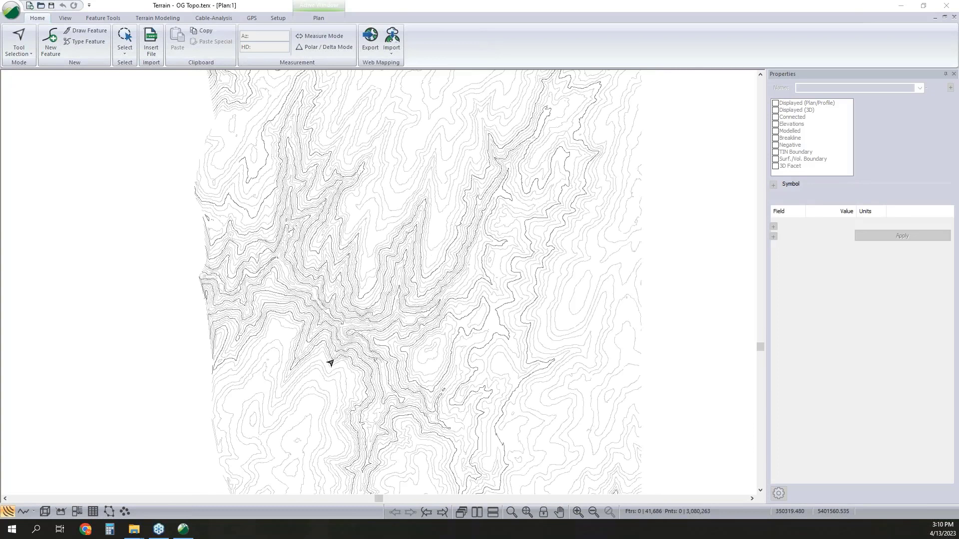
Step: Inspect the OG Topo terrain in plan and 3D views, and clear the DEM feature selection in plan
scroll(321, 332, up, 5)
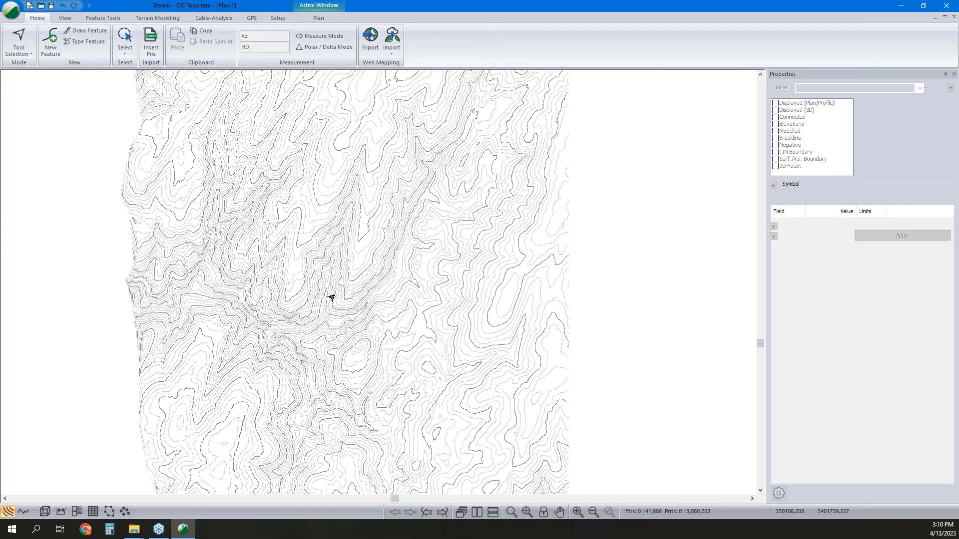
middle_drag(376, 304, 403, 259)
click(45, 511)
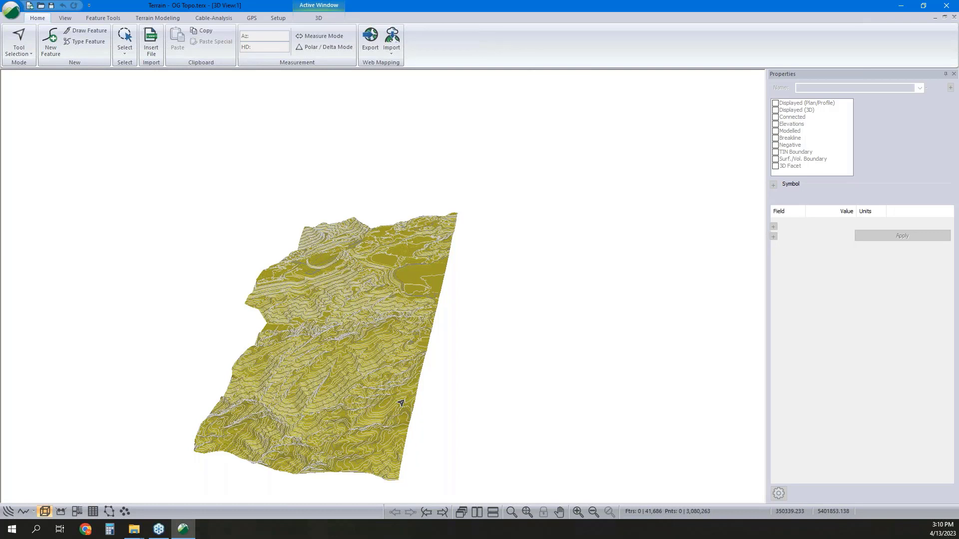
click(9, 511)
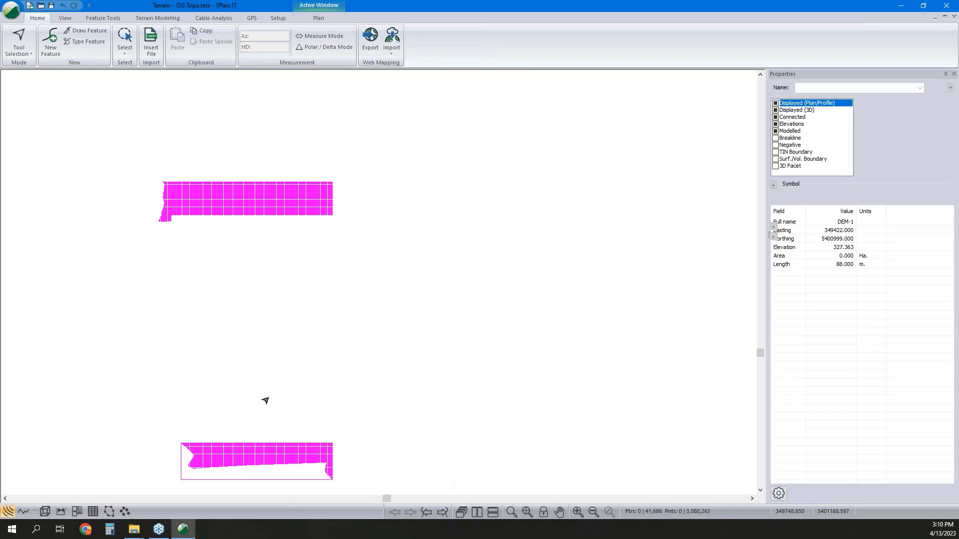
click(126, 350)
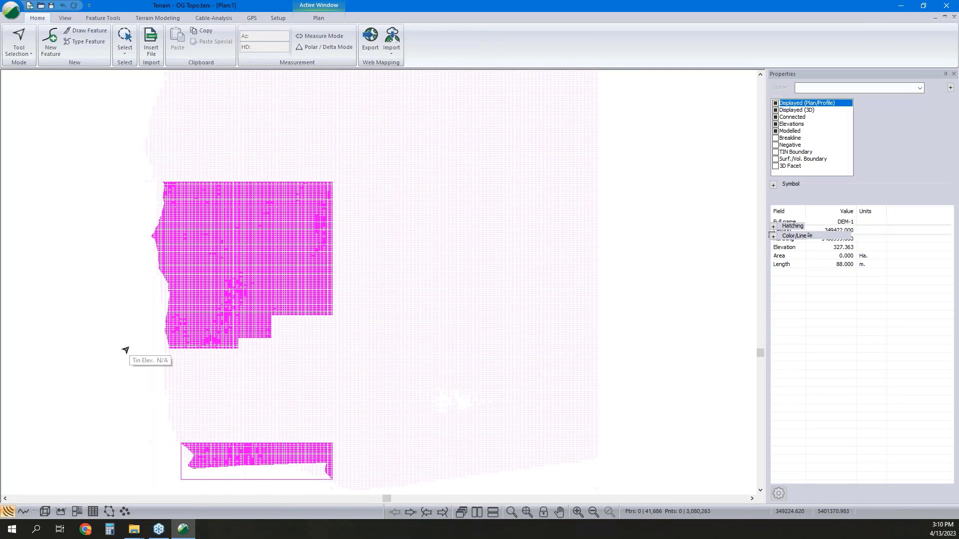
Step: Review the Terrain Calculation settings for triangles and contours without regenerating, and examine the existing contours in plan view
click(145, 18)
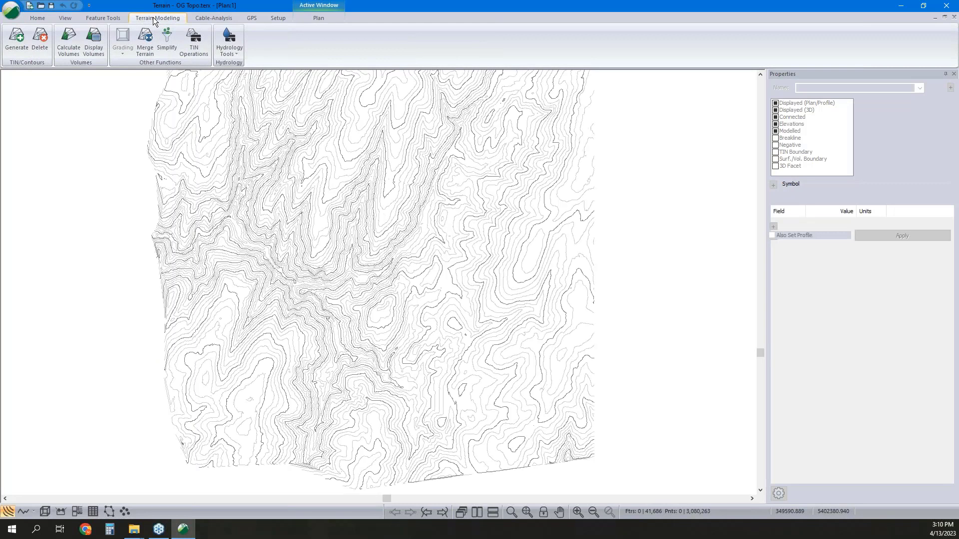
click(16, 37)
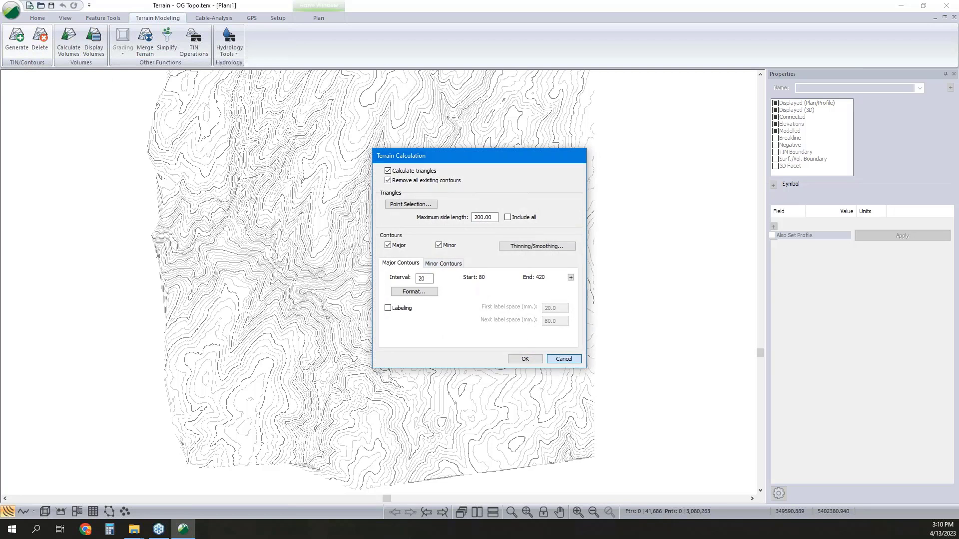
key(Return)
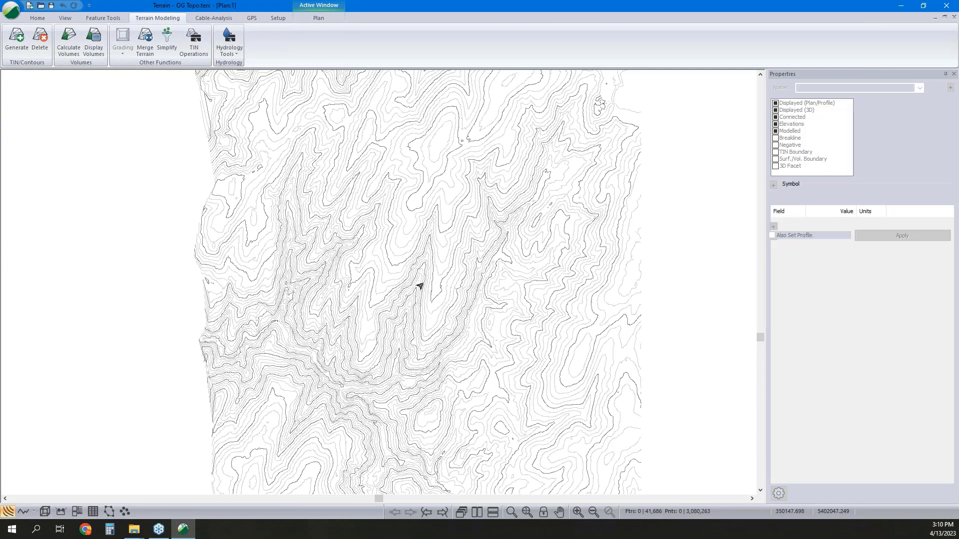
mouse_move(421, 310)
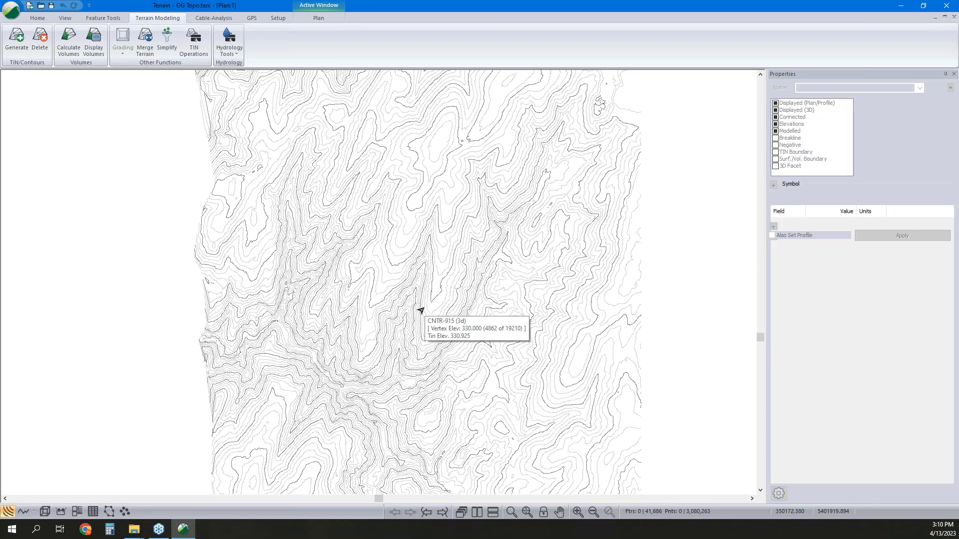
scroll(451, 280, down, 1)
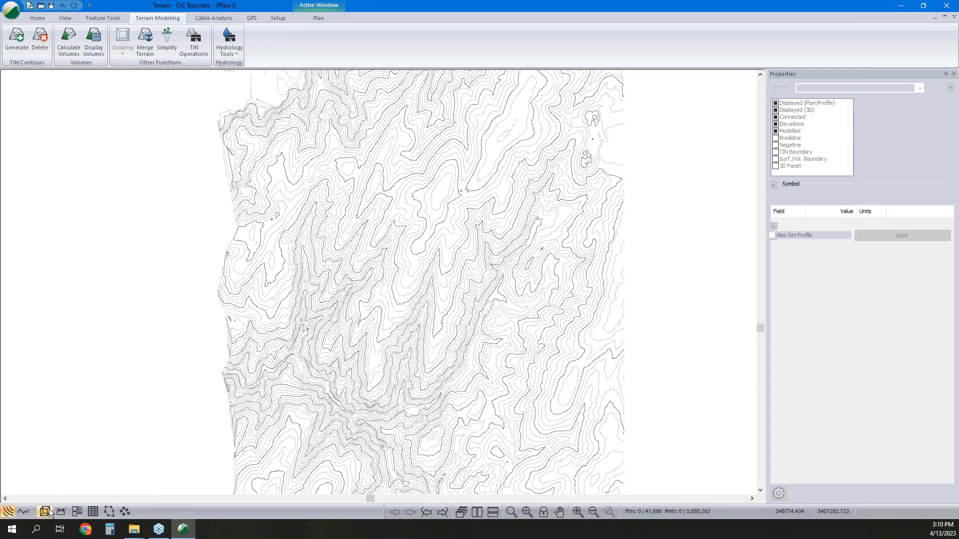
middle_drag(441, 444, 394, 440)
scroll(394, 440, down, 1)
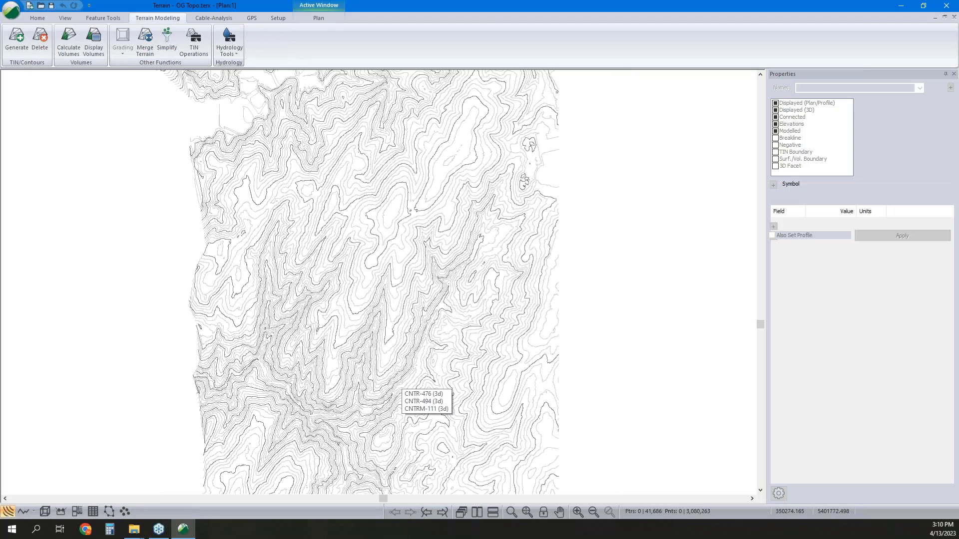
scroll(395, 355, up, 1)
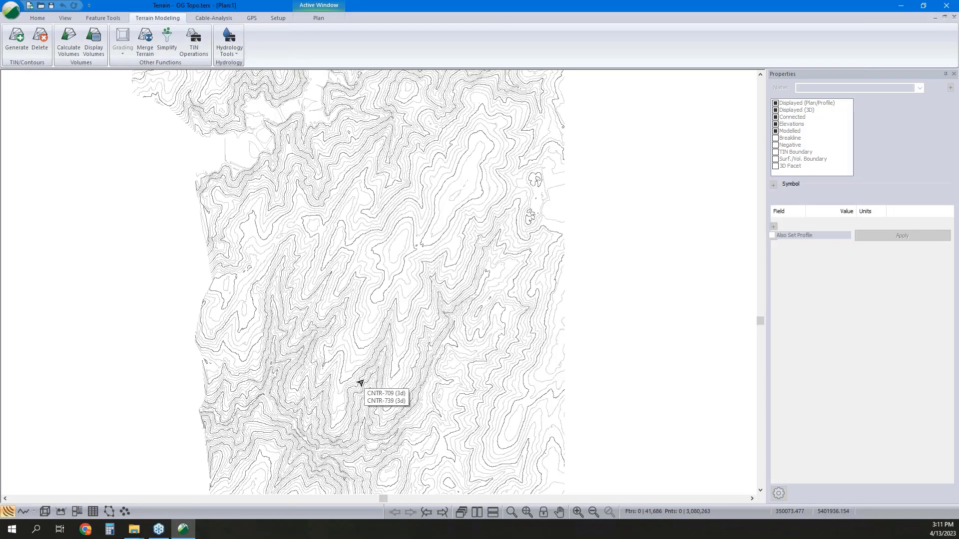
Step: Minimize the OG Topo terrain and launch a second RoadEng10 Terrain session from the desktop
click(901, 6)
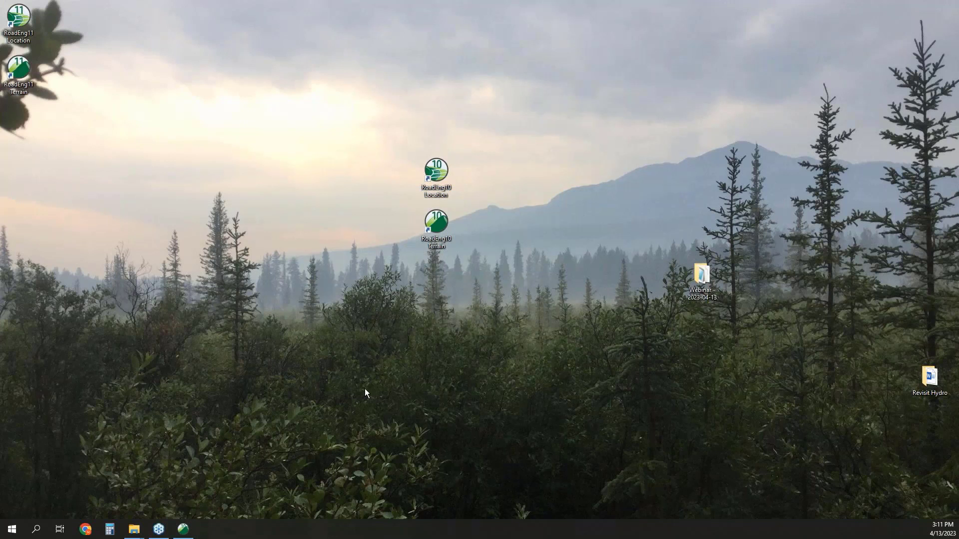
click(438, 230)
double_click(434, 232)
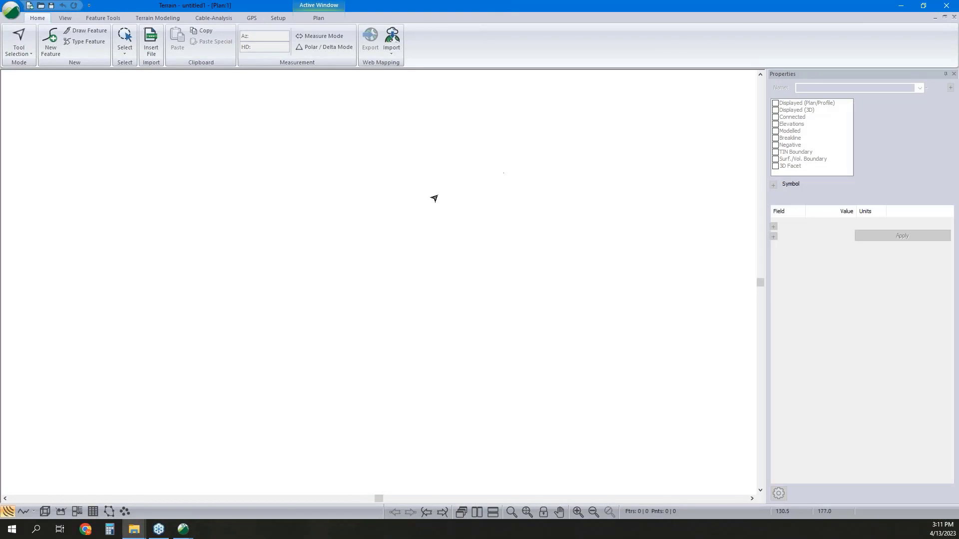
Step: Add OG Topo.terx from the Prepped folder as a plan window background and show its full extents
right_click(438, 195)
click(502, 302)
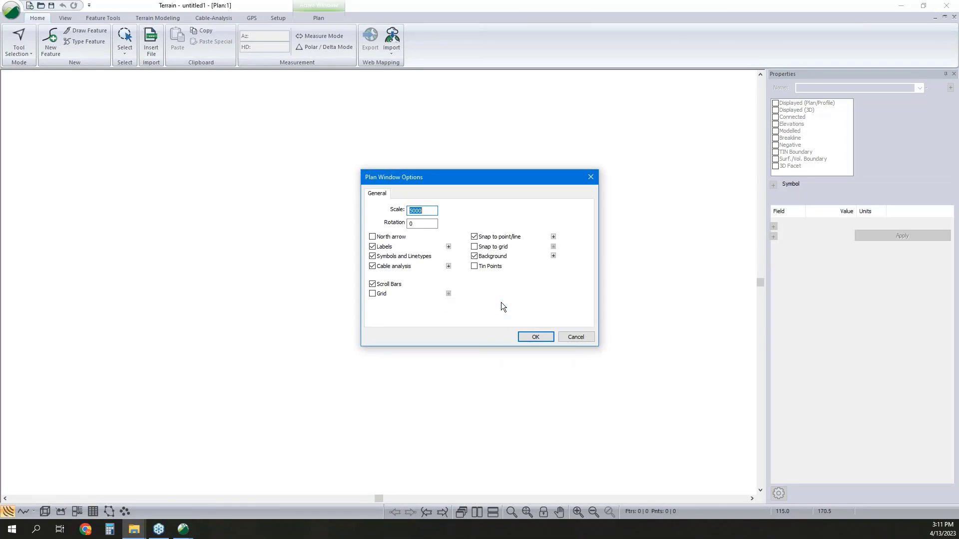
click(554, 256)
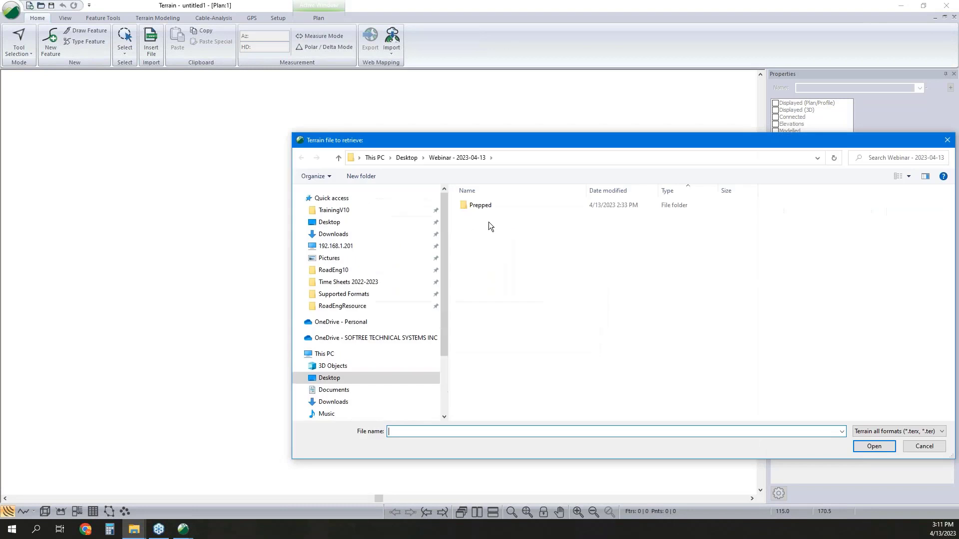
double_click(489, 205)
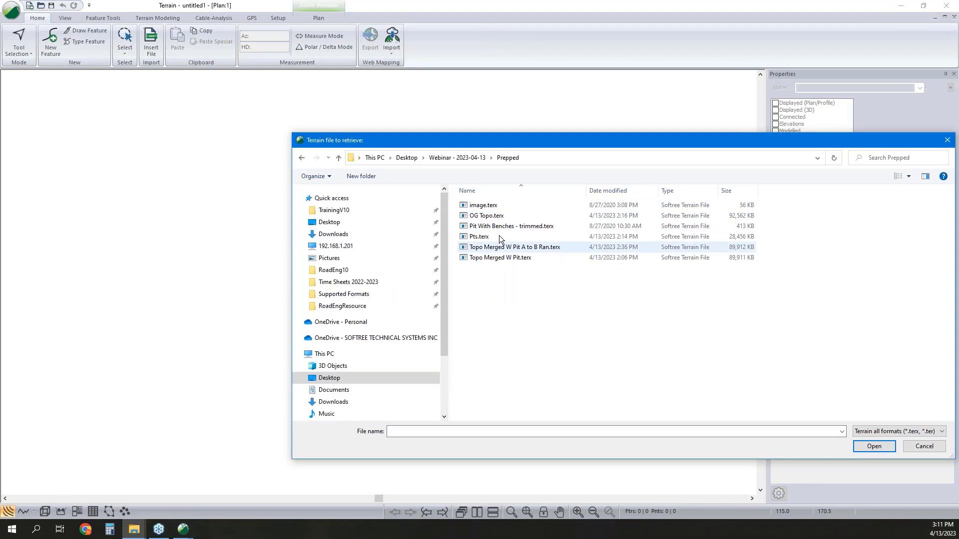
click(479, 215)
click(874, 446)
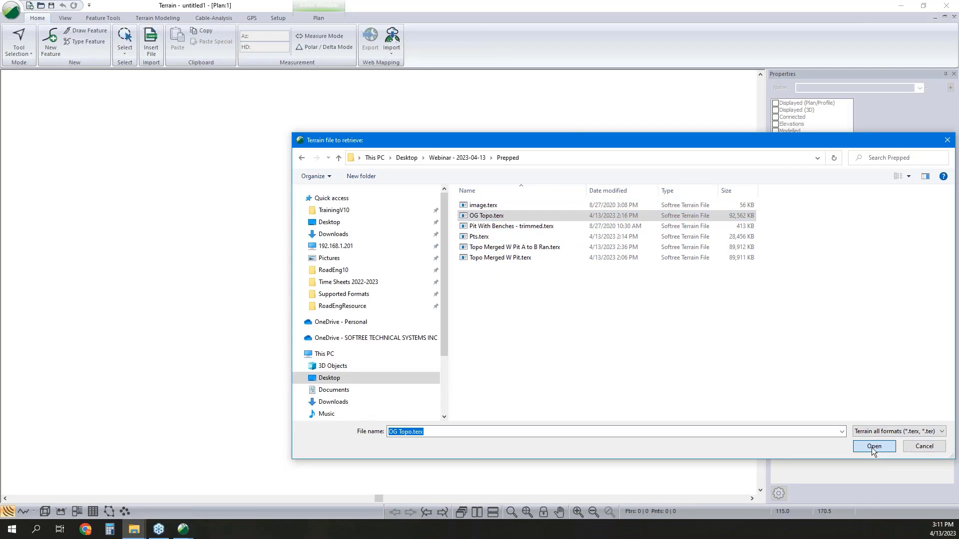
click(457, 314)
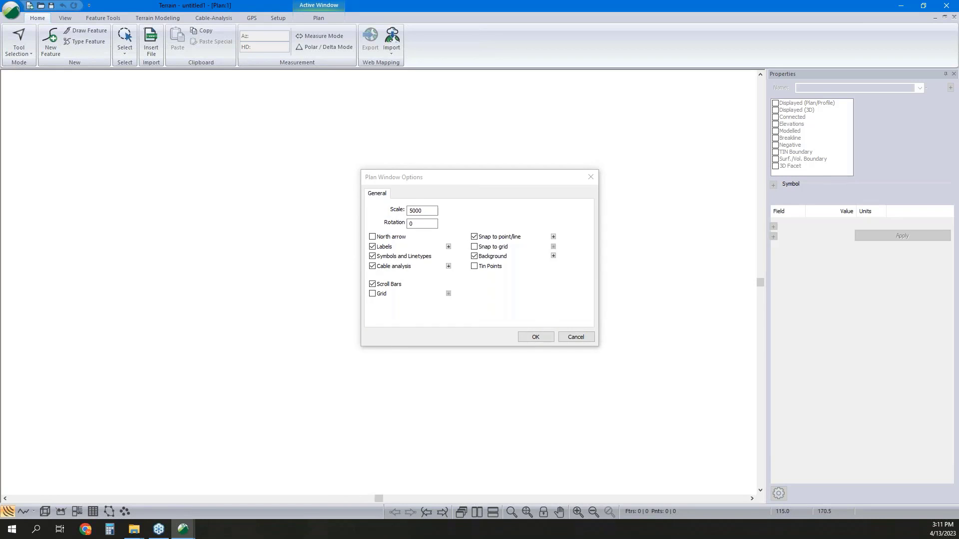
click(537, 337)
click(527, 512)
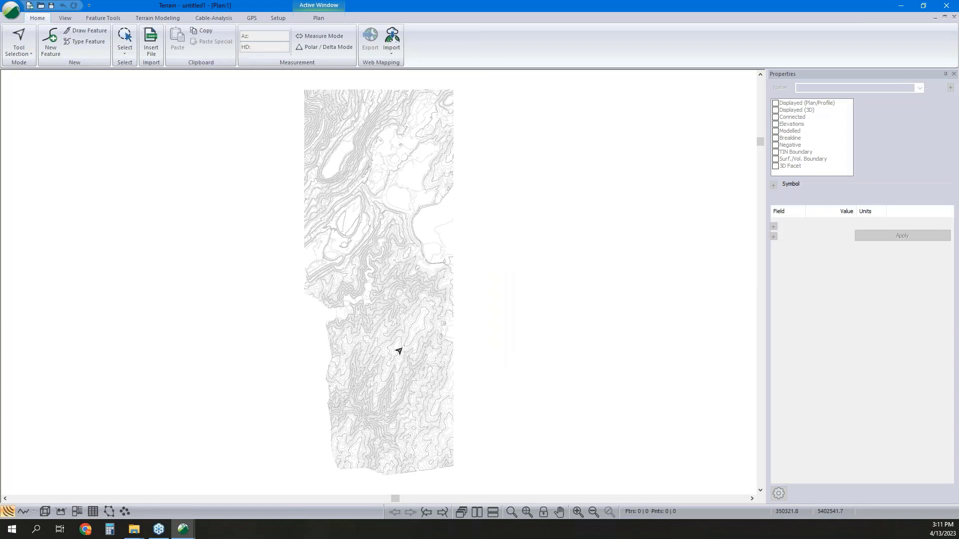
Step: Create a new feature named Pit floor with the Breakline property enabled, choosing to draw it with the mouse
scroll(379, 386, up, 1)
scroll(378, 385, up, 3)
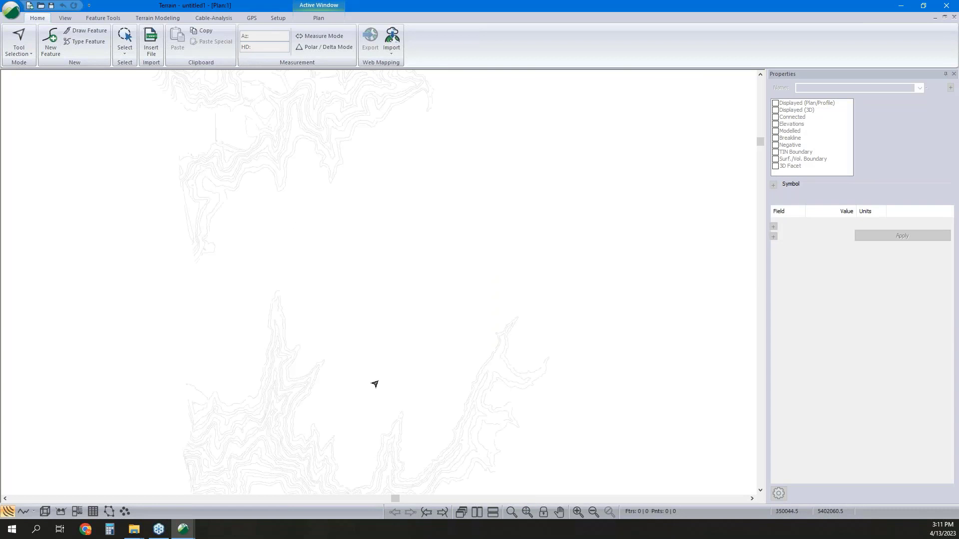
middle_drag(363, 338, 371, 319)
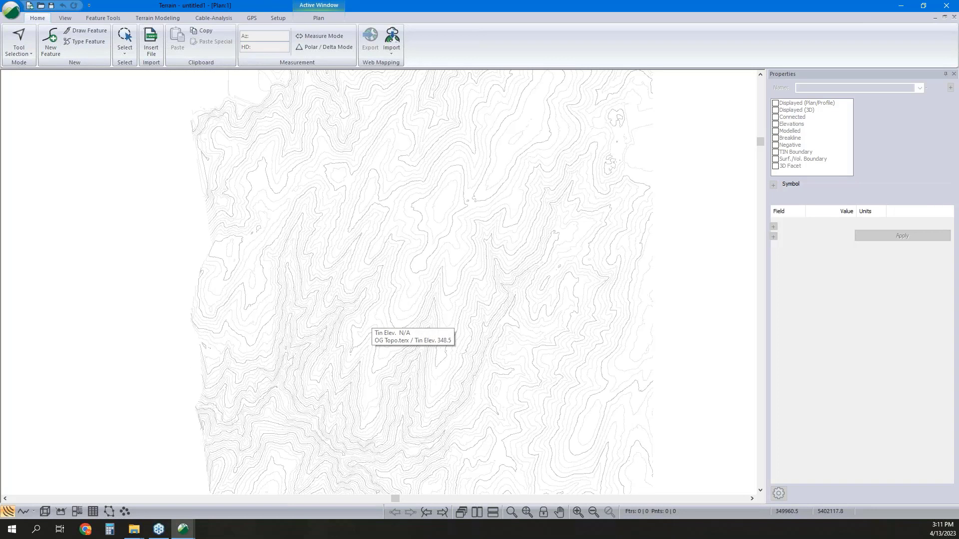
key(n)
click(245, 140)
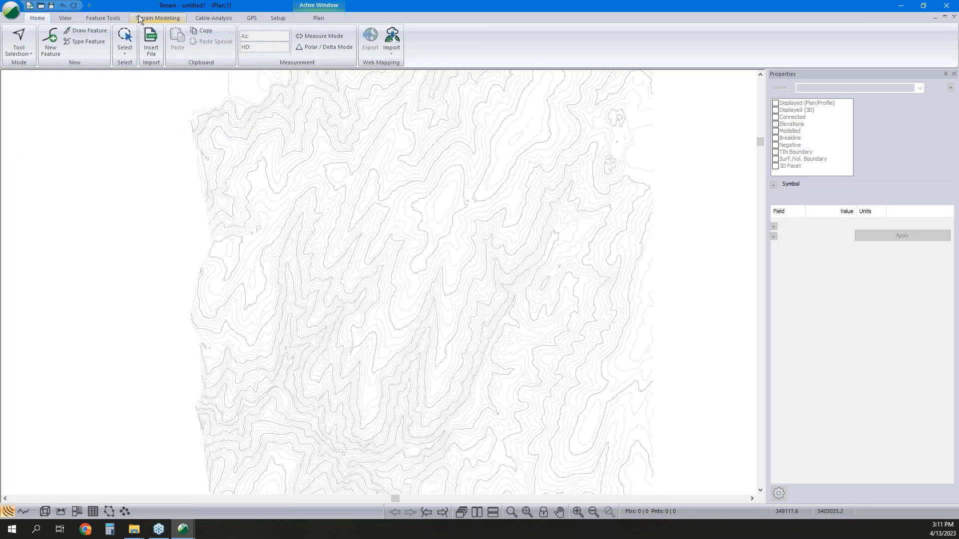
click(105, 18)
click(39, 18)
click(49, 42)
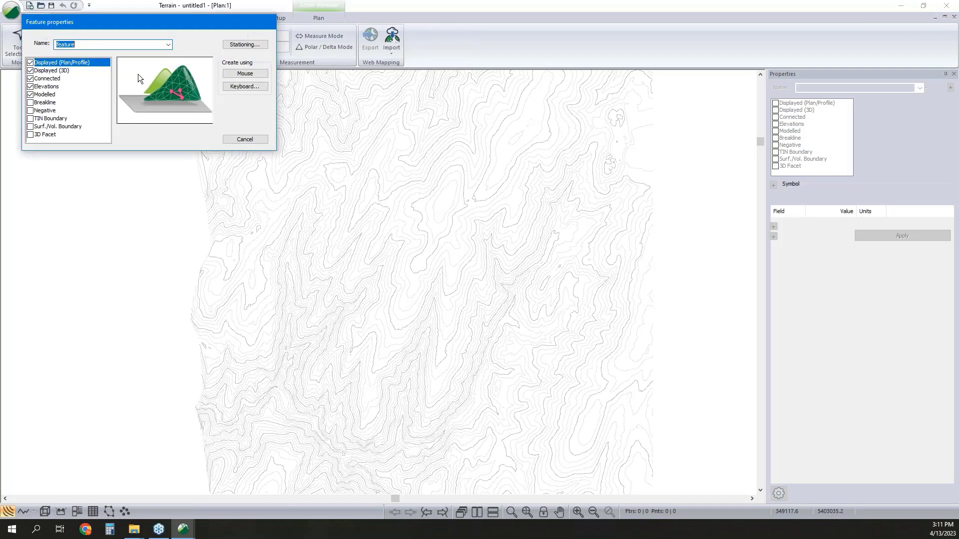
click(30, 103)
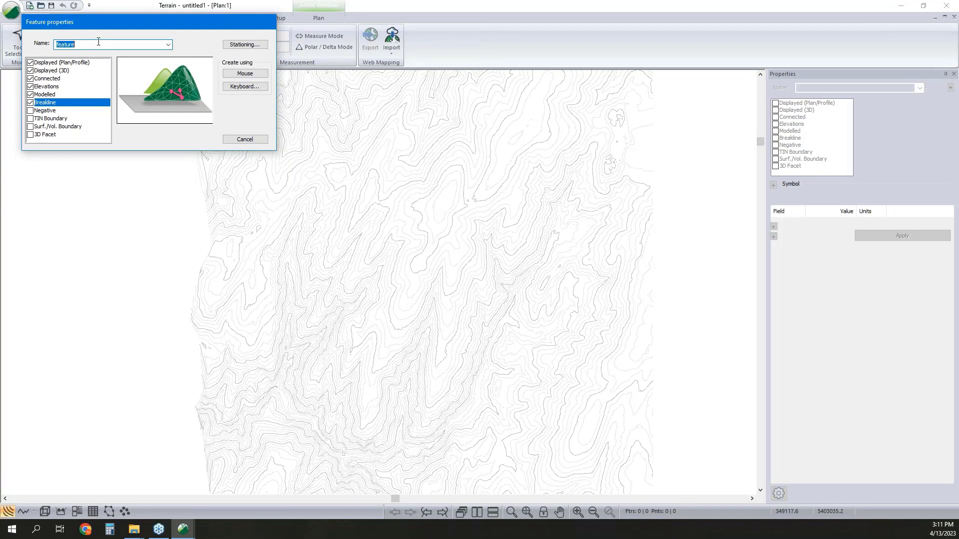
text(Pit floor)
click(245, 74)
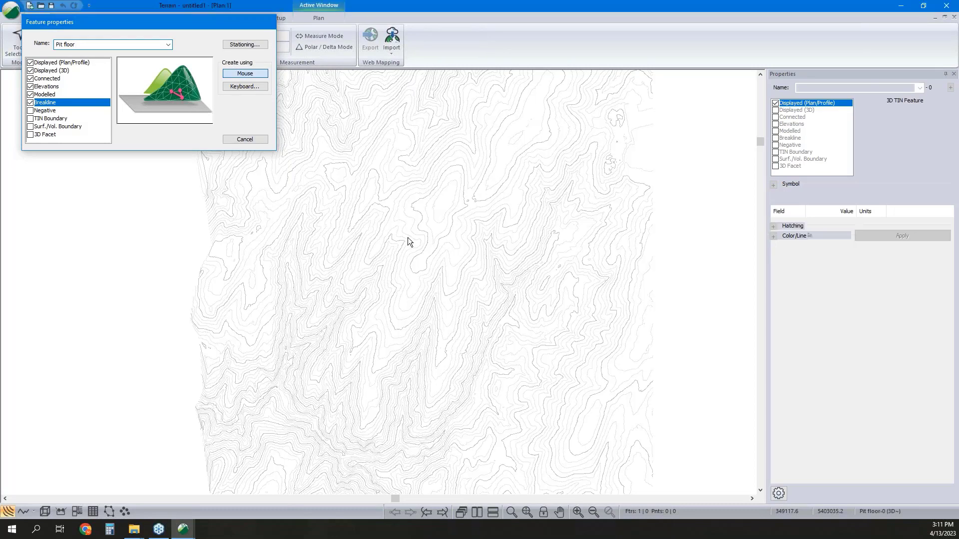
Step: Draw the Pit floor outline as a closed five-sided polygon of about 8.1 ha in the southwestern part of the contours
click(456, 282)
click(325, 328)
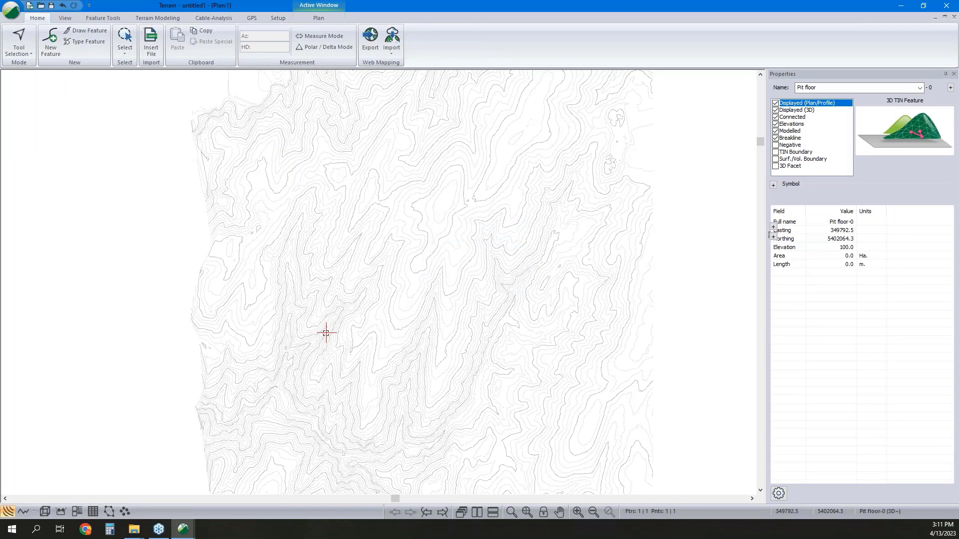
click(298, 358)
click(293, 370)
click(359, 439)
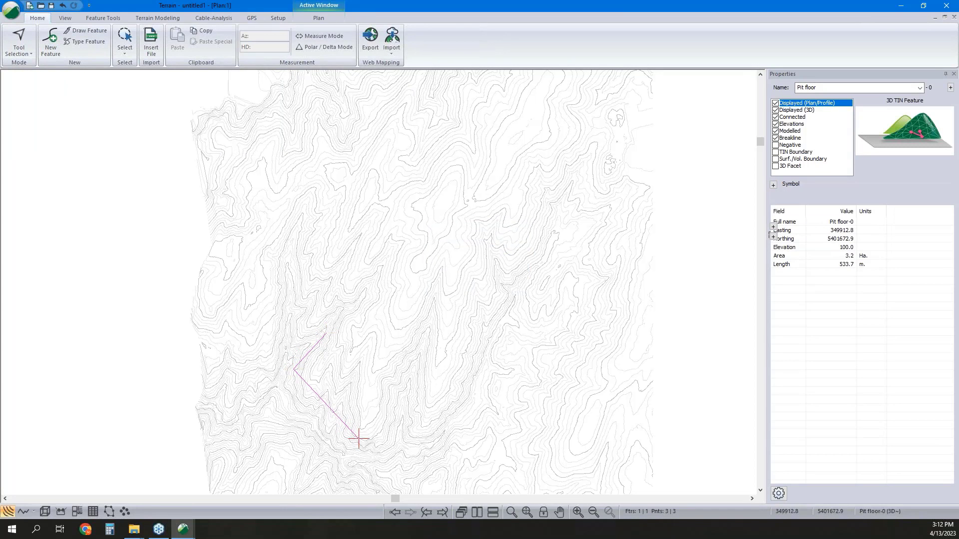
click(393, 413)
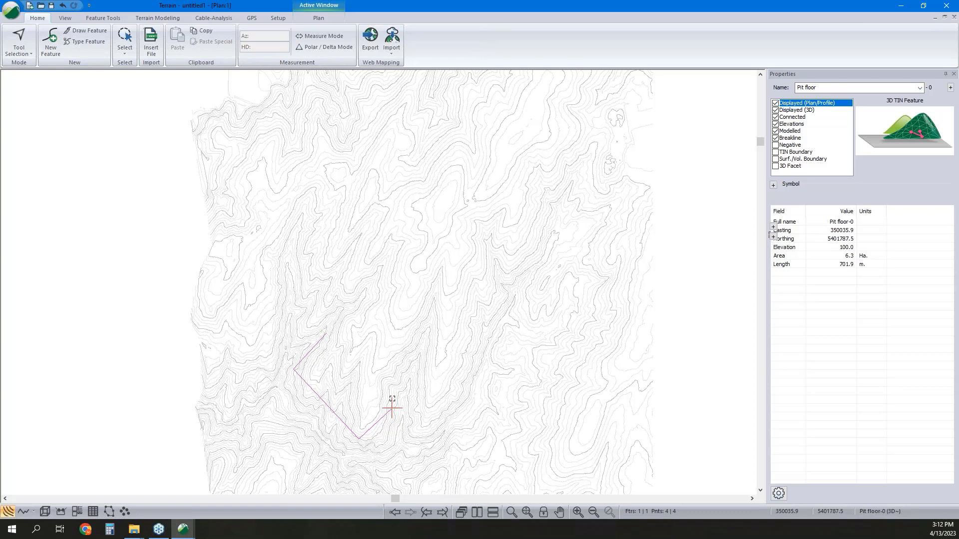
right_click(376, 349)
mouse_move(447, 389)
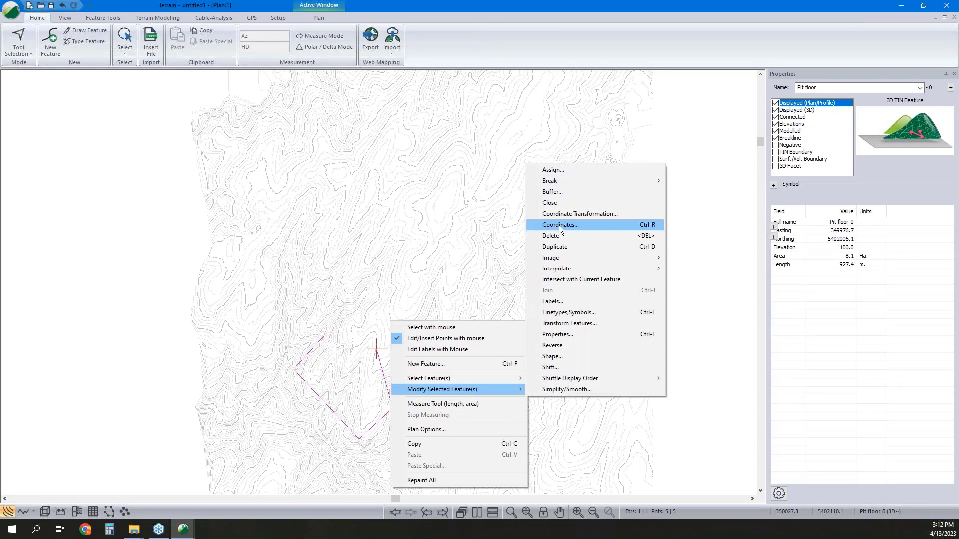
click(555, 203)
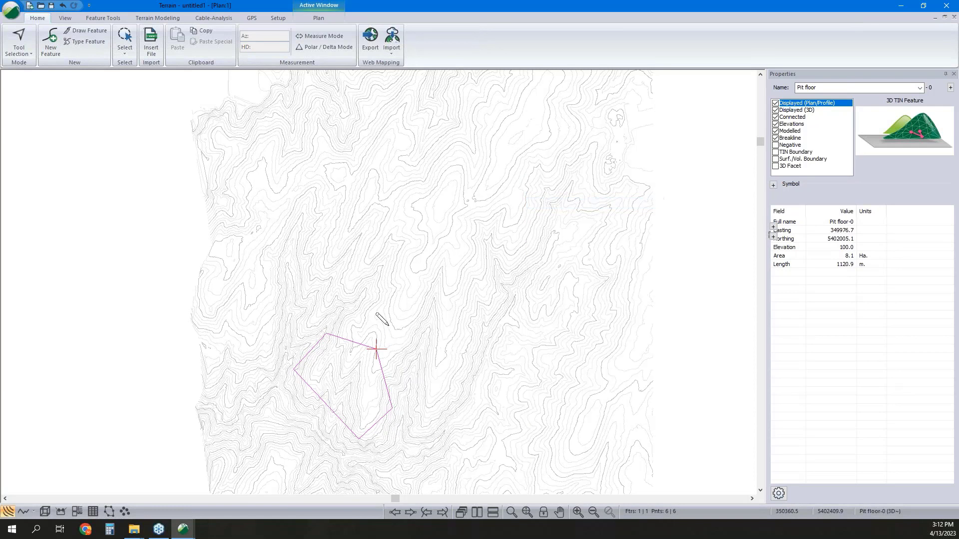
Step: Switch from point editing back to mouse selection, keeping the Pit floor polygon selected
middle_drag(402, 290, 391, 286)
right_click(386, 289)
click(410, 296)
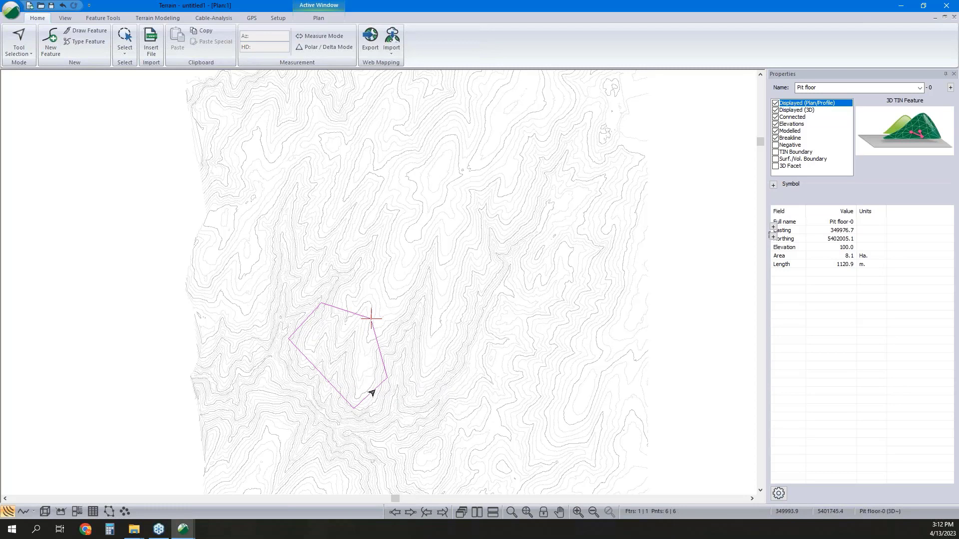
key(Right)
click(351, 413)
click(410, 513)
click(410, 512)
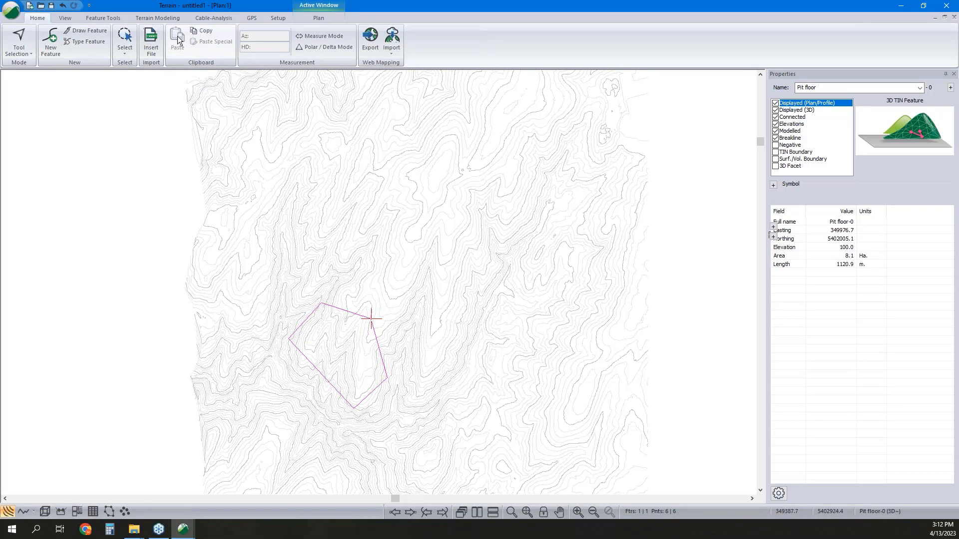
Step: Open a 3D view of the pit area and show OG Topo as shaded triangles with its features hidden
click(45, 515)
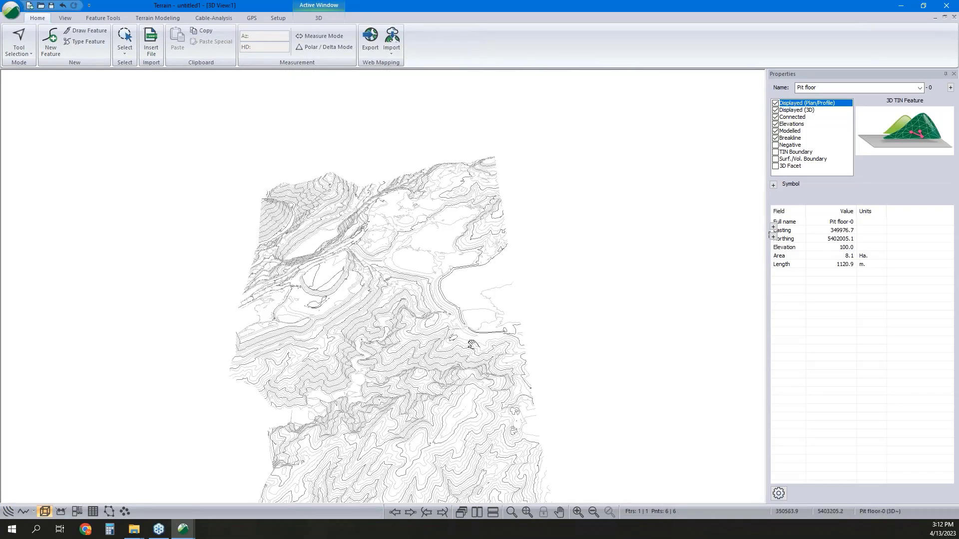
scroll(473, 345, up, 5)
right_drag(409, 310, 310, 298)
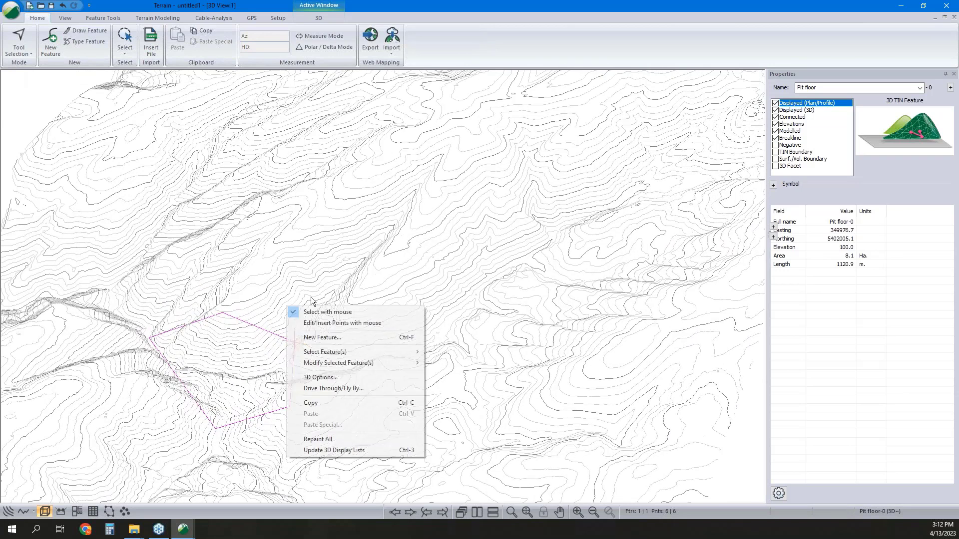
click(341, 378)
click(404, 191)
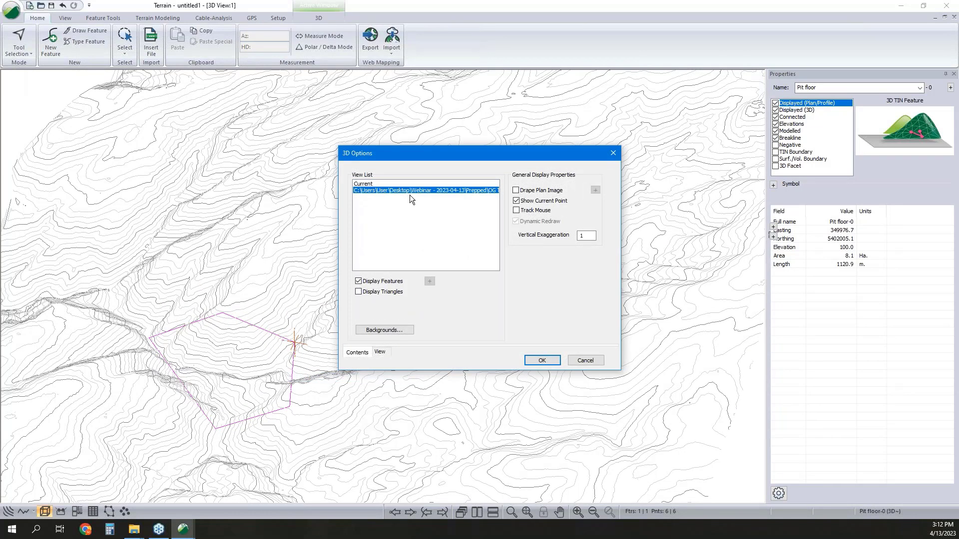
click(358, 292)
click(359, 315)
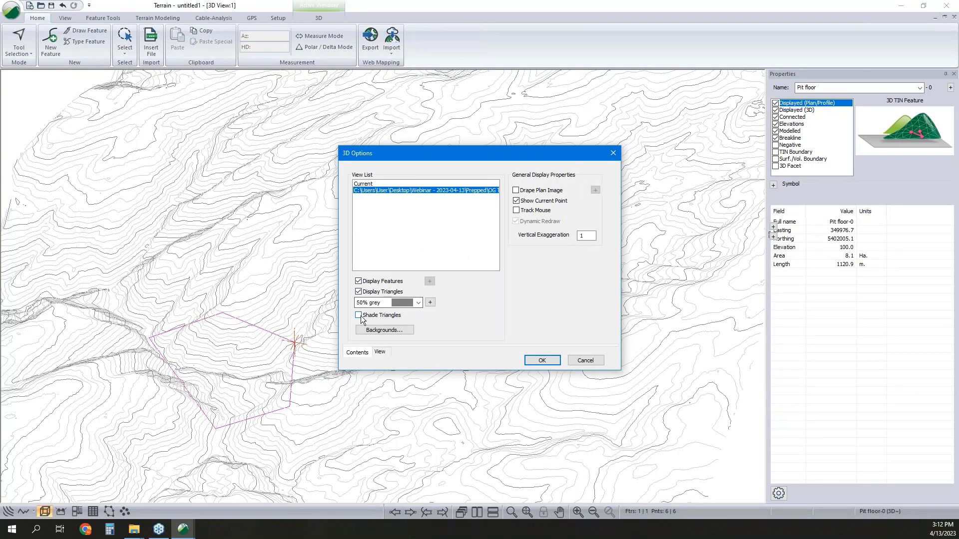
click(358, 282)
click(540, 360)
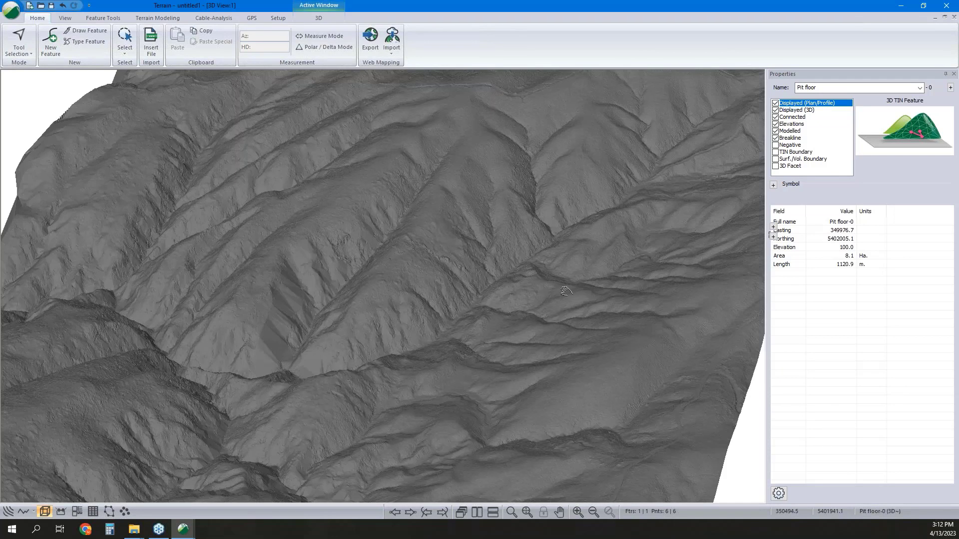
Step: Inspect the Pit floor outline from beneath the terrain surface and tile the 3D and plan windows side by side
drag(396, 370, 471, 306)
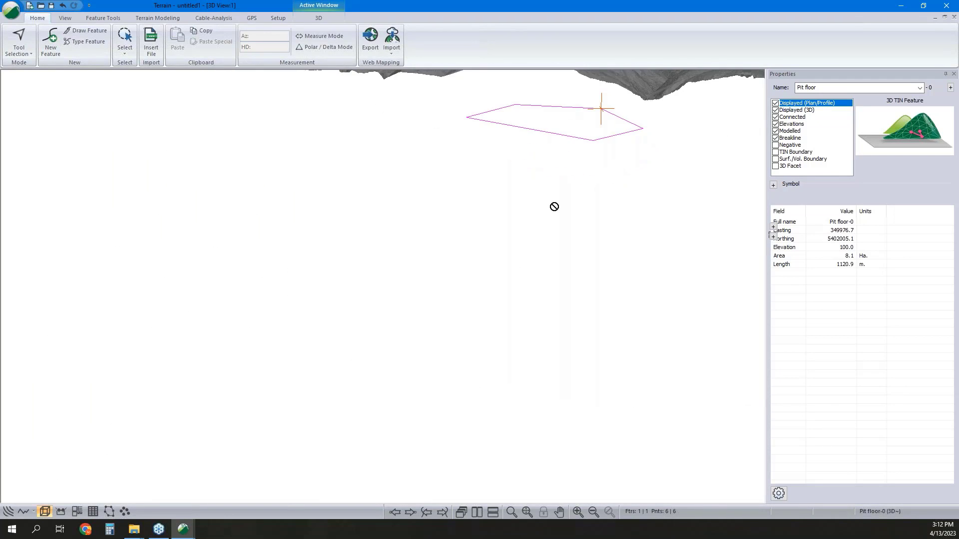
drag(616, 131, 499, 283)
scroll(499, 283, up, 3)
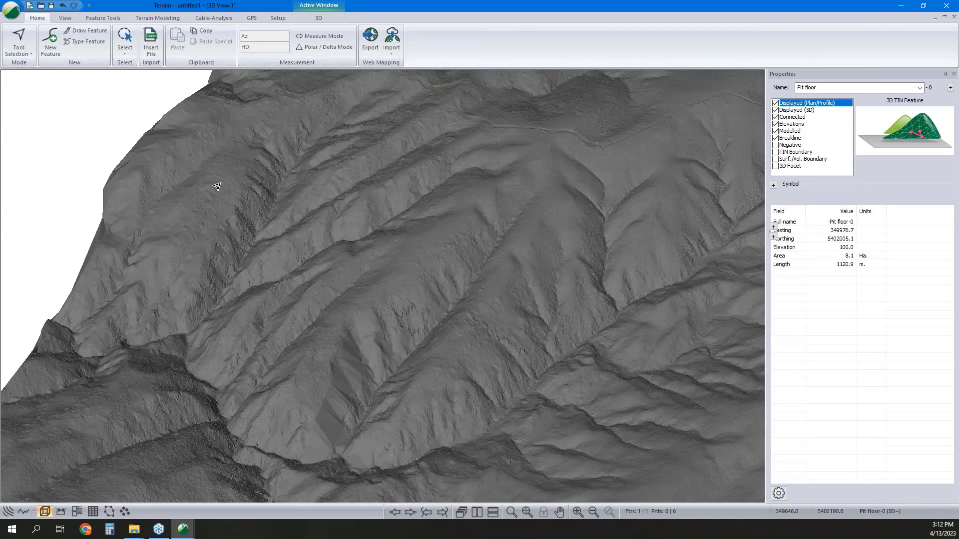
click(481, 514)
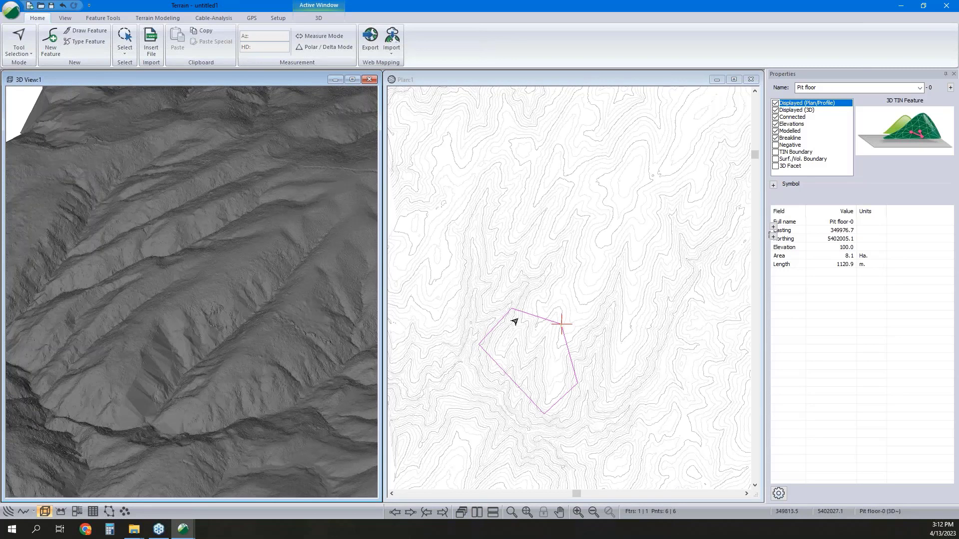
mouse_move(524, 346)
mouse_move(477, 346)
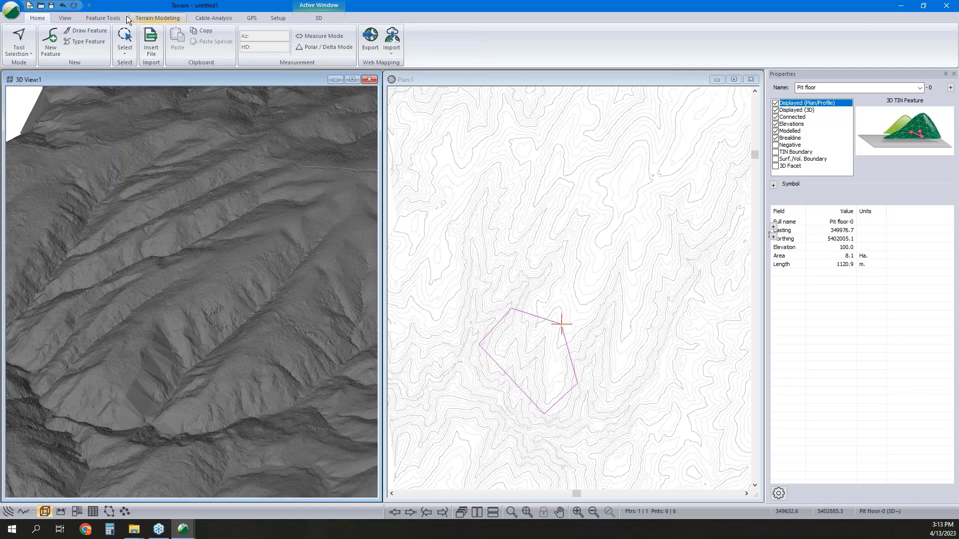
Step: Shift the Pit floor feature to a Z elevation of 270, leaving its X and Y coordinates as they are
click(103, 18)
click(186, 41)
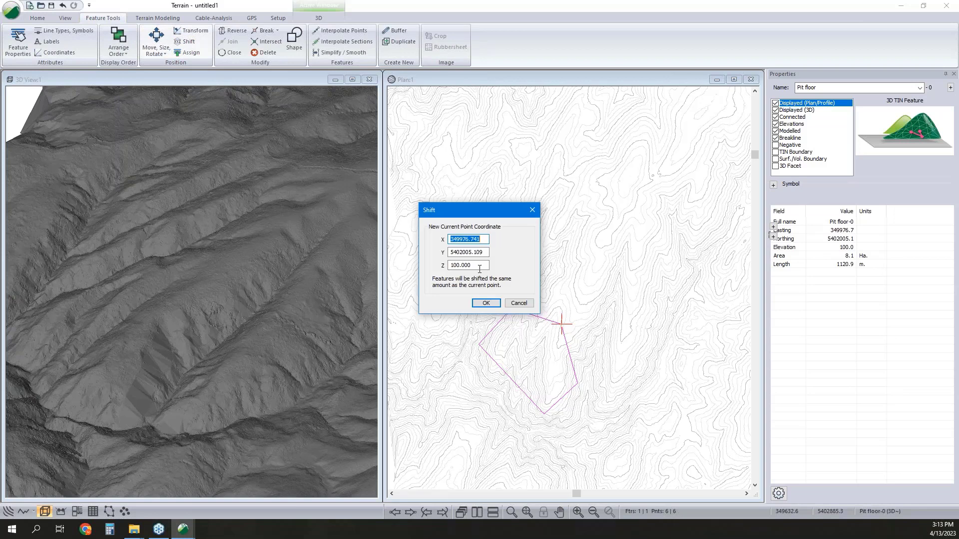
key(Tab)
key(Tab)
text(27)
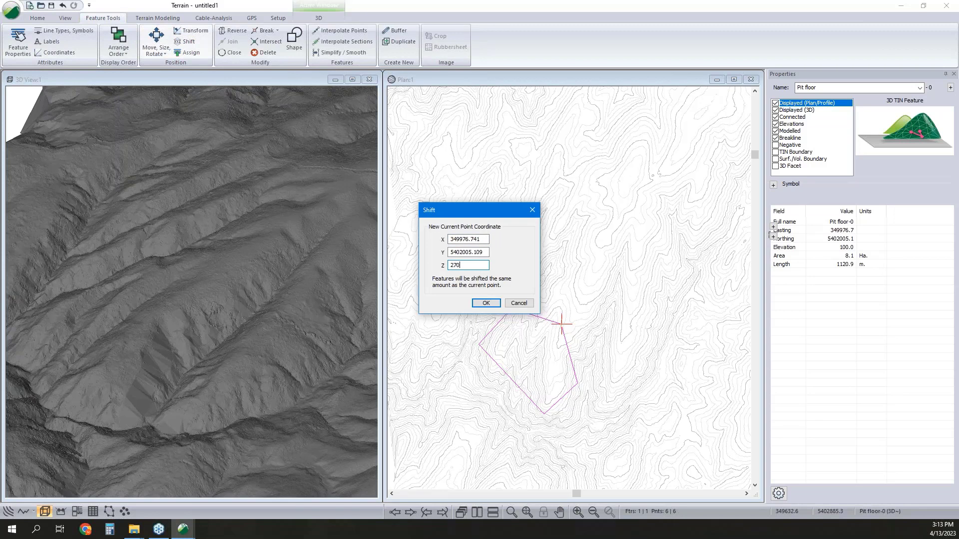
click(486, 303)
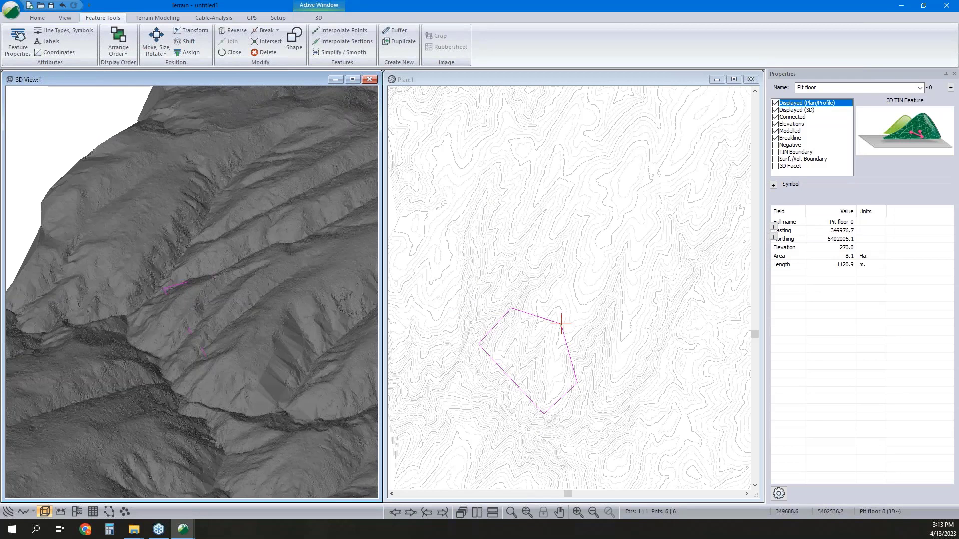
Step: Set up grading from the Pit floor outline with left orientation and the OG Topo.terx file as the target surface
click(157, 17)
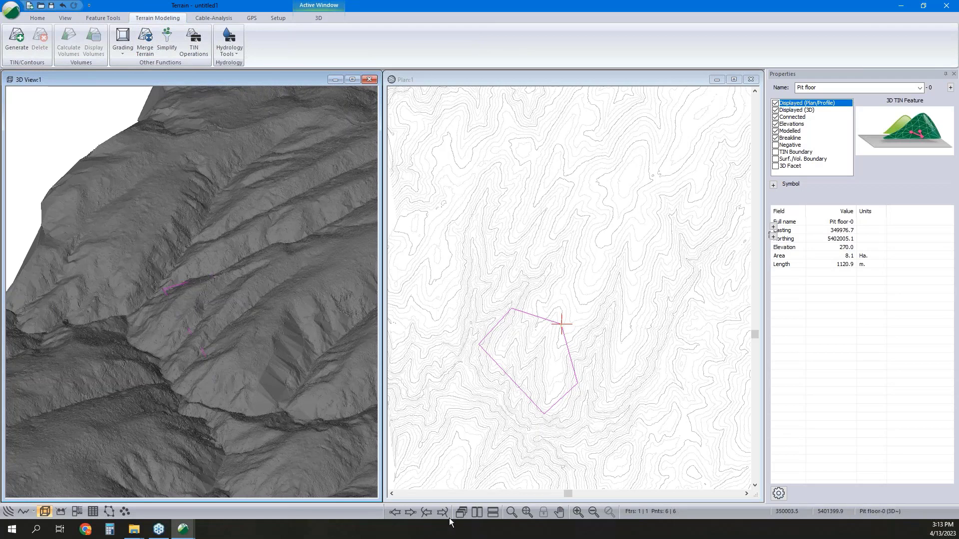
click(395, 511)
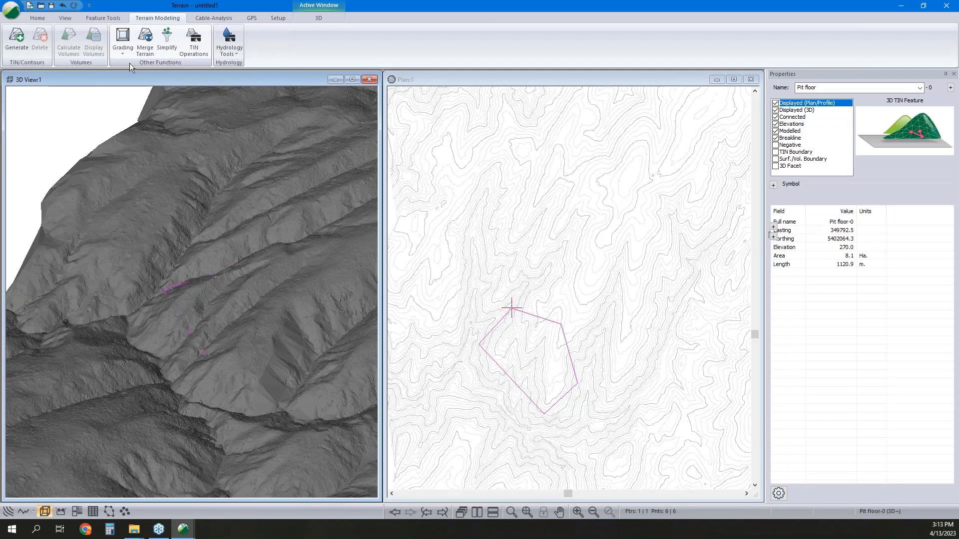
click(124, 45)
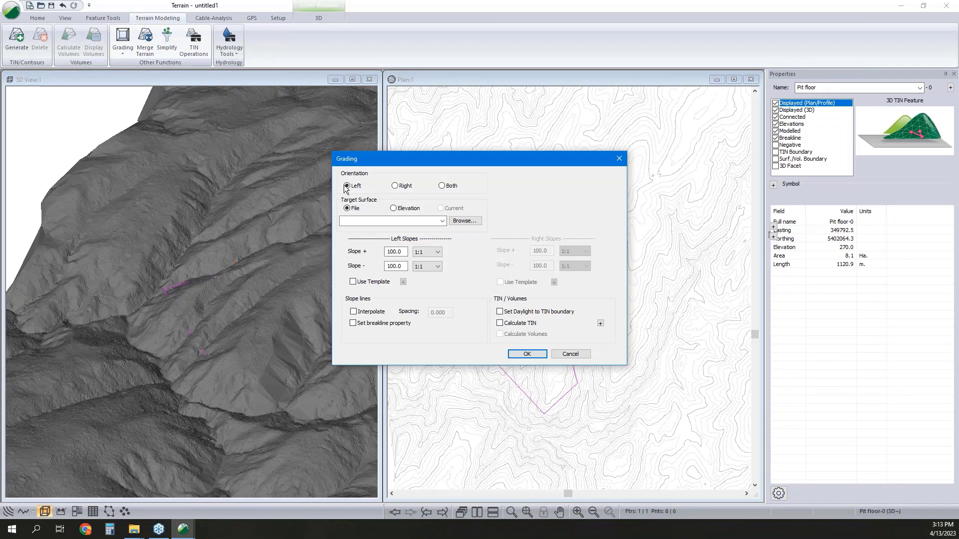
click(442, 222)
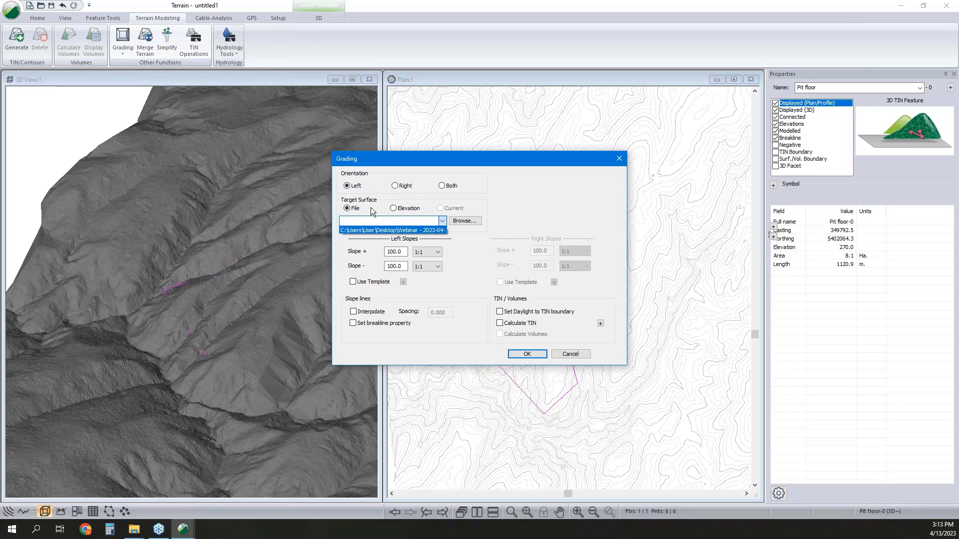
click(389, 230)
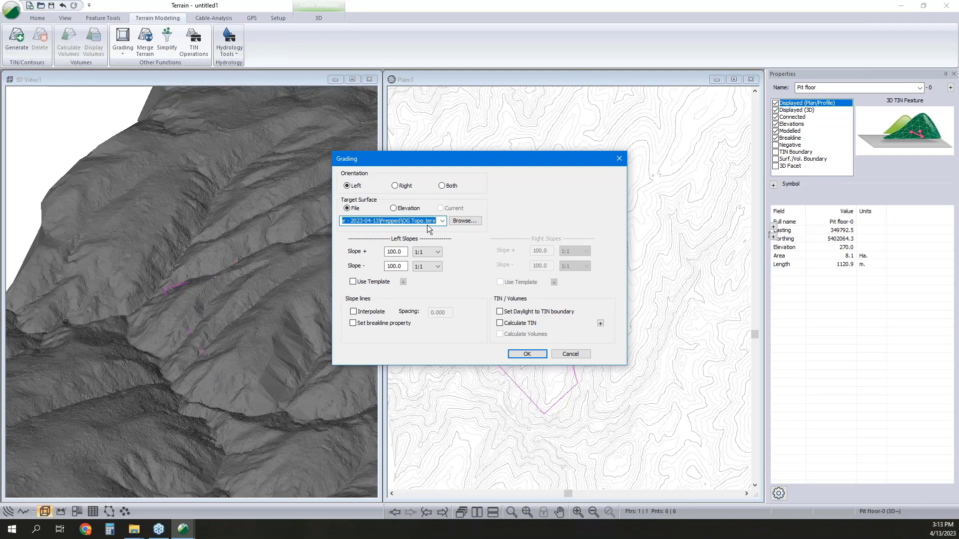
click(468, 224)
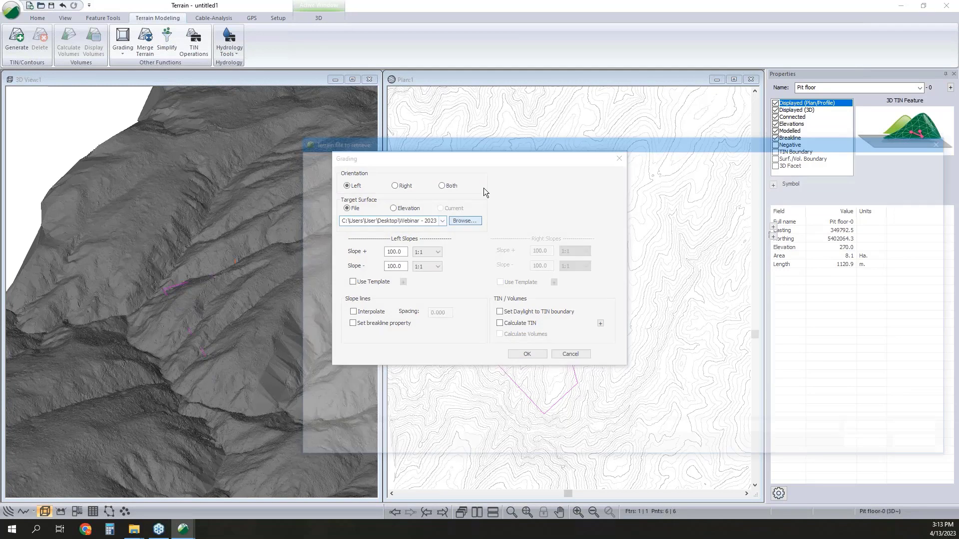
click(924, 446)
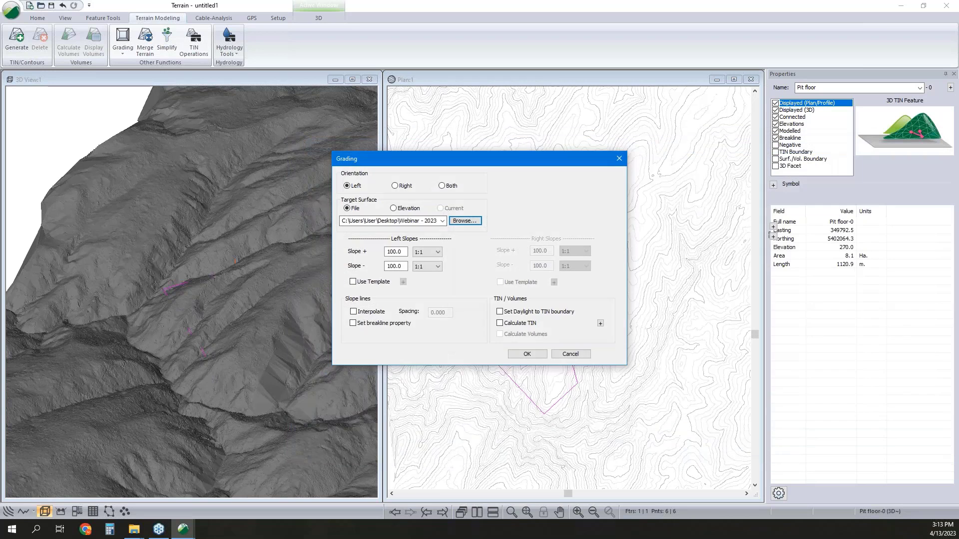
Step: Enable interpolated slope lines for the grading with a spacing of 10
click(353, 311)
double_click(445, 312)
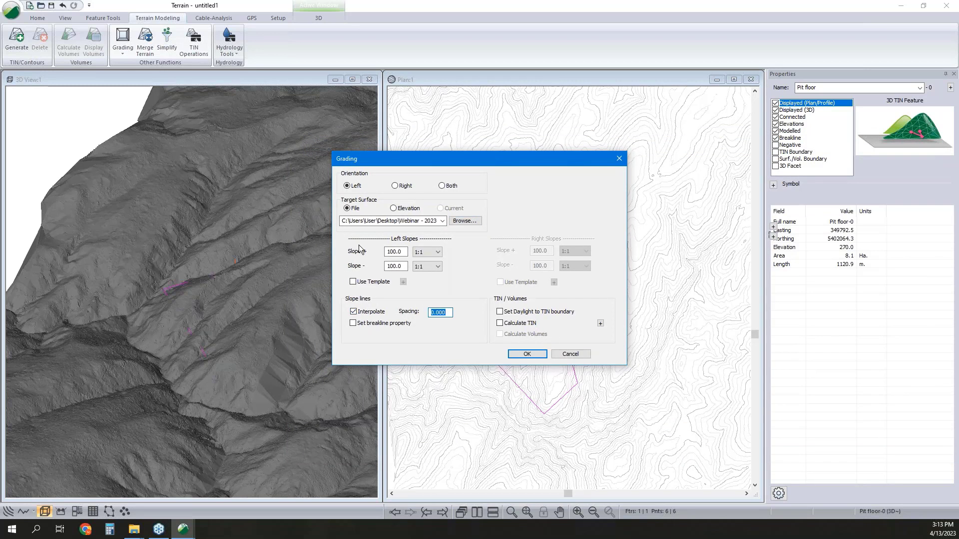
text(10)
Step: Run the grading with daylight set to TIN boundary, a calculated TIN that includes all side lengths, and volume calculation
click(501, 312)
click(501, 324)
click(600, 323)
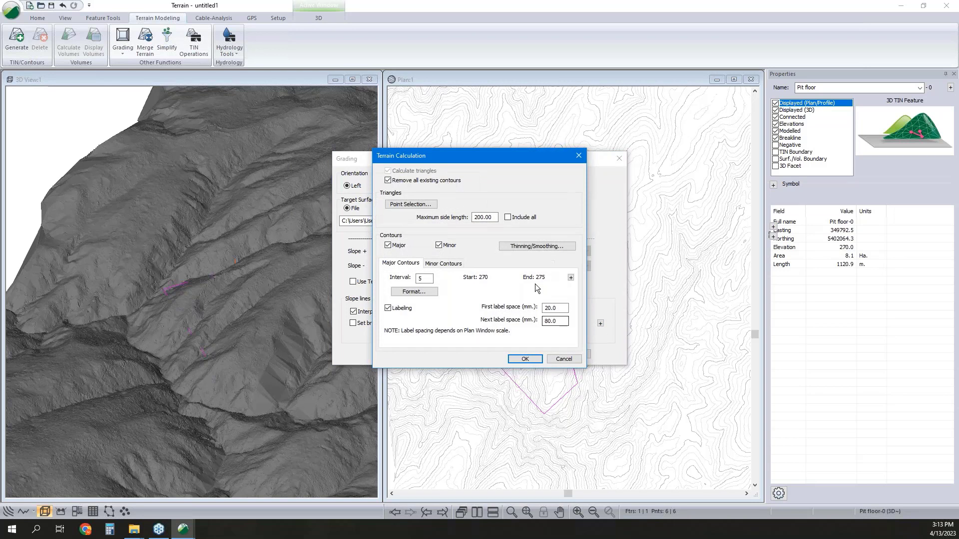
click(507, 218)
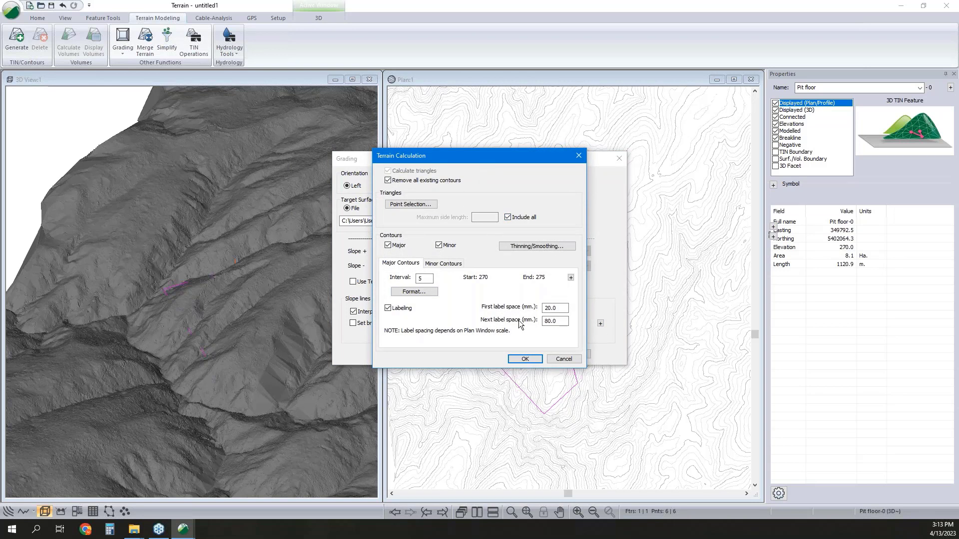
click(525, 359)
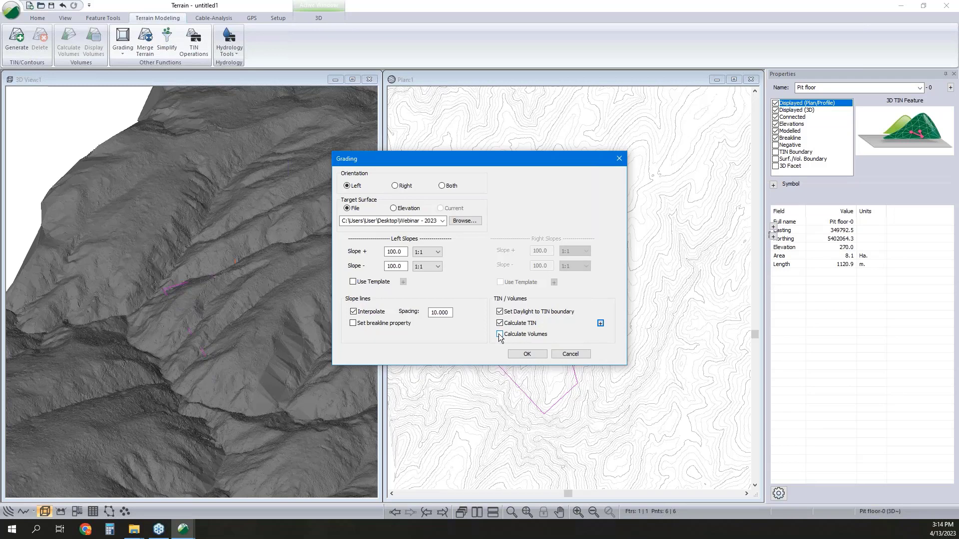
click(500, 334)
click(527, 354)
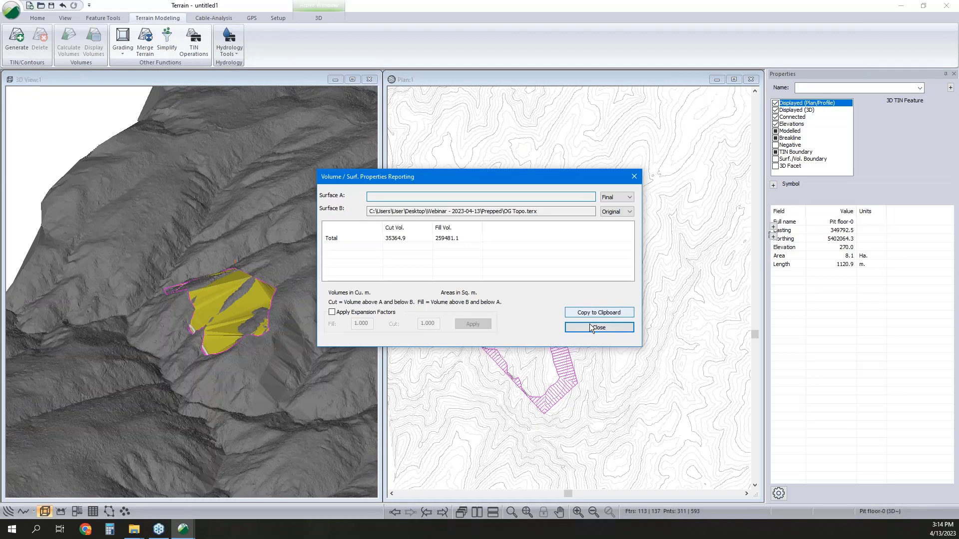
click(589, 328)
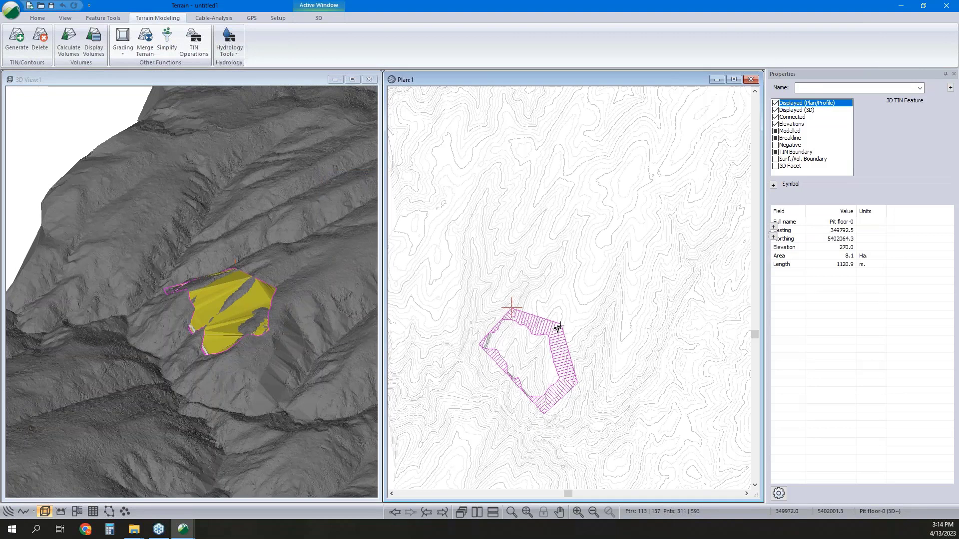
Step: Reselect the Pit floor outline and regrade it with right orientation using the same target surface, then dismiss the volume report
click(558, 328)
click(131, 50)
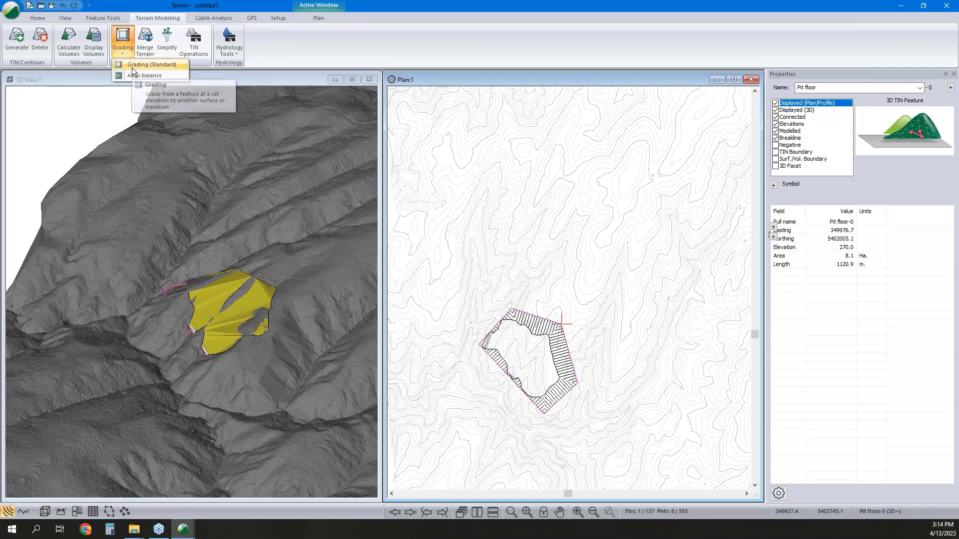
click(132, 65)
click(400, 188)
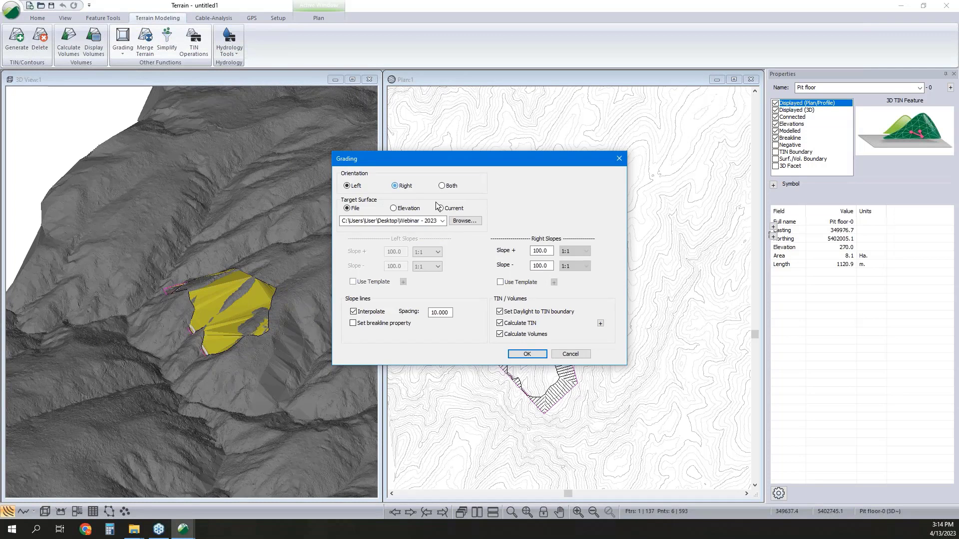
click(540, 355)
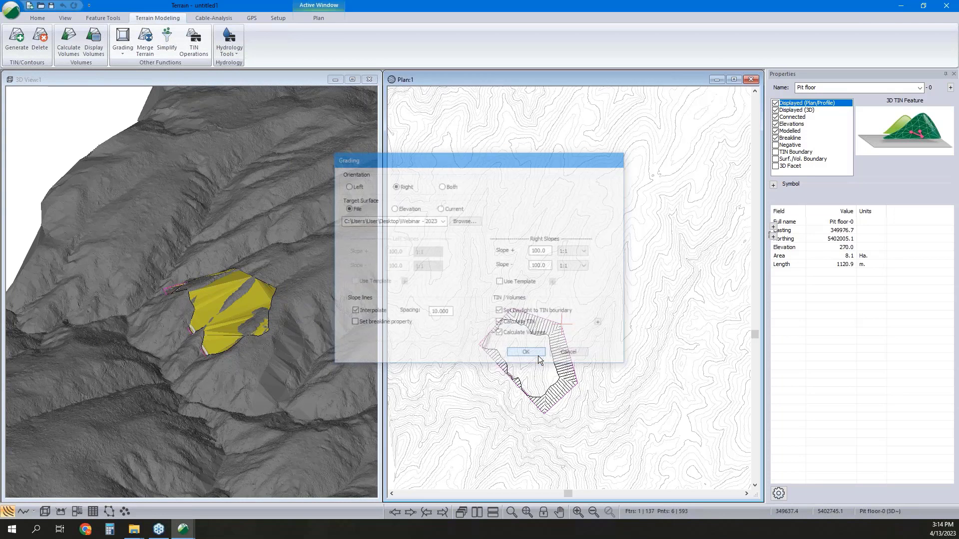
click(498, 282)
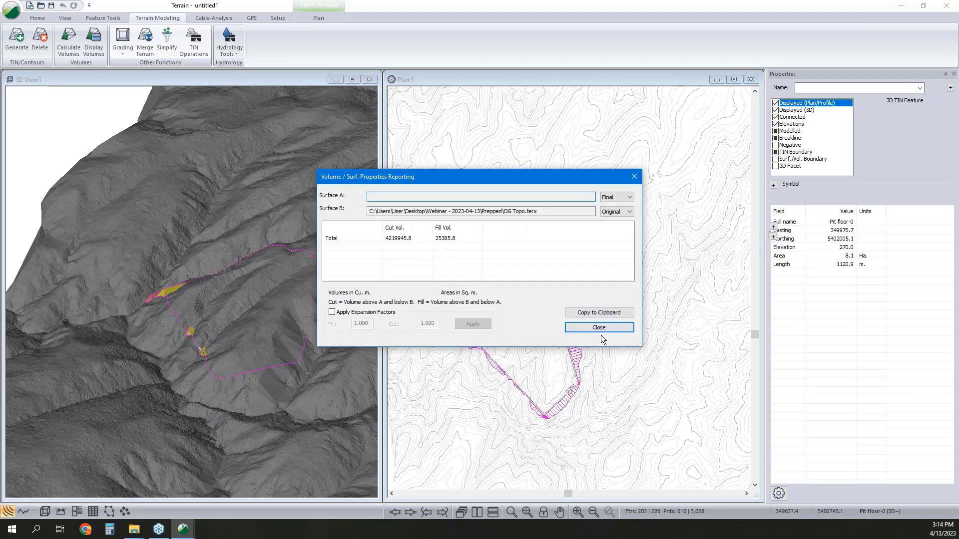
click(588, 332)
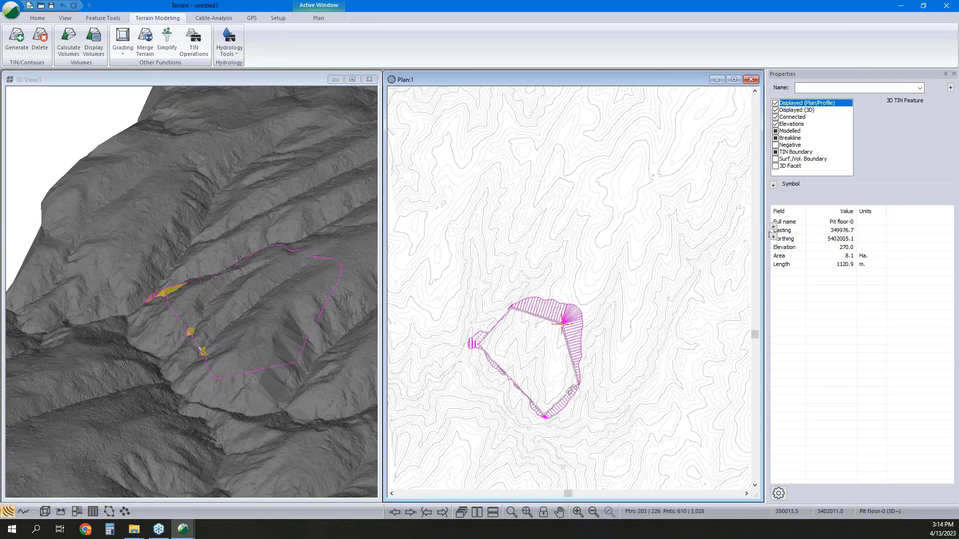
Step: Make the OG Topo surface triangles semi-transparent in the 3D view by lowering their colour's alpha channel, and orbit to the pit
middle_drag(293, 281, 246, 257)
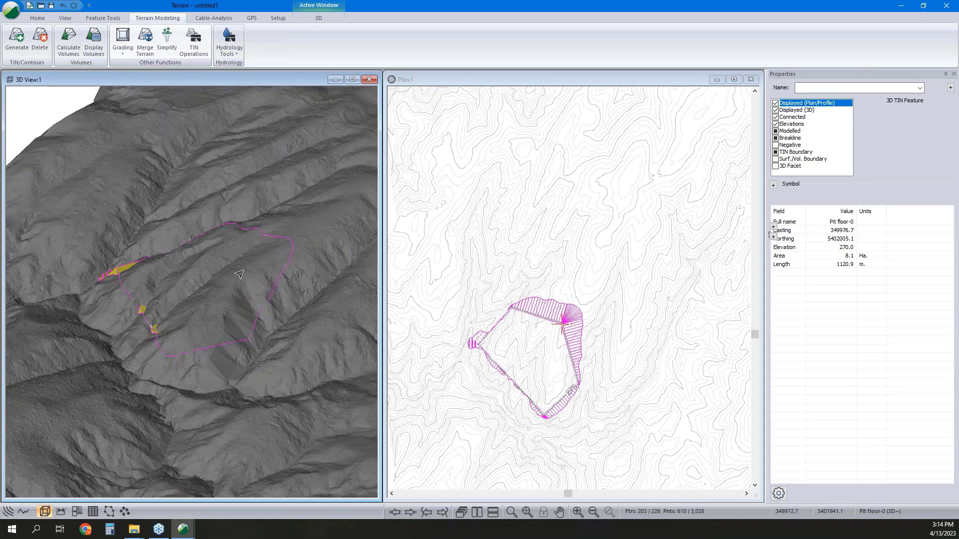
right_click(246, 258)
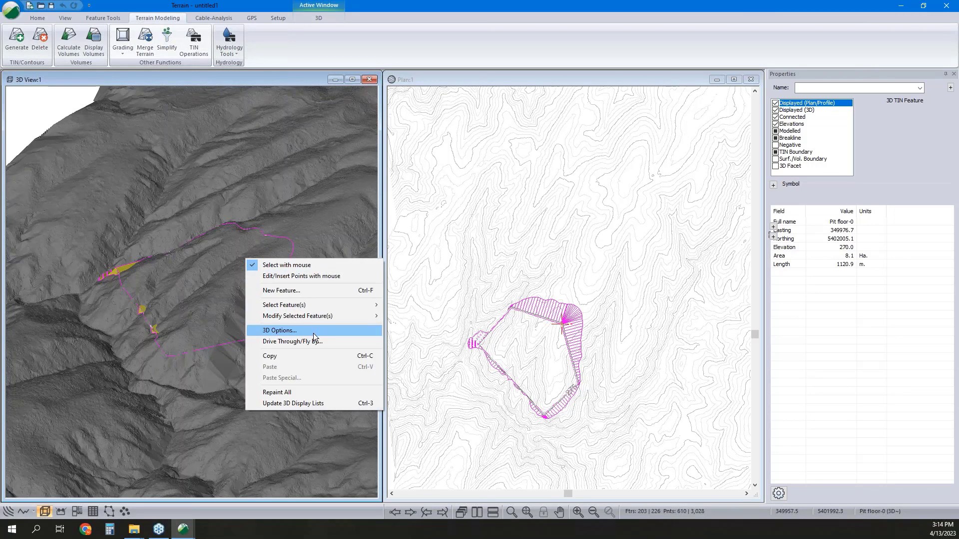
click(313, 333)
click(408, 191)
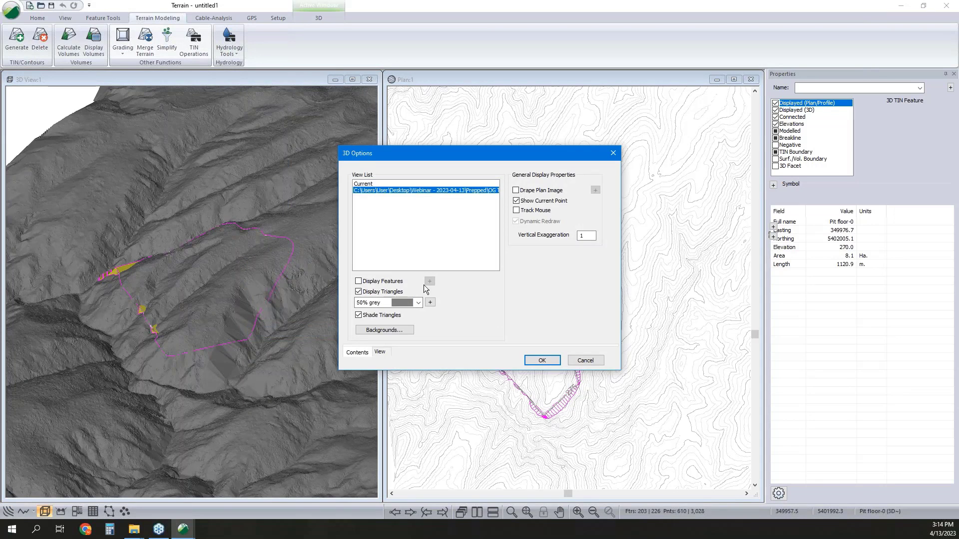
click(430, 303)
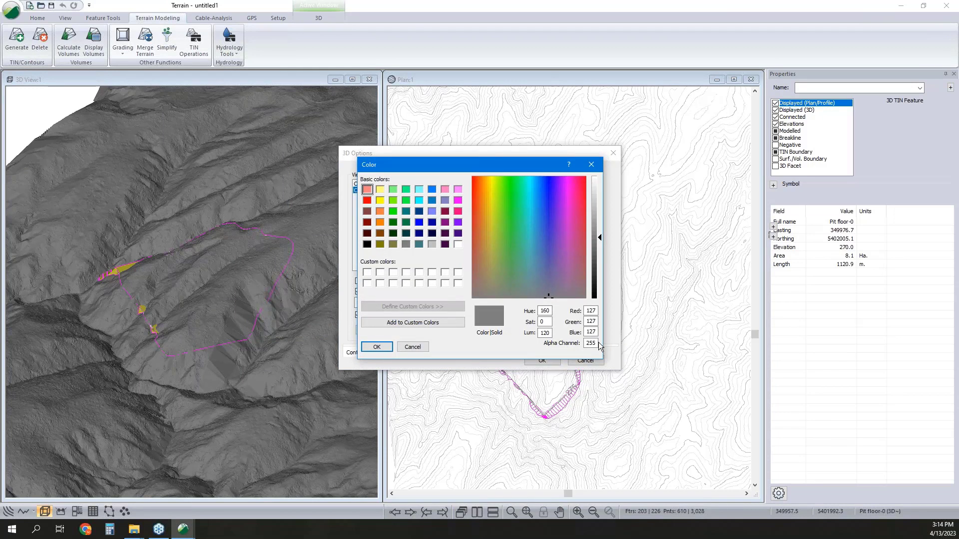
drag(597, 343, 552, 348)
click(377, 347)
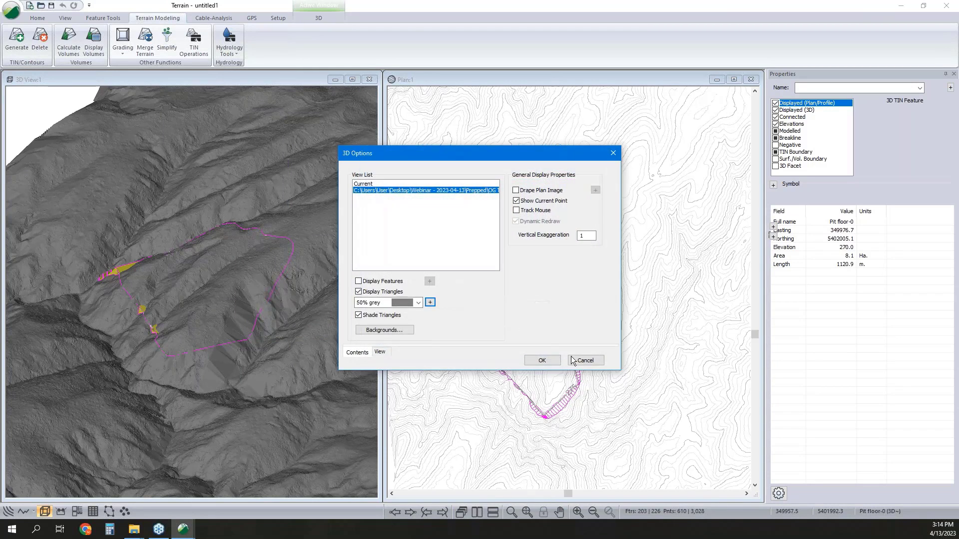
click(542, 361)
drag(253, 313, 198, 322)
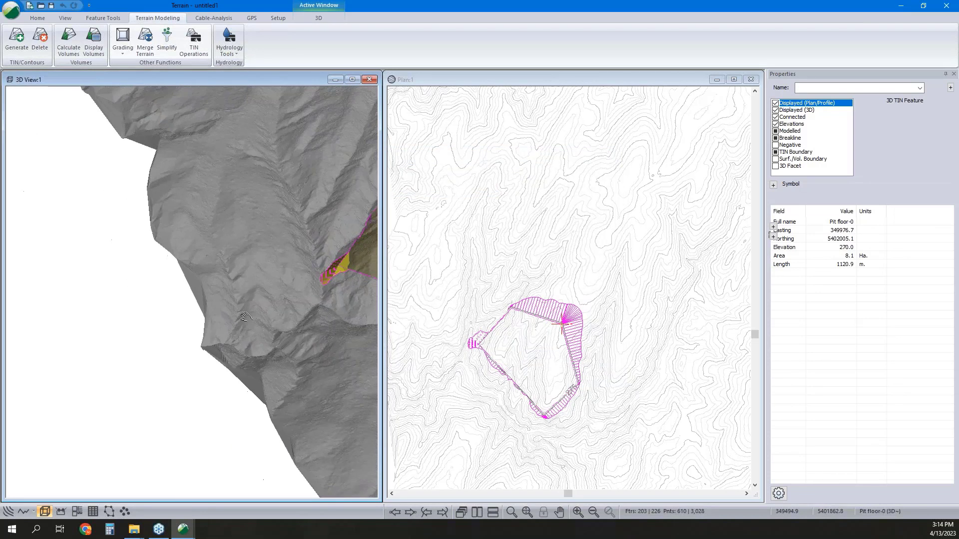
middle_drag(170, 326, 110, 336)
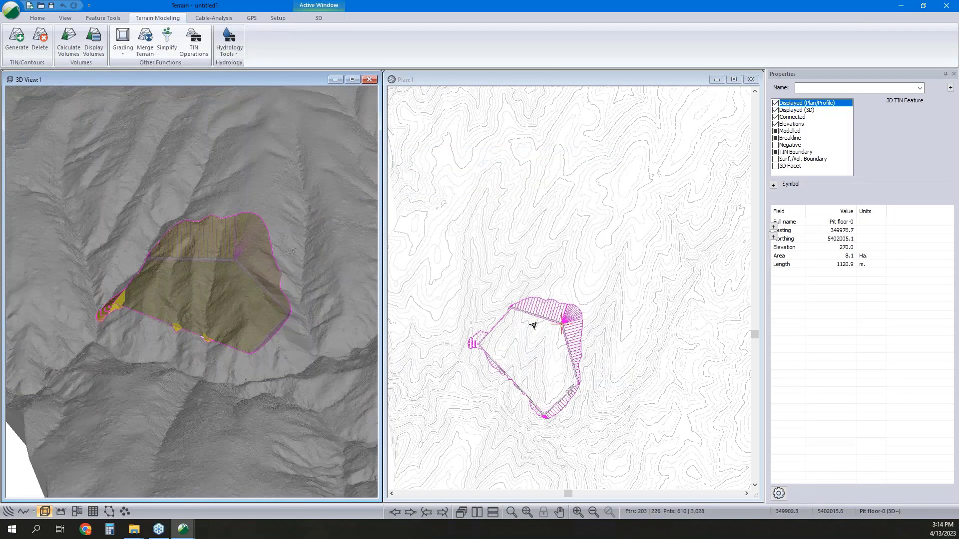
Step: Select the Pit floor outline and move its westernmost vertex inward, away from the fill area outside the pit
scroll(493, 339, up, 2)
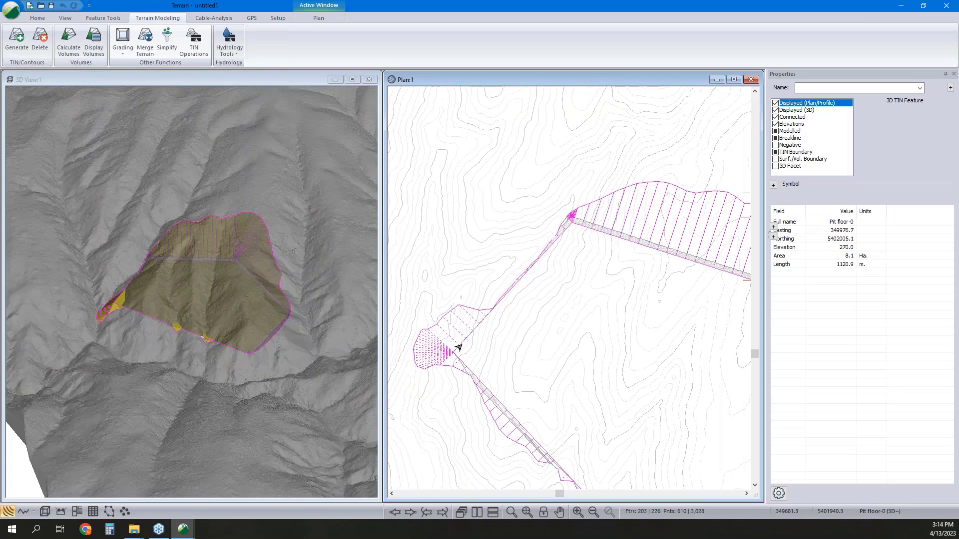
click(458, 349)
click(467, 350)
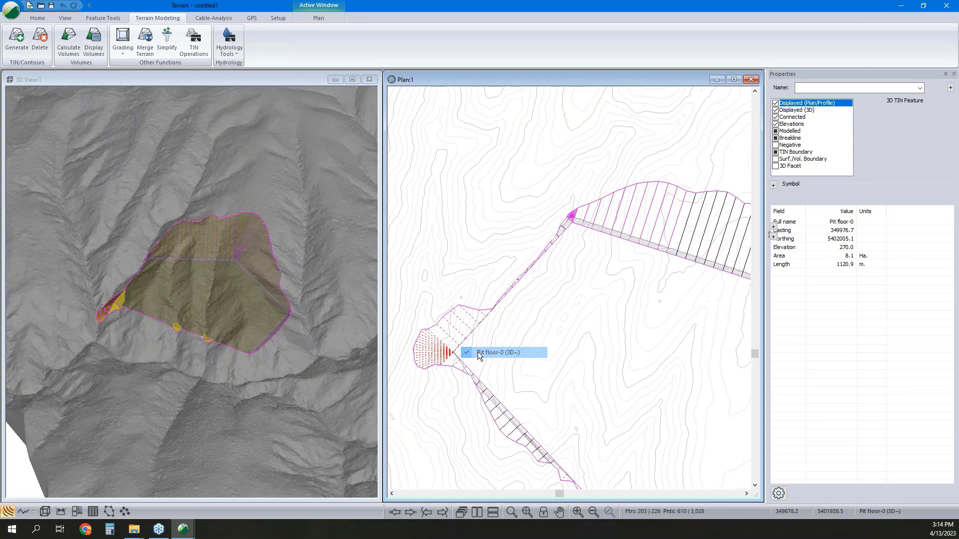
right_click(465, 344)
click(487, 364)
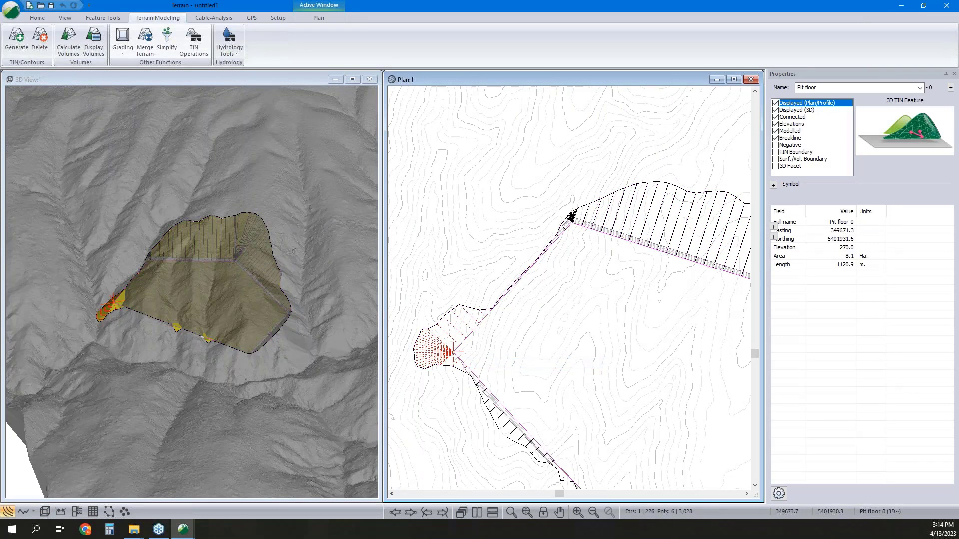
click(499, 288)
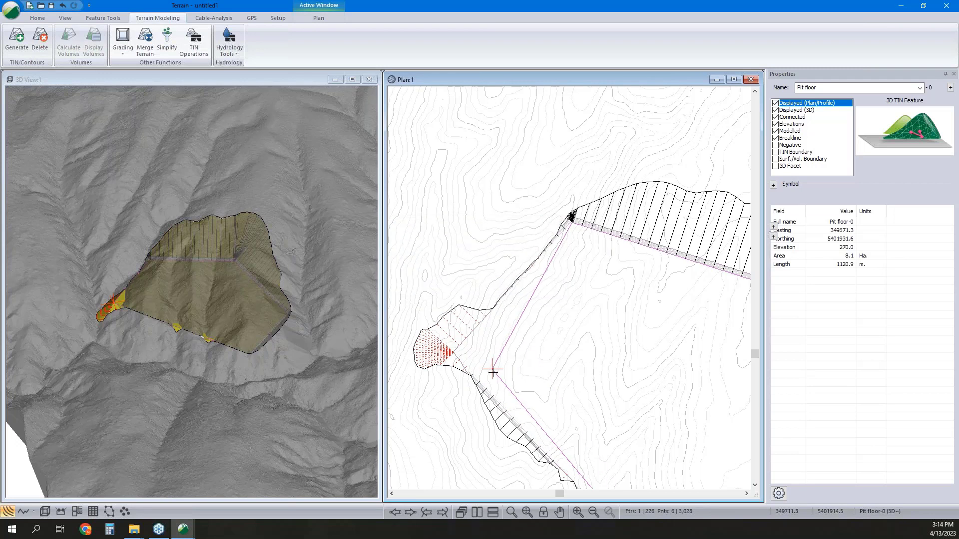
scroll(490, 300, down, 3)
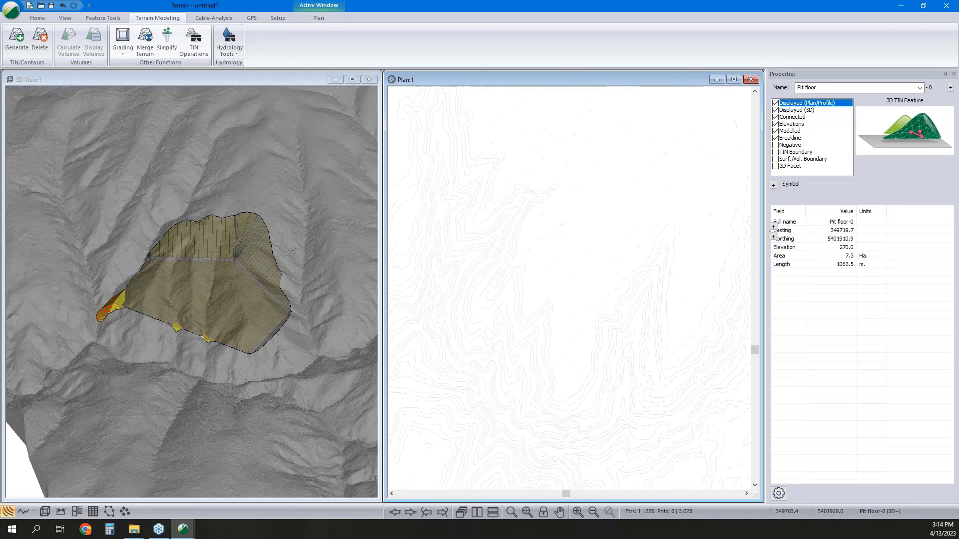
right_click(492, 298)
click(518, 305)
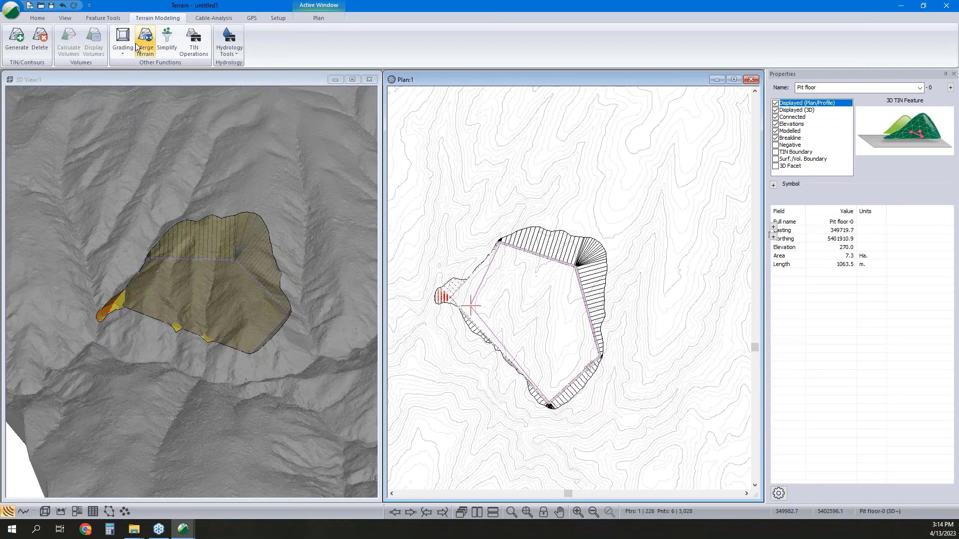
Step: Regrade the reshaped Pit floor outline to the OG Topo.terx surface with right orientation and 1:1 slopes, and close the volume report
click(114, 40)
click(132, 67)
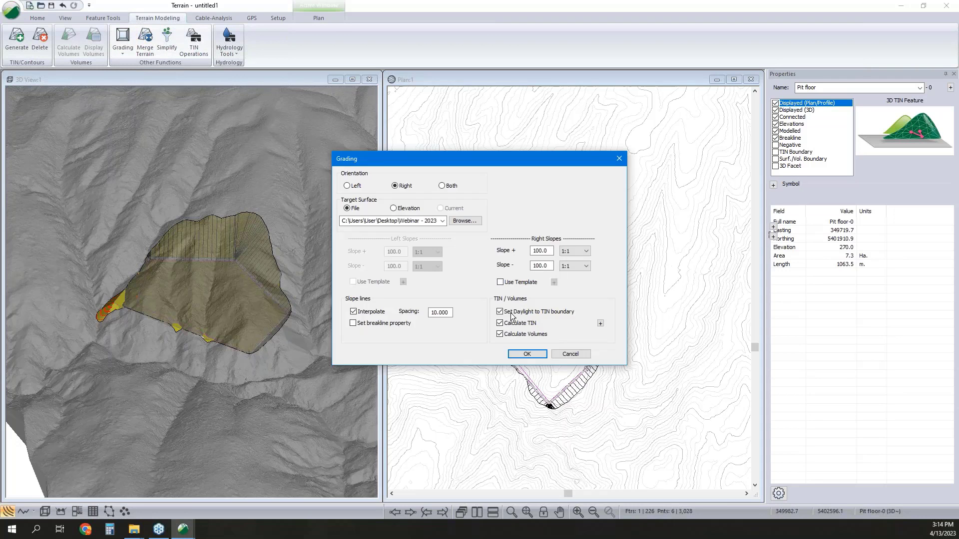
click(528, 354)
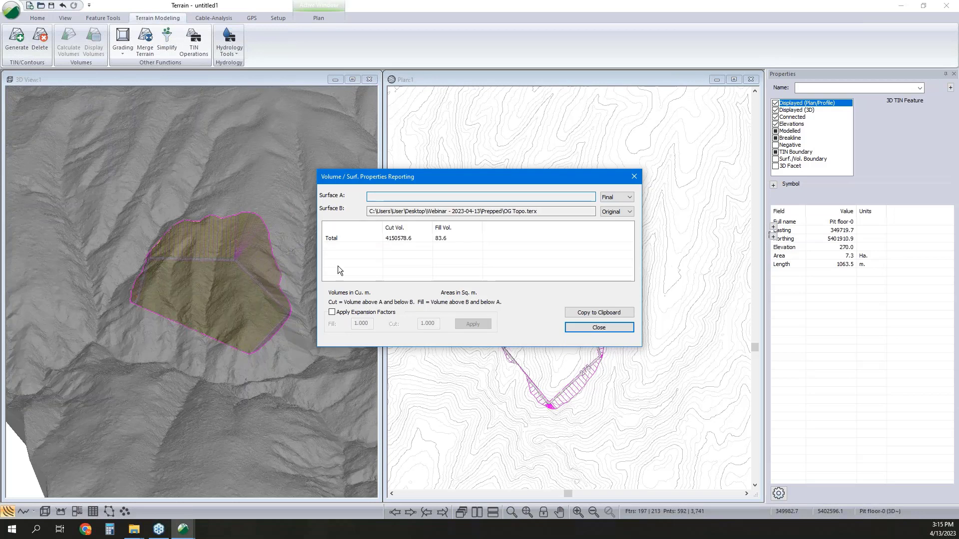
drag(441, 176, 333, 179)
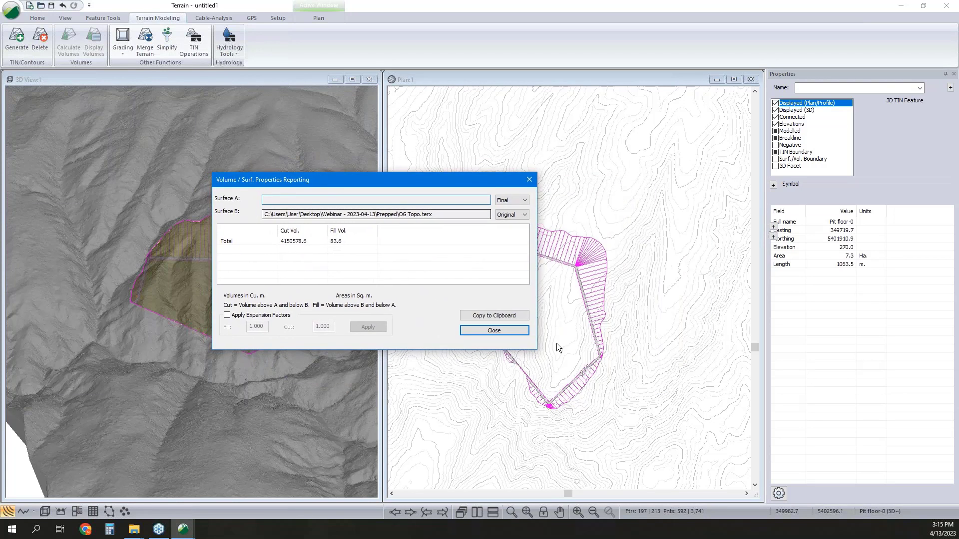
click(511, 331)
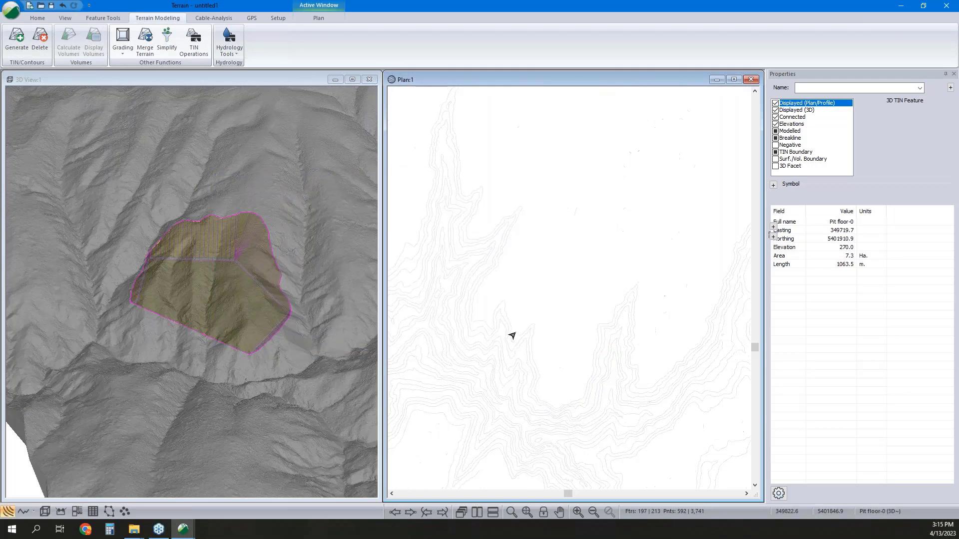
Step: Examine the regraded pit in the plan and 3D views, comparing the TIN elevations inside the floor with the original topography
scroll(505, 323, up, 2)
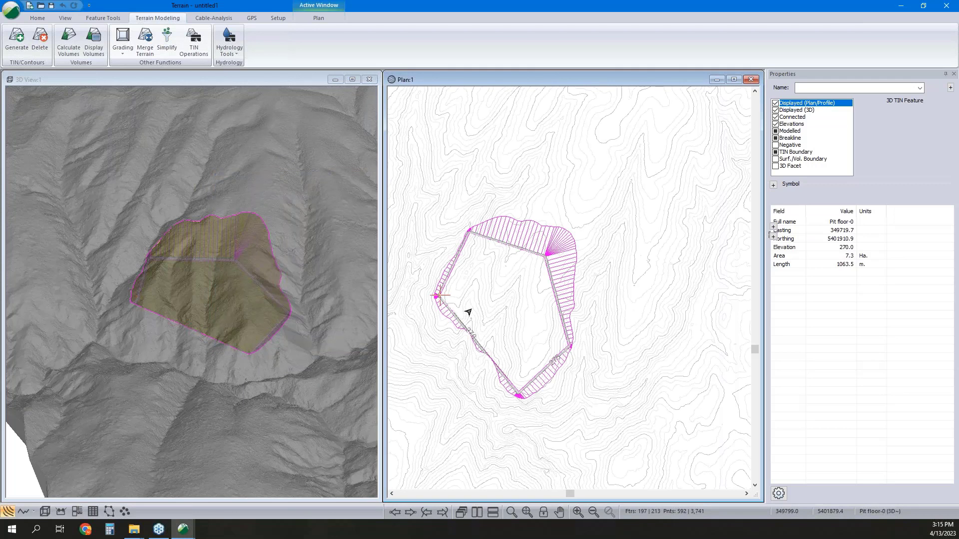
click(257, 306)
middle_drag(237, 280, 229, 292)
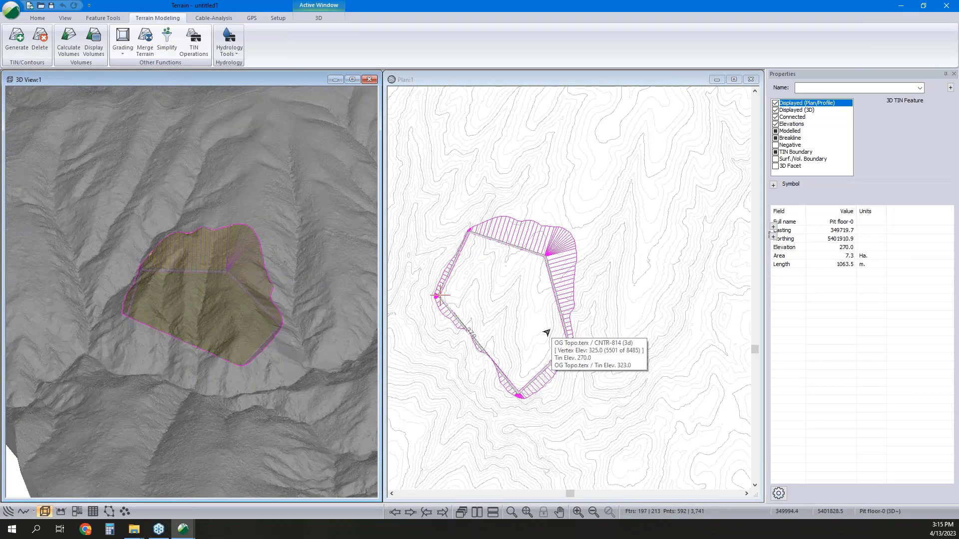
mouse_move(504, 306)
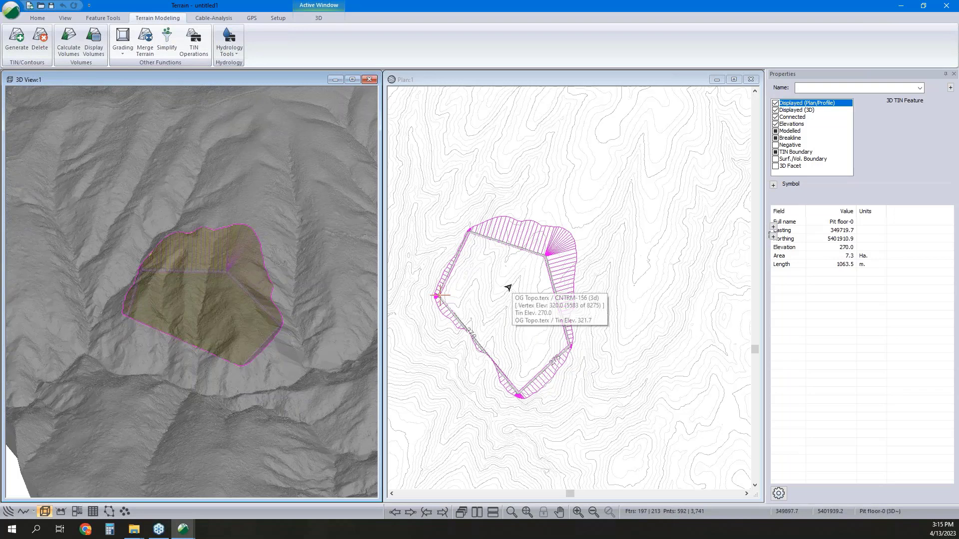
scroll(540, 292, up, 2)
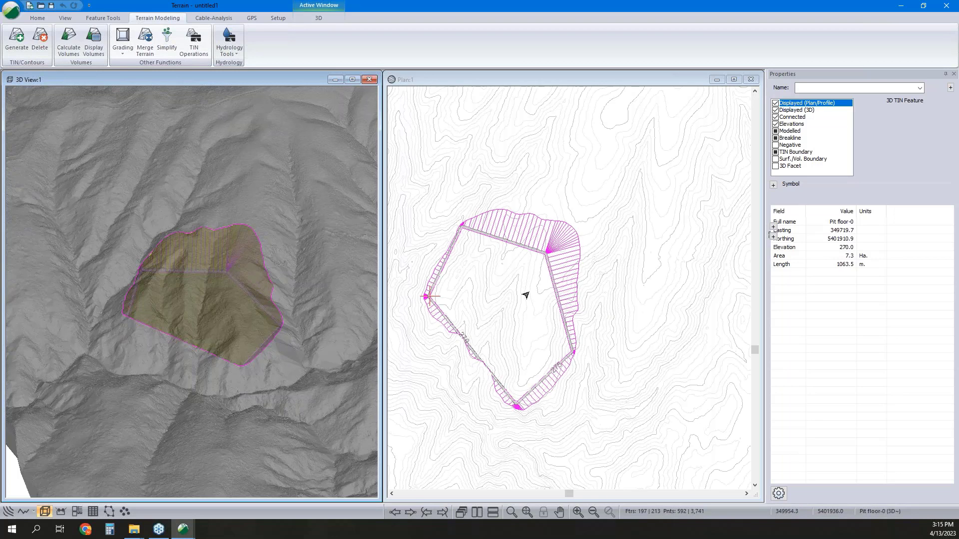
click(525, 295)
scroll(561, 330, up, 2)
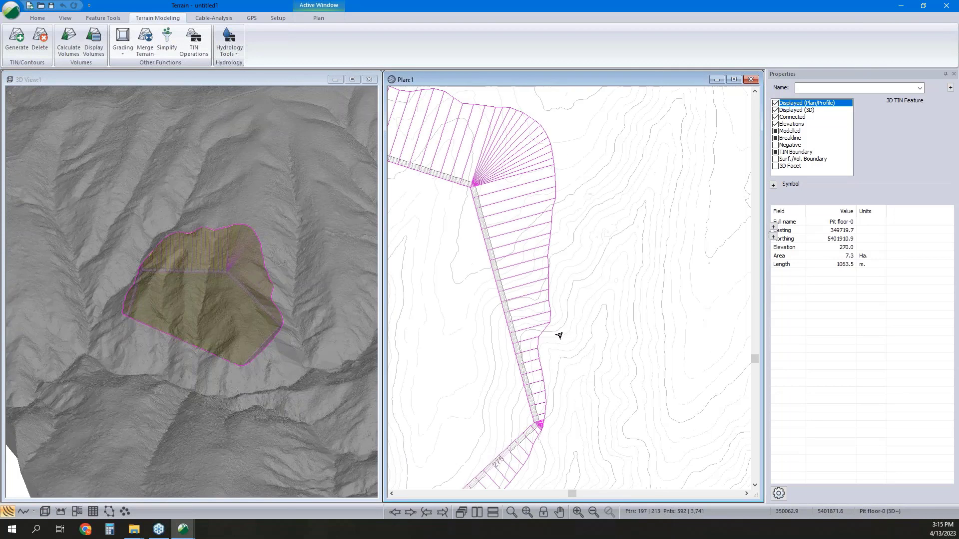
Step: Select the Pit floor outline, invert the selection and delete all other features along with the existing terrain triangles
click(494, 328)
scroll(505, 331, up, 2)
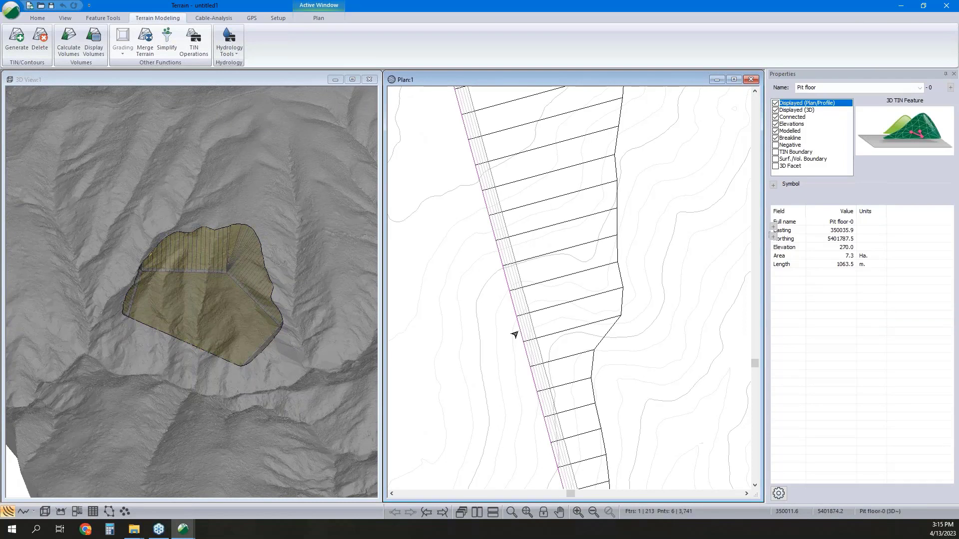
scroll(555, 311, down, 4)
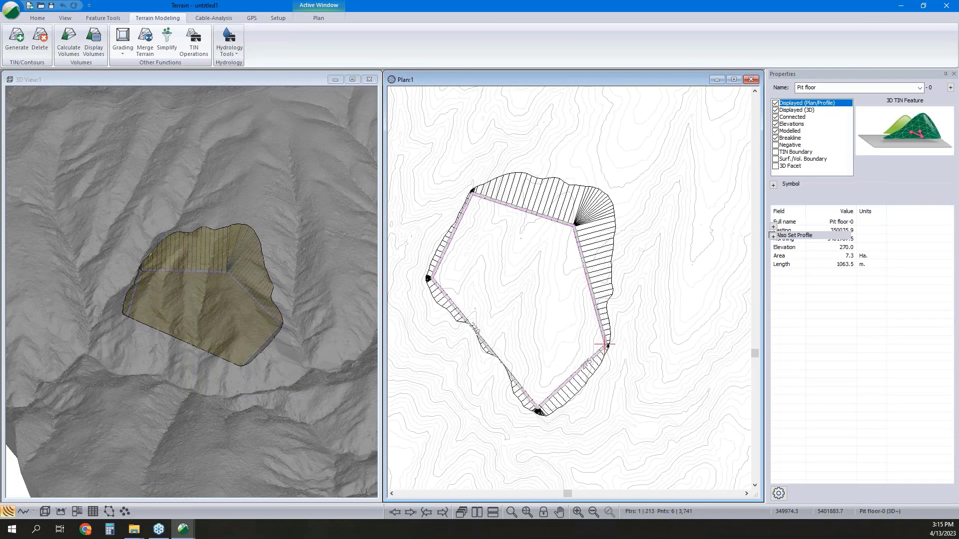
right_click(574, 293)
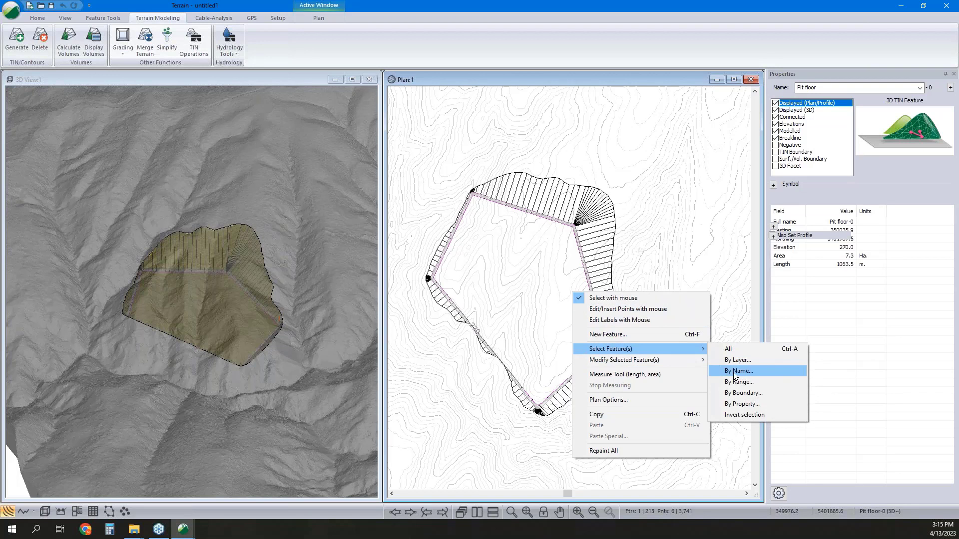
click(735, 417)
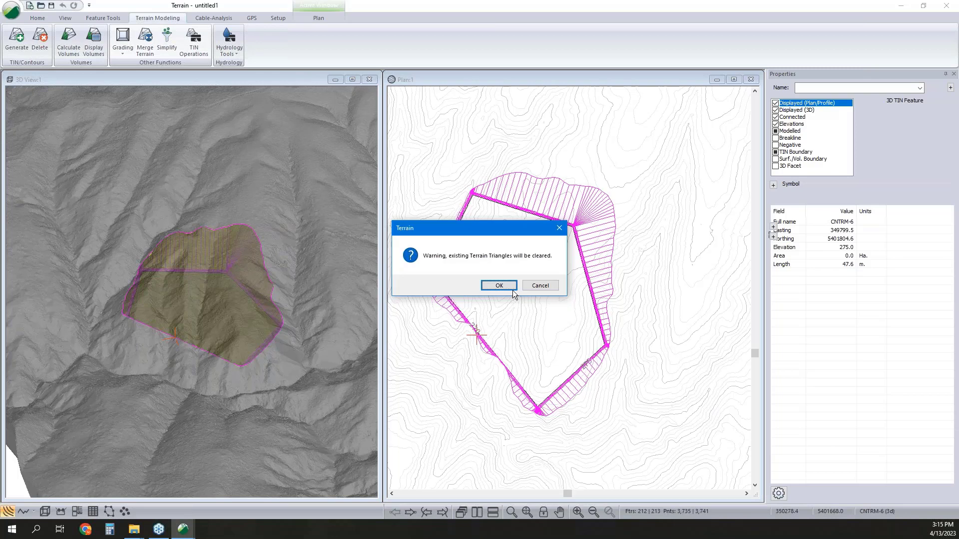
click(511, 289)
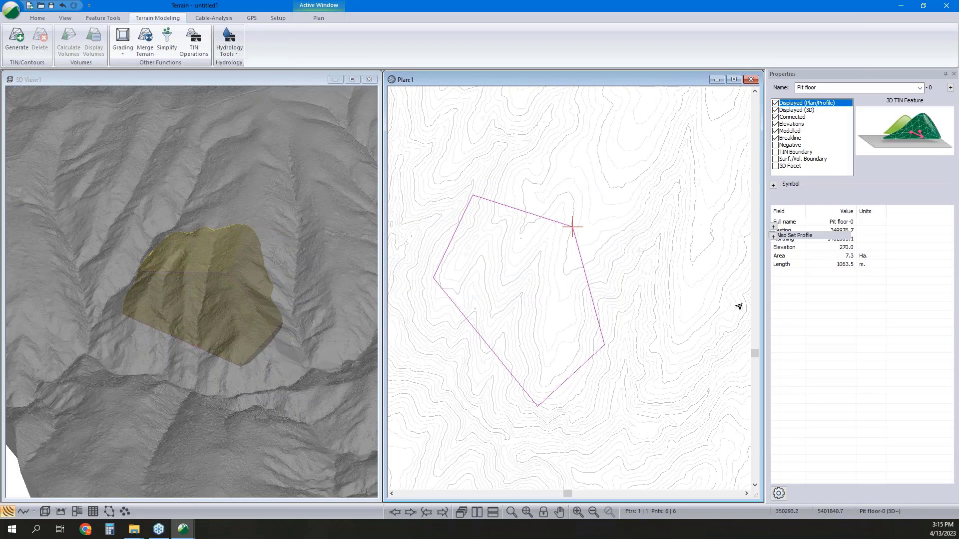
Step: Create a circular offset of the Pit floor outline on the right side, 5 m away at a positive 1/2:1 slope, and view it in 3D
right_click(595, 233)
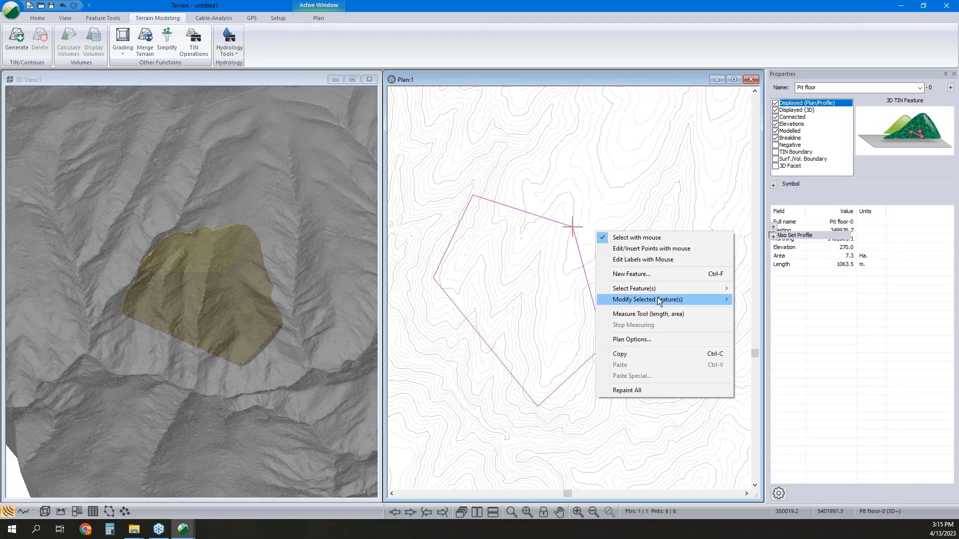
mouse_move(658, 297)
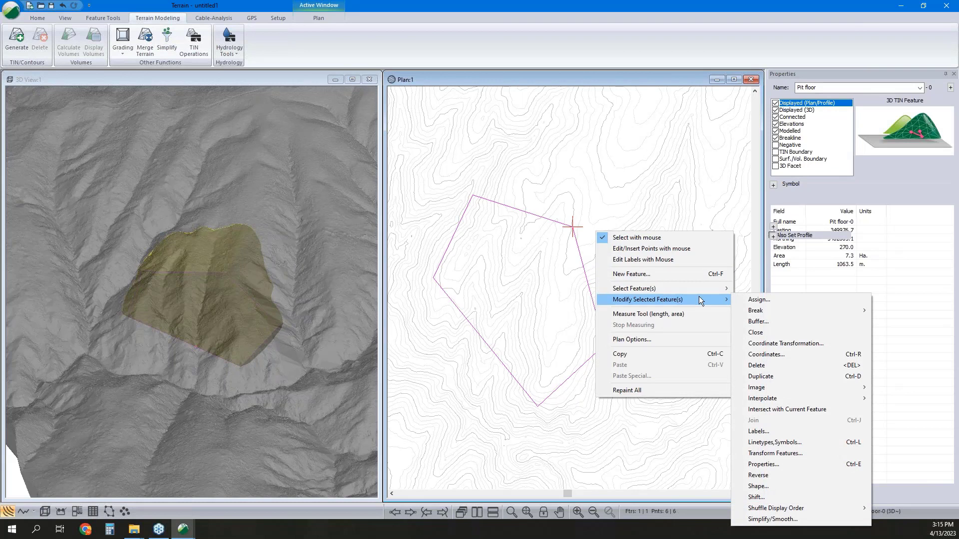
click(759, 321)
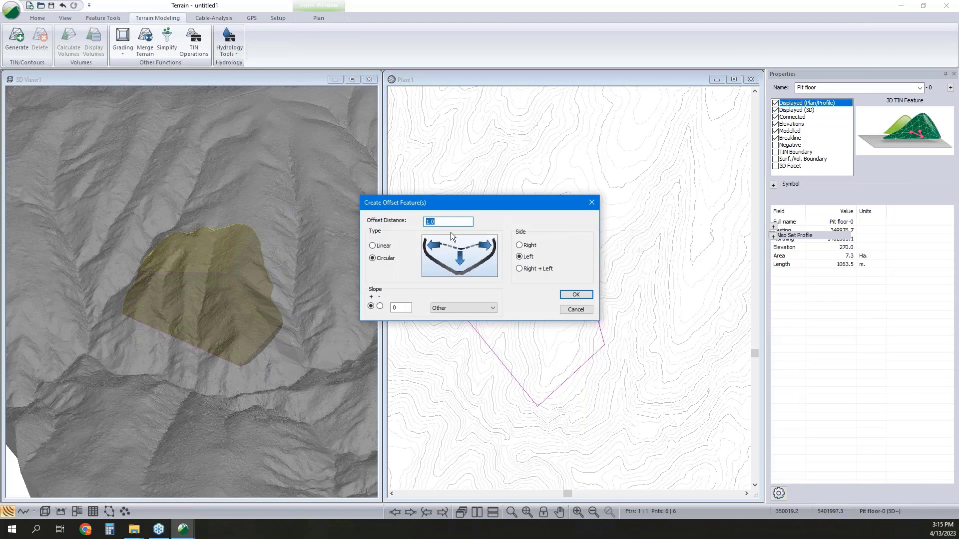
click(520, 245)
click(462, 309)
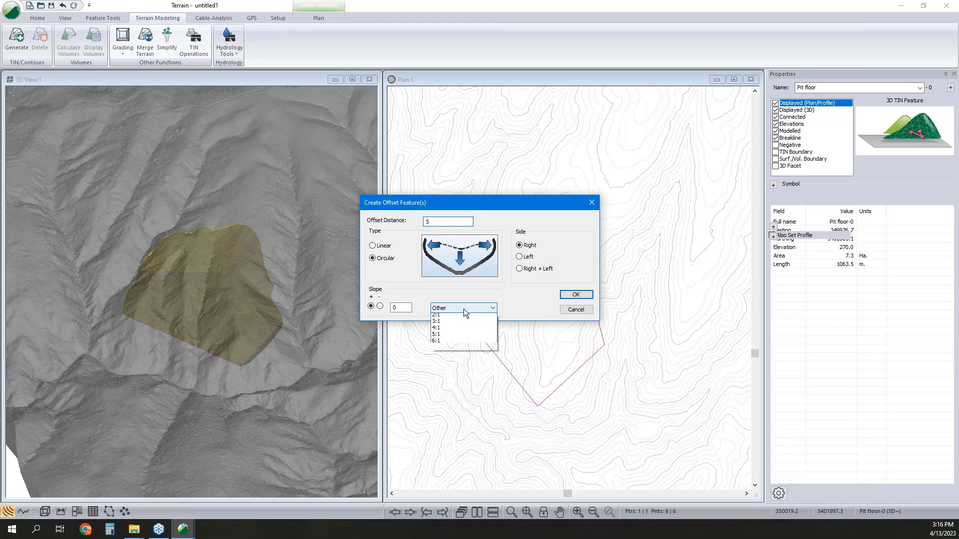
click(457, 332)
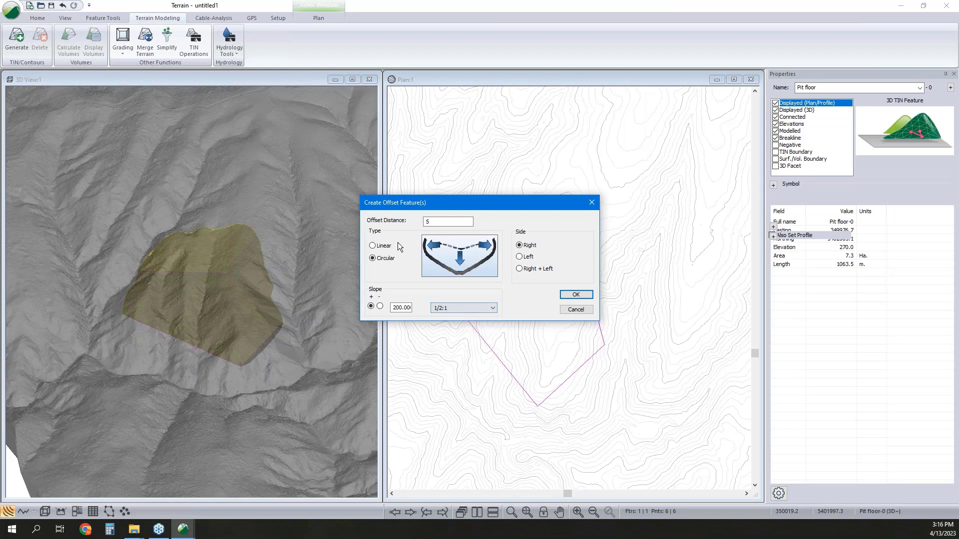
click(382, 246)
click(372, 258)
click(576, 294)
click(240, 293)
scroll(239, 318, up, 5)
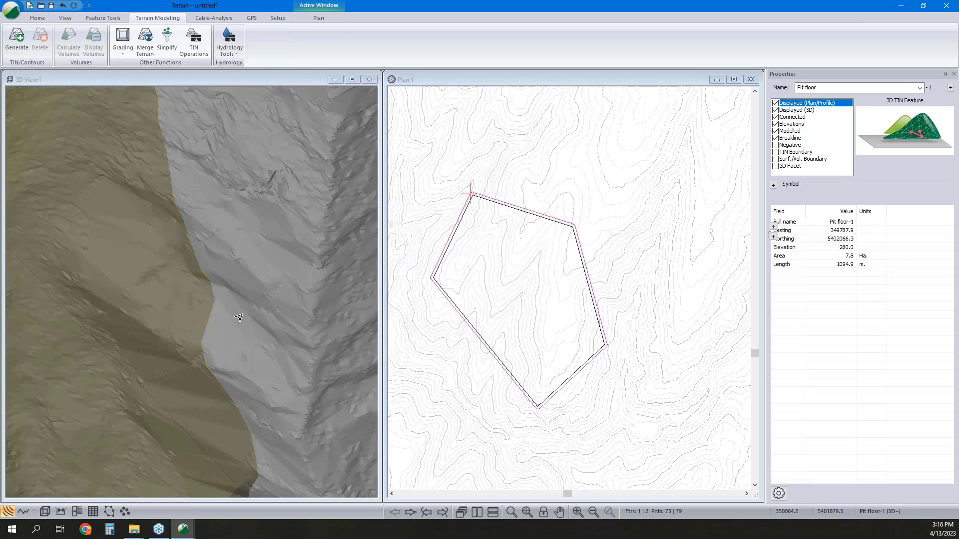
scroll(244, 265, down, 5)
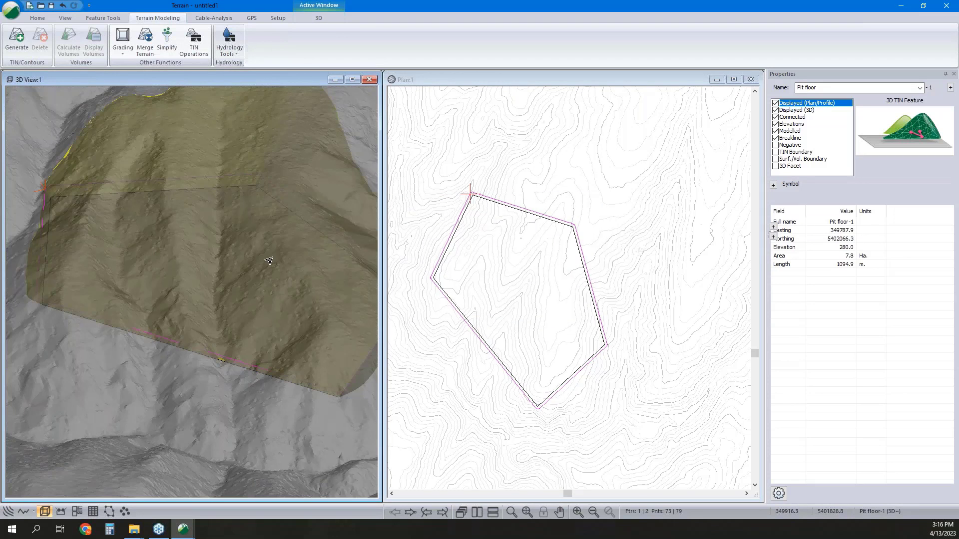
Step: Create a circular offset of the outer pit outline on the right side, 5 m away at a custom slope of 0, and view it in 3D
right_click(576, 231)
mouse_move(672, 298)
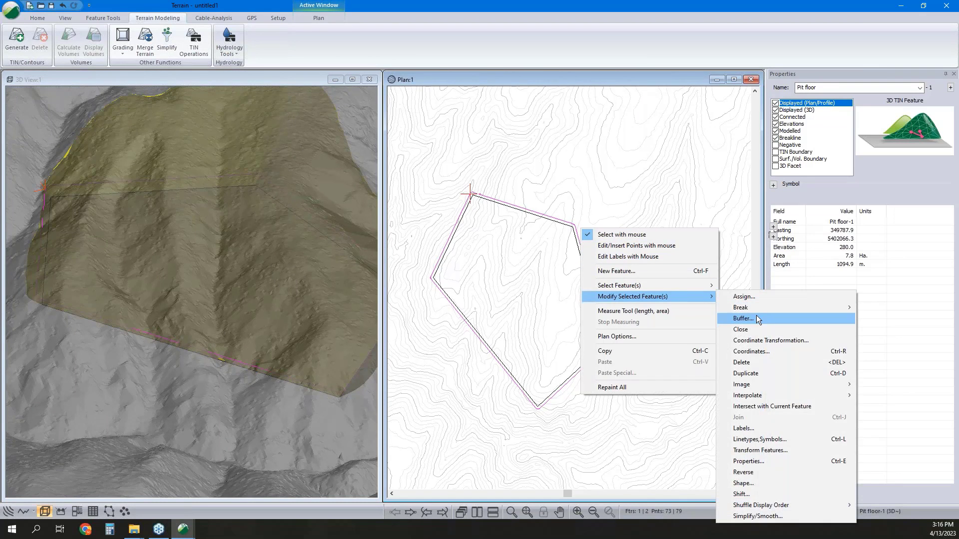
click(756, 315)
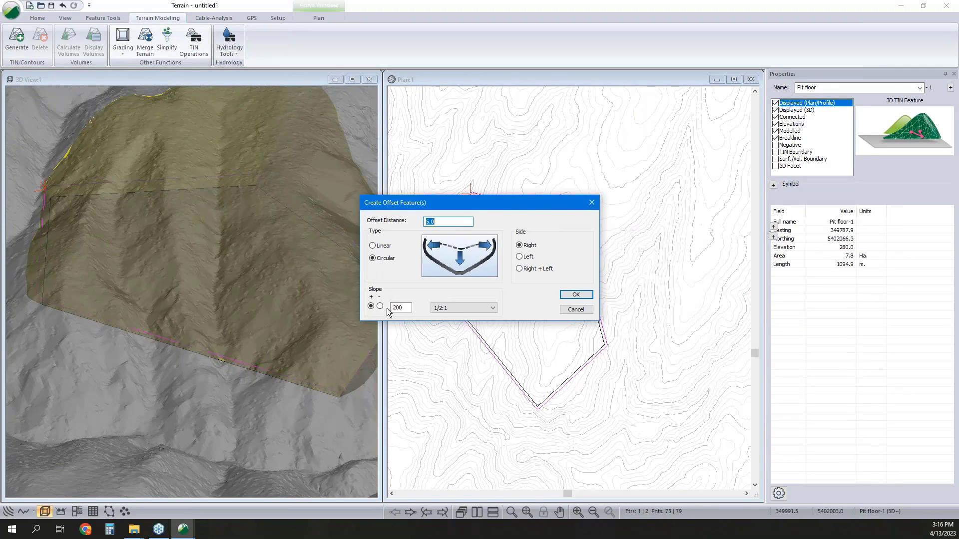
click(464, 309)
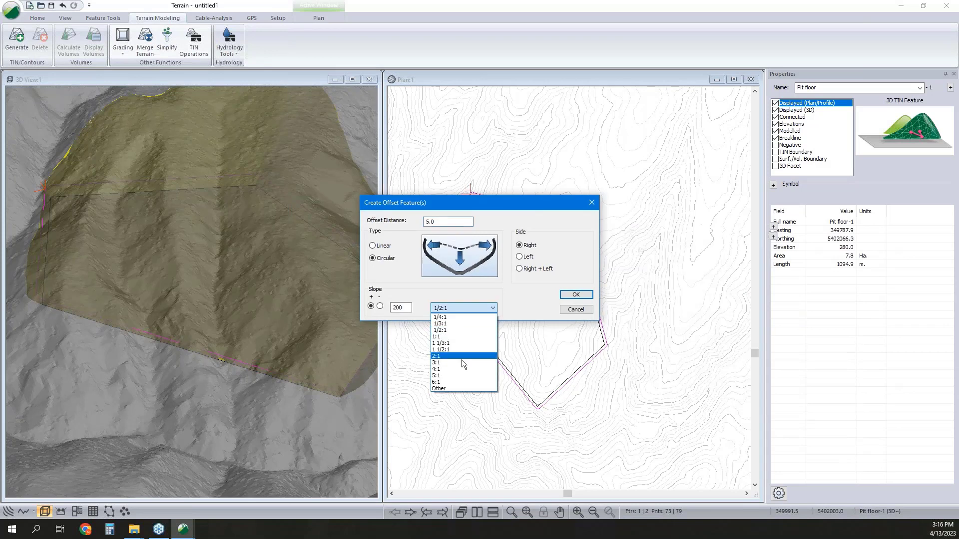
click(462, 389)
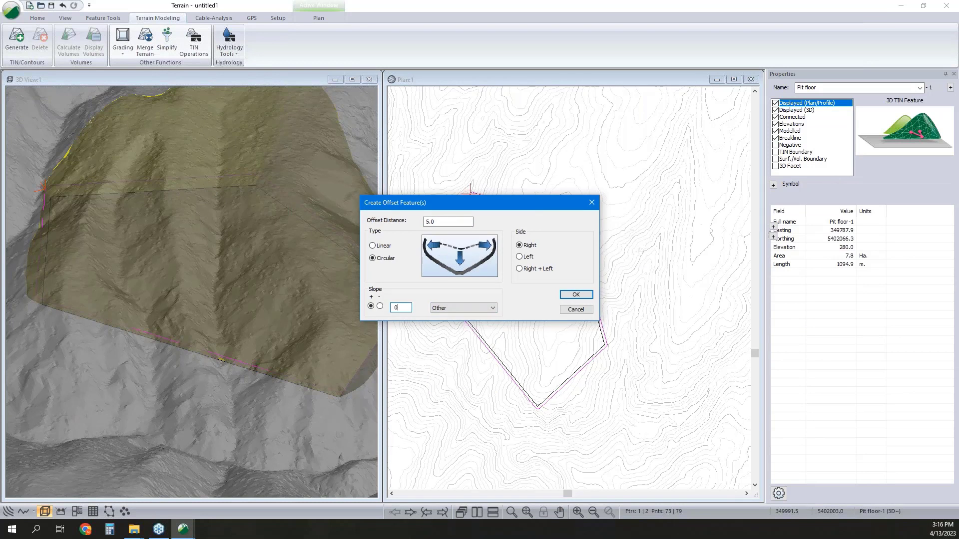
double_click(439, 221)
click(582, 295)
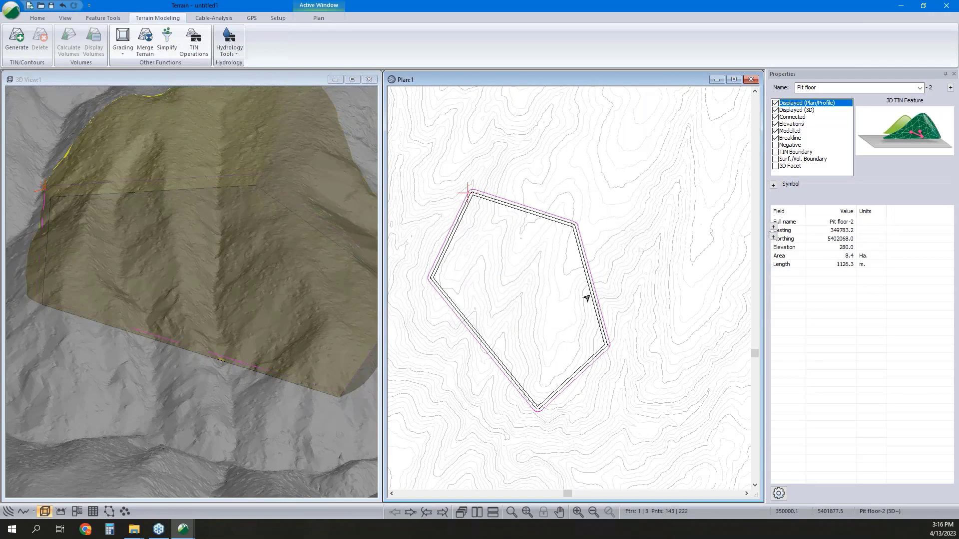
click(233, 284)
scroll(233, 284, up, 3)
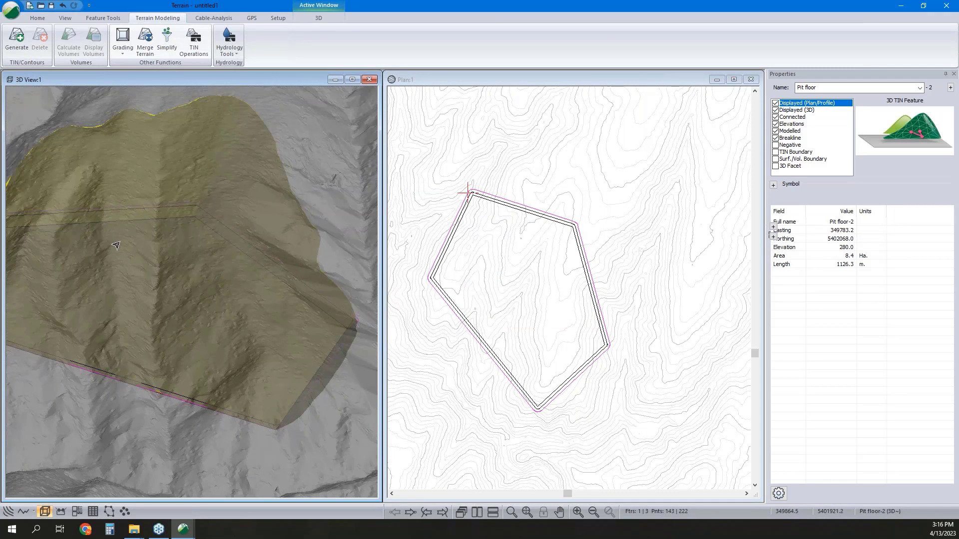
middle_drag(215, 297, 306, 306)
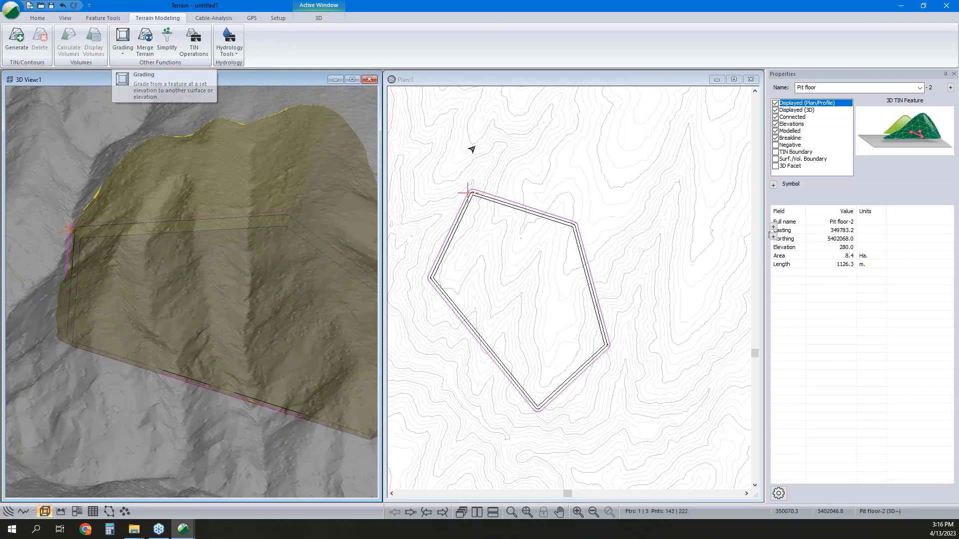
right_click(500, 184)
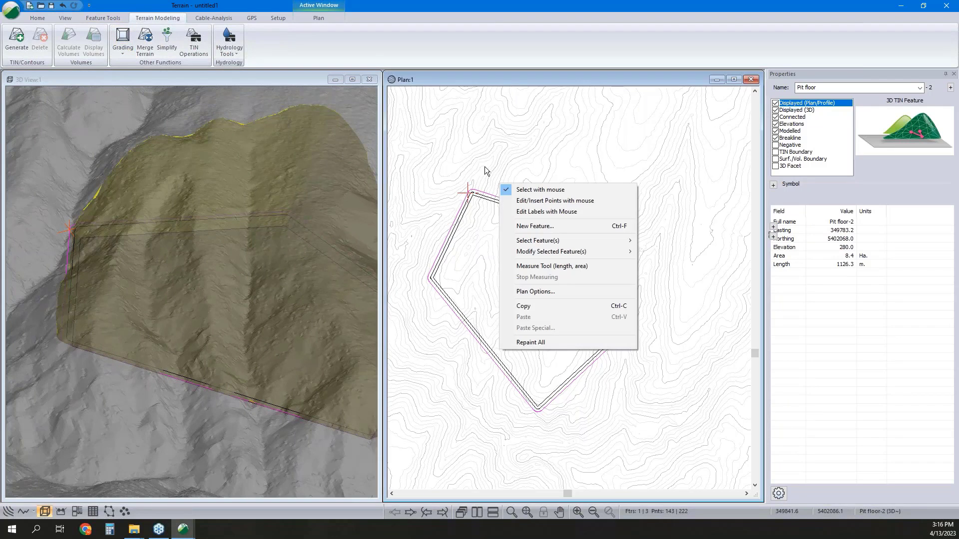
click(125, 47)
click(135, 67)
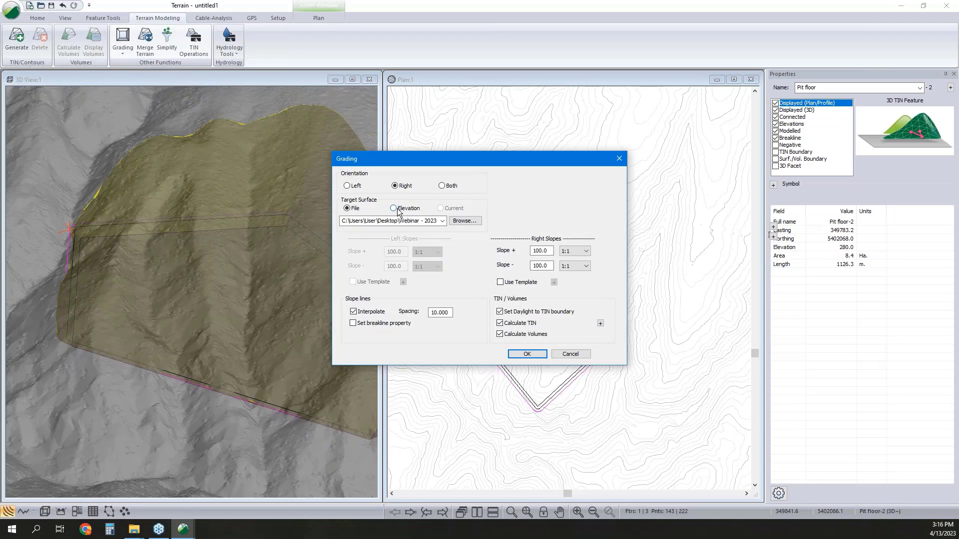
click(570, 353)
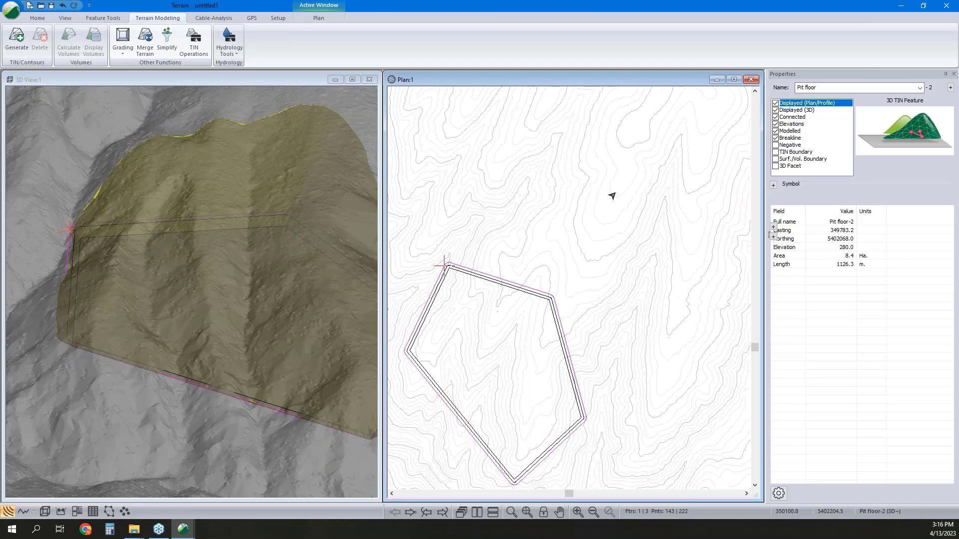
Step: Grade the outermost pit outline to a target elevation of 375 with right orientation and 1:1 slopes, view the pit in 3D and clear the selection
mouse_move(612, 195)
click(124, 49)
click(168, 76)
click(394, 209)
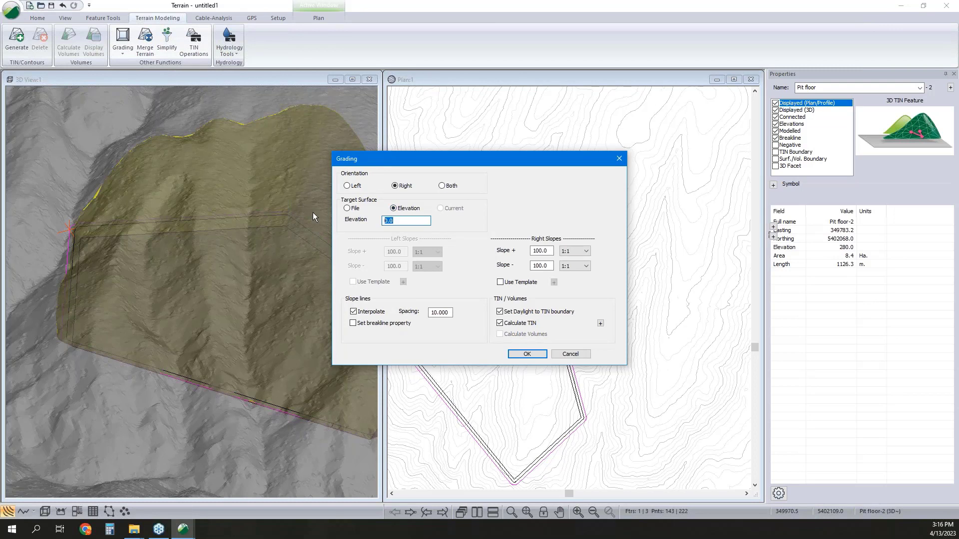
text(375)
click(527, 354)
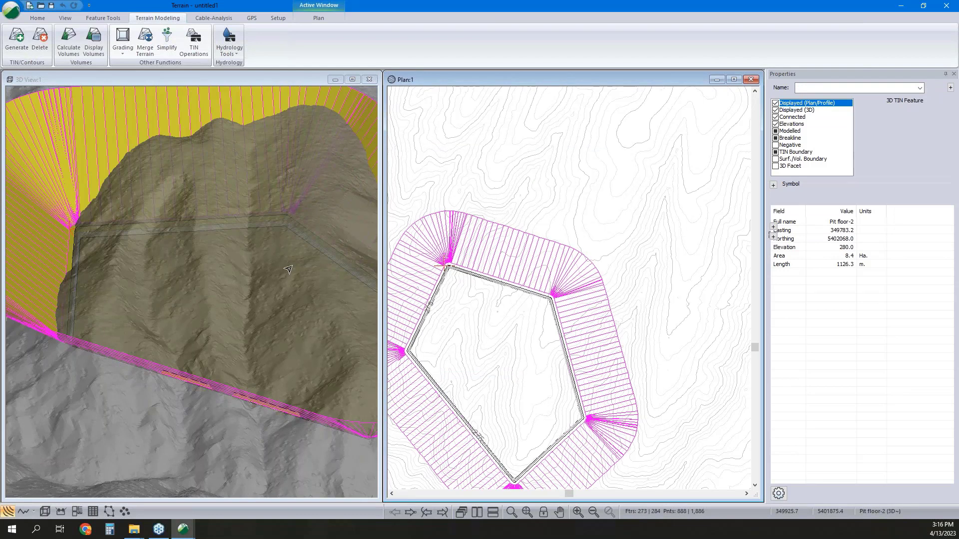
drag(289, 270, 564, 219)
click(585, 208)
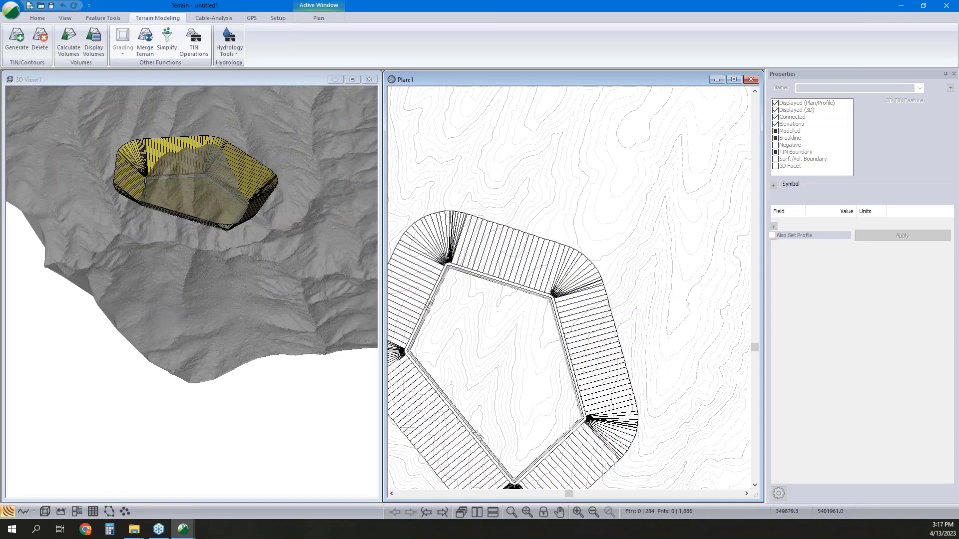
Step: Calculate the volumes between the current surface and OG Topo.terx, including the surface intersection feature, and close the report
middle_drag(500, 322, 550, 279)
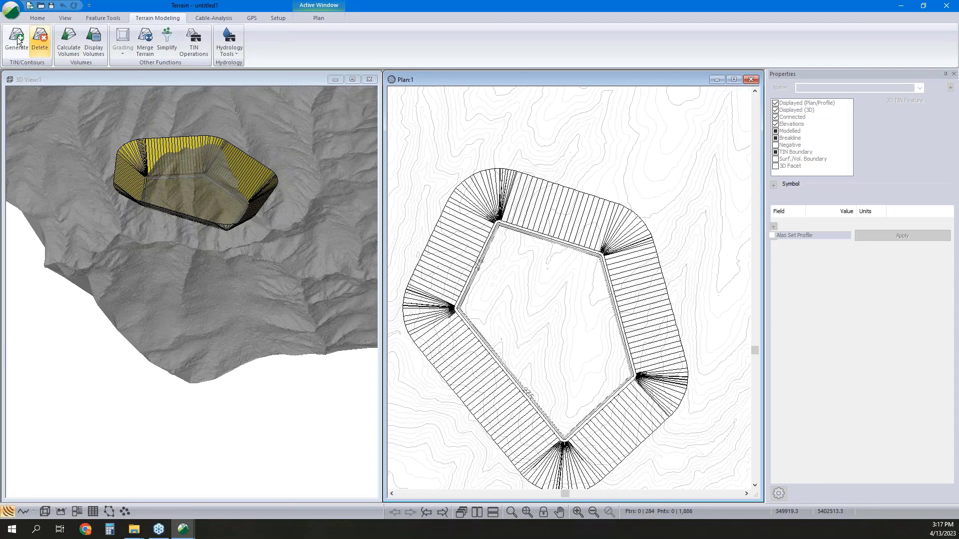
click(68, 40)
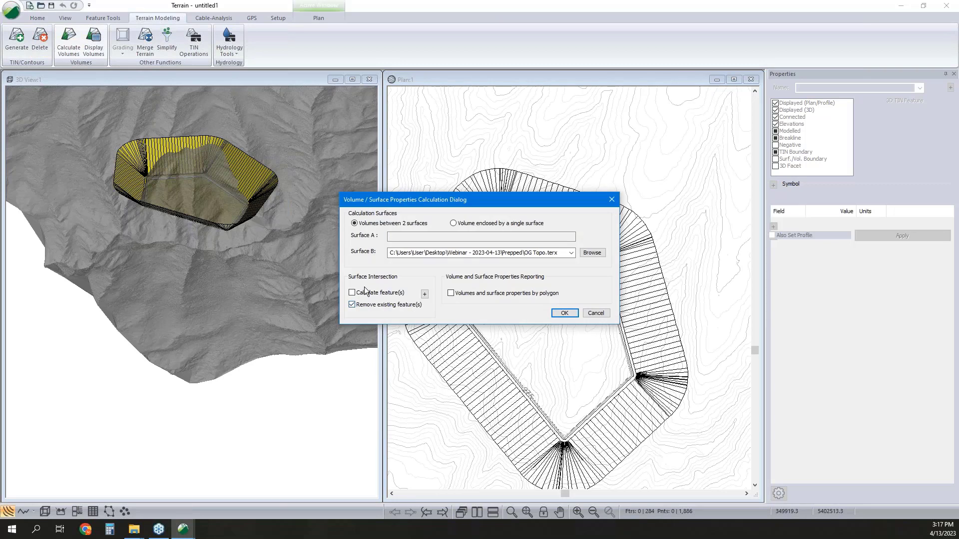
click(565, 313)
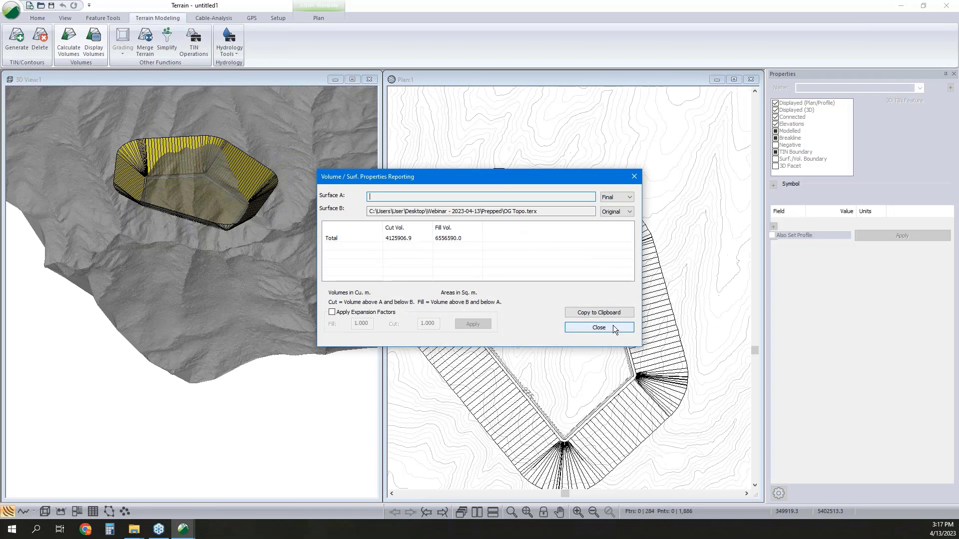
click(611, 327)
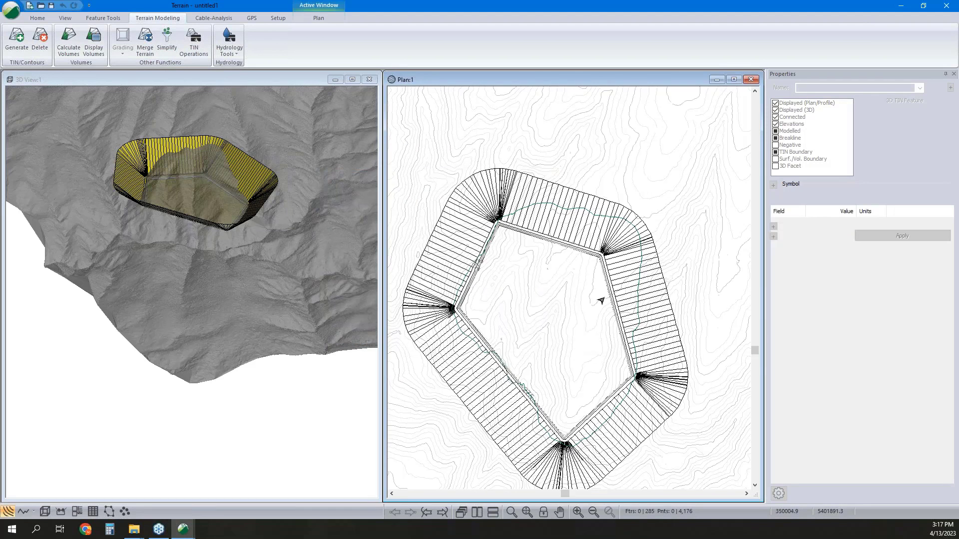
Step: Select the SSCT surface intersection line and break all features that cross it
click(634, 235)
right_click(637, 232)
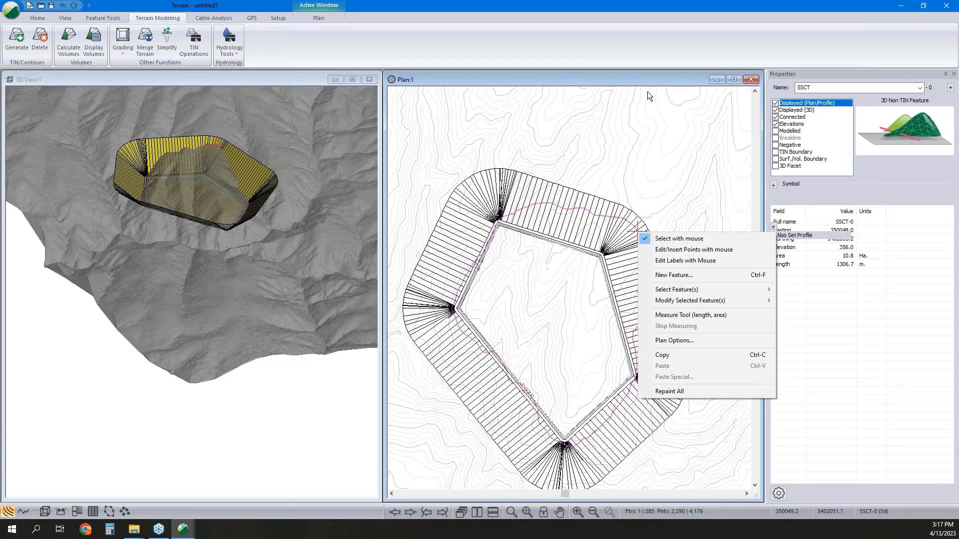
mouse_move(735, 302)
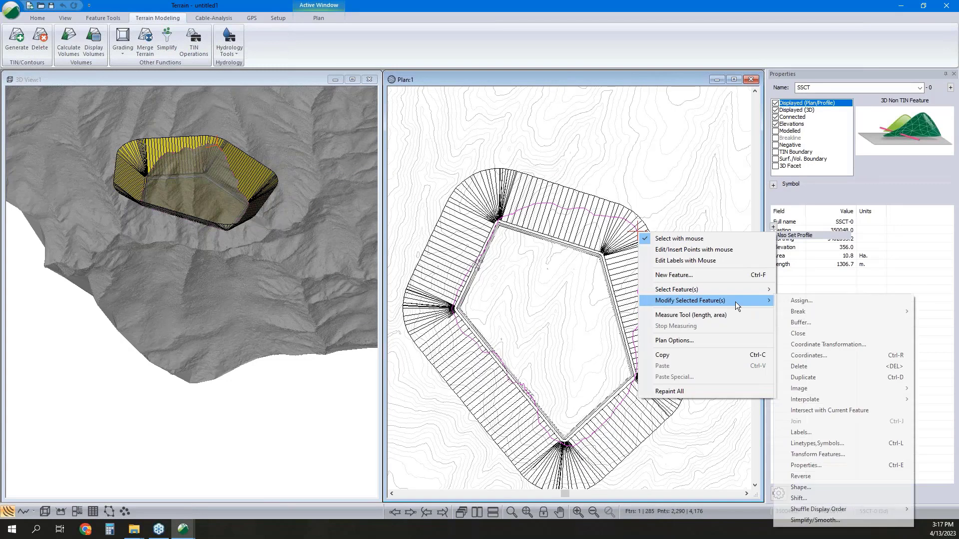
mouse_move(799, 311)
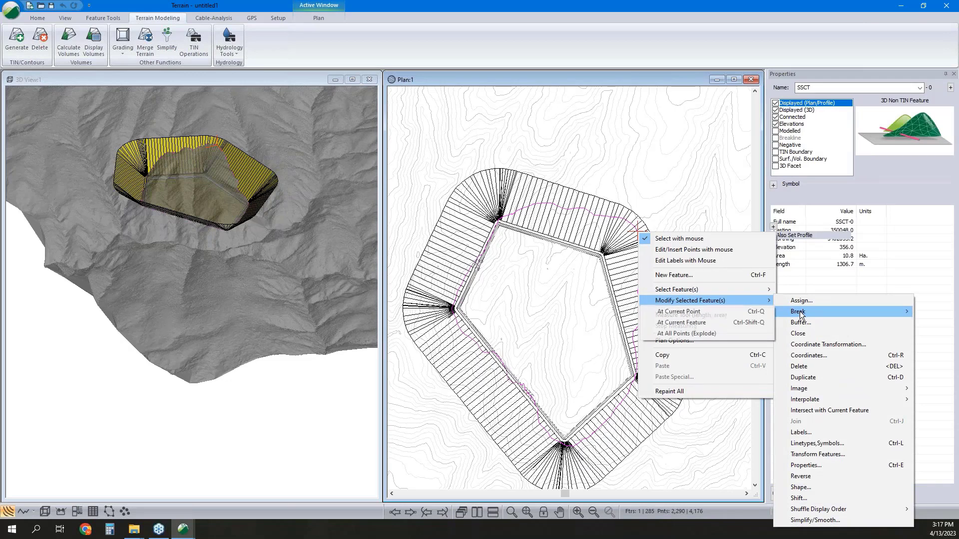
click(719, 323)
click(514, 277)
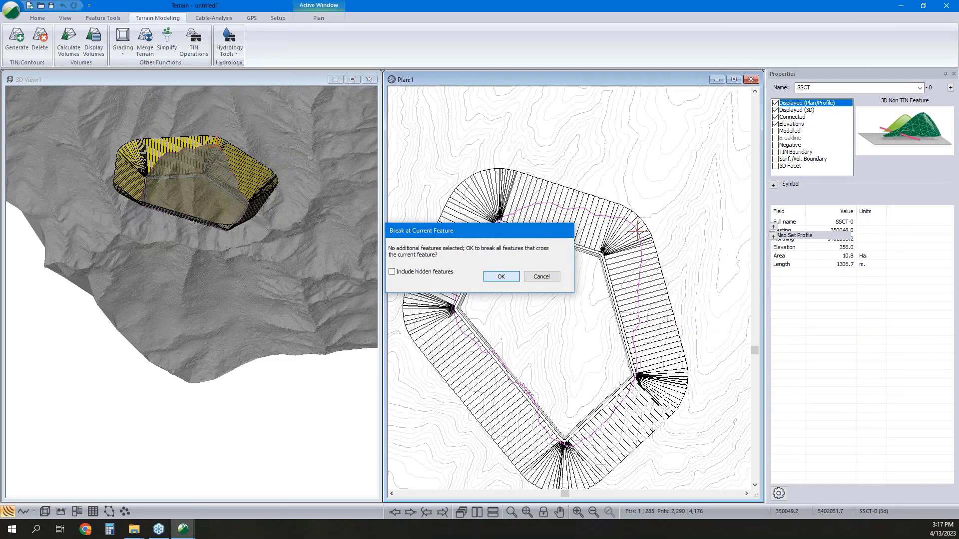
click(507, 287)
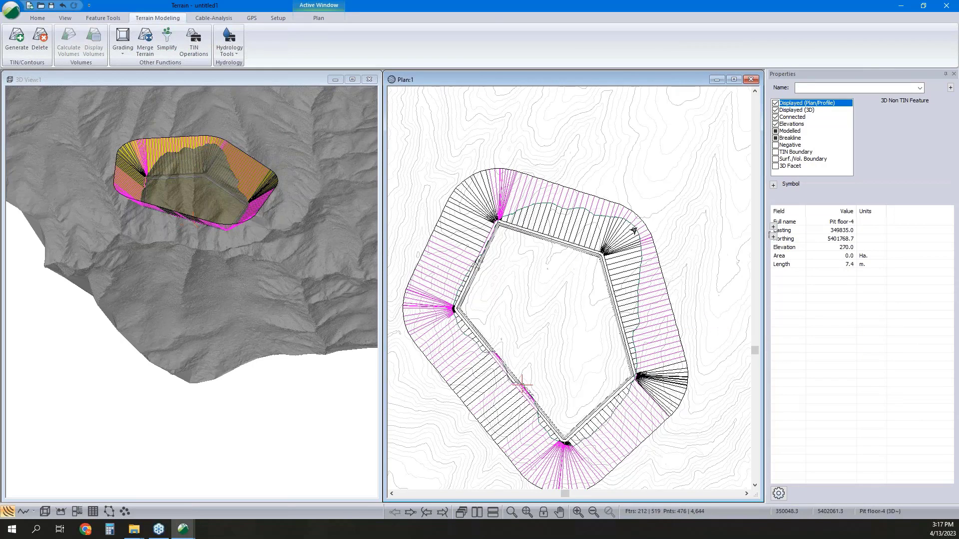
Step: Set the SSCT intersection line as a modelled breakline and TIN boundary
click(624, 225)
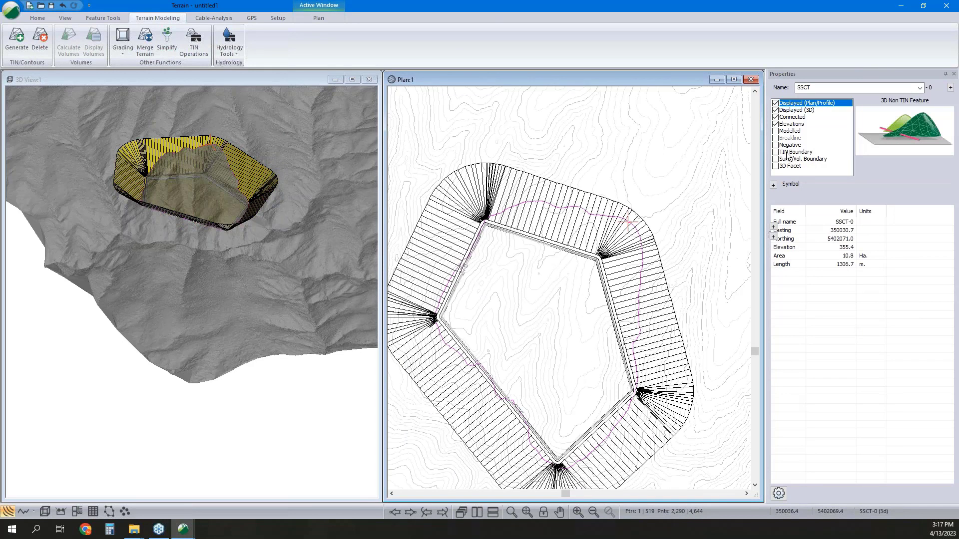
click(776, 152)
click(776, 131)
click(776, 138)
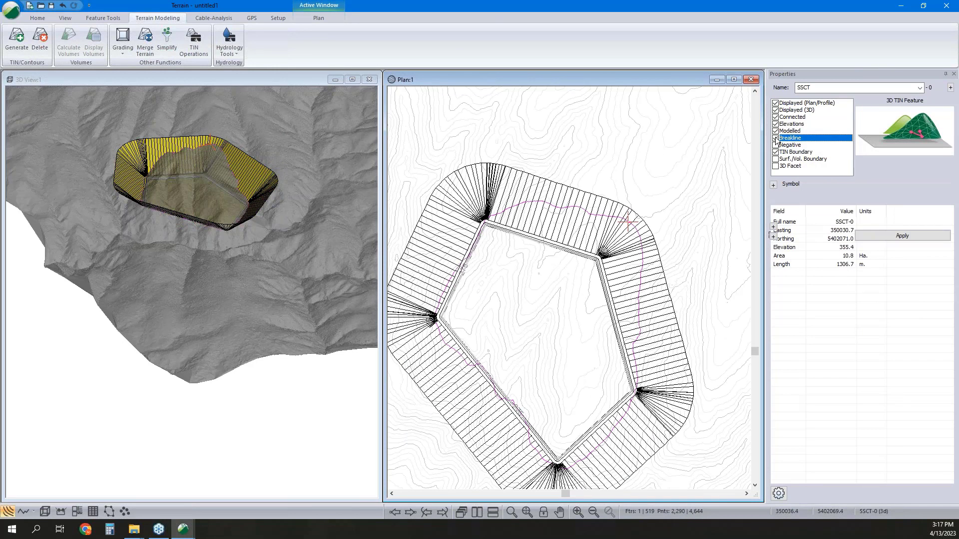
click(877, 238)
Step: Select all features outside the SSCT boundary and delete them, keeping the boundary line itself
right_click(612, 226)
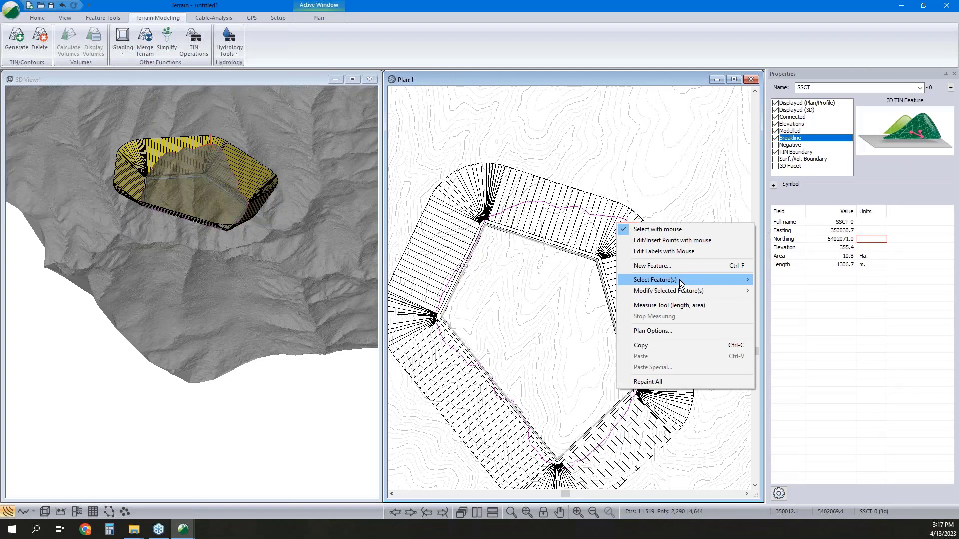
mouse_move(682, 282)
click(786, 326)
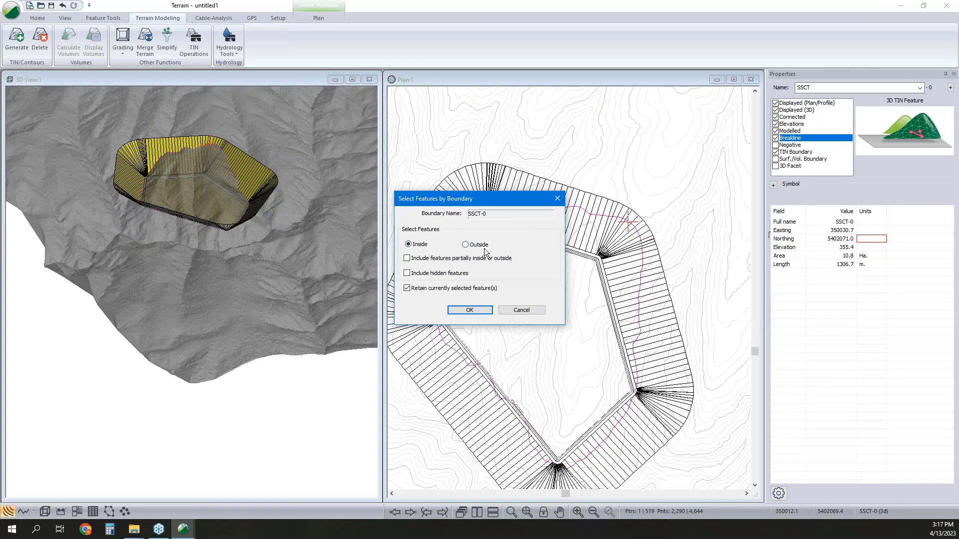
click(469, 310)
key(Delete)
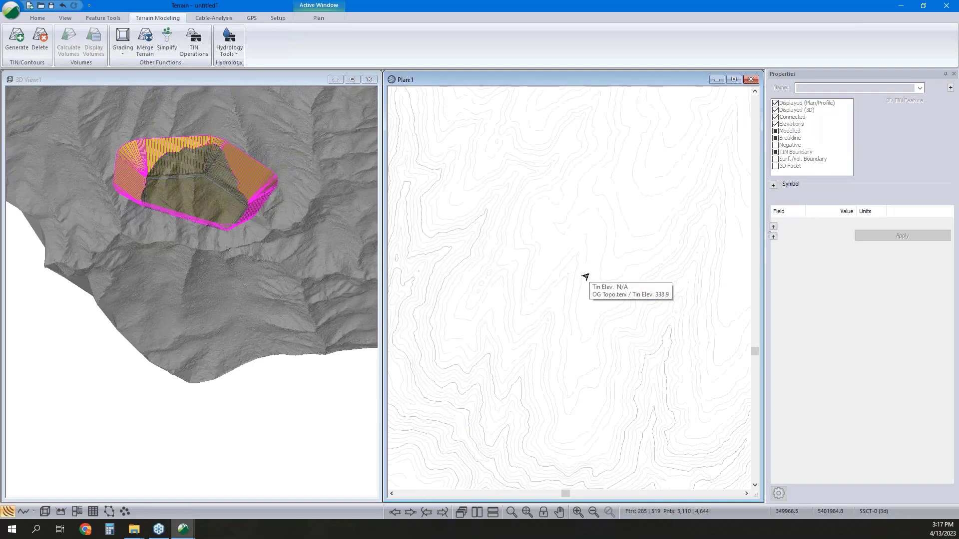
key(ctrl+z)
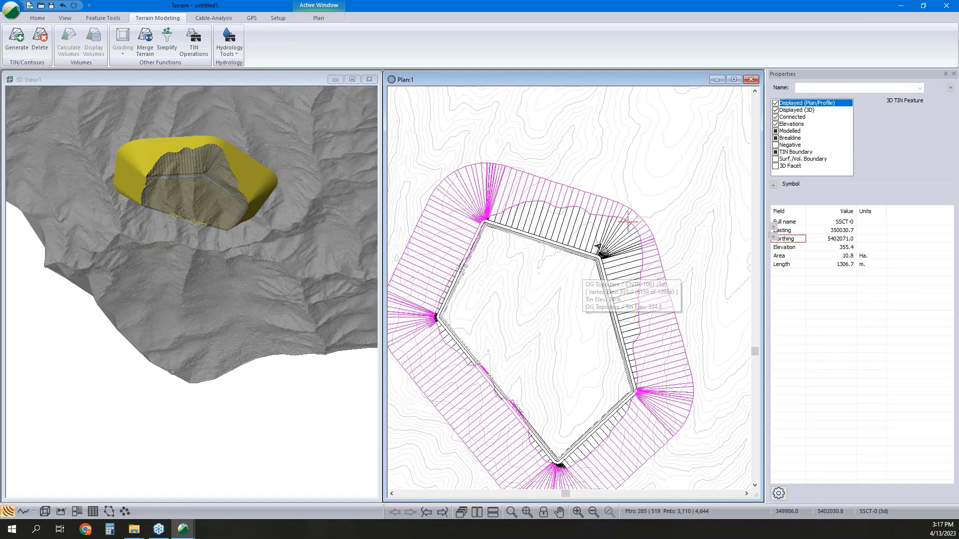
scroll(616, 225, up, 5)
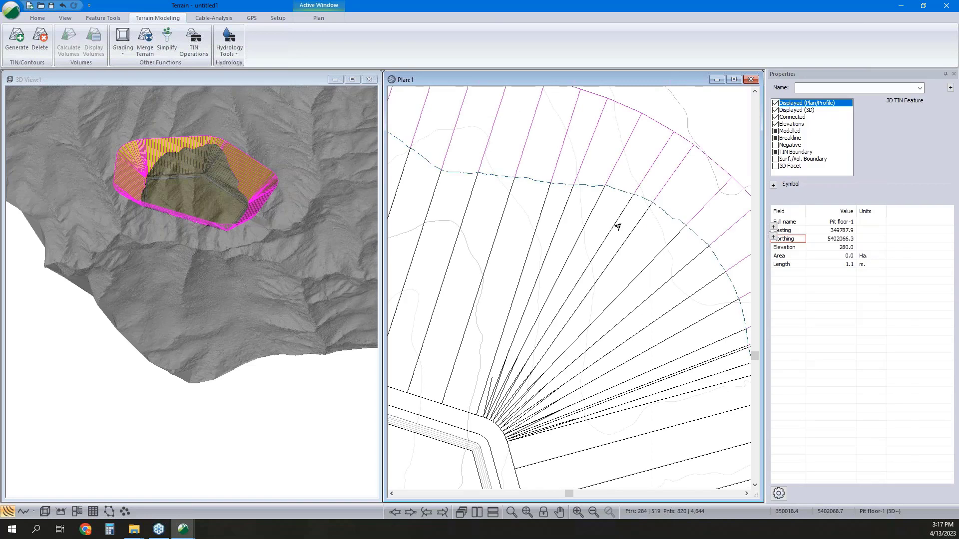
scroll(617, 223, down, 3)
key(Delete)
middle_drag(590, 216, 624, 202)
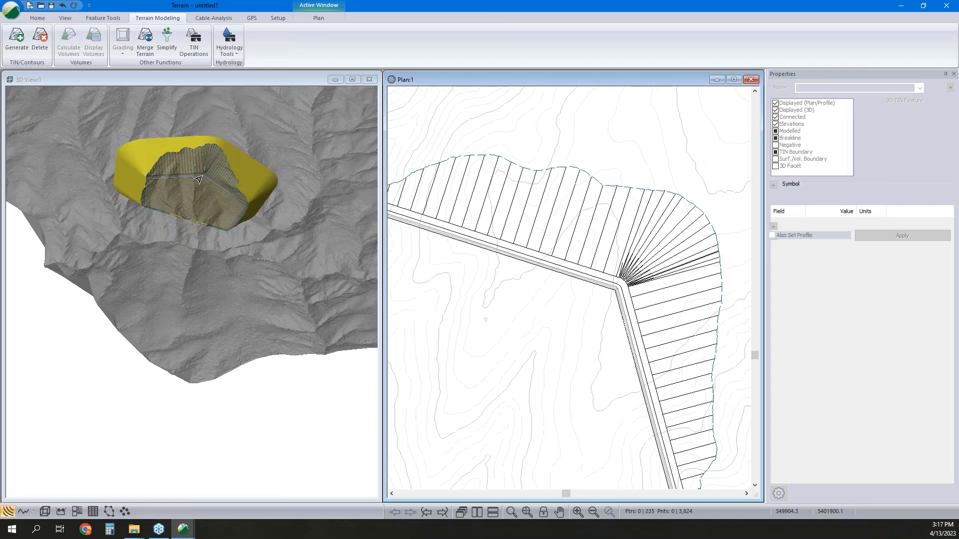
Step: Regenerate the terrain triangles and contours with a major contour interval of 5, and inspect the trimmed pit edge in the 3D and plan views
click(15, 42)
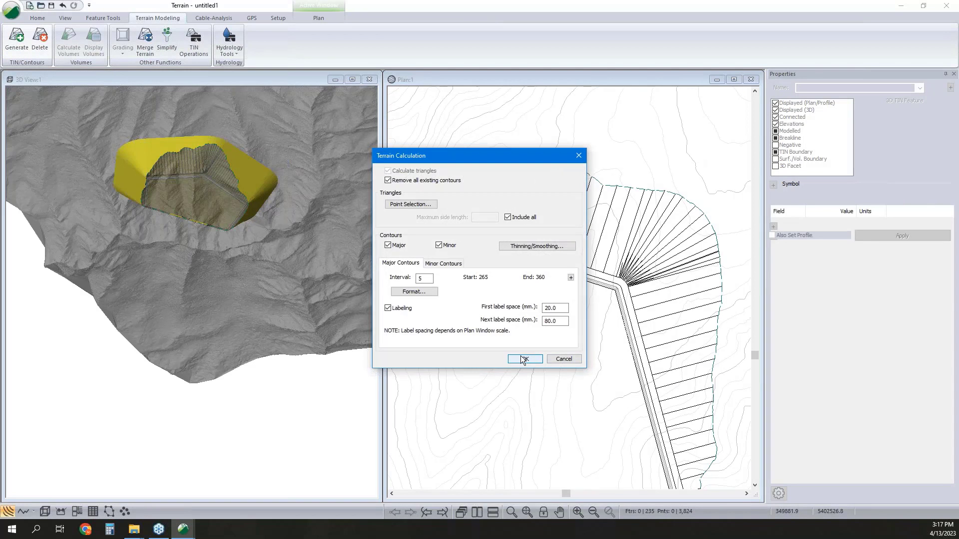
click(522, 360)
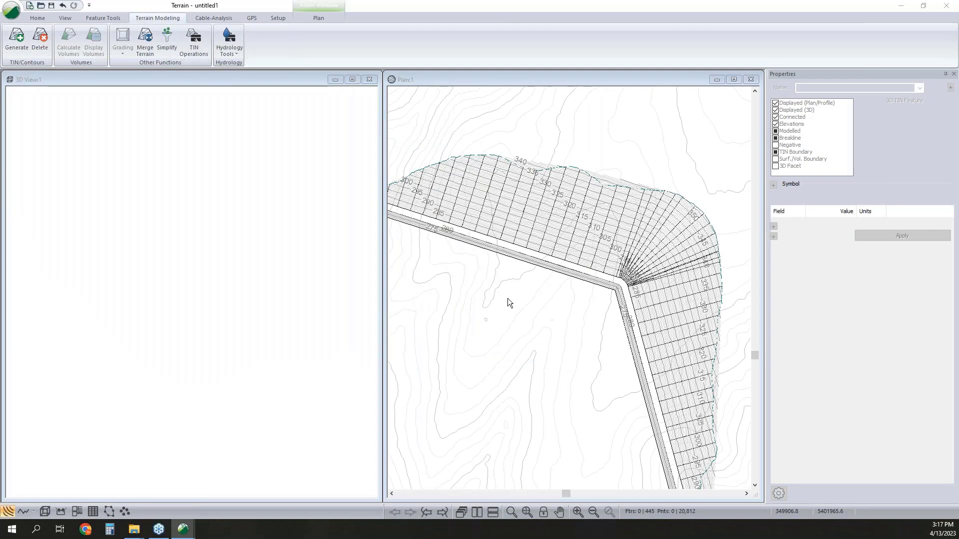
scroll(249, 285, up, 5)
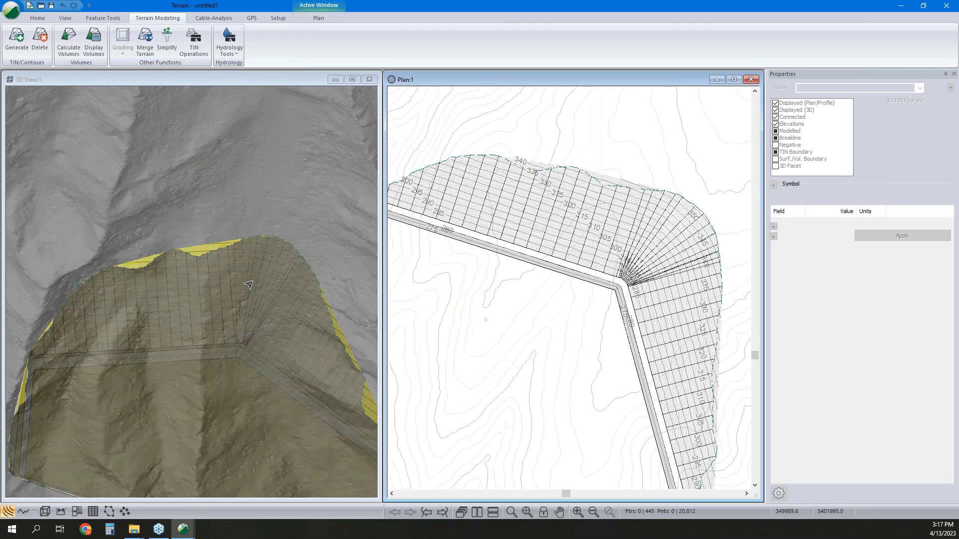
drag(249, 285, 301, 283)
click(597, 181)
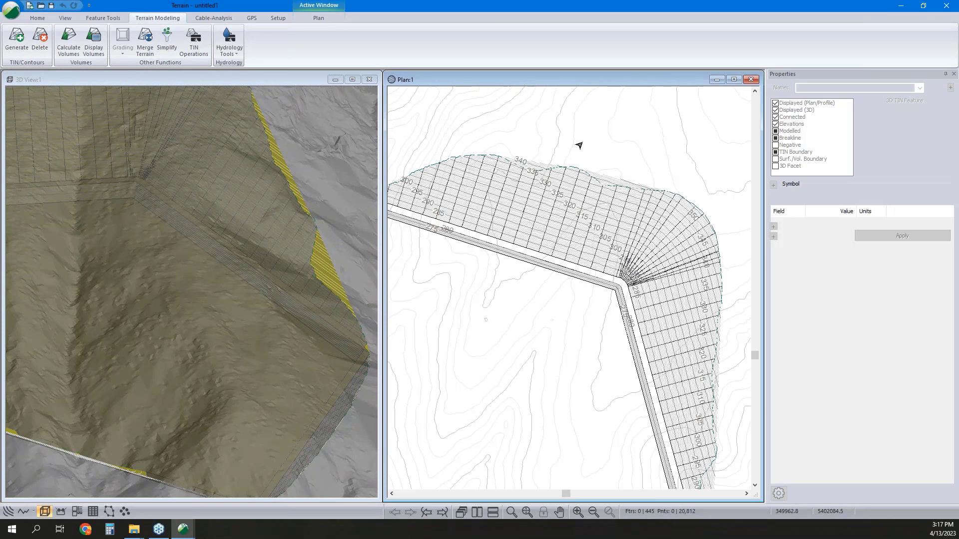
scroll(578, 158, up, 1)
scroll(573, 190, up, 3)
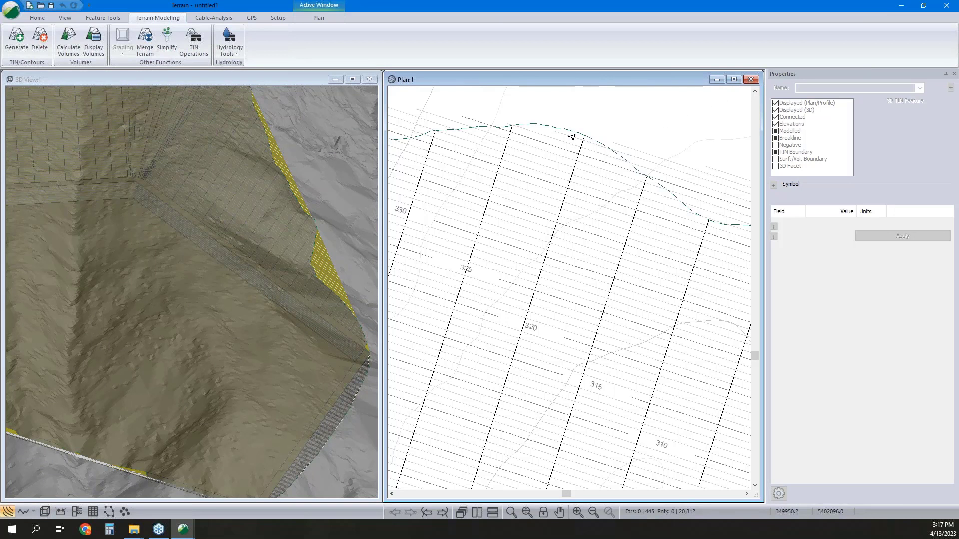
Step: Select the SSCT intersection line and apply the breakline and TIN boundary properties to it
click(572, 137)
click(776, 138)
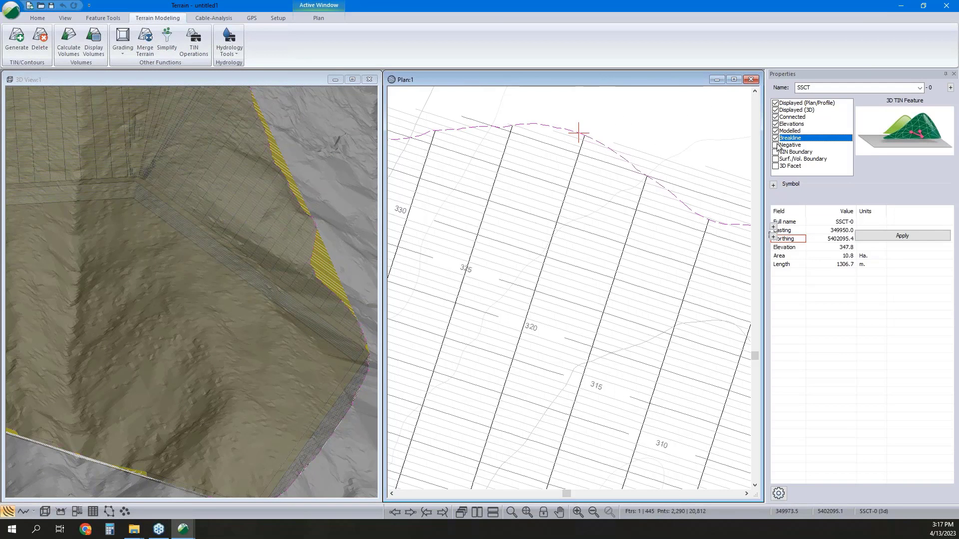
click(773, 185)
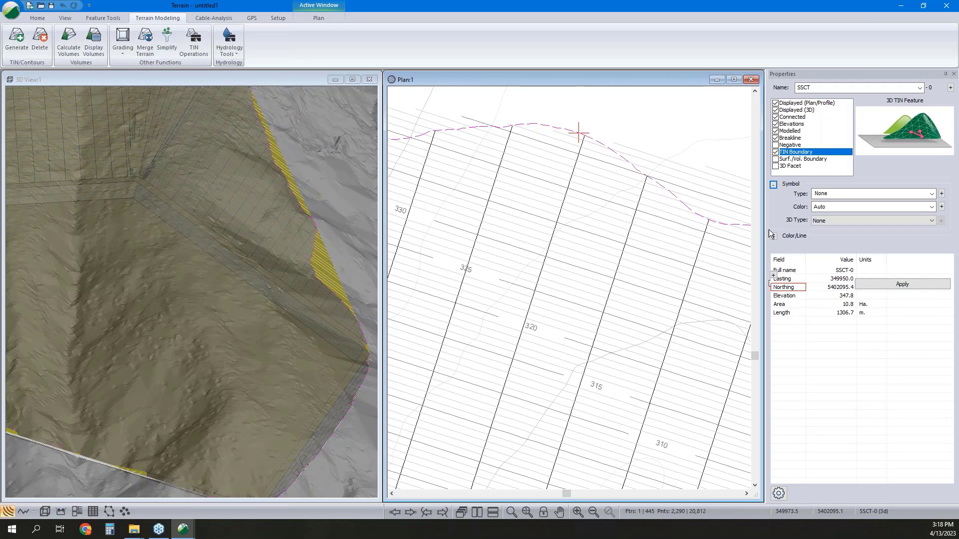
click(773, 237)
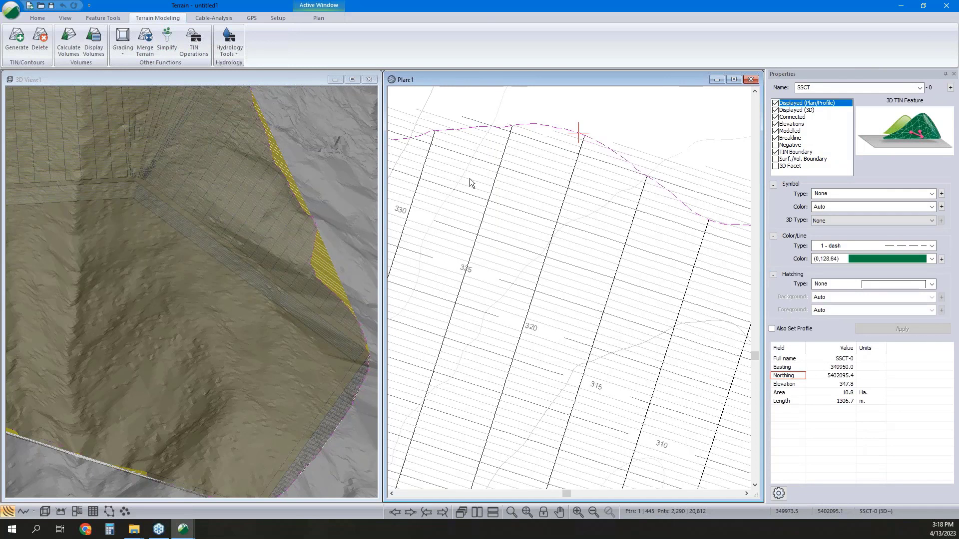
Step: Regenerate the terrain triangles and contours so the surface is bounded by the SSCT line
scroll(539, 145, down, 1)
scroll(564, 137, down, 4)
click(19, 40)
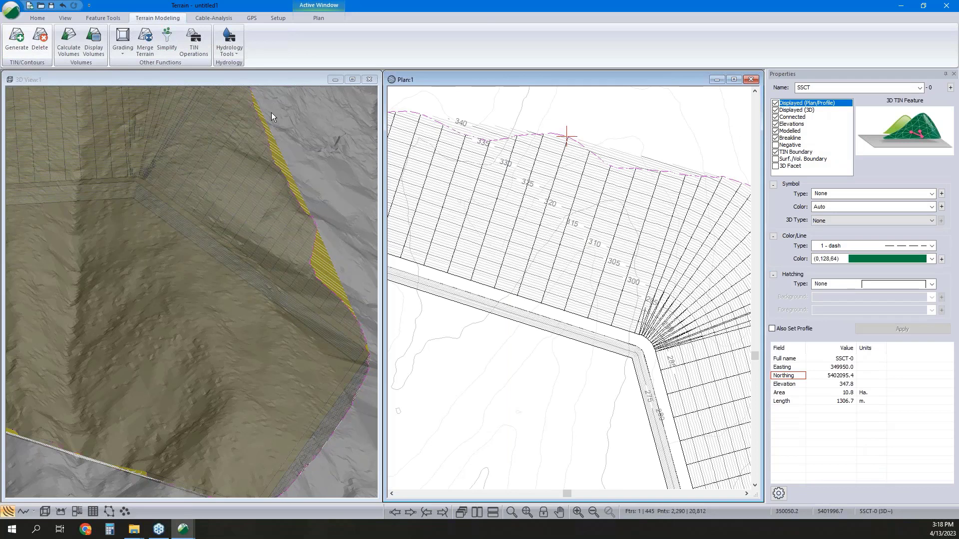
click(525, 360)
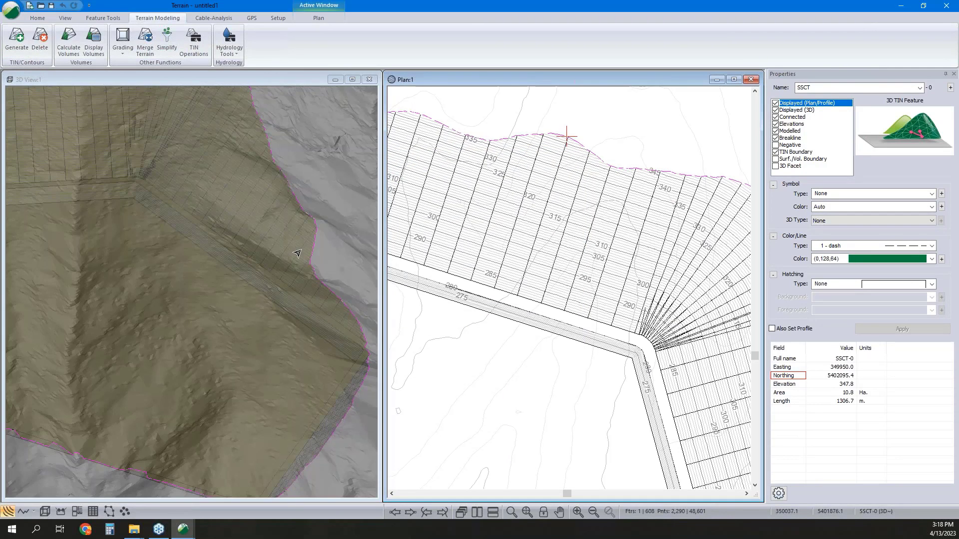
Step: Examine the trimmed pit edge and how the pit meets the surrounding terrain in the 3D view
middle_drag(300, 257, 324, 269)
drag(212, 269, 230, 238)
mouse_move(229, 238)
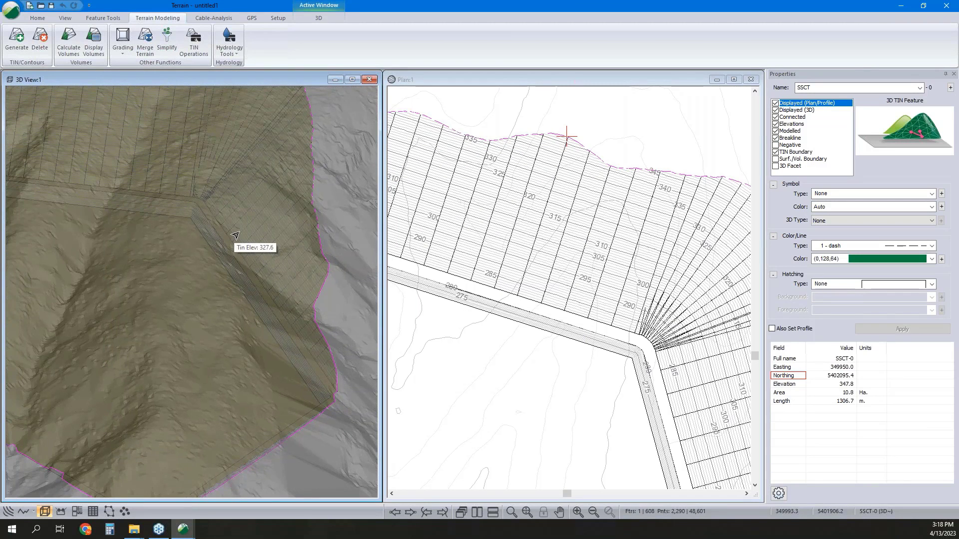
scroll(270, 228, down, 2)
scroll(255, 244, down, 1)
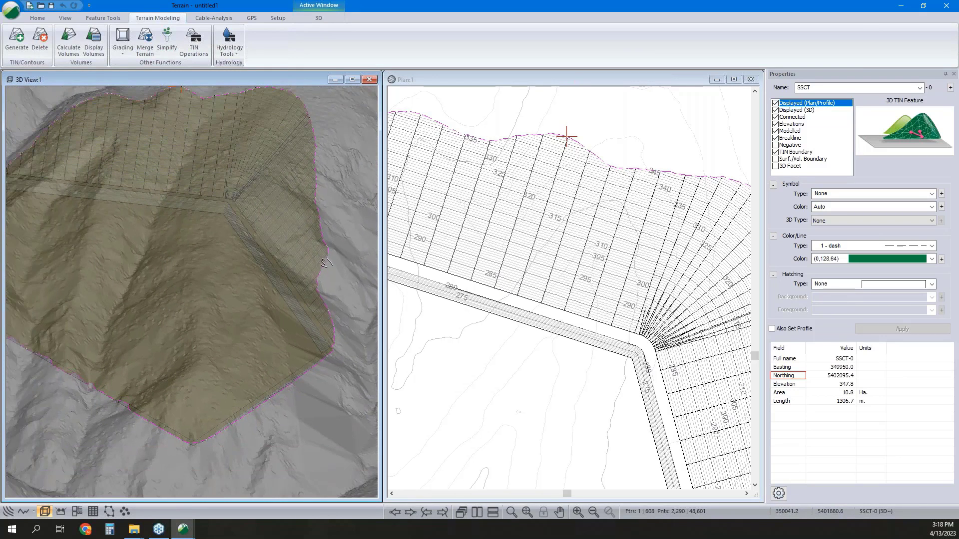
scroll(325, 263, down, 5)
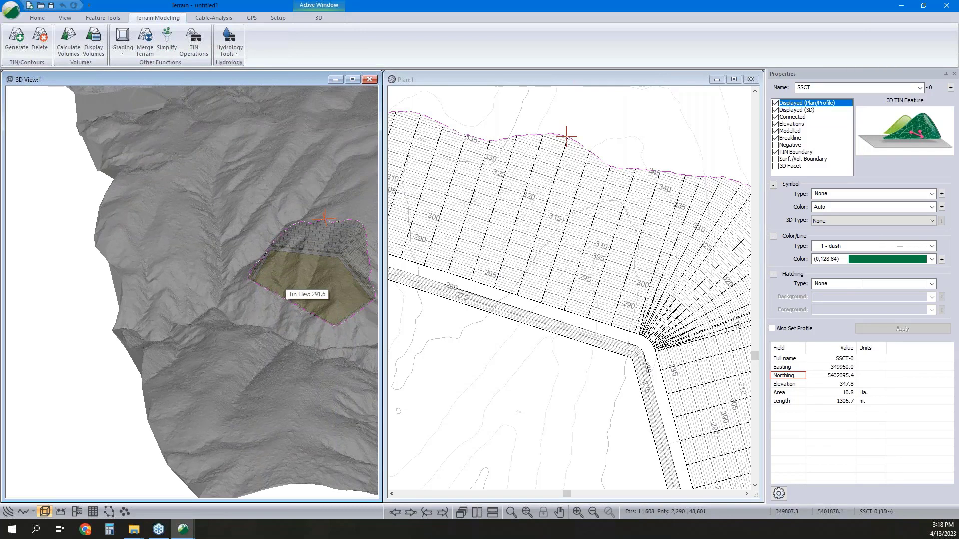
middle_drag(308, 280, 300, 287)
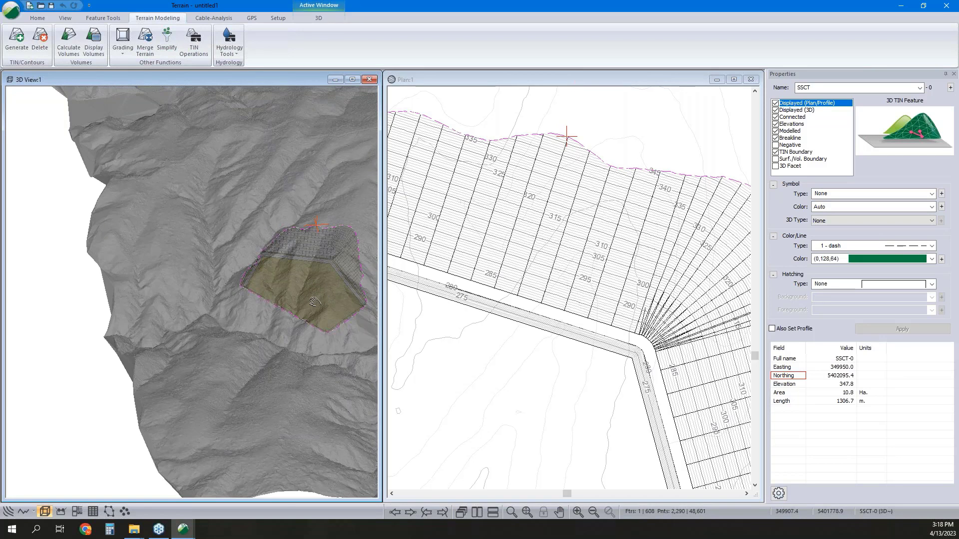
middle_drag(314, 302, 305, 318)
drag(305, 317, 268, 325)
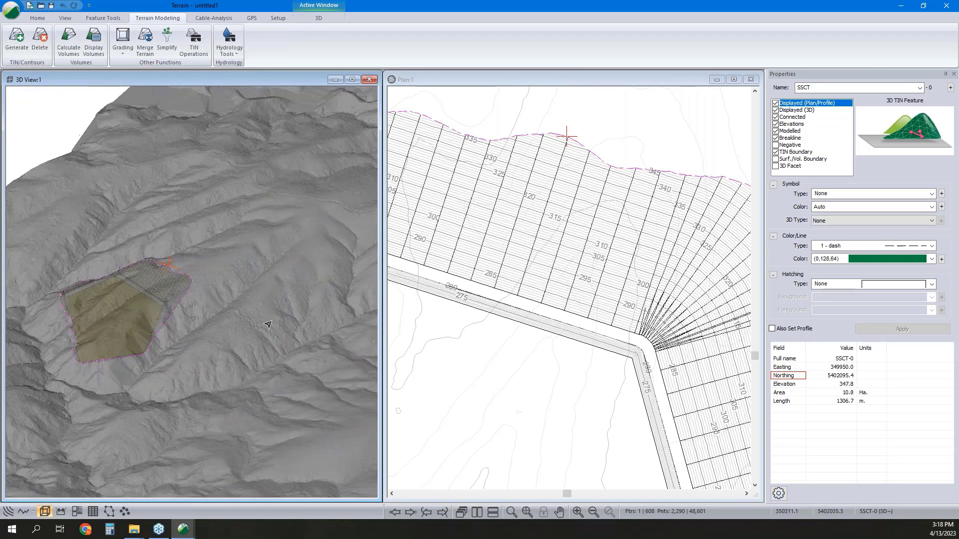
Step: Check the properties of the pit floor and bench outlines in plan, and view the whole pit in both 3D and plan
click(582, 347)
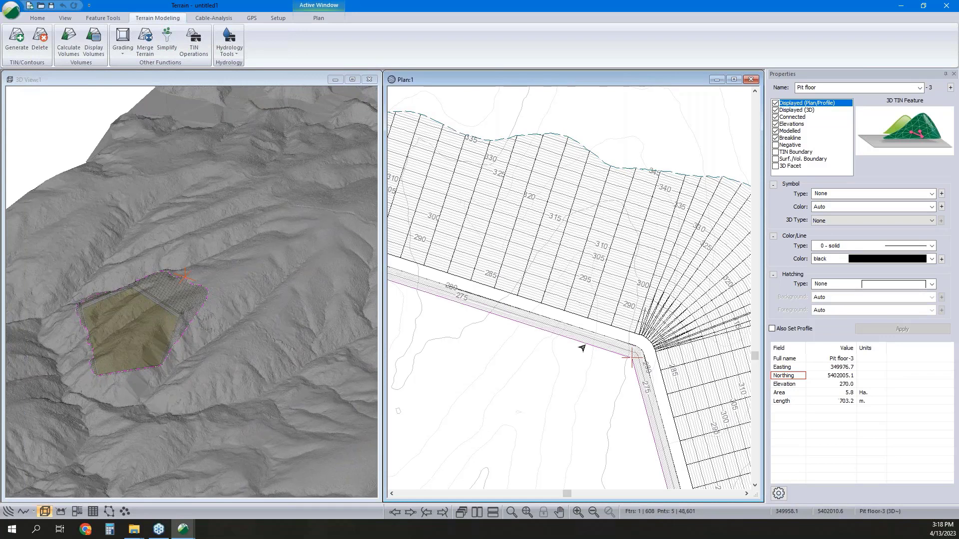
click(595, 335)
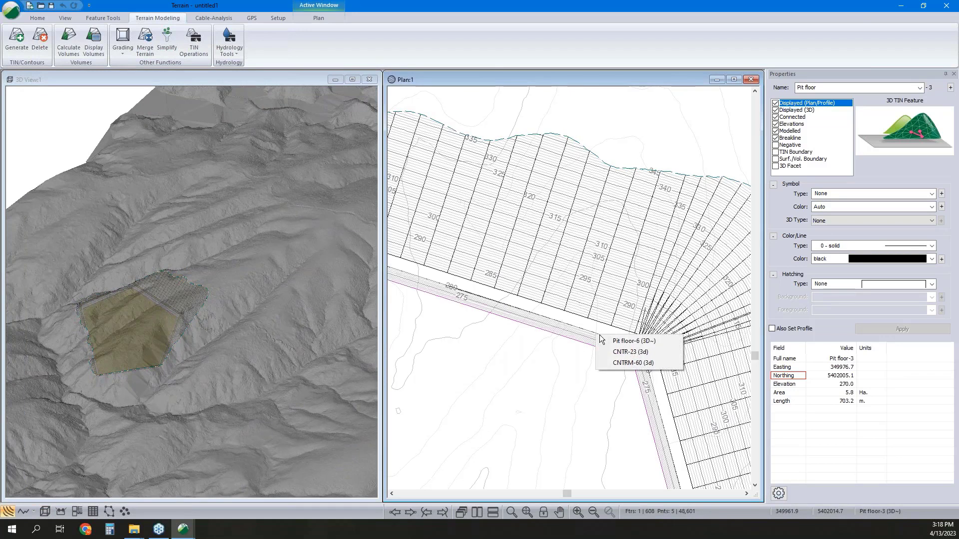
click(566, 369)
click(584, 335)
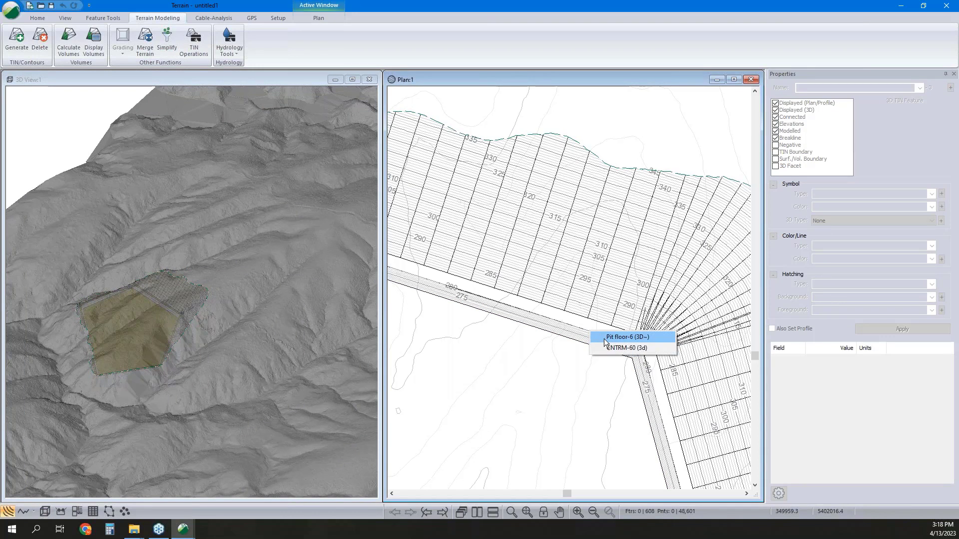
click(601, 338)
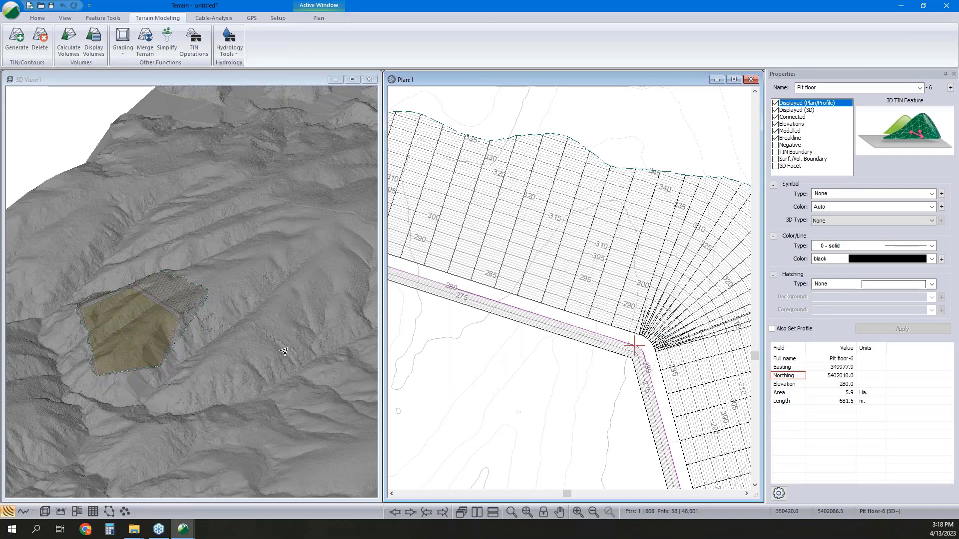
click(616, 330)
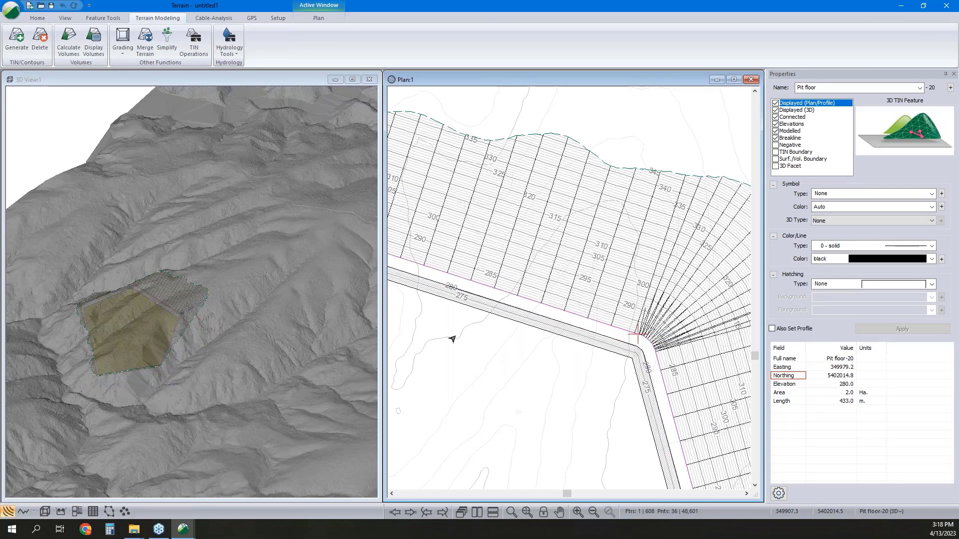
scroll(514, 337, down, 1)
drag(195, 308, 222, 298)
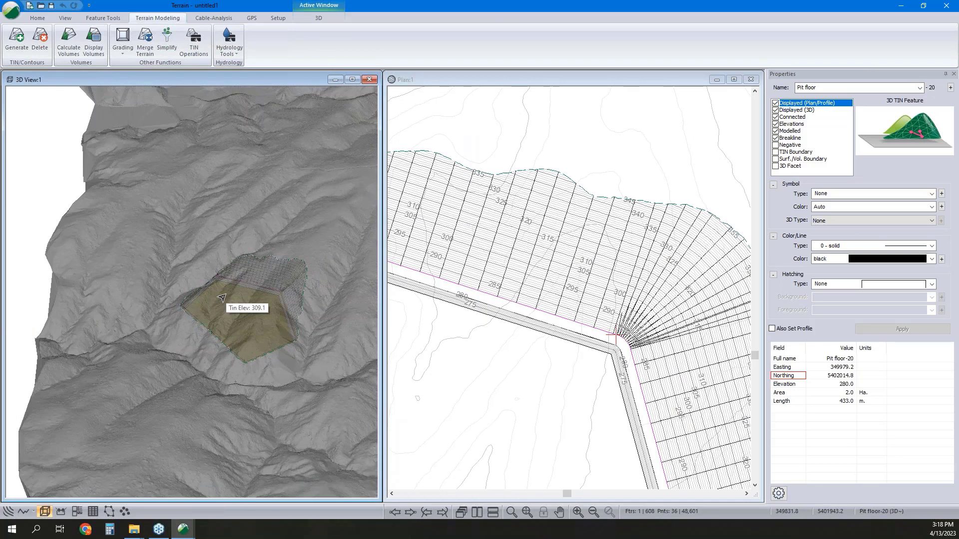
scroll(582, 248, down, 2)
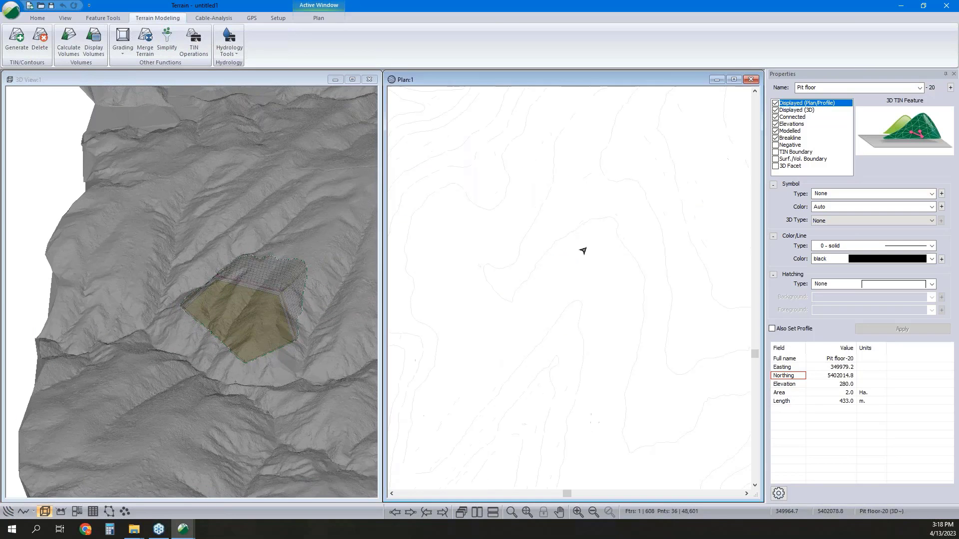
scroll(596, 244, up, 3)
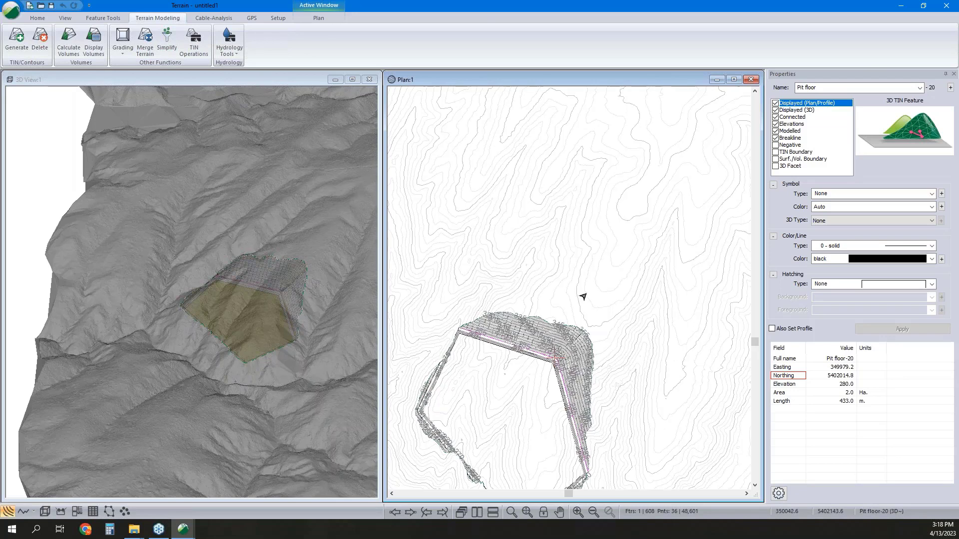
middle_drag(582, 314, 563, 278)
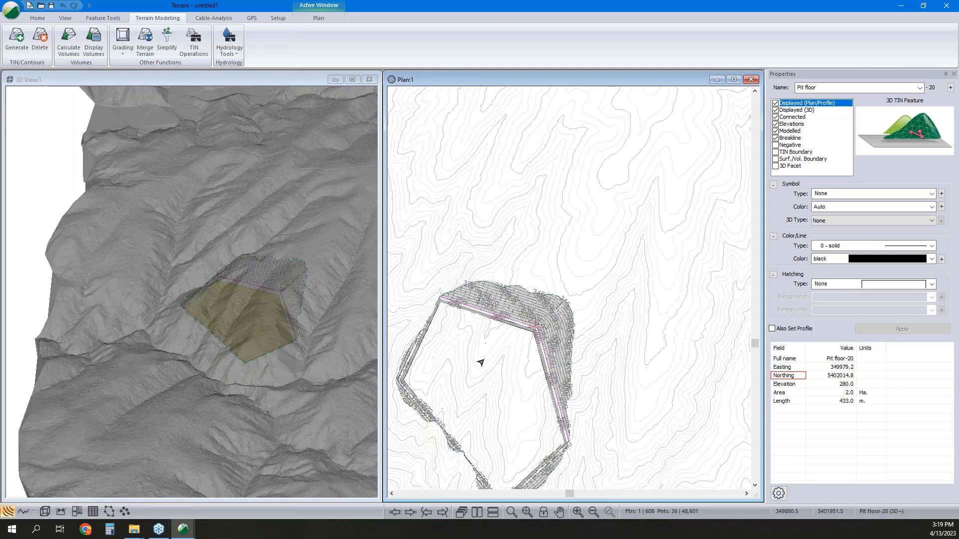
Step: Calculate the volumes between the pit surface and the OG Topo.terx surface
click(185, 534)
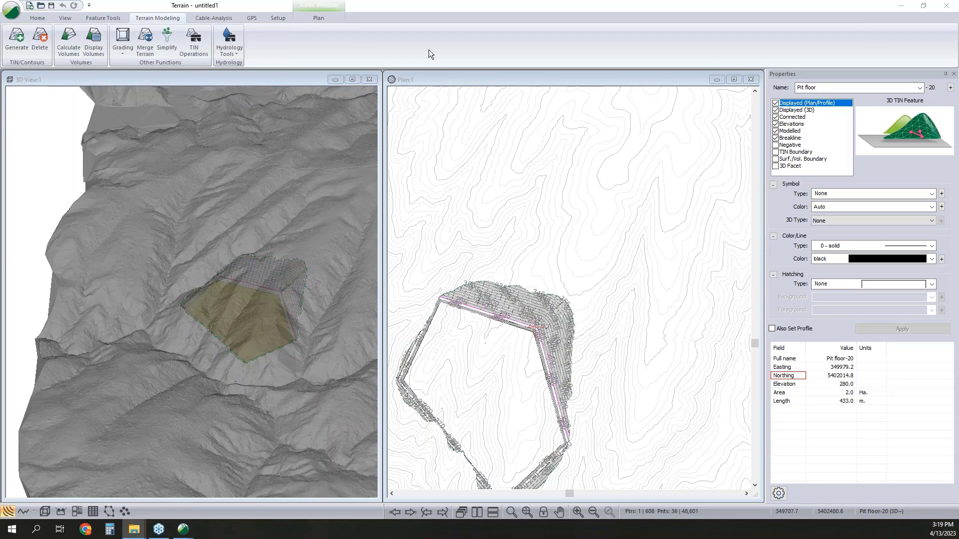
click(499, 249)
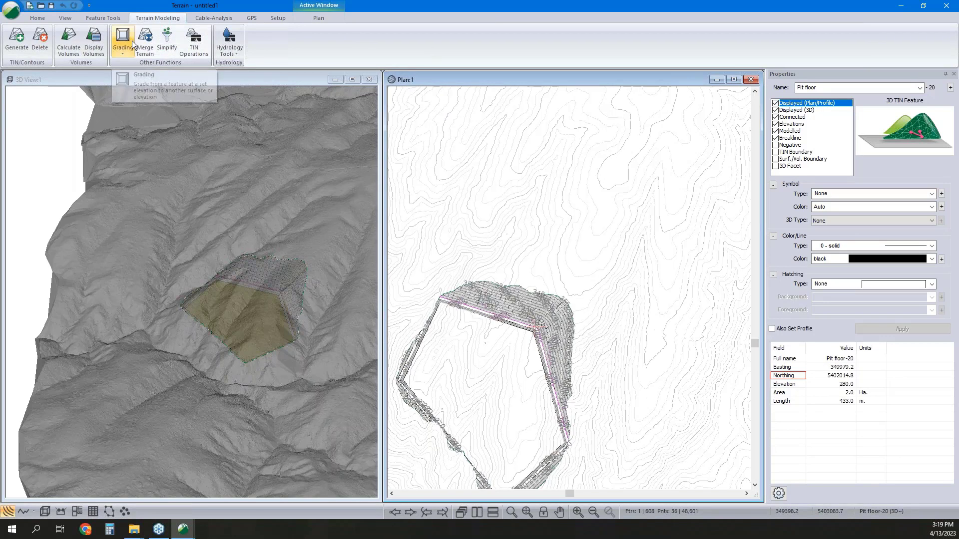
click(68, 40)
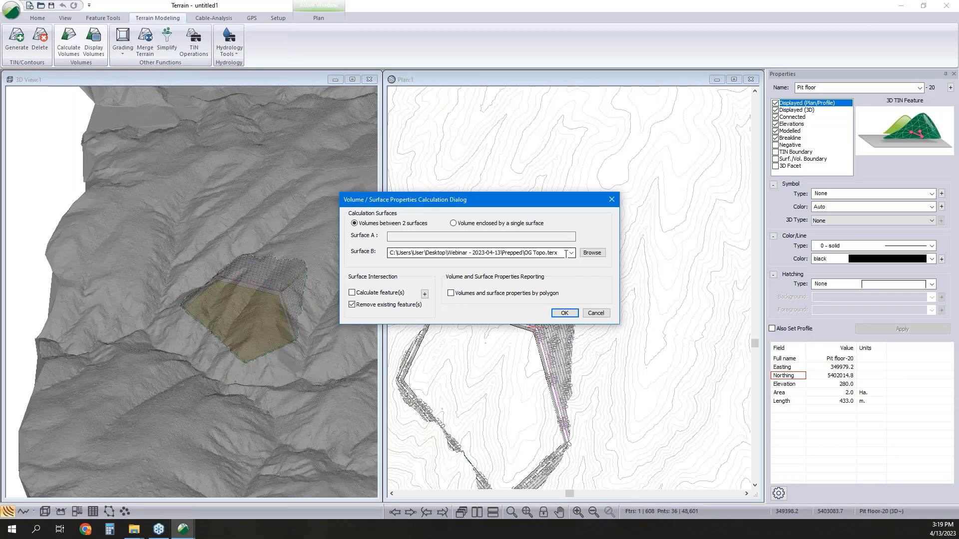
click(563, 314)
click(507, 289)
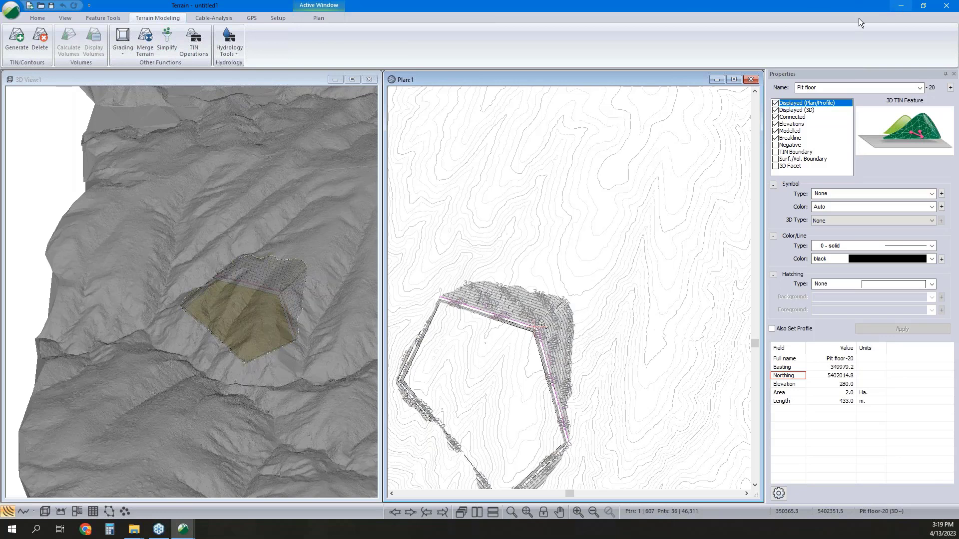
Step: Switch to the Facet and Stockpiles terrain, select the base outlines of both stockpiles and examine them in 3D before returning to plan
click(899, 9)
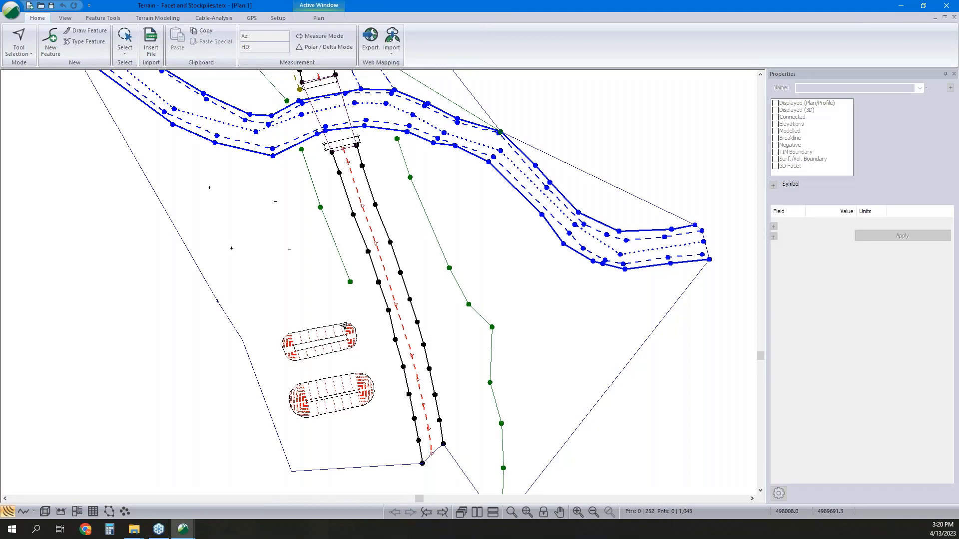
click(345, 325)
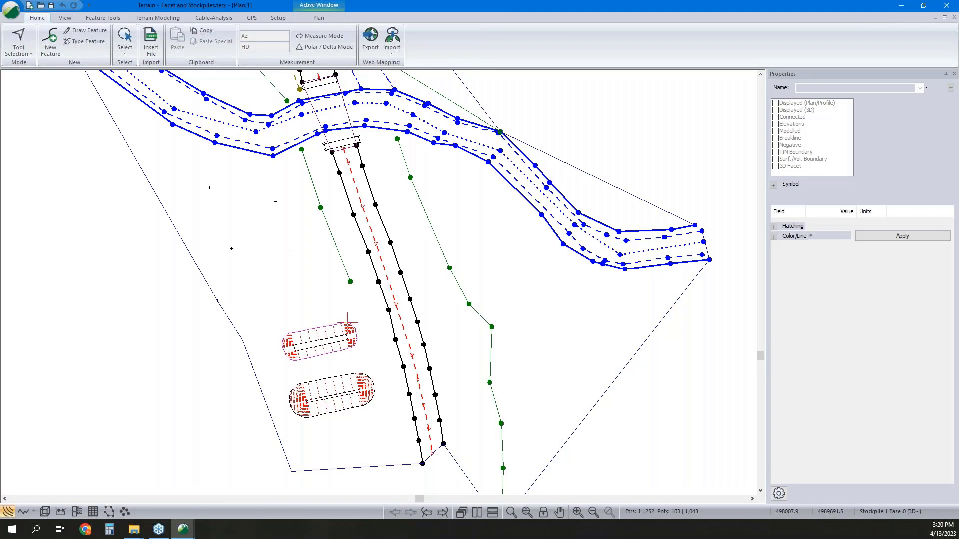
click(45, 512)
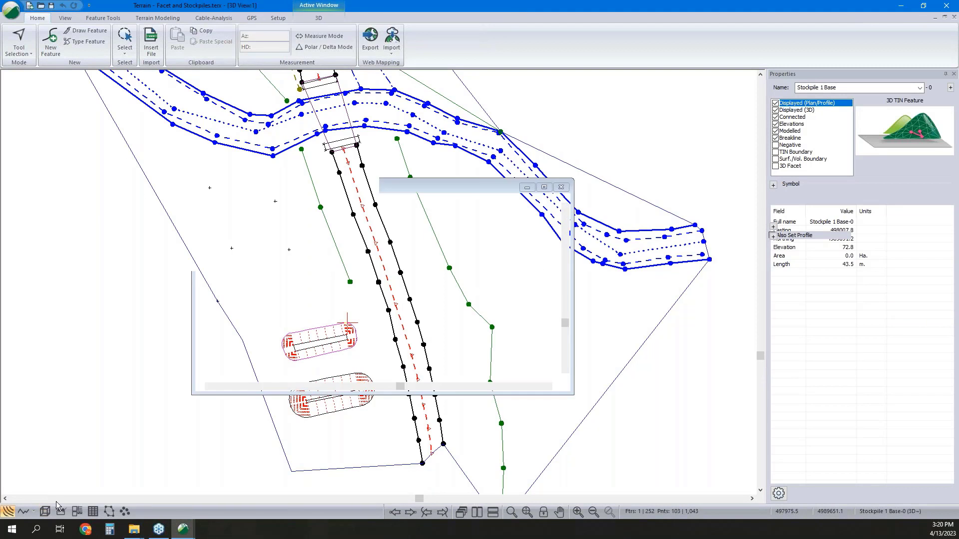
drag(485, 405, 415, 387)
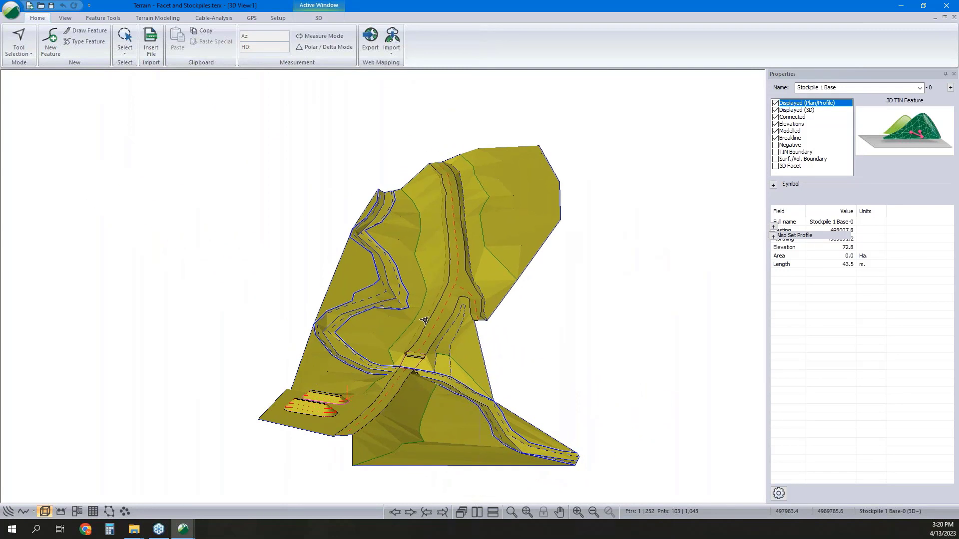
scroll(362, 362, up, 2)
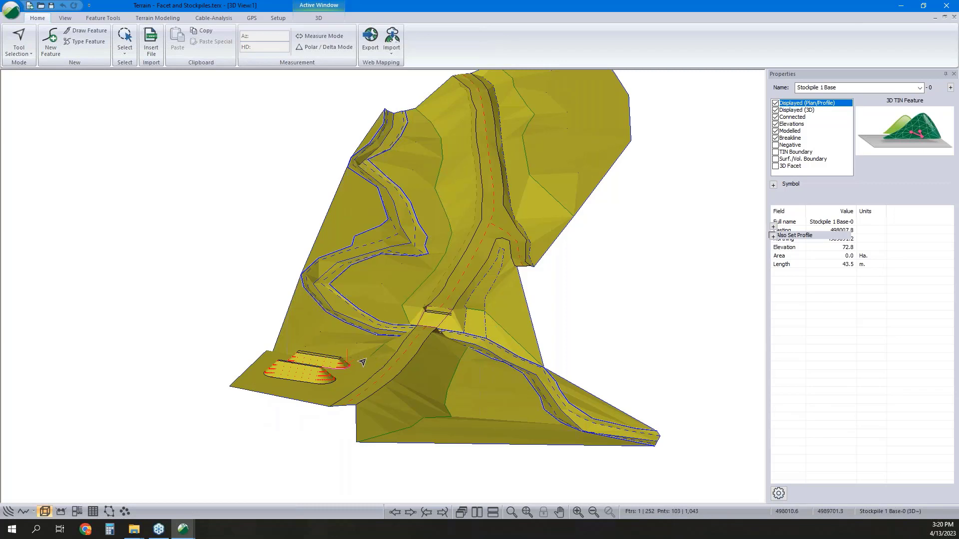
ctrl+click(325, 384)
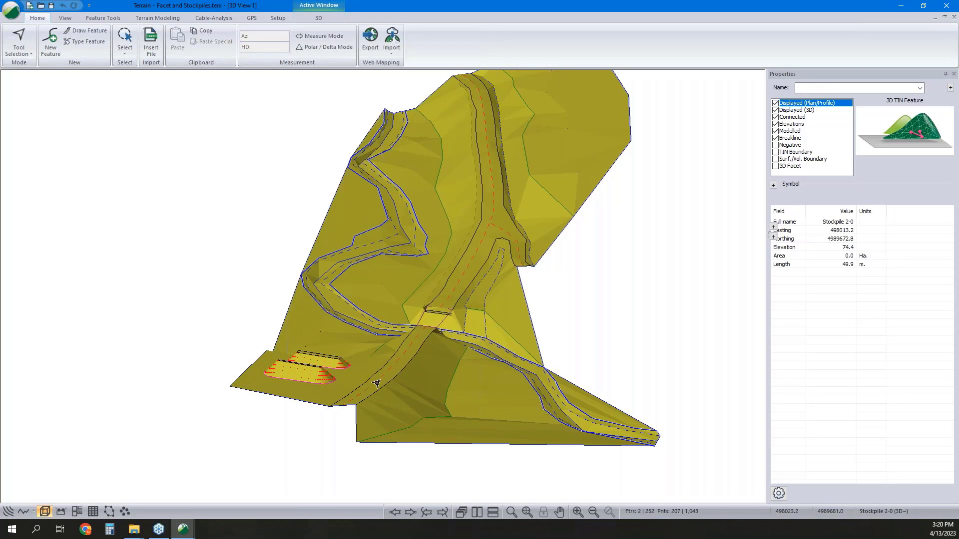
middle_drag(332, 363, 381, 365)
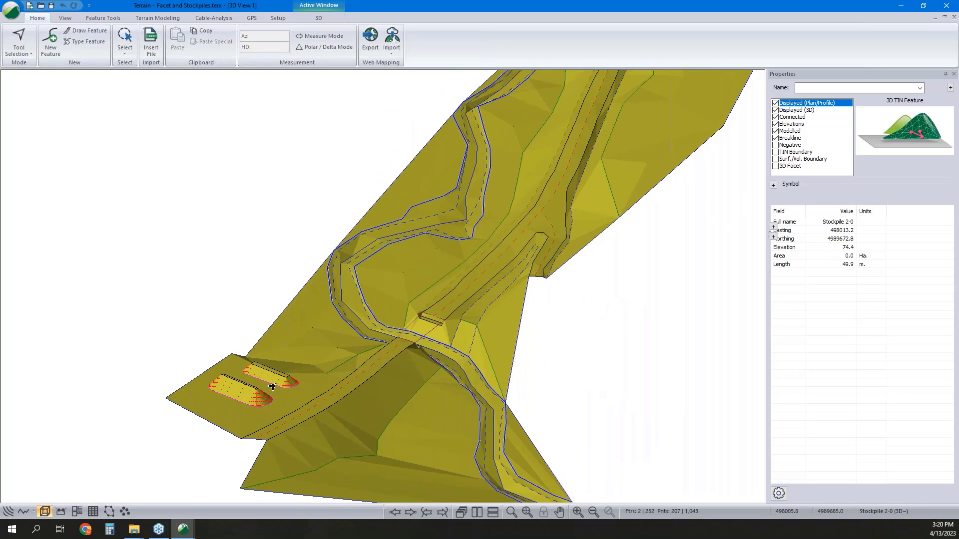
middle_drag(270, 387, 24, 492)
click(7, 511)
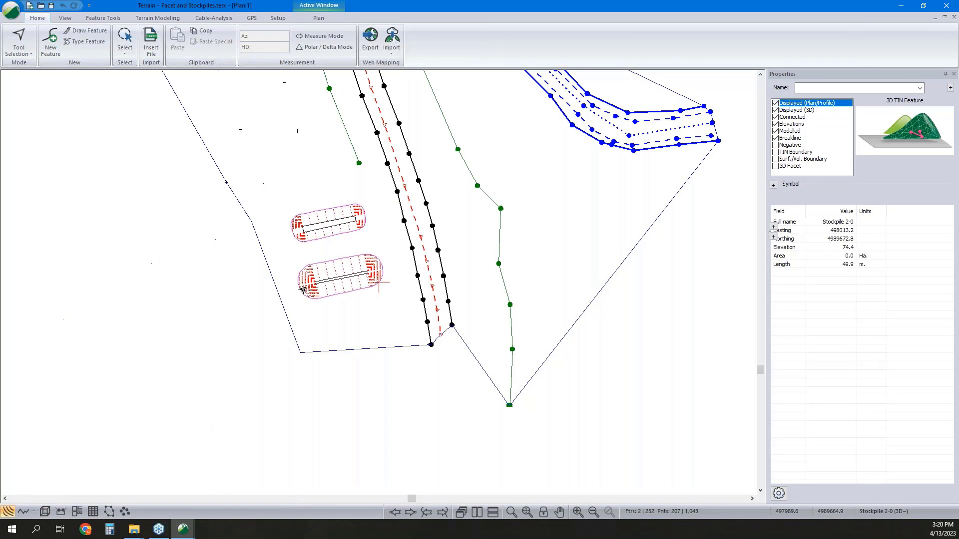
Step: Name the two selected stockpile outlines Pile and make them surface/volume boundaries
click(818, 87)
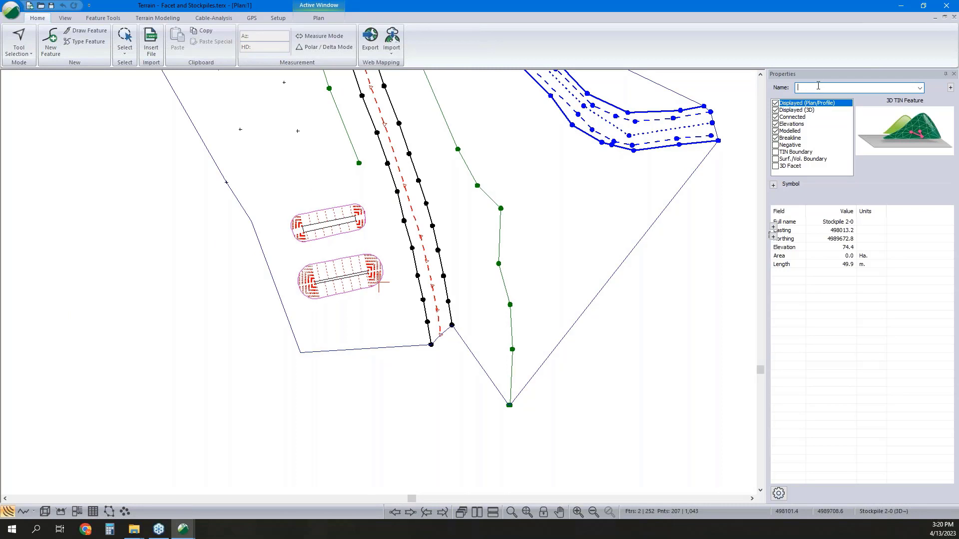
text(Pile)
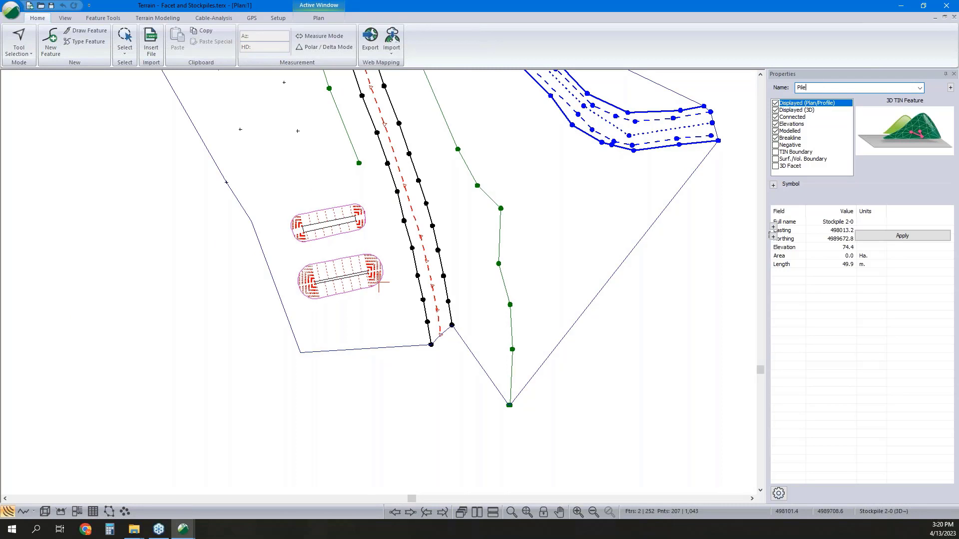
click(776, 158)
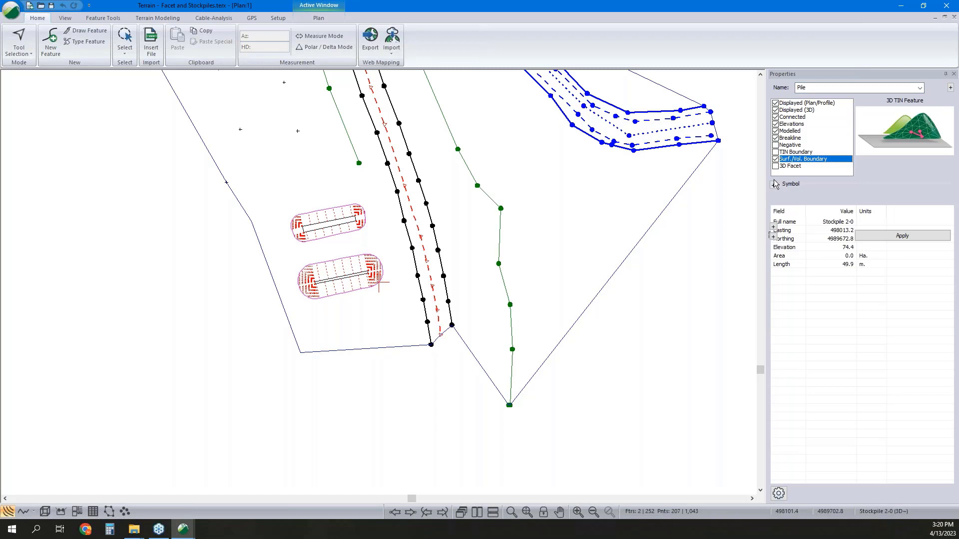
click(773, 184)
click(773, 236)
click(773, 275)
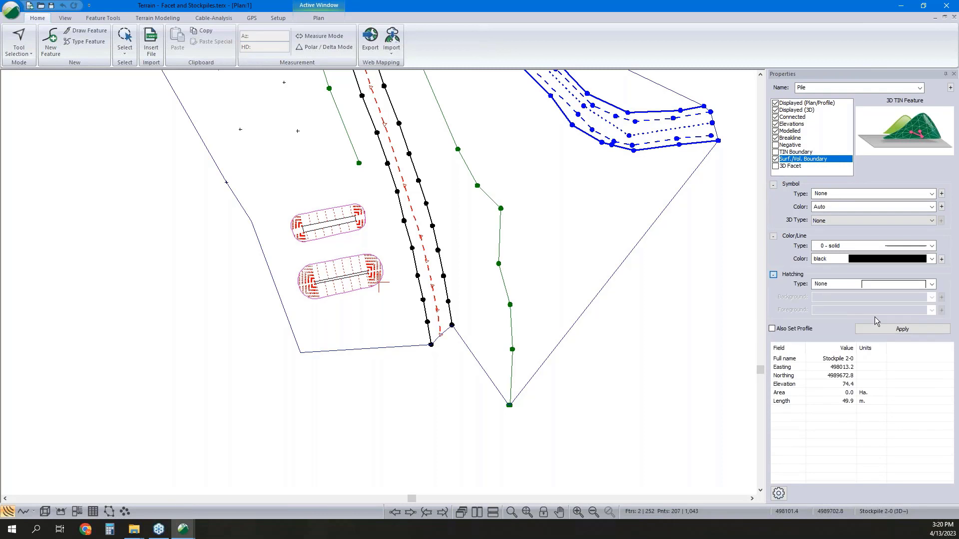
click(902, 329)
Step: Check the individual names and properties of the two stockpile outlines in plan
click(358, 289)
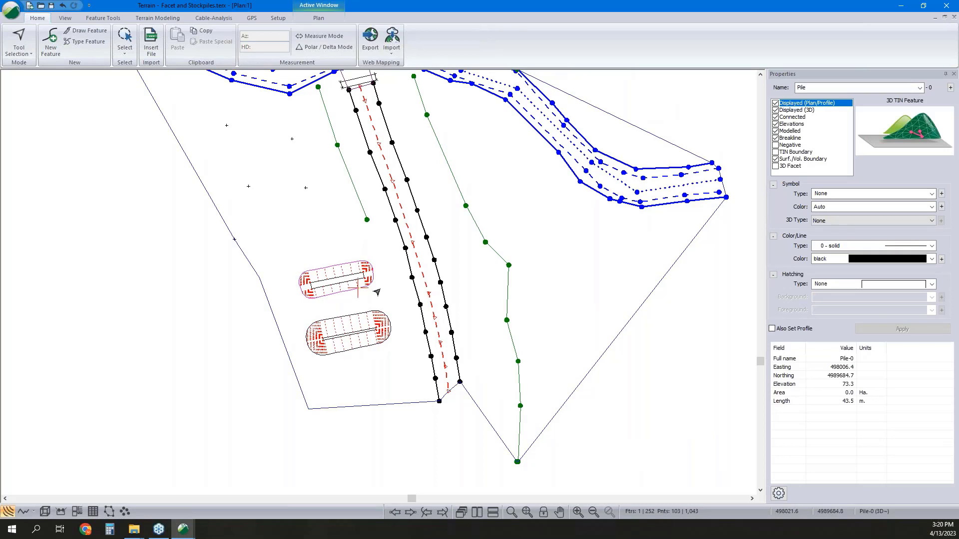
click(366, 312)
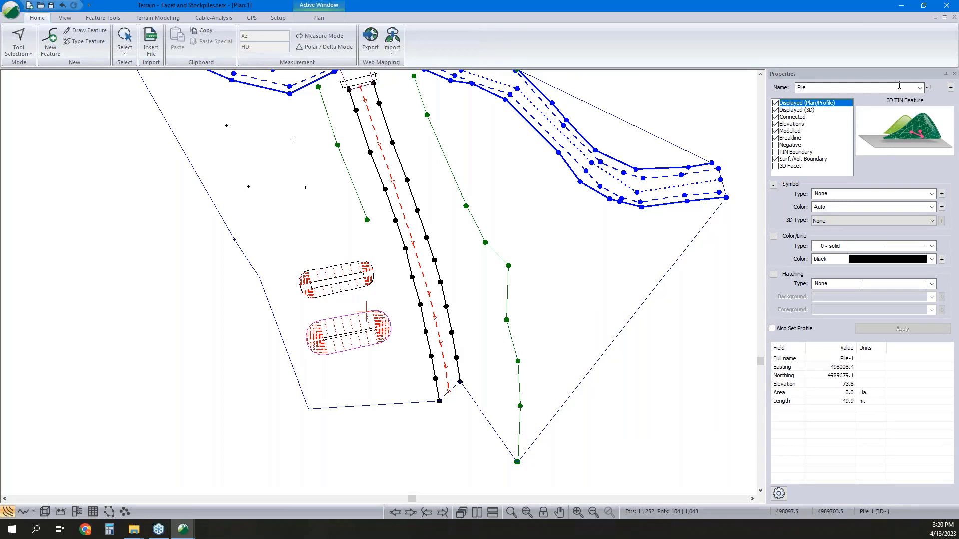
click(357, 289)
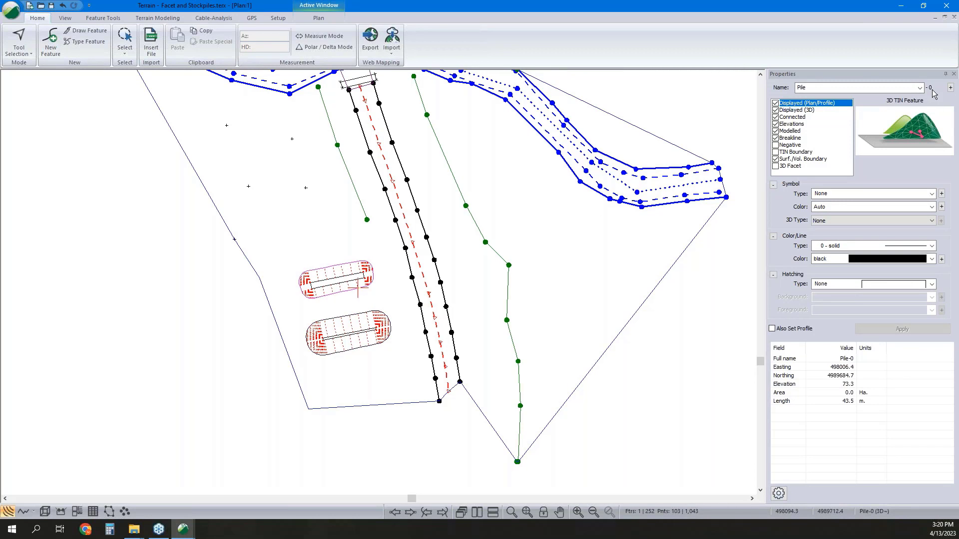
Step: Calculate the volume enclosed by the single Facet and Stockpiles surface, reporting volumes and surface properties by polygon
click(157, 18)
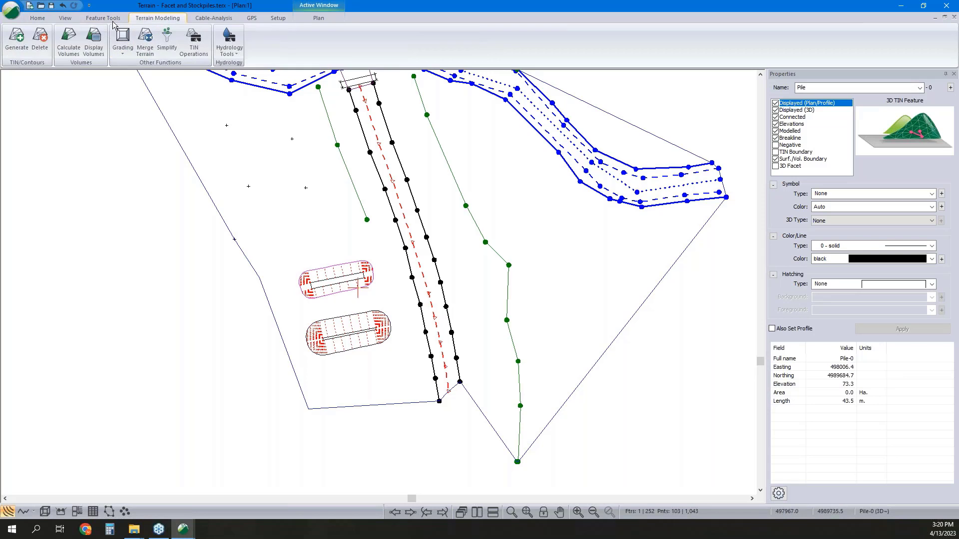
click(70, 49)
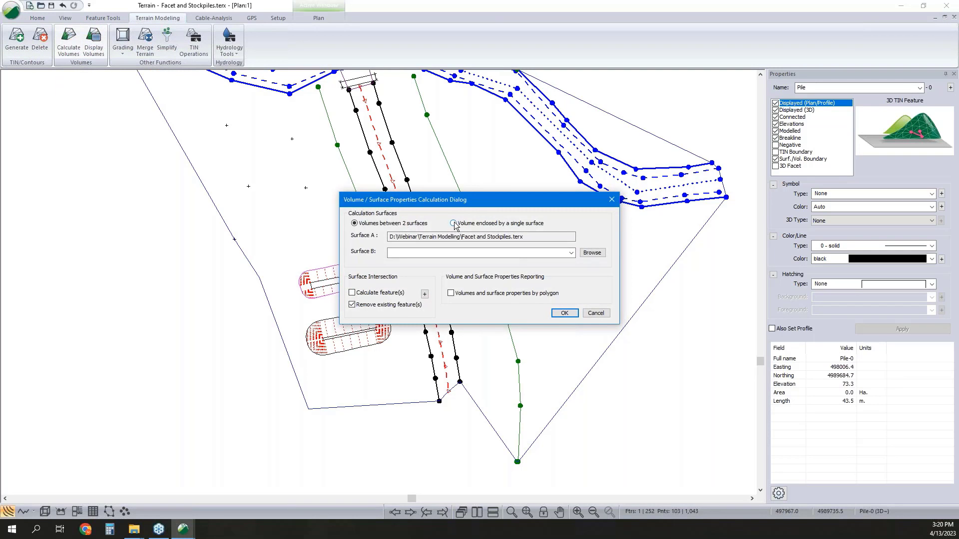
click(454, 223)
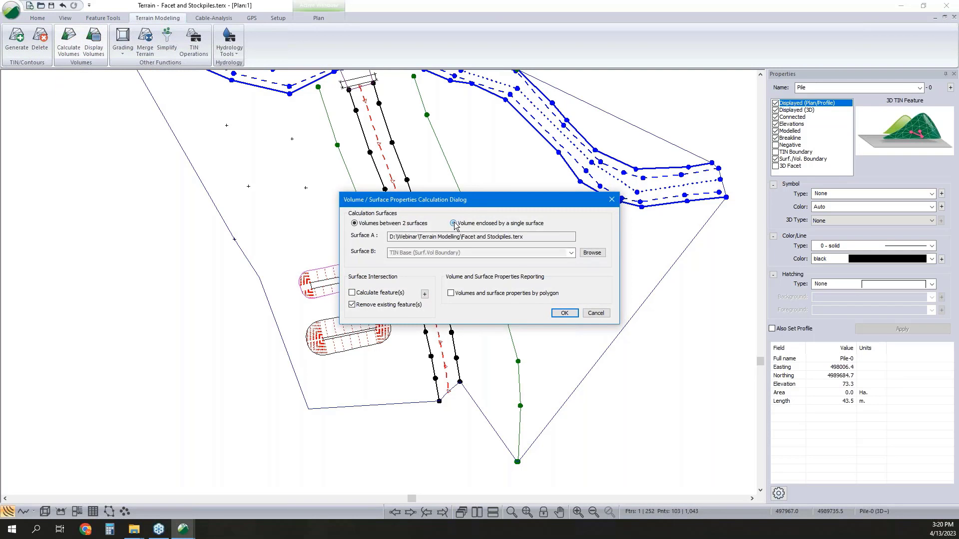
click(451, 294)
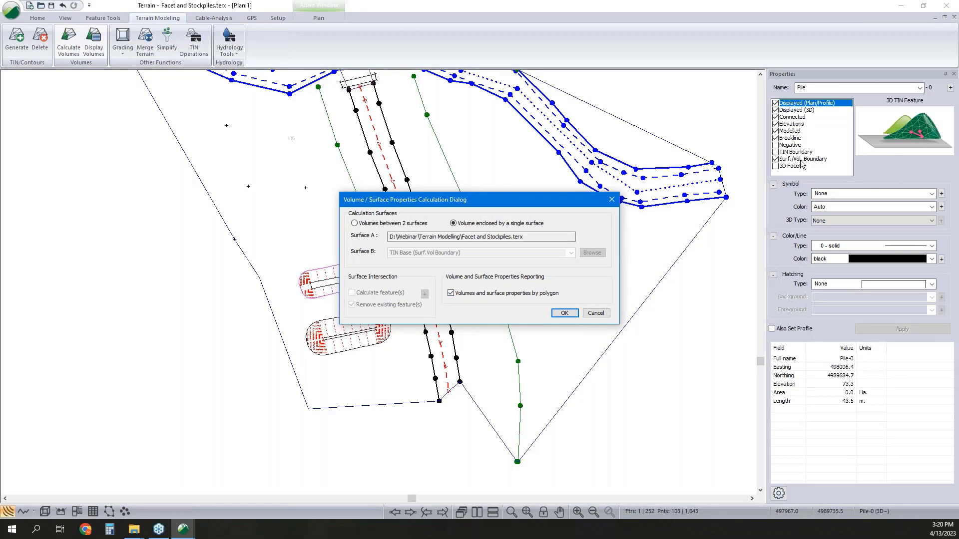
click(564, 313)
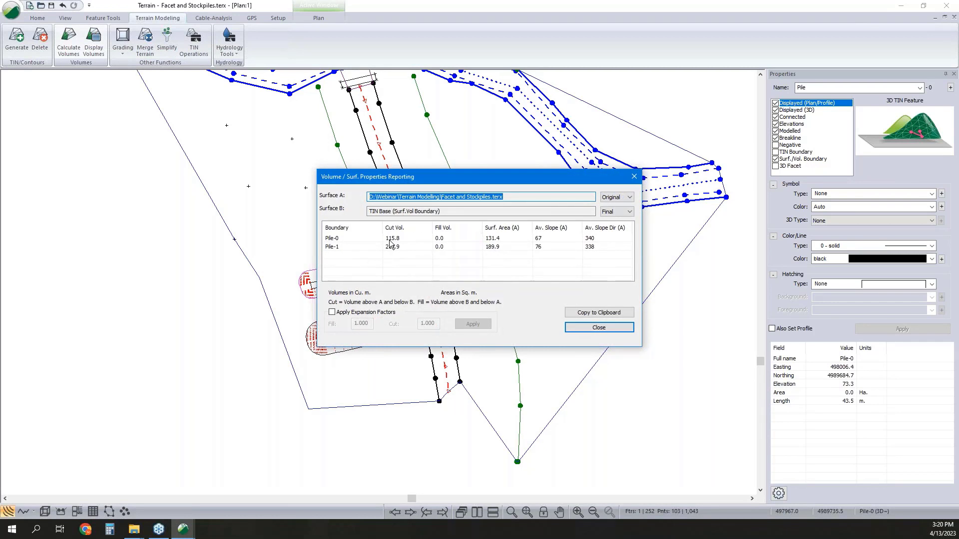
Step: Set the TIN base, Surface B, as Original in the volume report, review the stockpile volumes and close the report
click(614, 211)
click(611, 221)
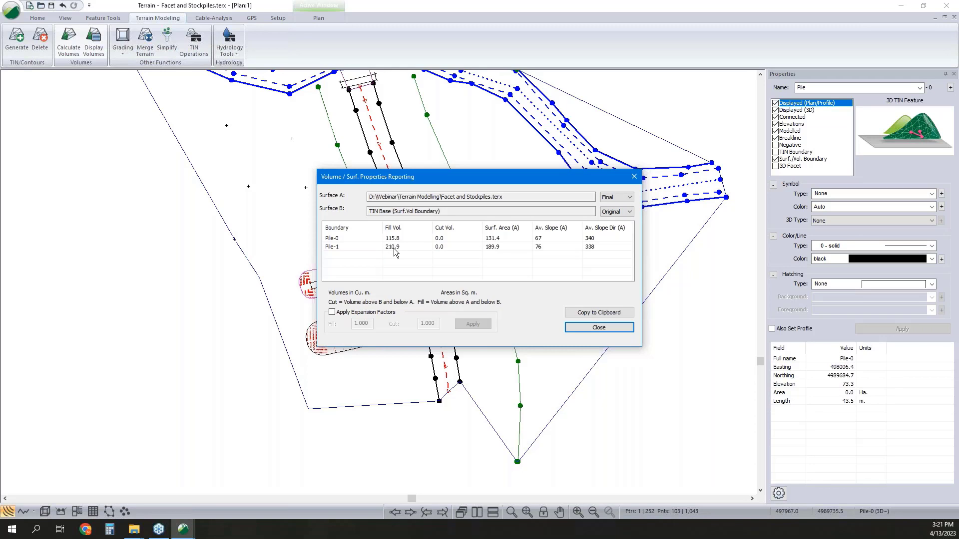
click(628, 327)
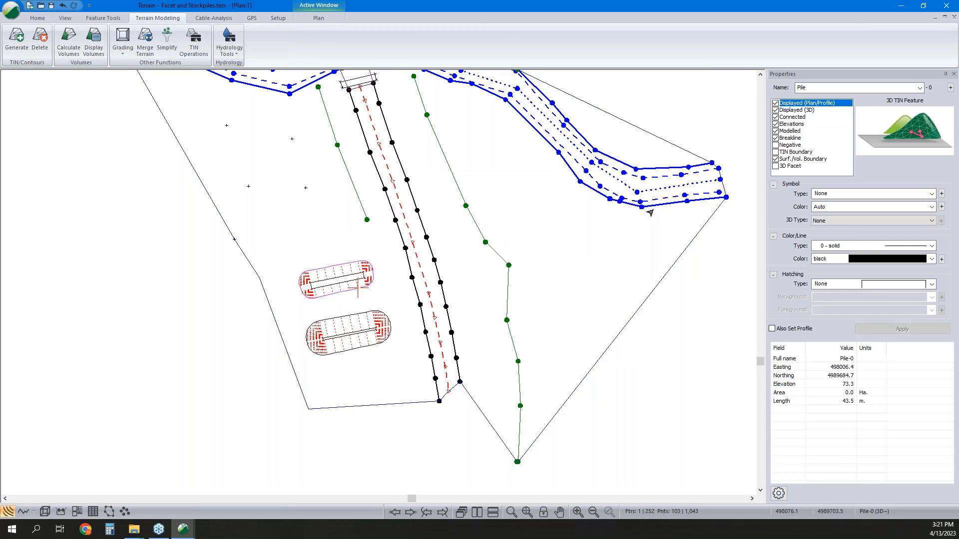
Step: Switch to the Pit With Benches - trimmed terrain and examine the trimmed pit in 3D
click(898, 7)
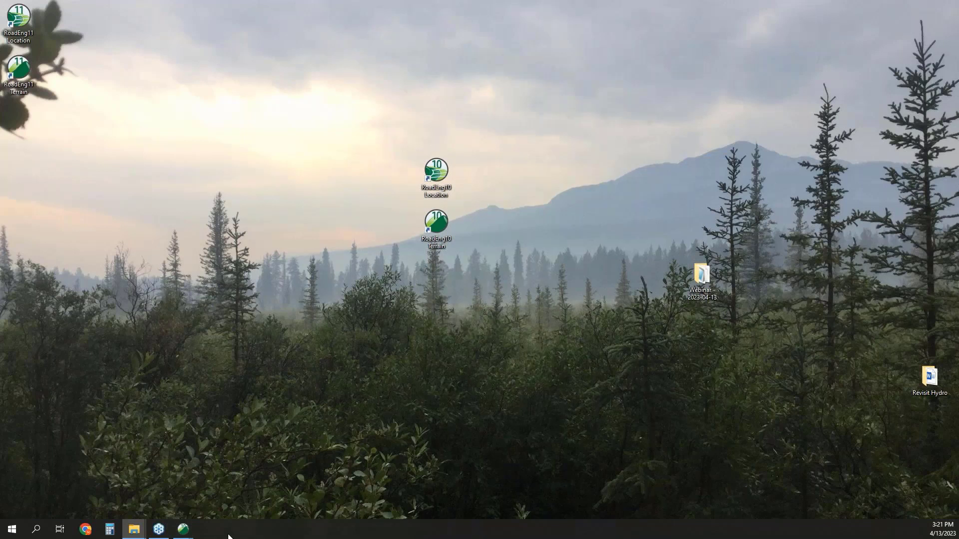
mouse_move(183, 528)
click(95, 465)
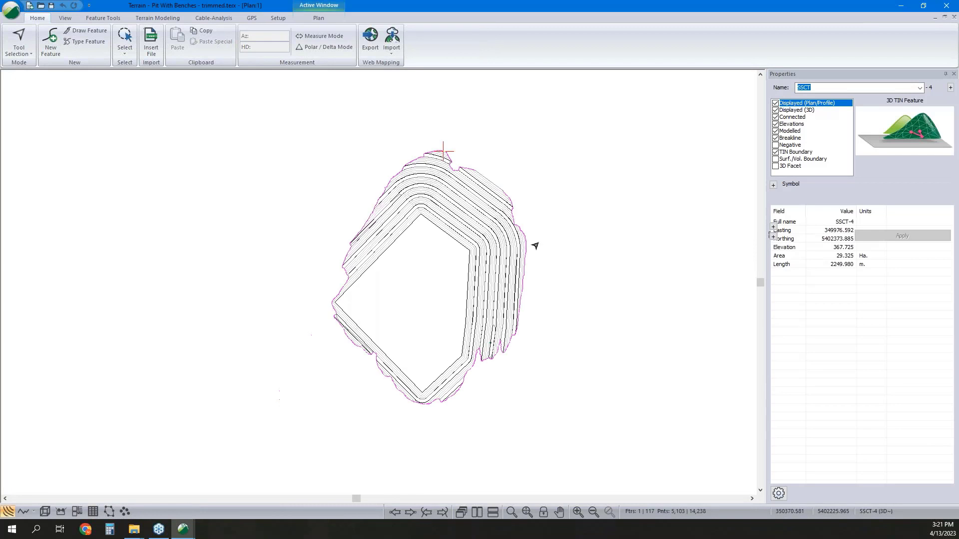
click(45, 511)
drag(419, 350, 435, 352)
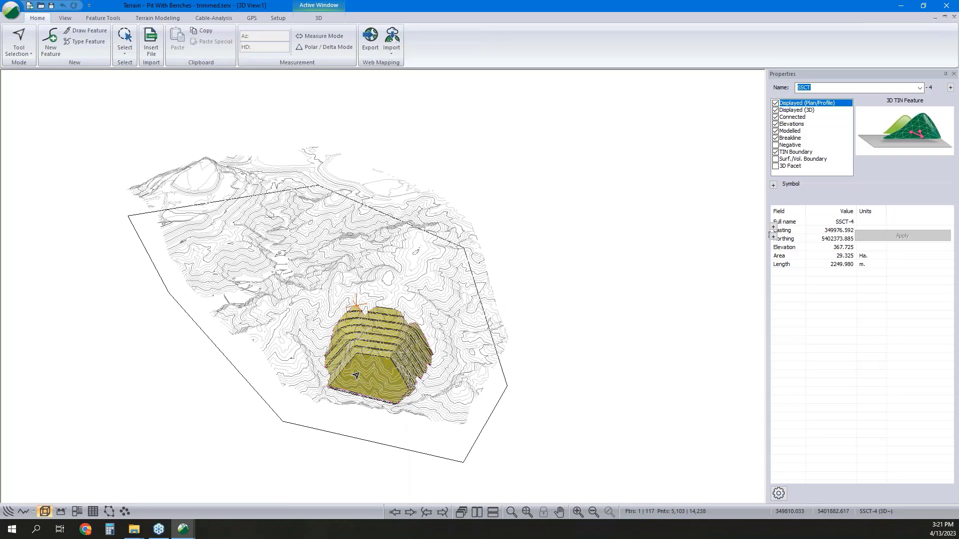
Step: Switch to the OG Topo terrain and save a copy of it as OG Topo Merged 2.terx
click(902, 6)
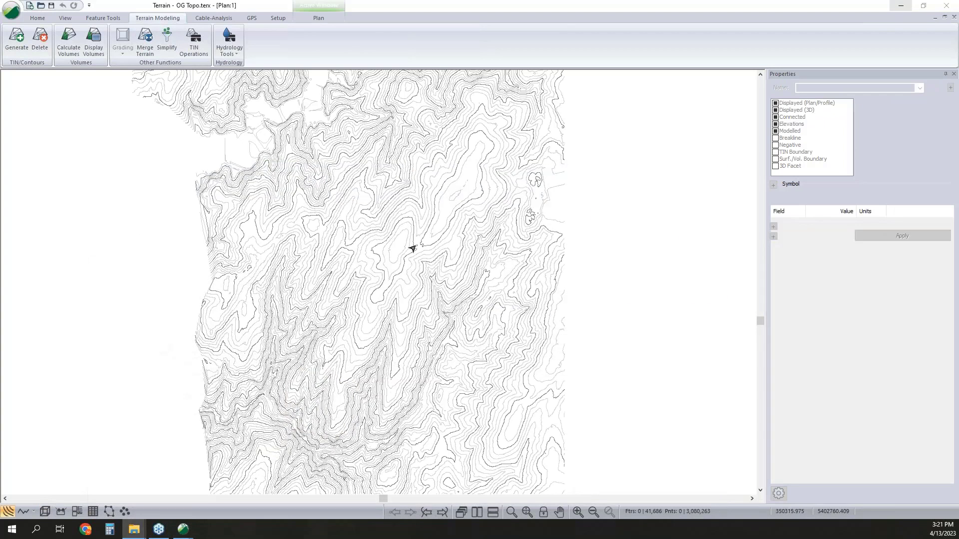
click(11, 9)
click(31, 125)
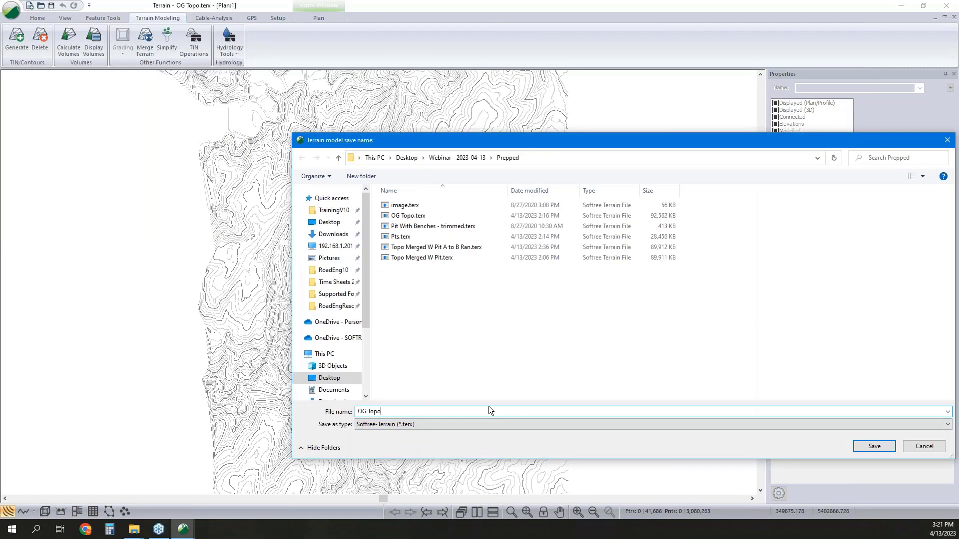
text(Merged 2)
click(878, 446)
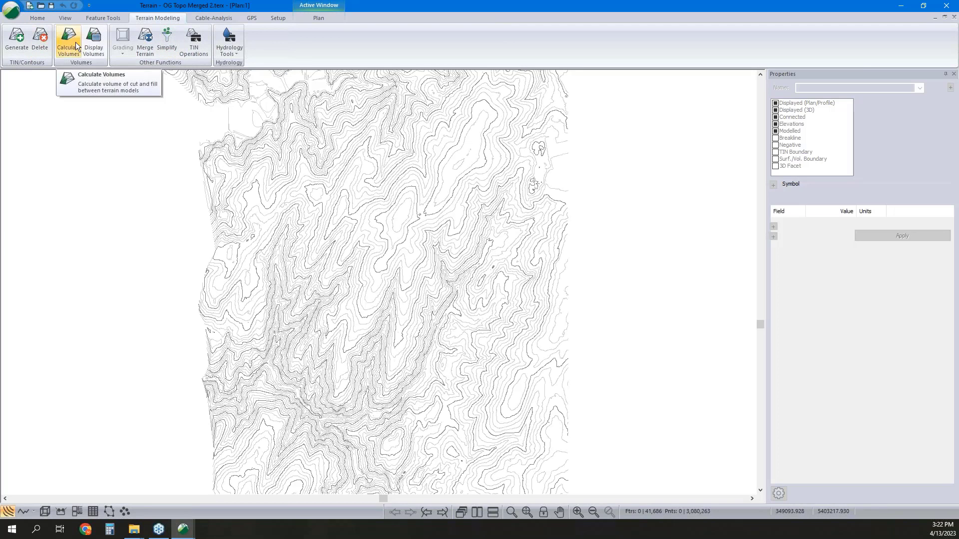
Step: Set up a terrain merge with Pit With Benches - trimmed.terx as the source file
click(144, 39)
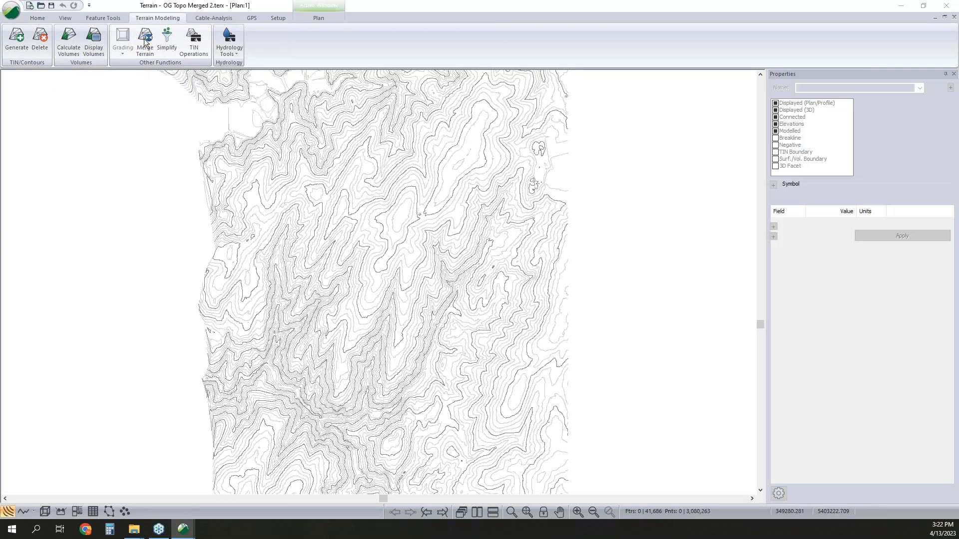
click(574, 263)
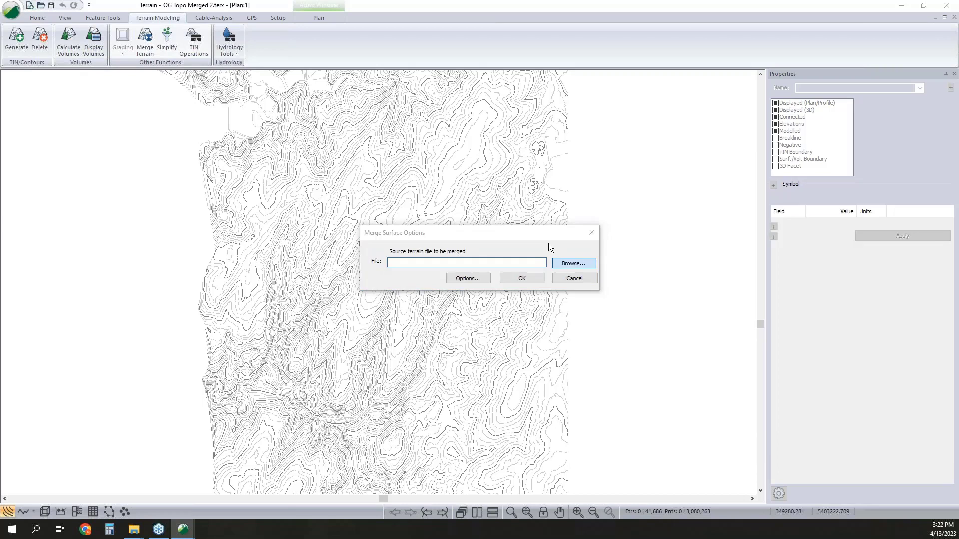
click(527, 237)
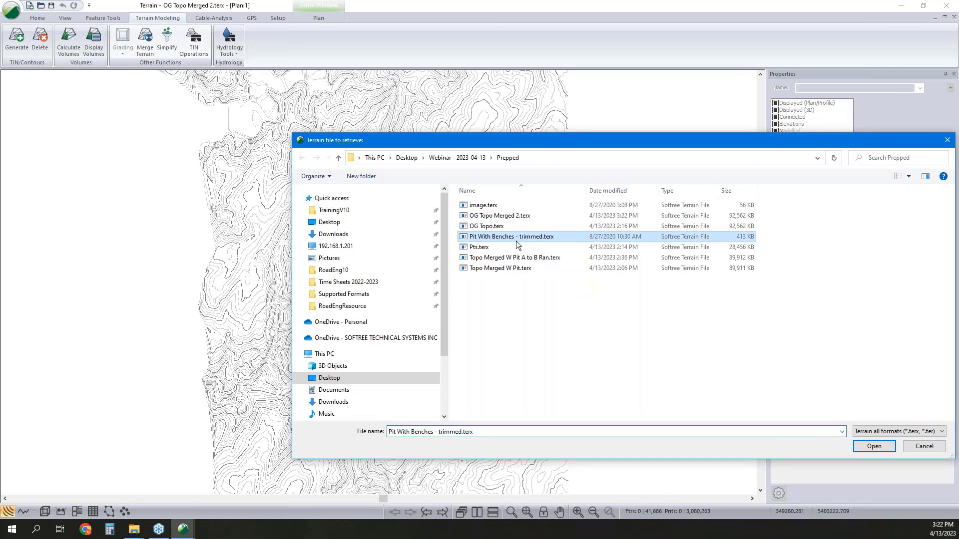
click(874, 447)
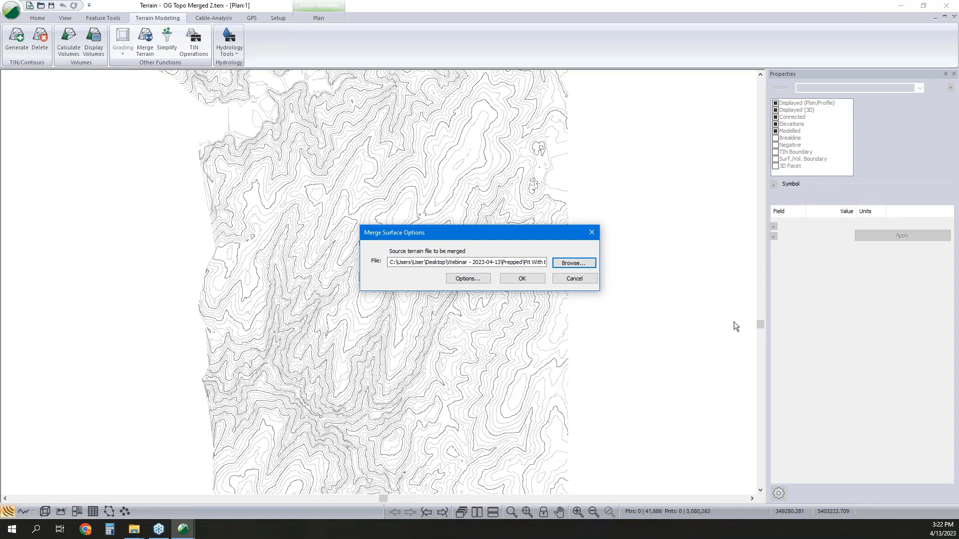
Step: Switch to the prepared Topo Merged W Pit terrain and examine how the merged pit fits the surrounding topography in 3D
key(alt+Tab)
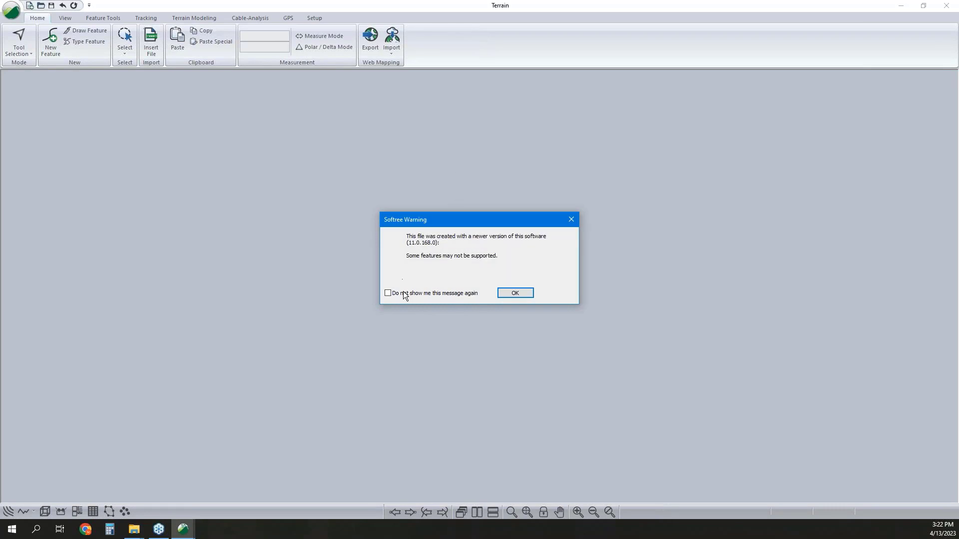
click(517, 294)
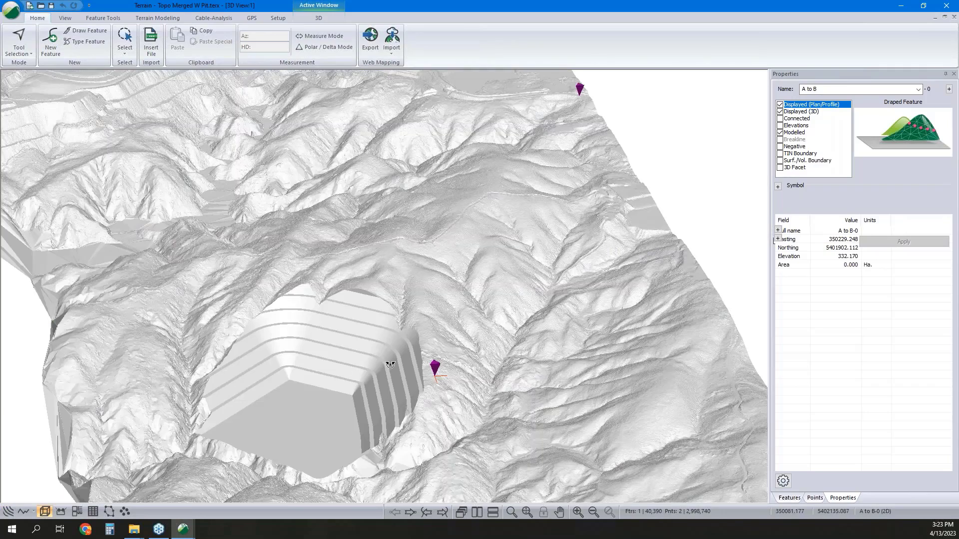
drag(390, 365, 530, 378)
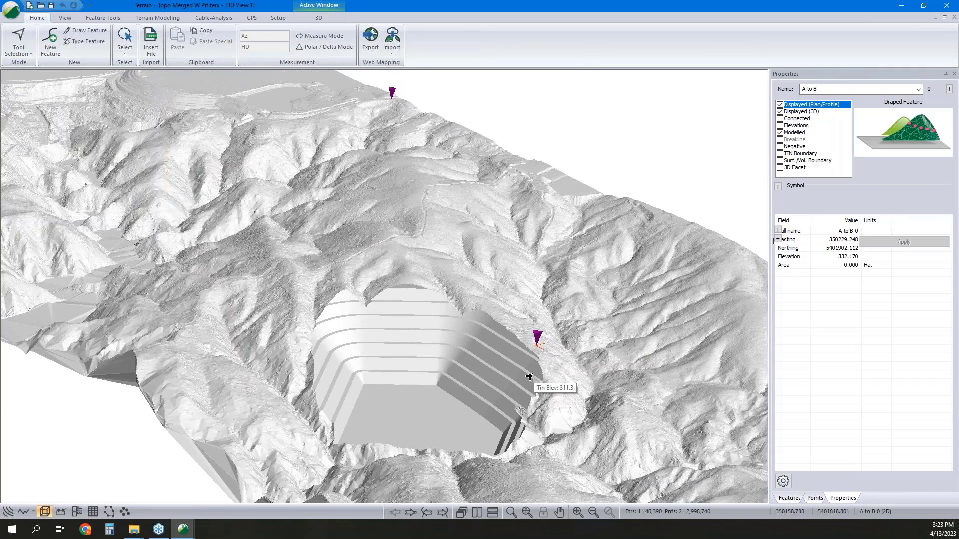
drag(492, 365, 490, 365)
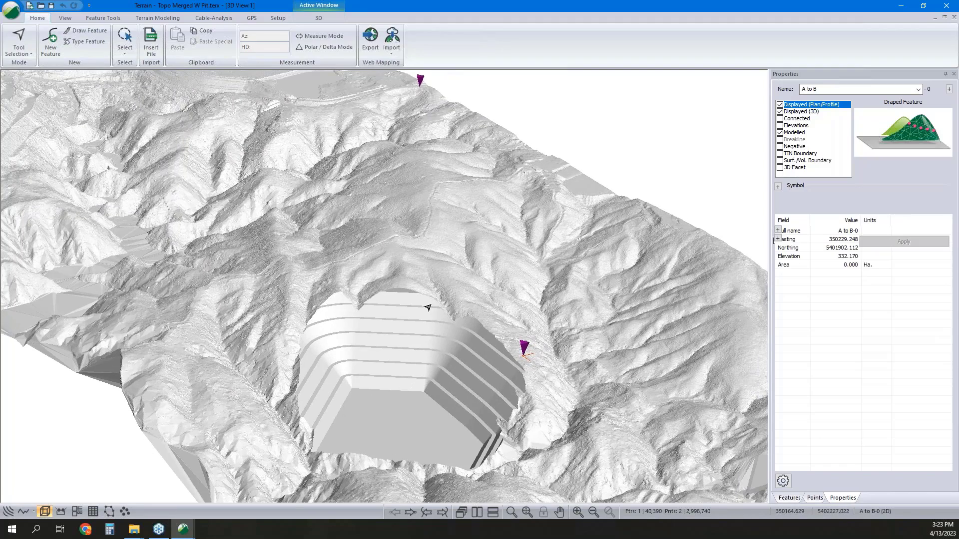
mouse_move(434, 349)
mouse_down()
mouse_move(430, 329)
mouse_move(364, 315)
mouse_move(438, 346)
mouse_up()
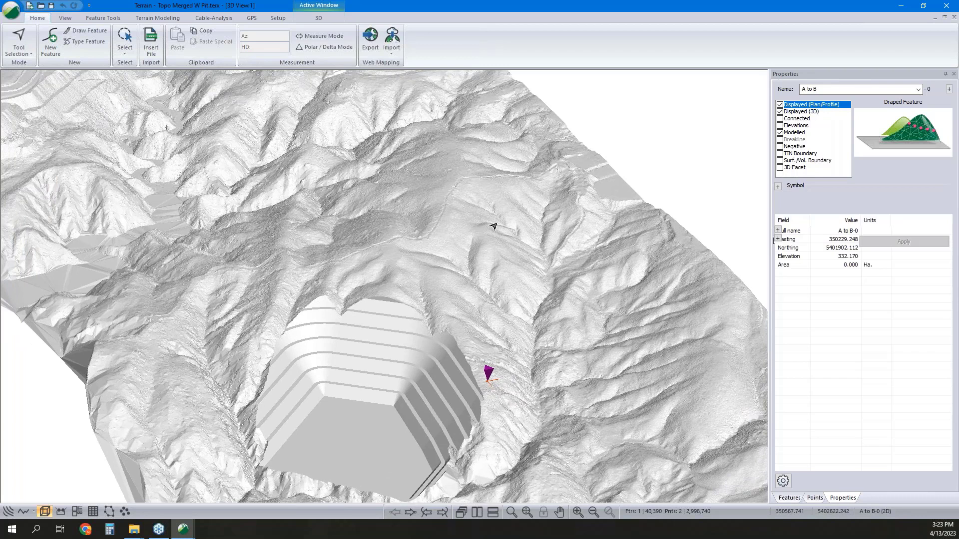
mouse_move(505, 220)
drag(563, 378, 542, 374)
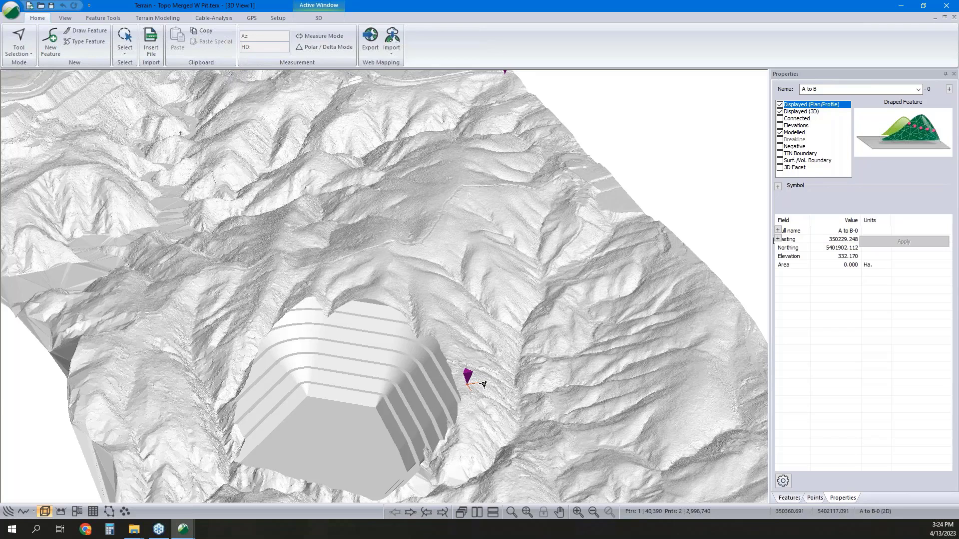
middle_drag(449, 391, 434, 370)
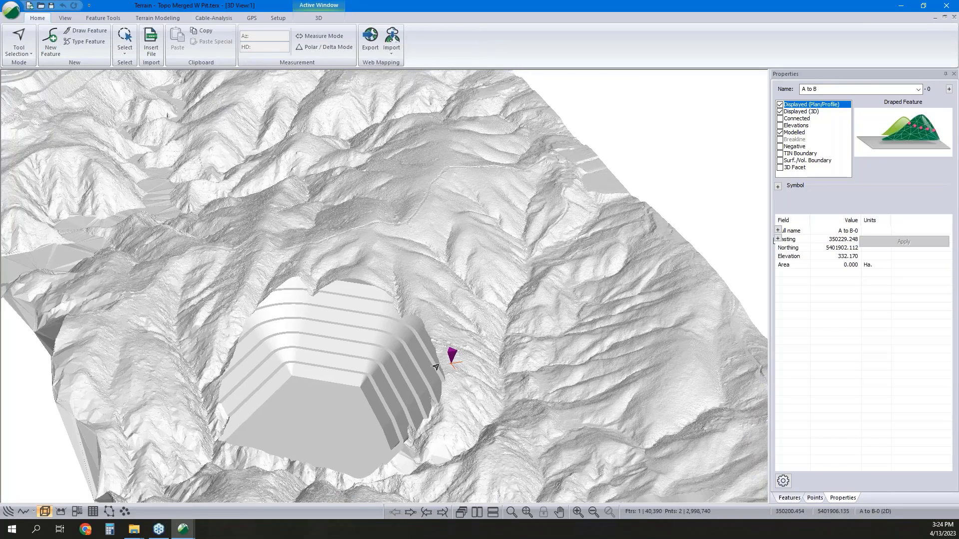
Step: Check the properties of the merged pit's edge in 3D, clear the selection and view the pit over the imagery in plan
click(439, 368)
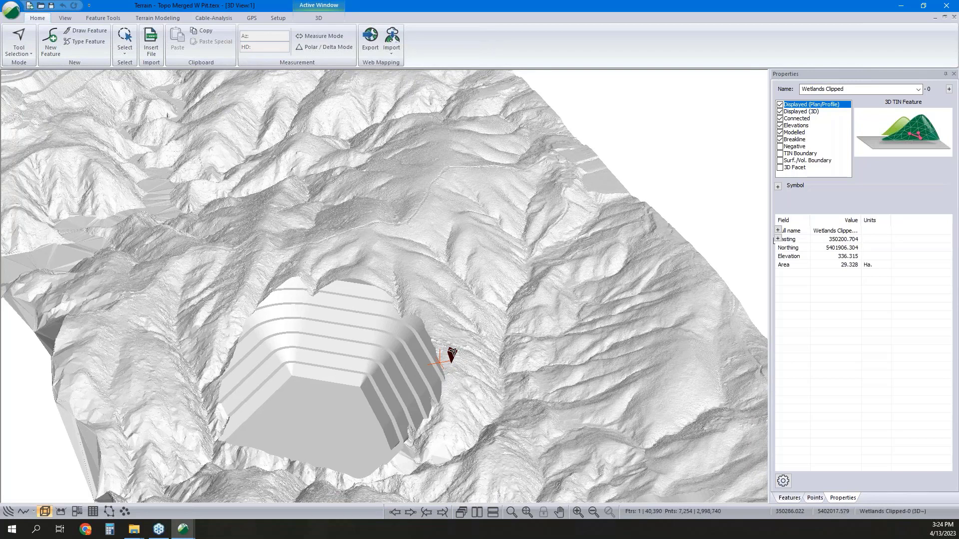
click(451, 363)
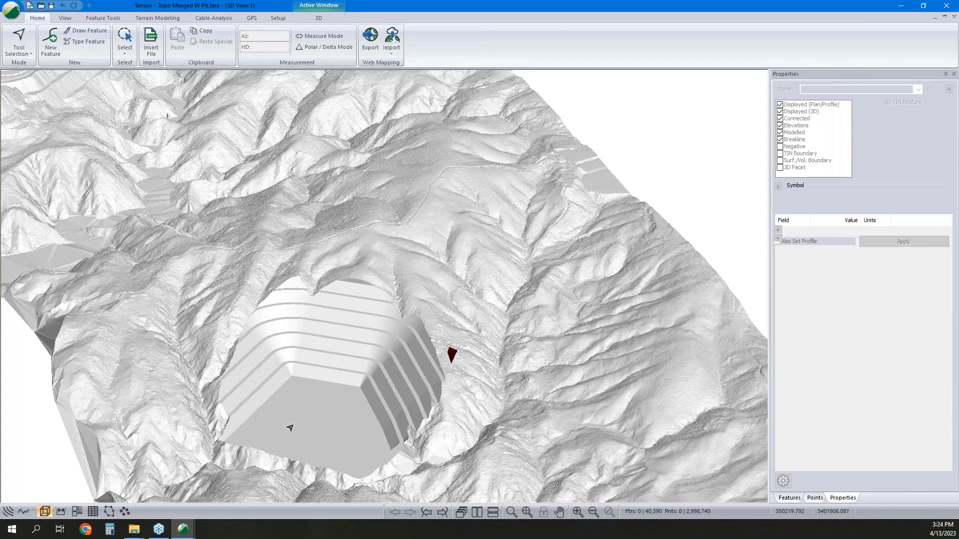
click(8, 511)
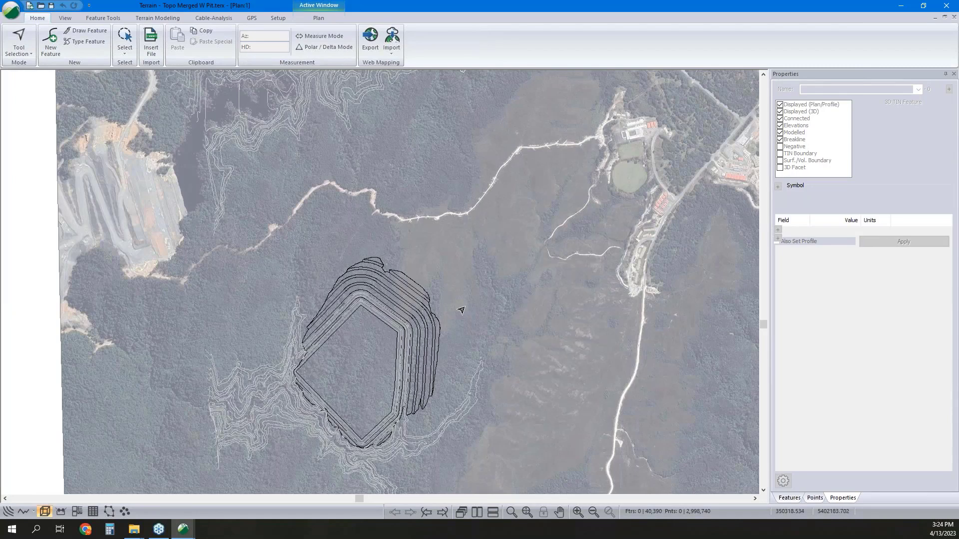
scroll(438, 381, up, 3)
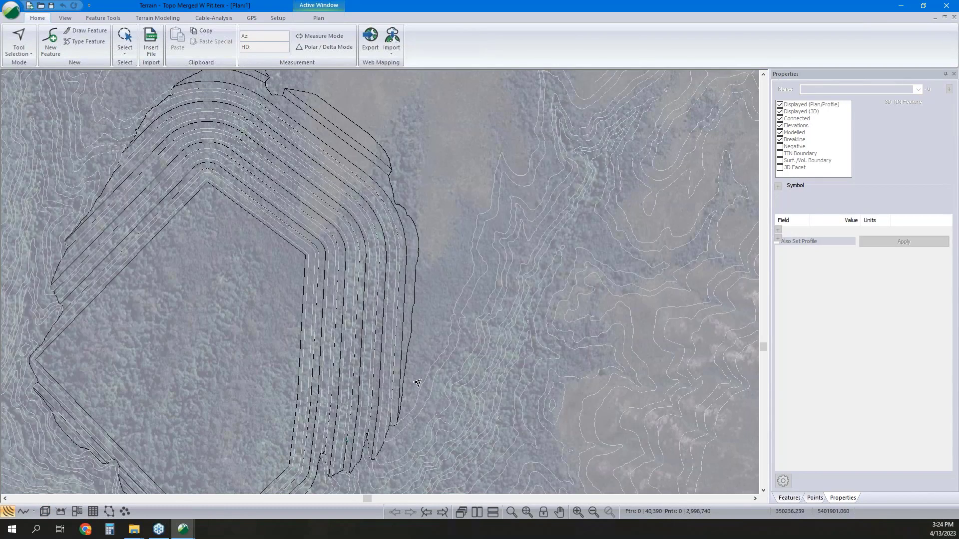
Step: Select the A to B point beside the pit and reopen Topo Merged W Pit.terx in read-only mode
click(424, 376)
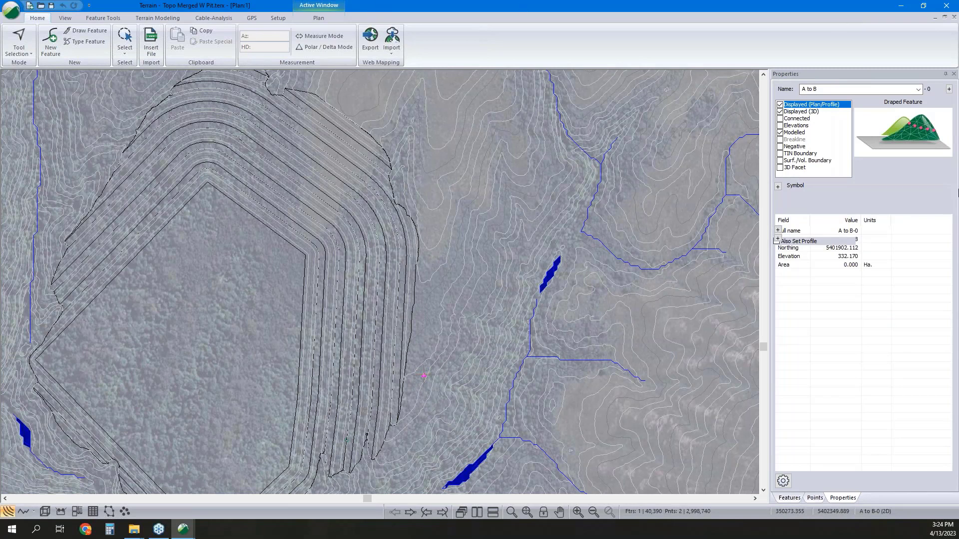
click(958, 193)
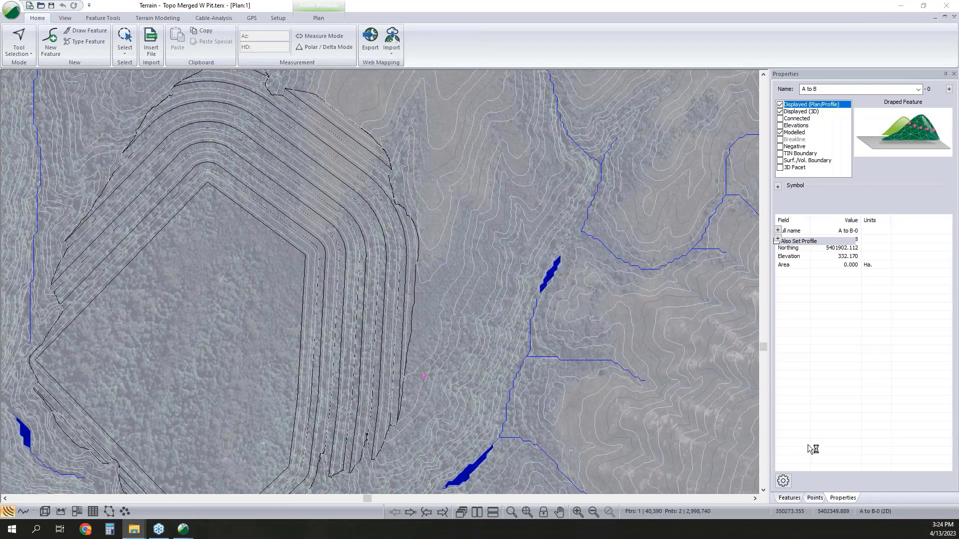
scroll(433, 377, down, 1)
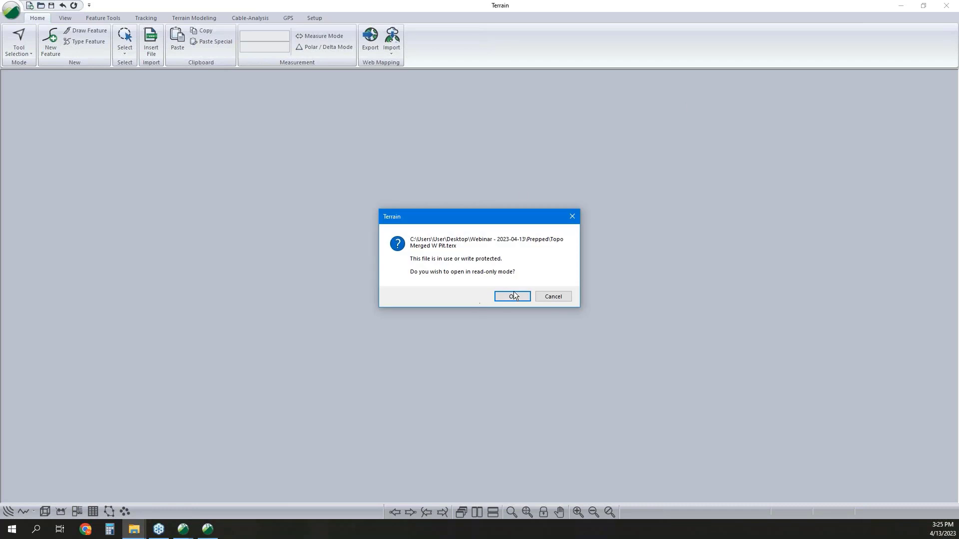
click(517, 294)
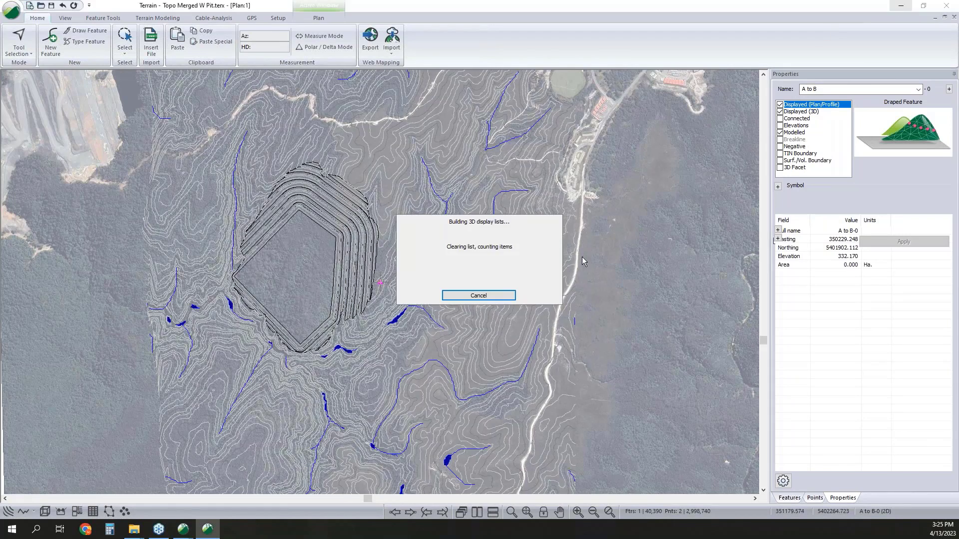
Step: Cancel the pending merge in OG Topo Merged 2 and switch to RoadEng10 Location from the desktop
click(901, 6)
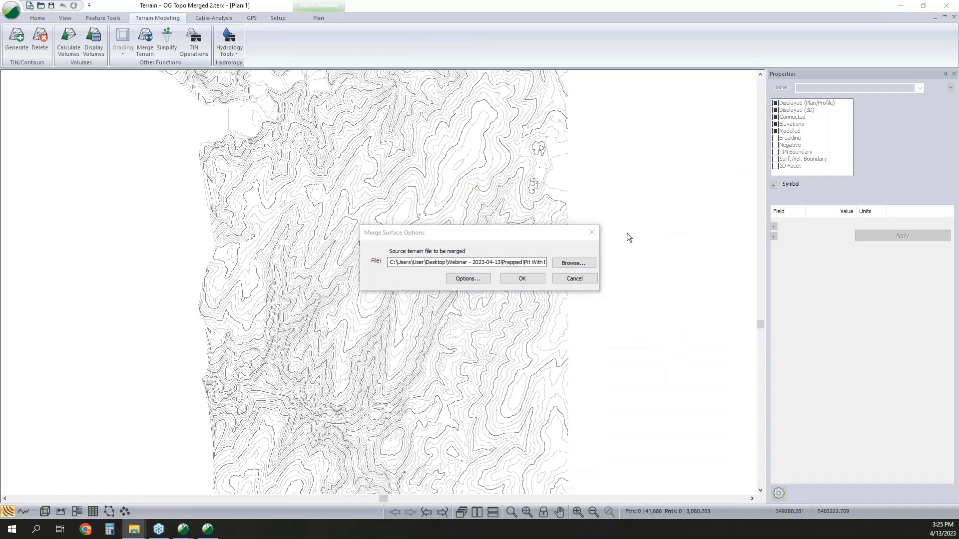
click(574, 278)
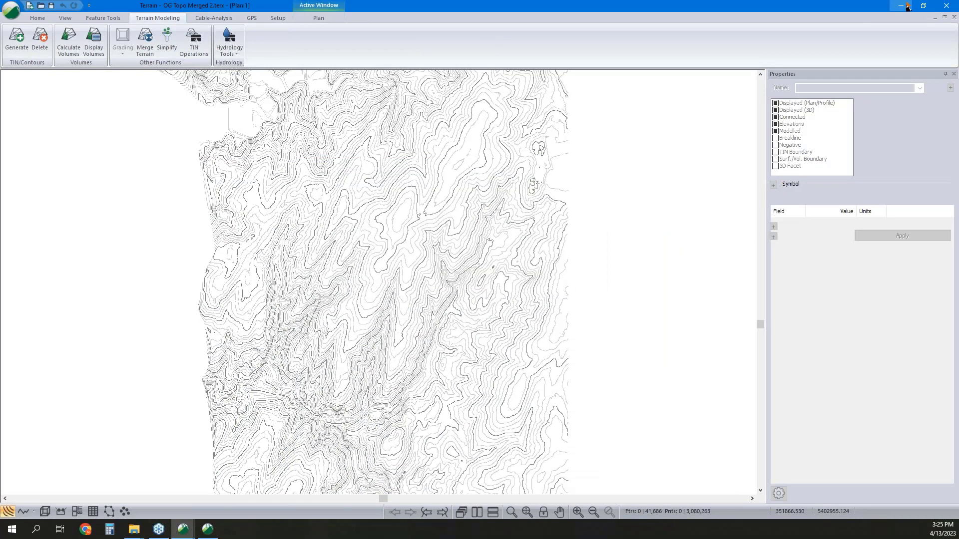
click(901, 6)
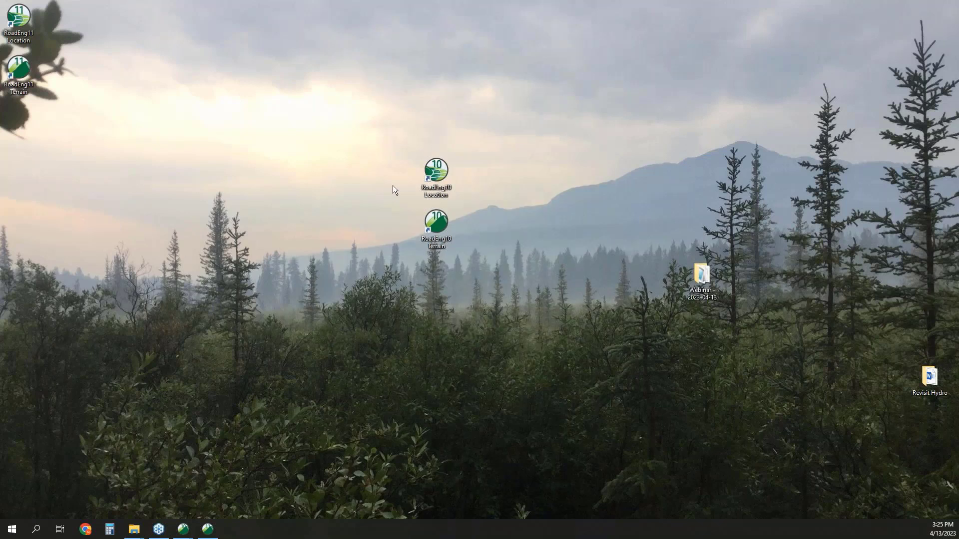
double_click(436, 175)
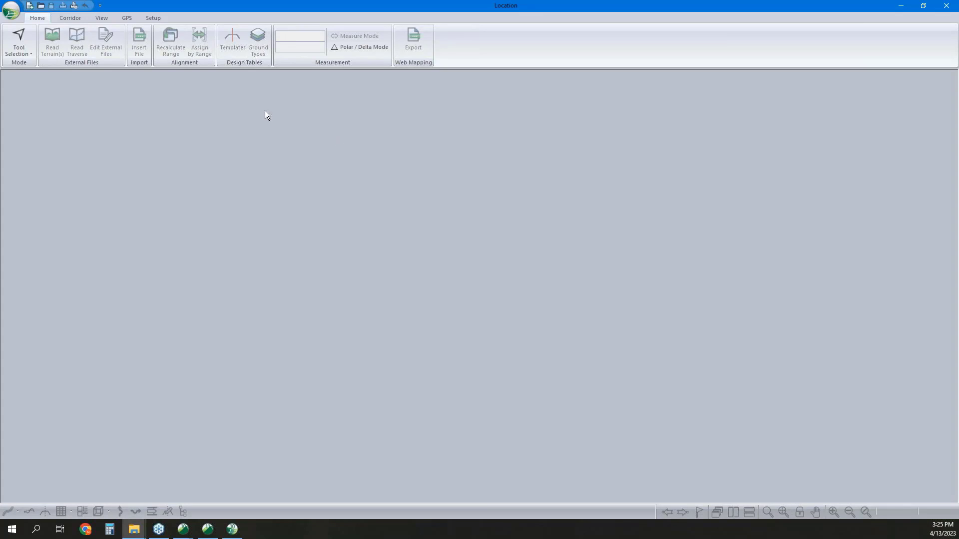
Step: Create a new Location design and start choosing a terrain file for its original ground surface
click(10, 10)
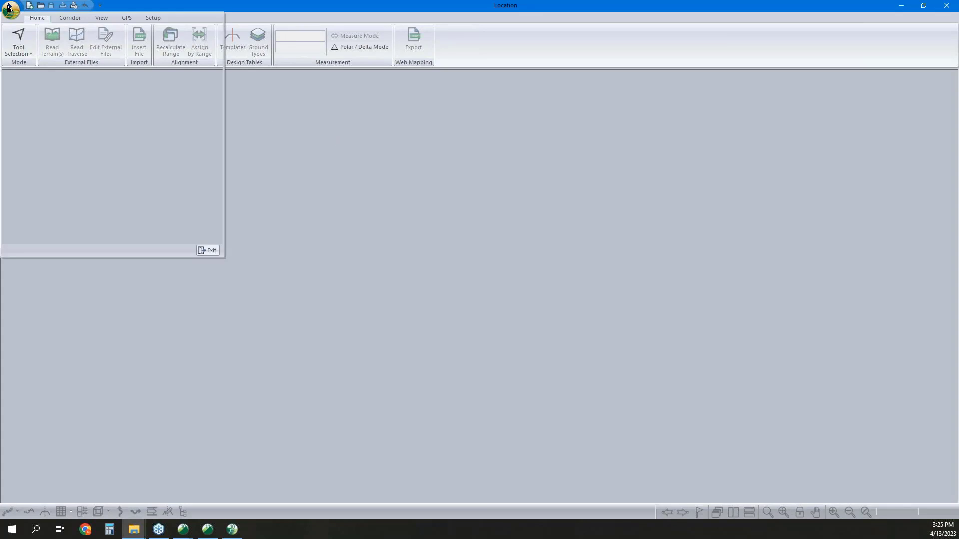
click(17, 34)
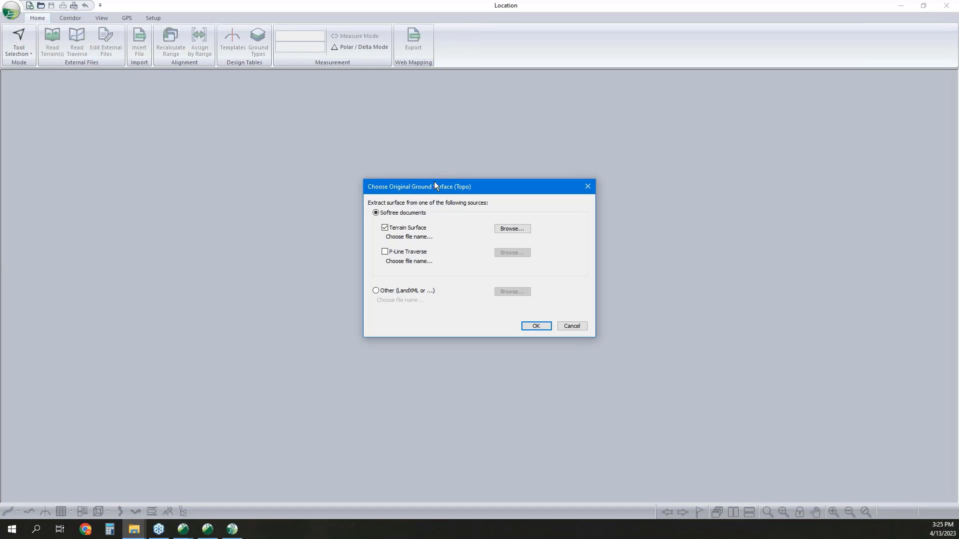
click(514, 229)
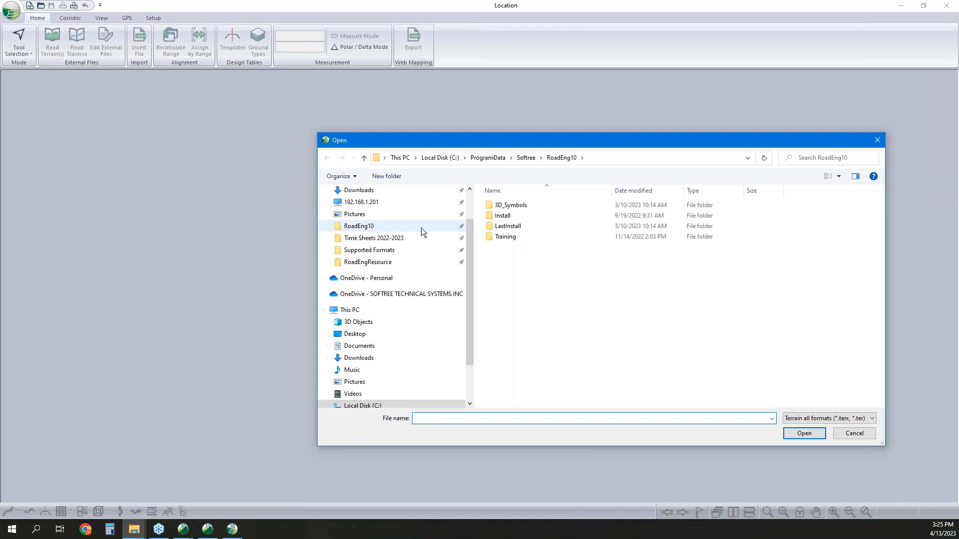
scroll(408, 325, down, 2)
click(398, 370)
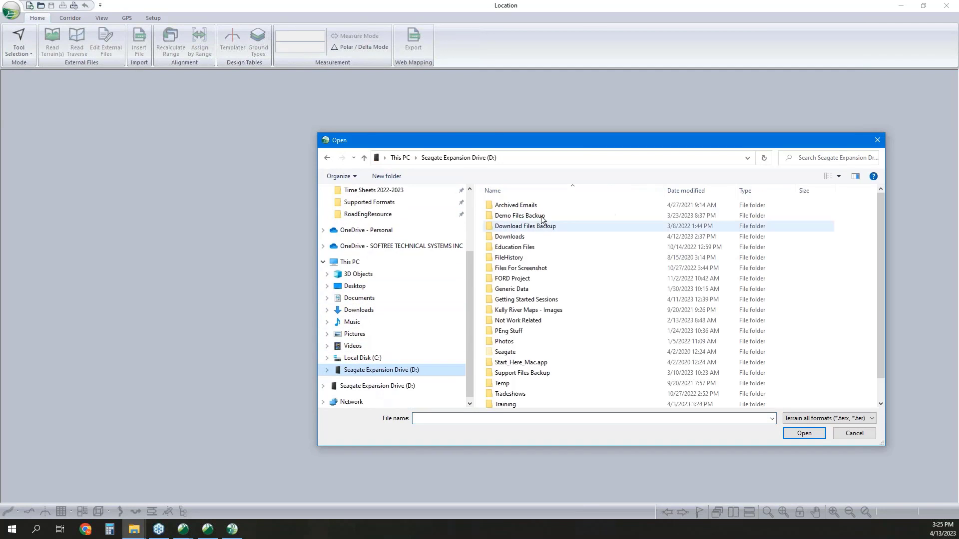
scroll(544, 339, down, 1)
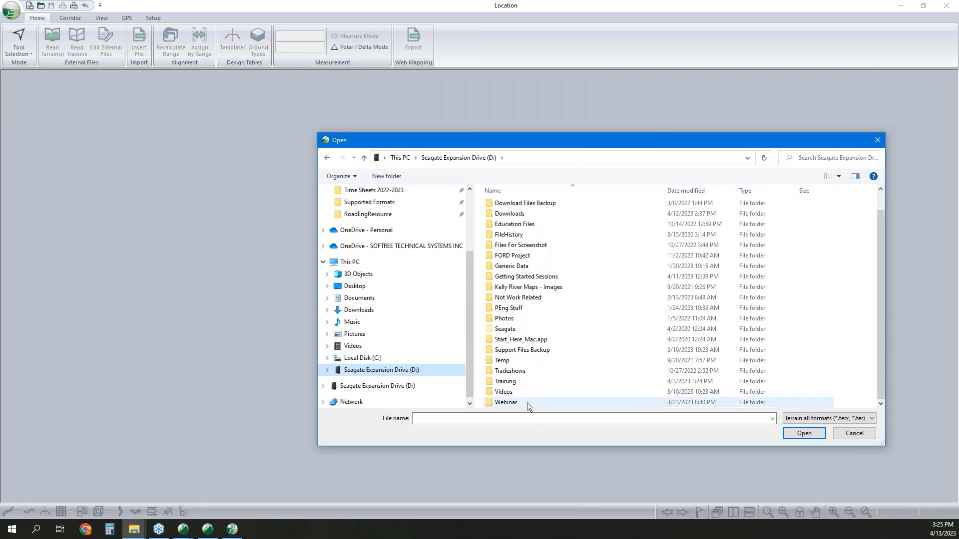
scroll(533, 300, up, 1)
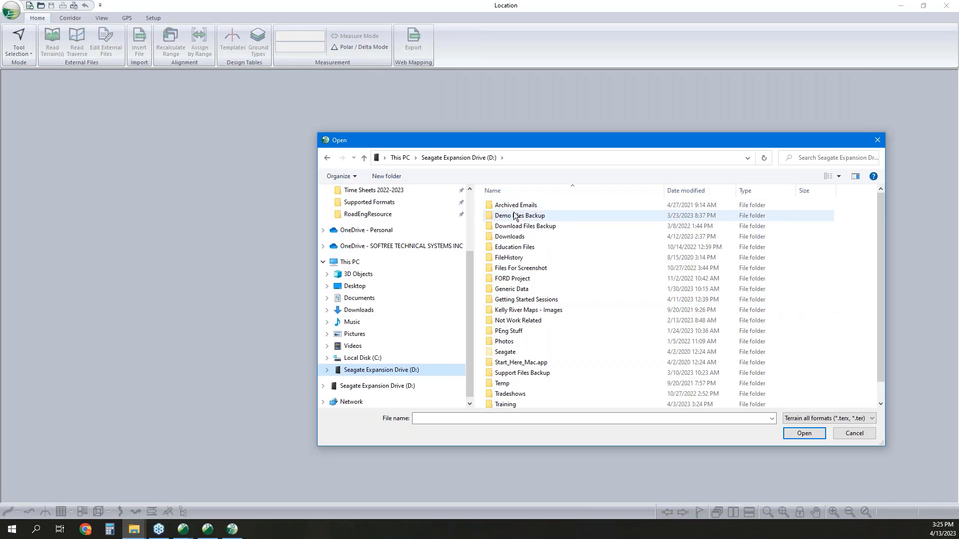
Step: Choose Topo Merged W Pit.terx from the desktop's Webinar - 2023-04-13\Prepped folder as the terrain surface
click(355, 286)
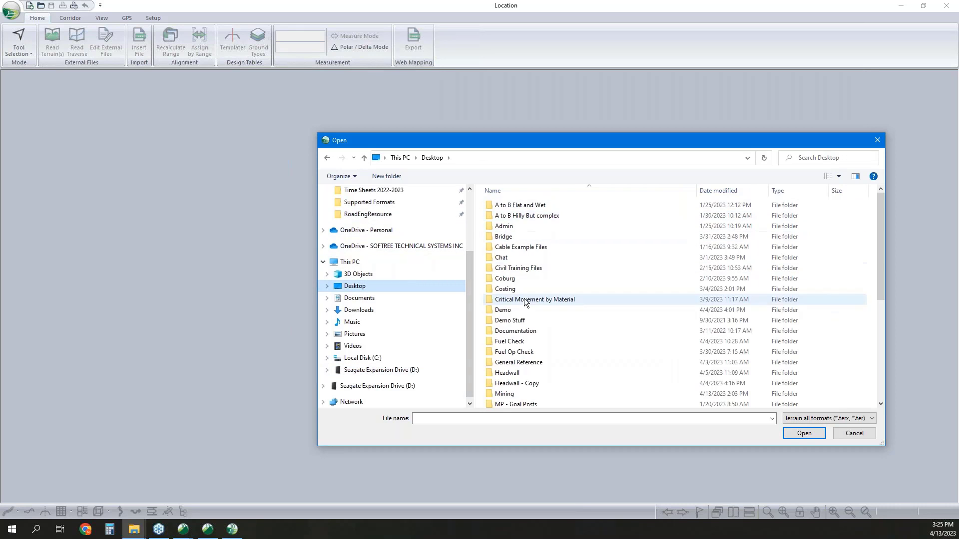
scroll(527, 350, down, 3)
scroll(533, 381, down, 3)
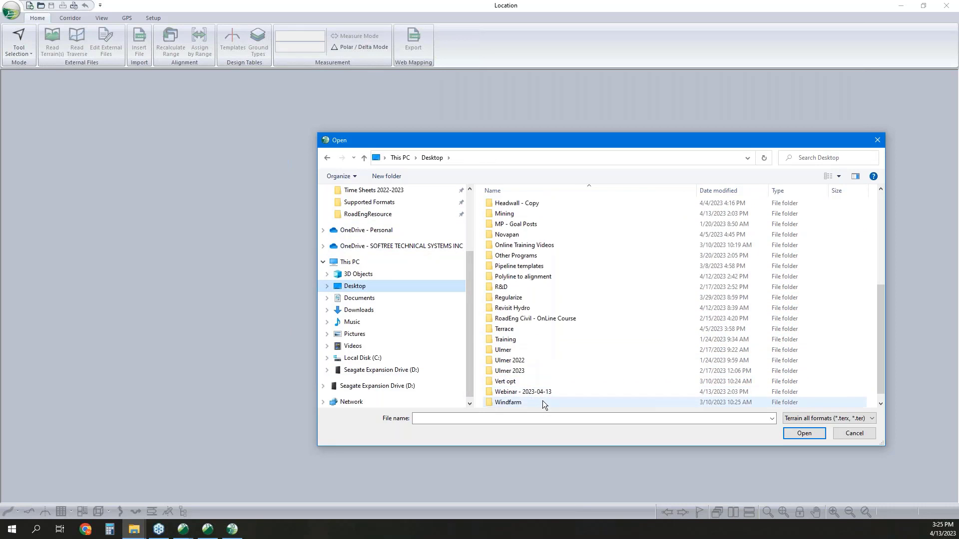
double_click(534, 393)
double_click(522, 210)
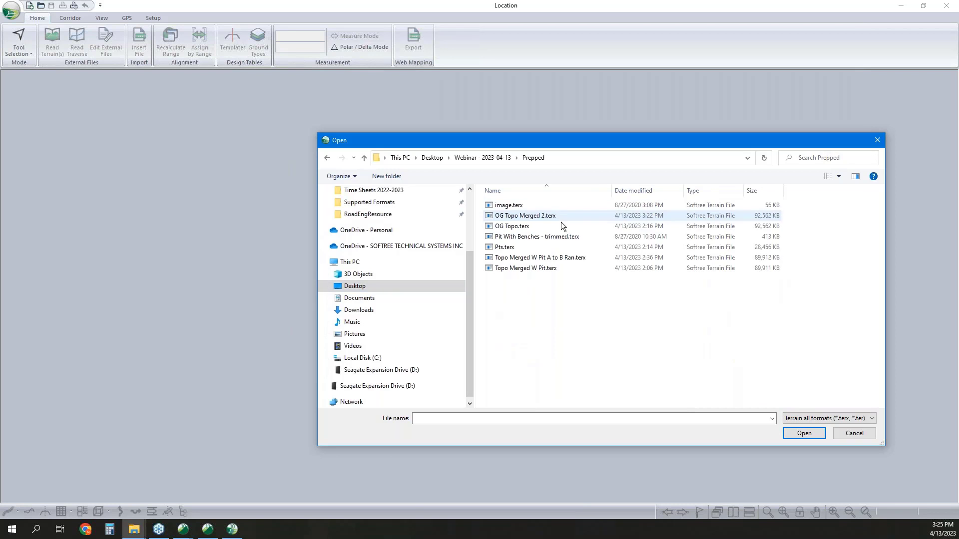
click(536, 268)
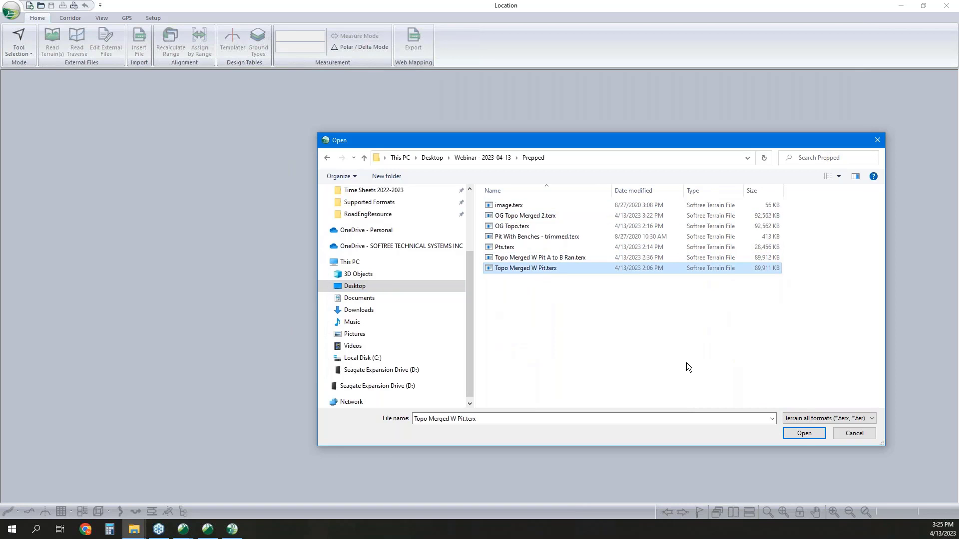
click(799, 434)
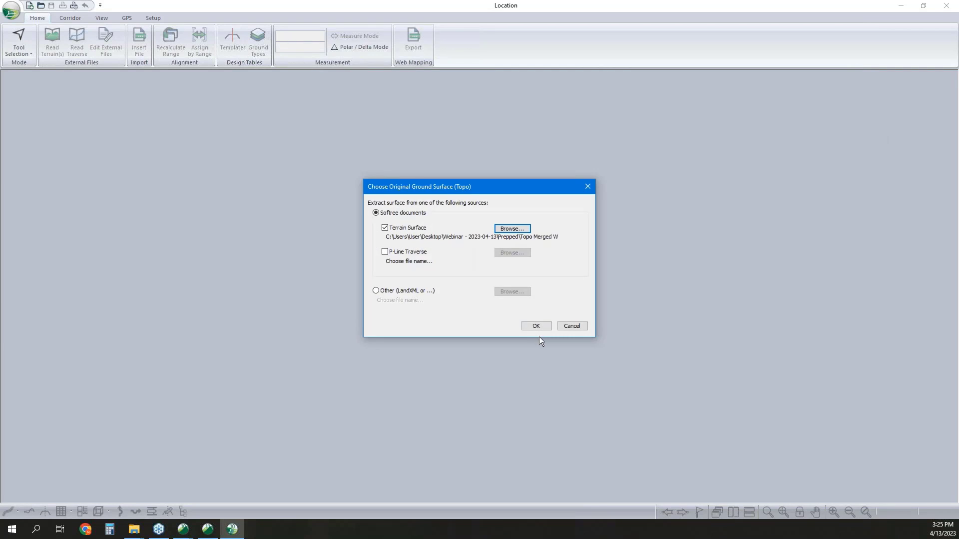
Step: Finish creating the design with its initial alignment at the center of terrain and the default standard template
click(537, 326)
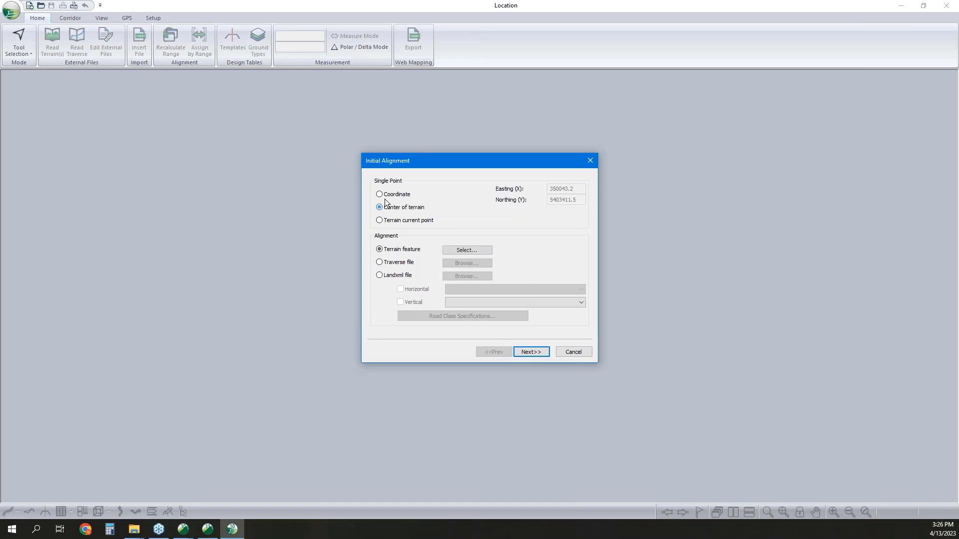
click(530, 352)
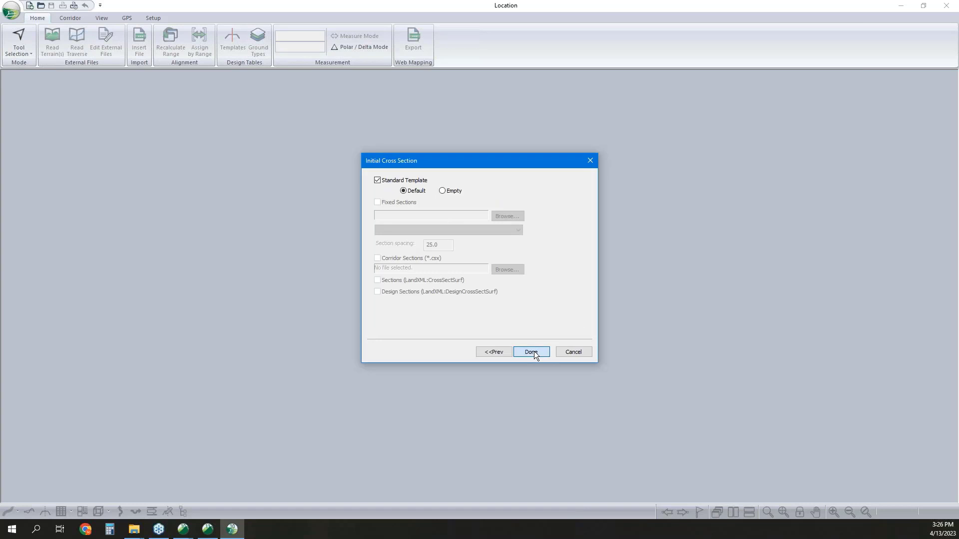
click(533, 353)
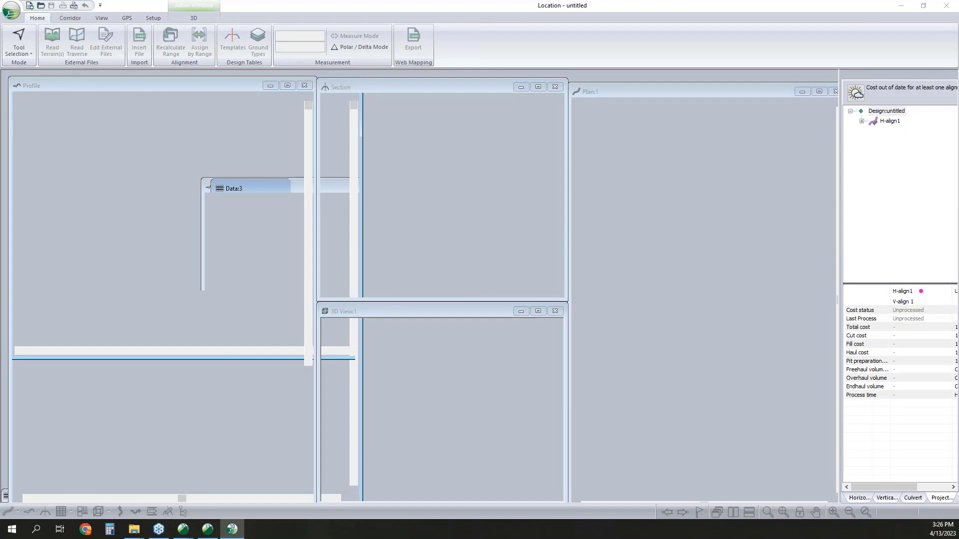
Step: Display and shade the triangles of Topo Merged W Pit.terx in the 3D view in 50% grey with an alpha channel of 200
scroll(669, 308, down, 5)
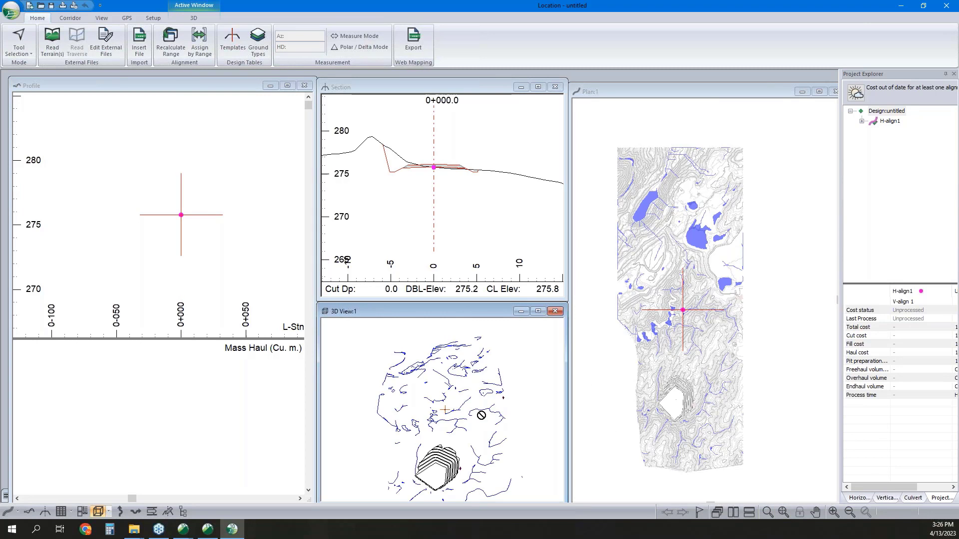
right_drag(478, 428, 470, 377)
click(511, 382)
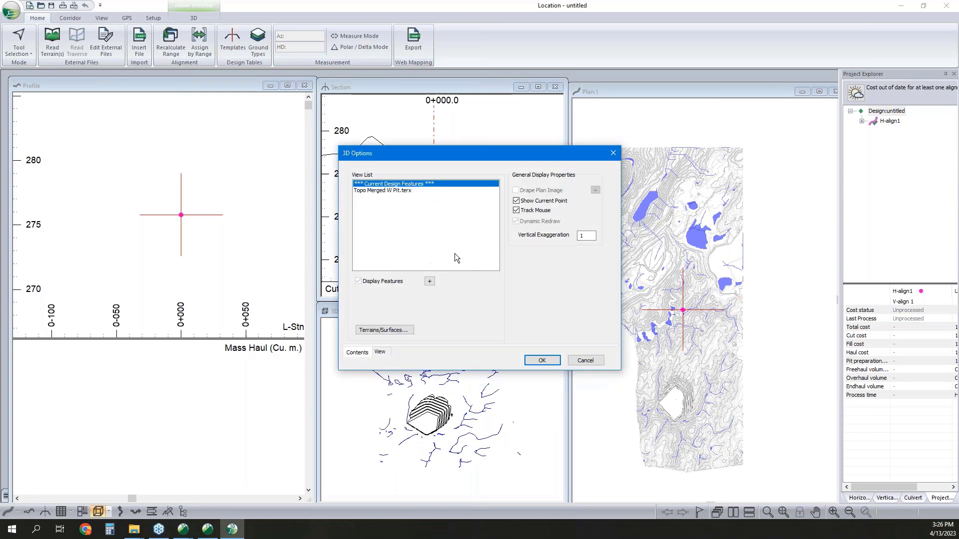
click(399, 191)
click(358, 292)
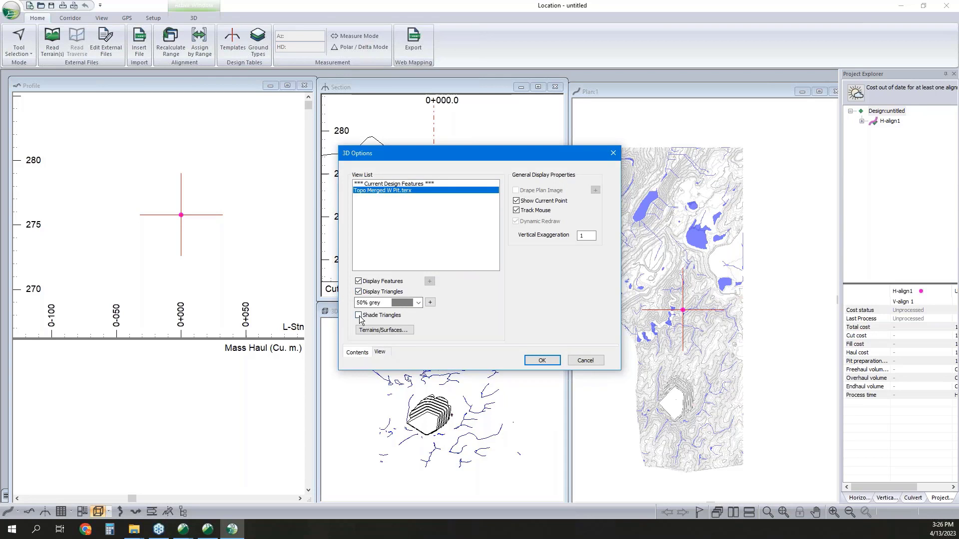
click(433, 303)
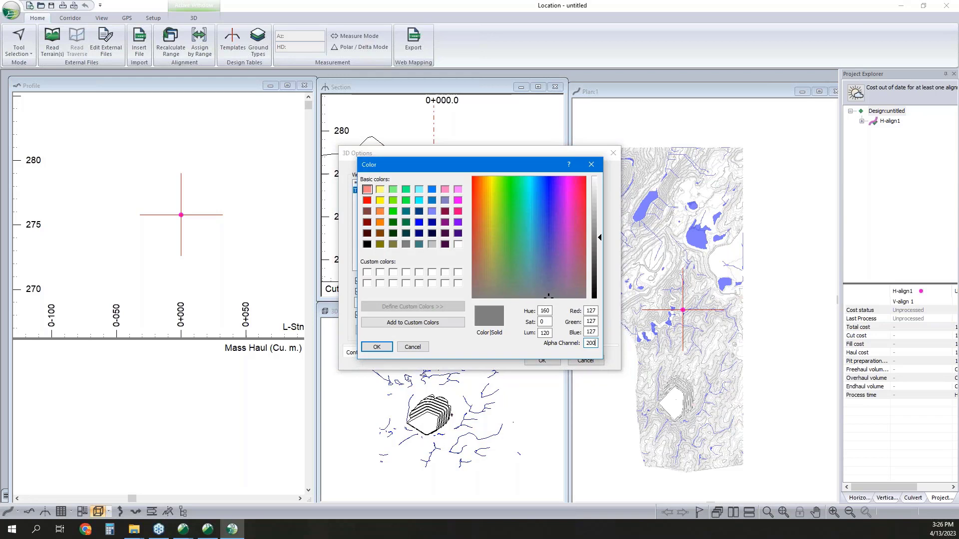
click(376, 347)
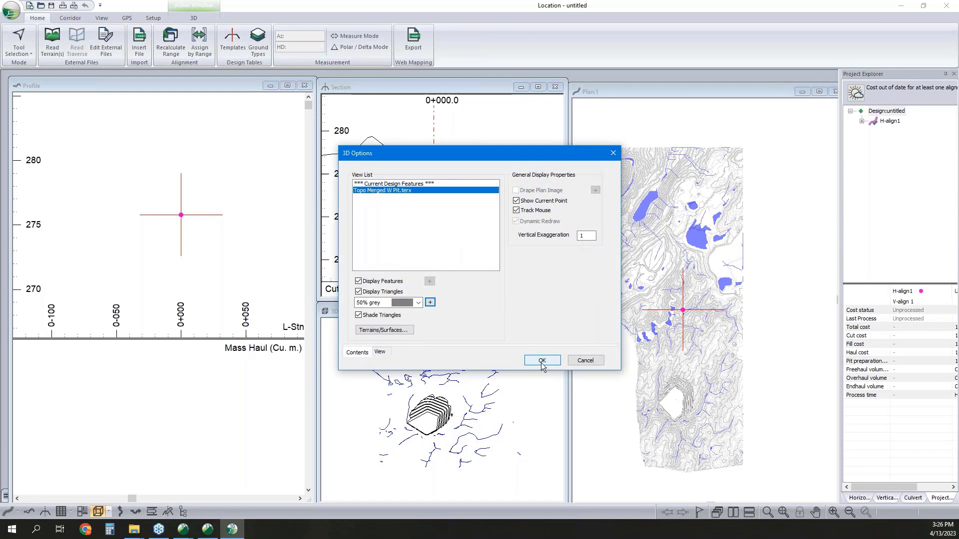
click(541, 362)
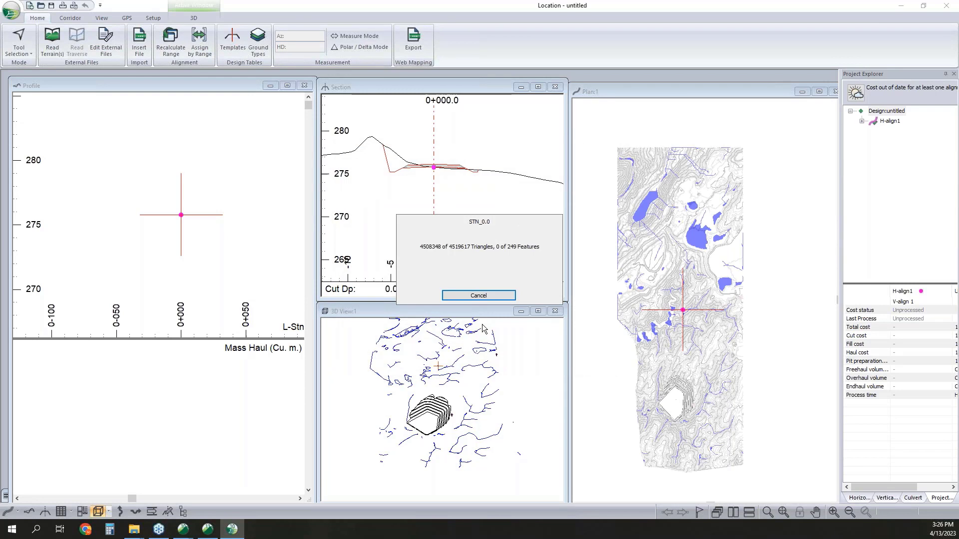
Step: Add the H-align1 corridor surface, using the Final Merged Surface layer, to the 3D view's reference surfaces
scroll(435, 380, up, 4)
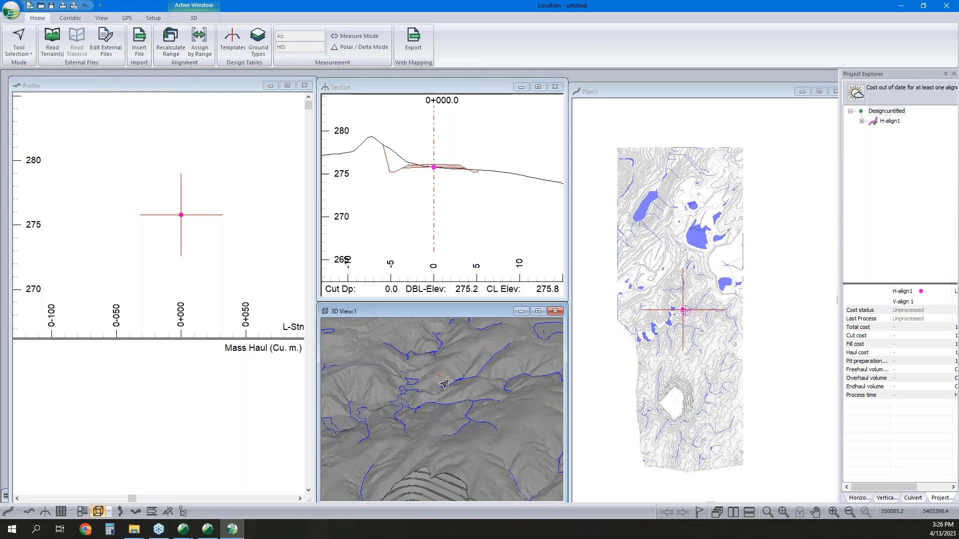
scroll(446, 389, down, 1)
right_click(444, 408)
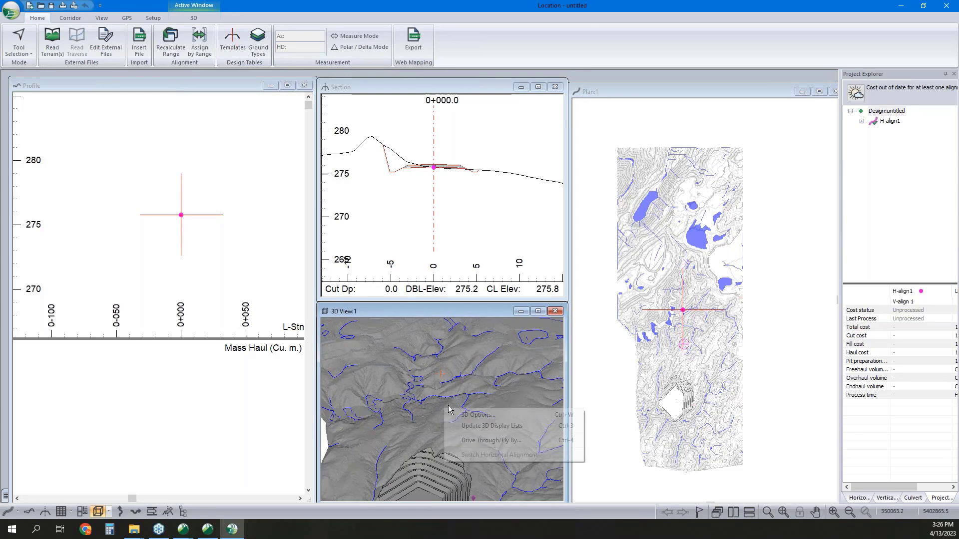
click(509, 413)
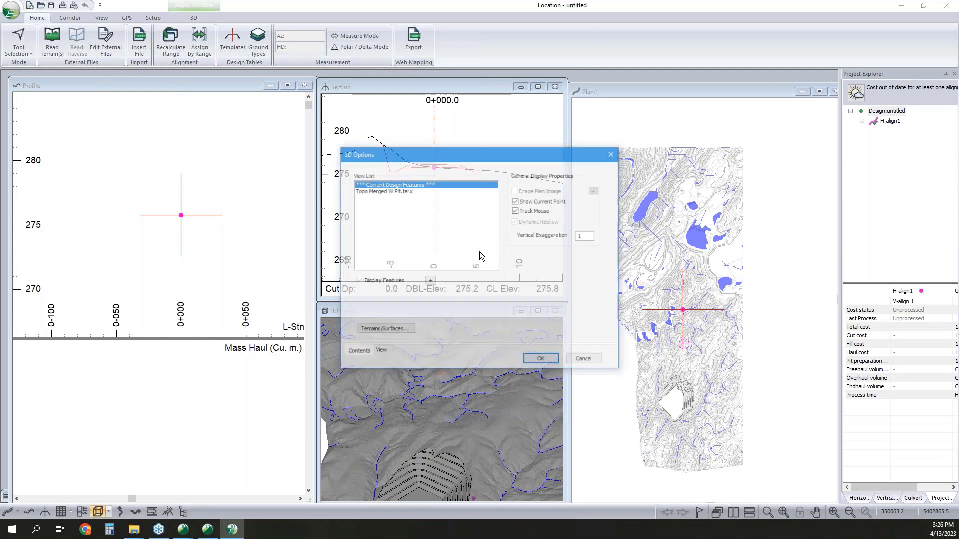
key(Return)
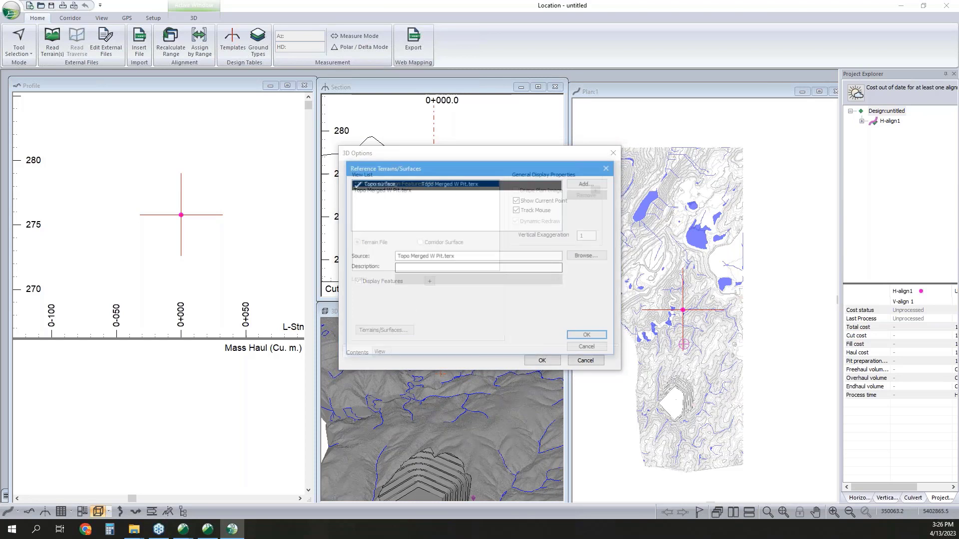
click(589, 182)
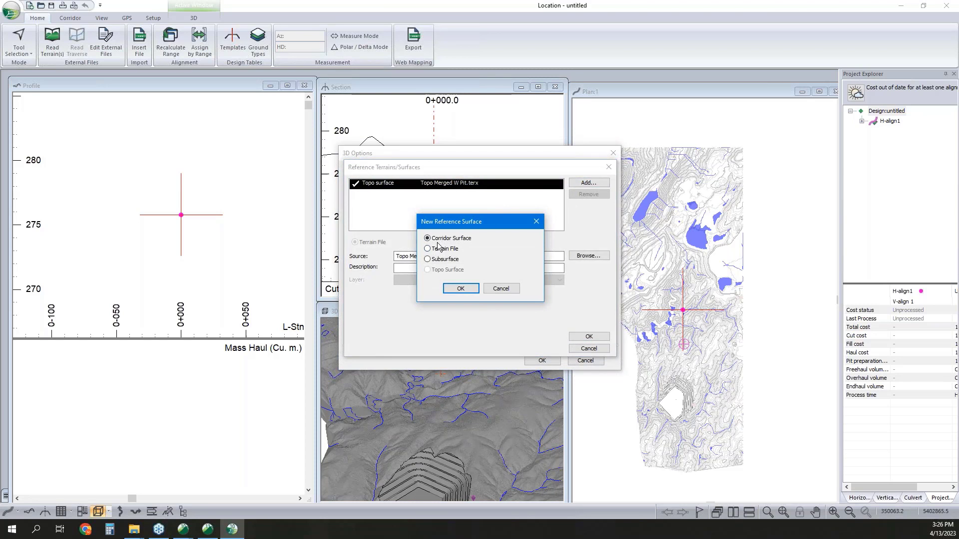
click(472, 291)
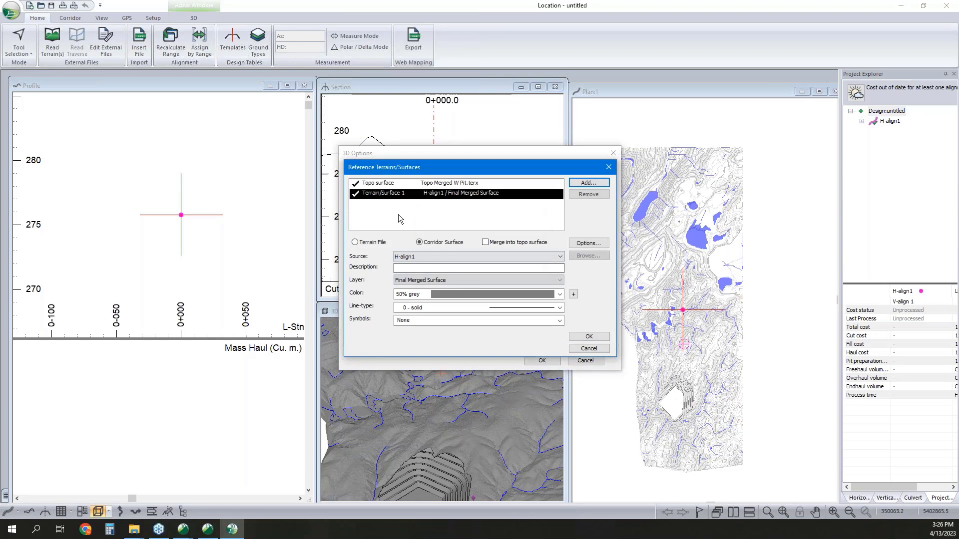
Step: Color the H-align1 / Final Merged Surface cyan and apply the 3D display options
click(453, 294)
scroll(462, 135, up, 3)
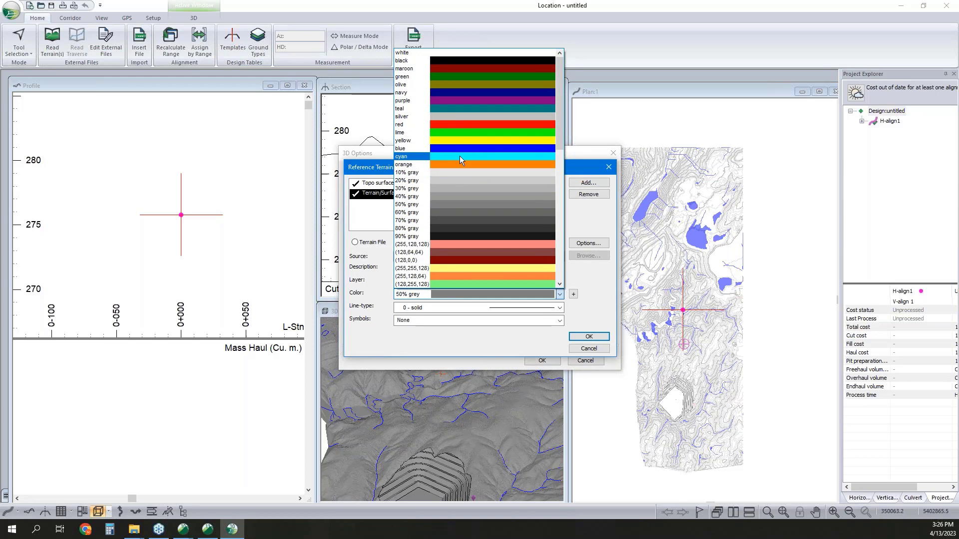
click(460, 156)
click(589, 338)
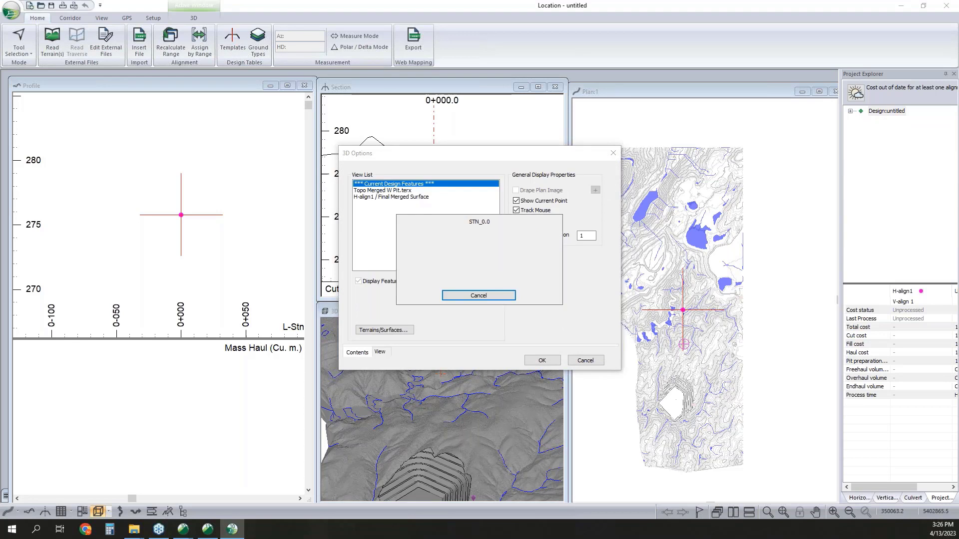
click(544, 360)
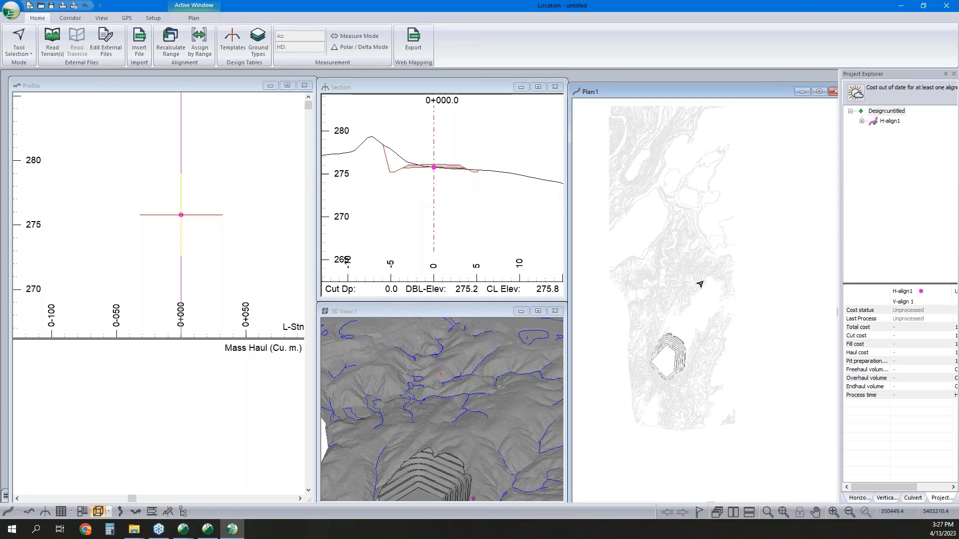
Step: Using the Add/Edit IP tool, move the alignment's starting IP to the natural ground just east of the pit
right_click(699, 278)
click(737, 293)
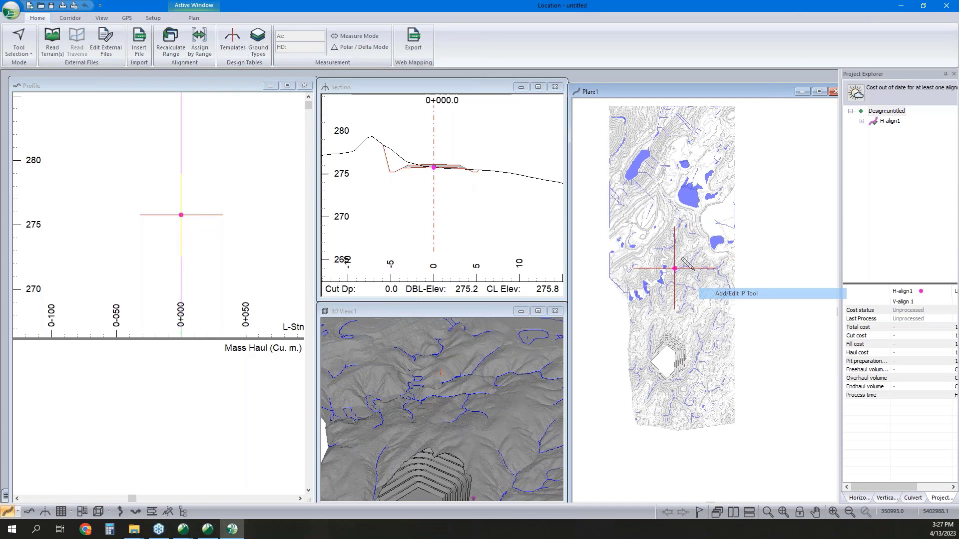
drag(675, 268, 684, 357)
scroll(685, 356, up, 1)
scroll(684, 356, up, 3)
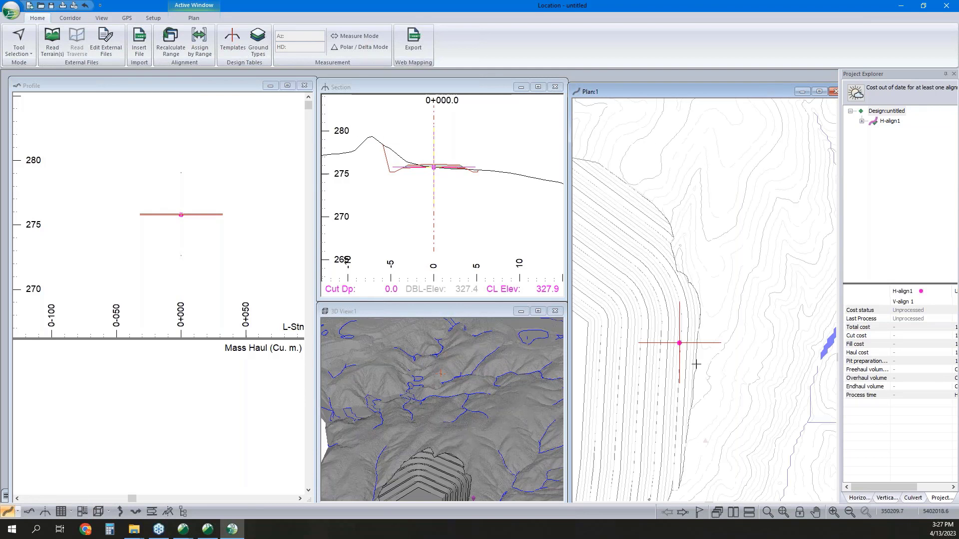
drag(704, 441, 704, 441)
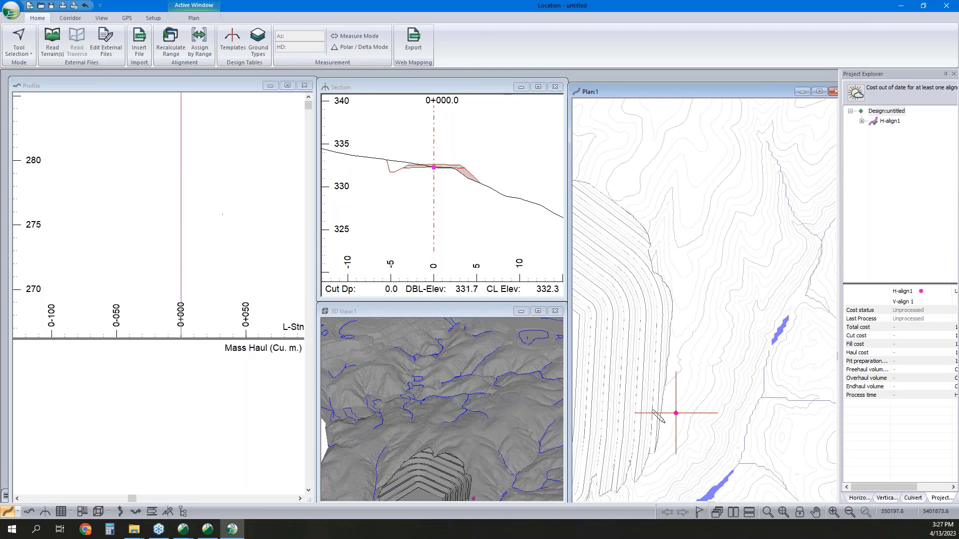
scroll(669, 363, down, 2)
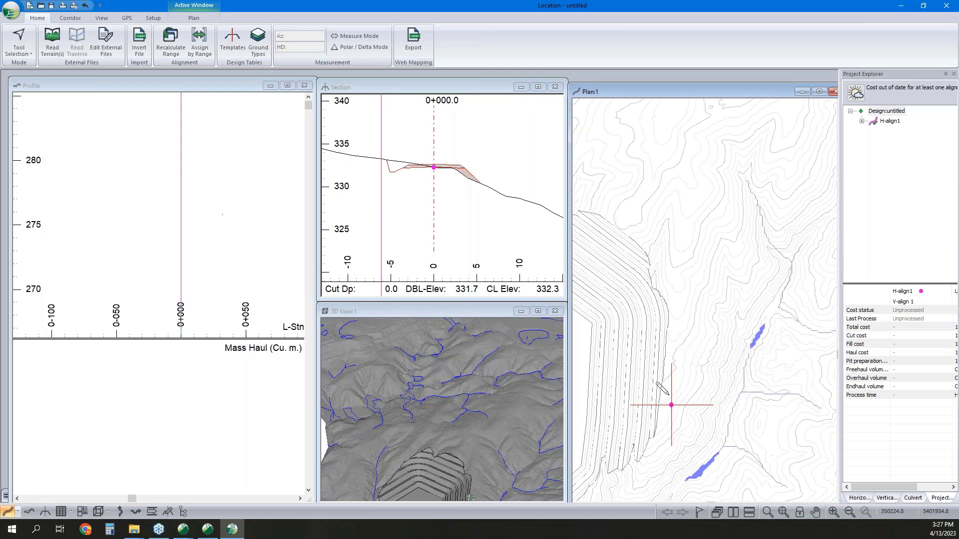
Step: Draw a first alignment tangent about 242 m long, running north-northeast beside the pit, and fit its profile to the window
drag(672, 404, 698, 302)
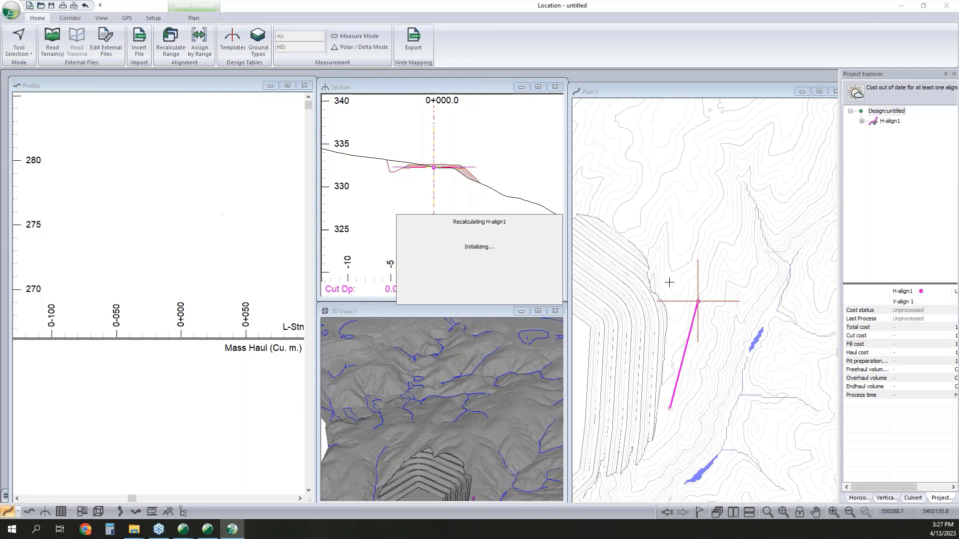
click(224, 90)
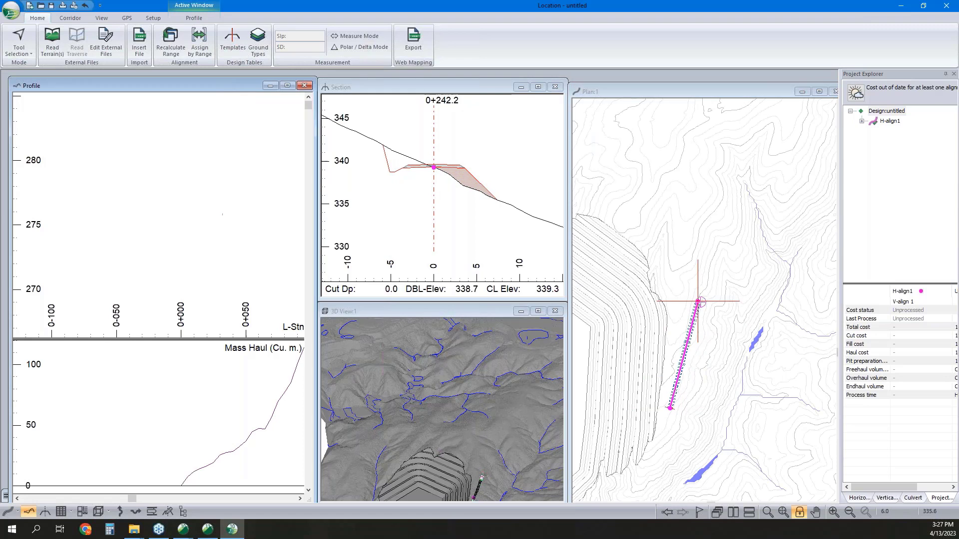
click(782, 512)
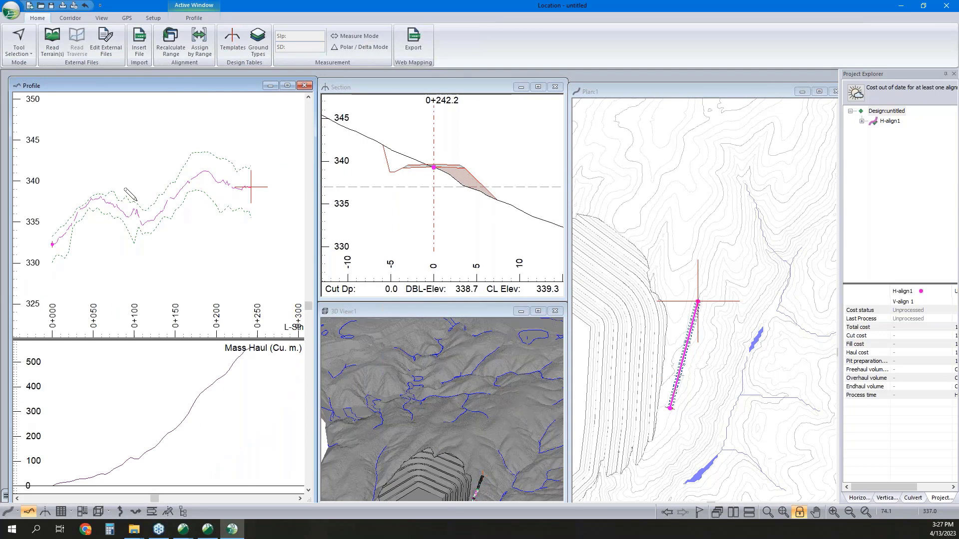
Step: Examine the new road corridor beside the pit in 3D and its cross-section at station 0+130
middle_drag(500, 463, 495, 378)
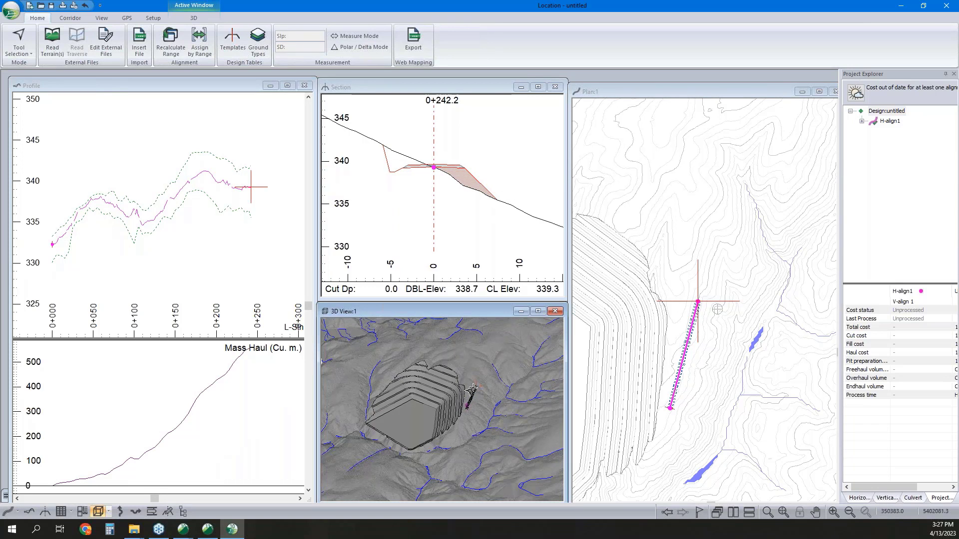
scroll(472, 389, up, 3)
scroll(479, 380, up, 3)
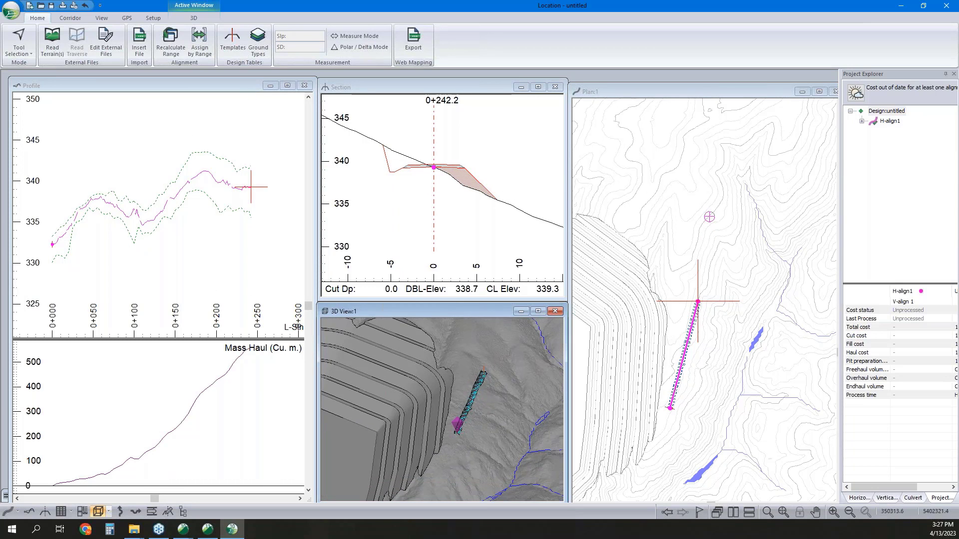
right_click(659, 265)
click(669, 272)
click(695, 318)
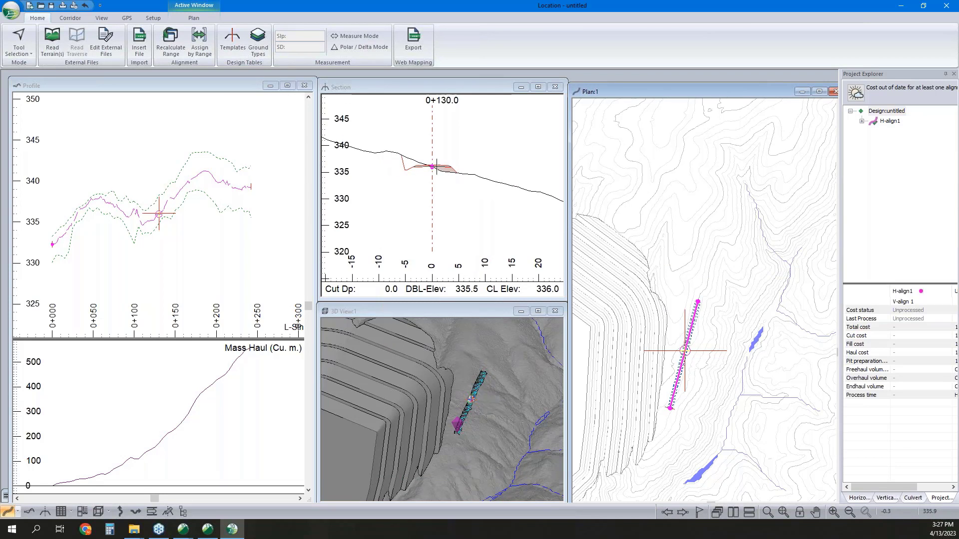
mouse_move(443, 170)
Step: Examine the HAUL - Haul Road template and the default parameters of its left Mine Road with Safety Berm II component
click(233, 47)
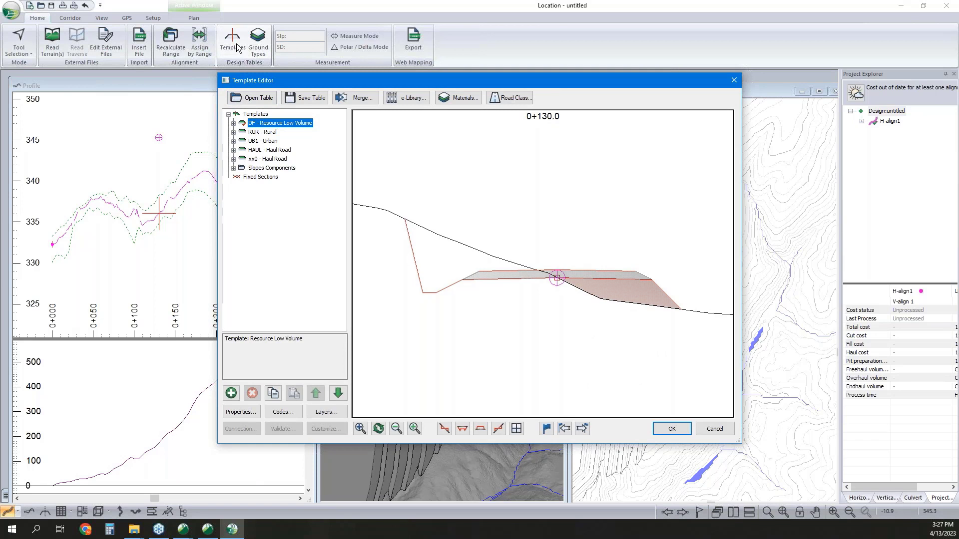
click(288, 152)
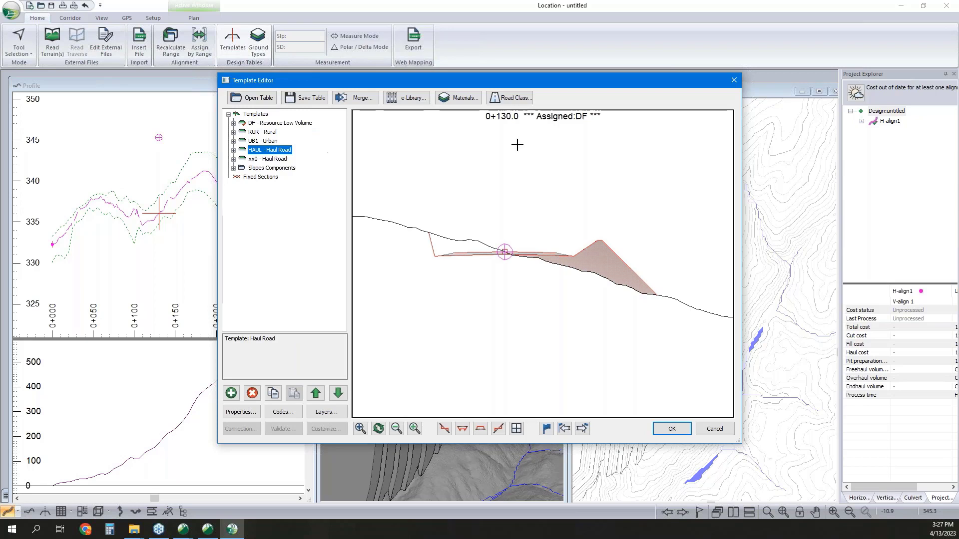
double_click(267, 152)
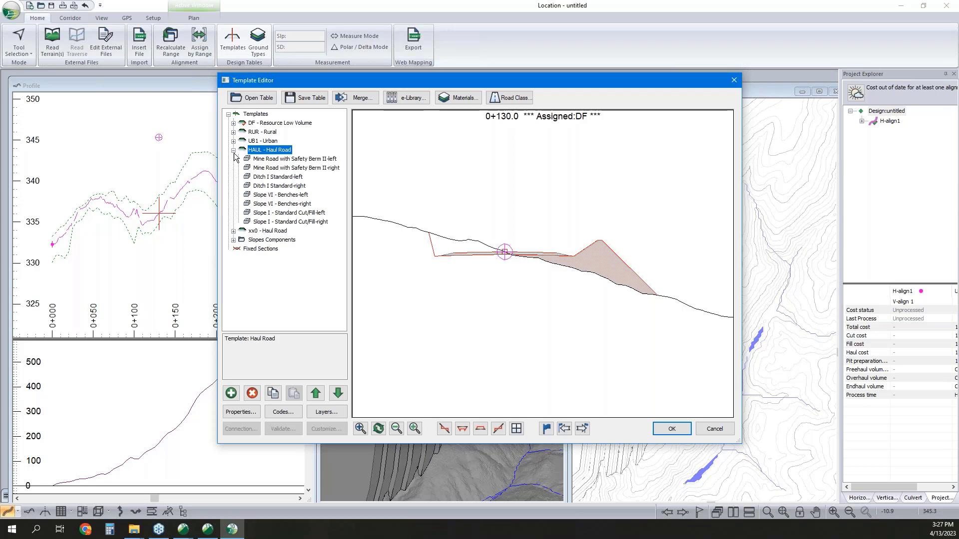
click(267, 160)
double_click(267, 158)
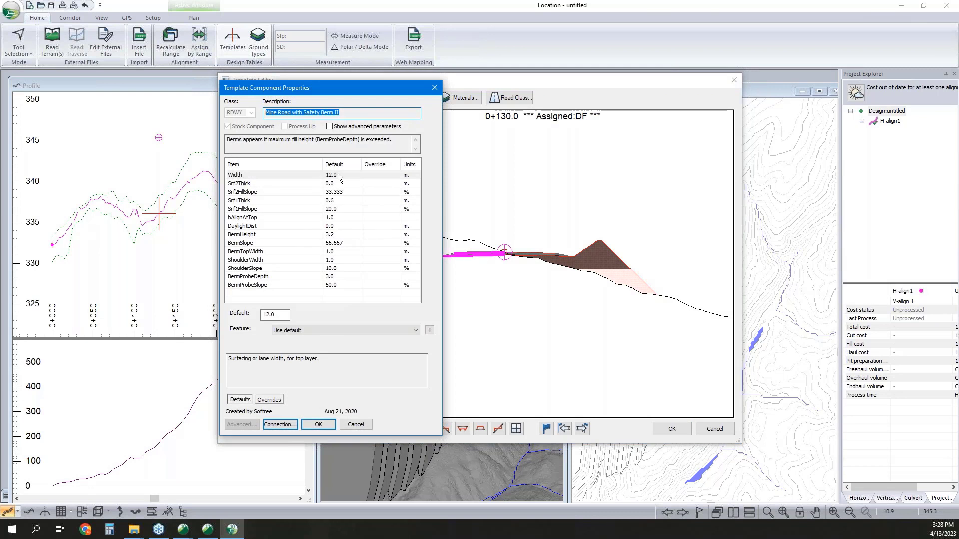
click(357, 425)
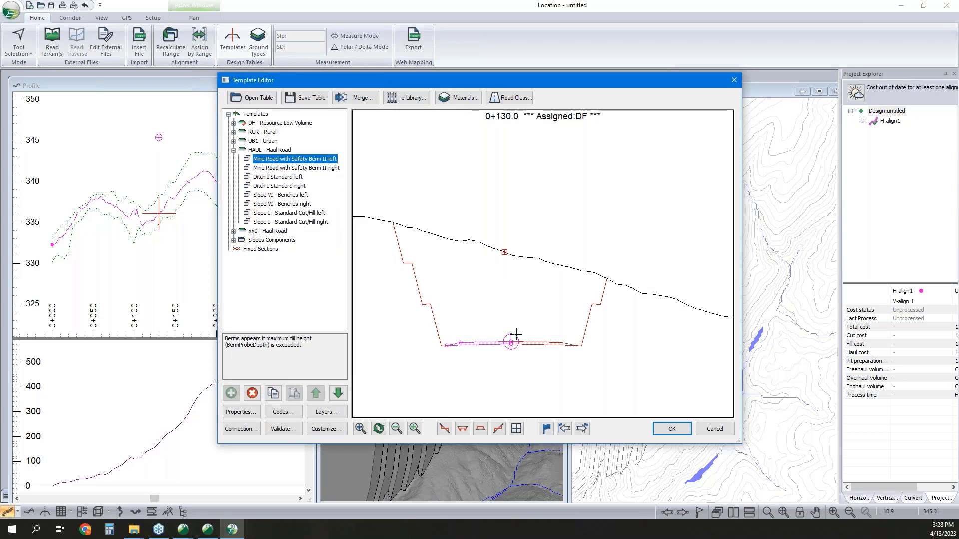
Step: Shift the Haul Road preview section between fill and cut to examine its safety berm and benched slopes
drag(516, 334, 526, 233)
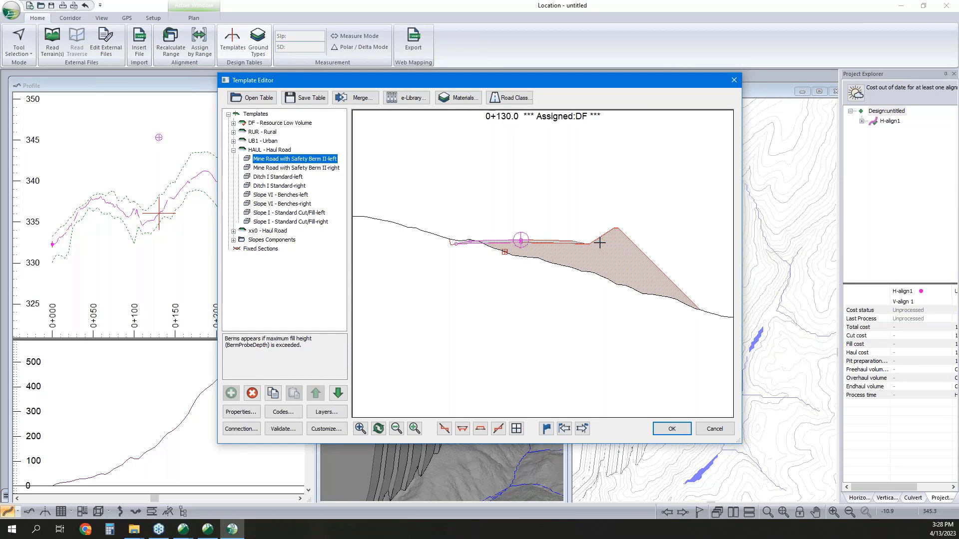
mouse_move(575, 247)
drag(535, 238, 544, 297)
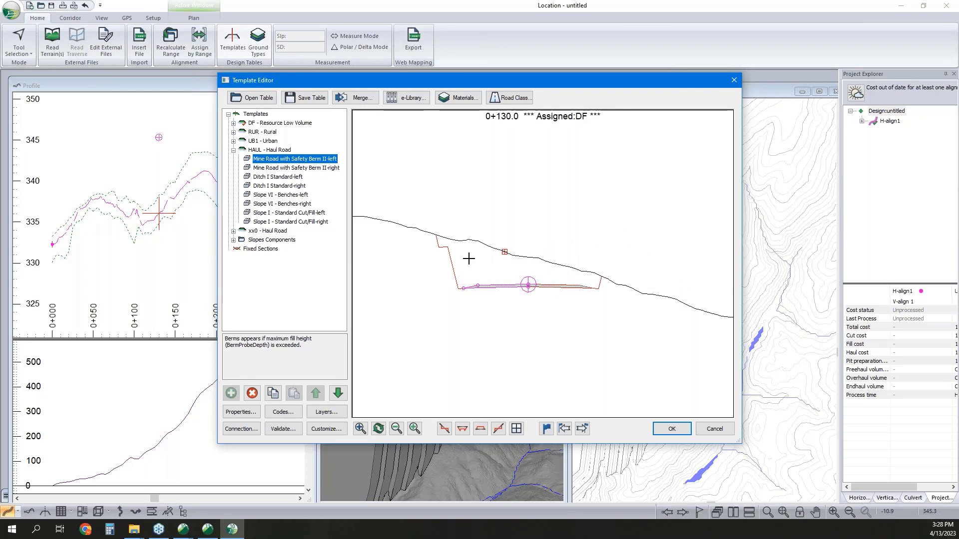
mouse_move(586, 279)
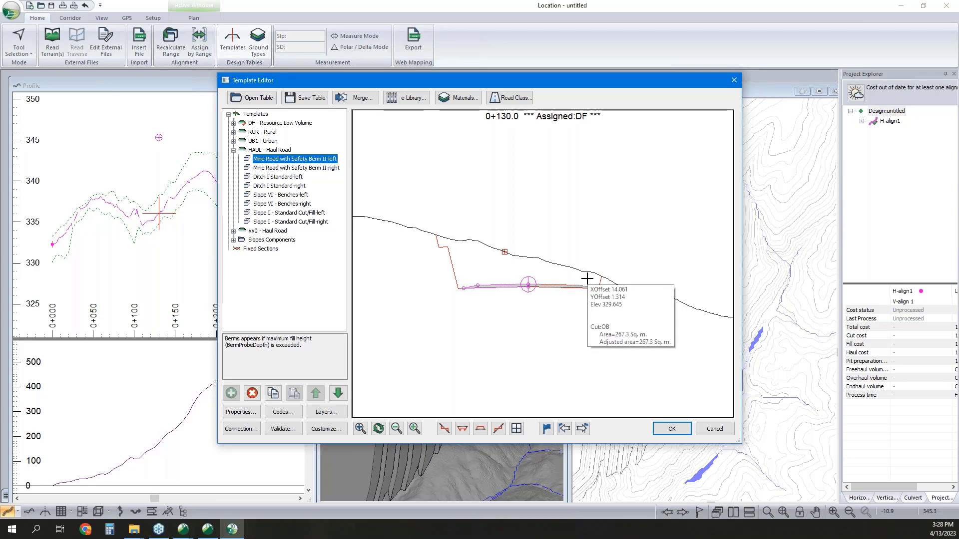
Step: Compare the xx0 - Haul Road template's preview section with the HAUL - Haul Road template
click(234, 151)
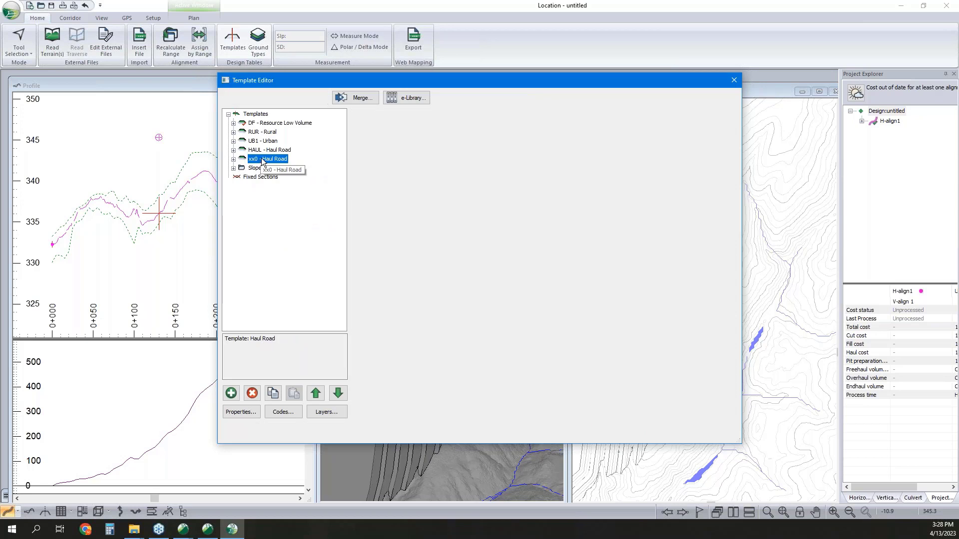
click(267, 159)
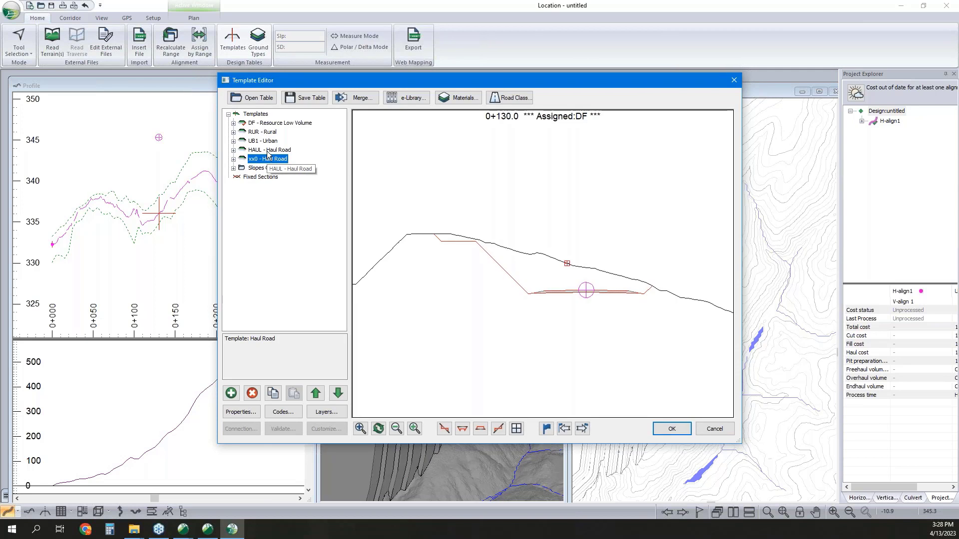
click(268, 151)
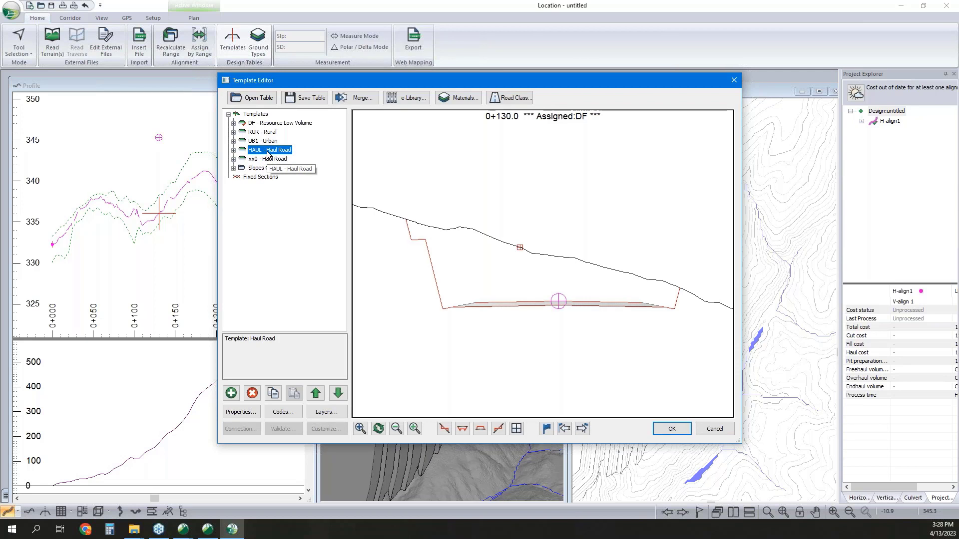
Step: Copy the DF - Resource Low Volume template, paste it as a new template, and select the copy's Resource I-left component
click(276, 125)
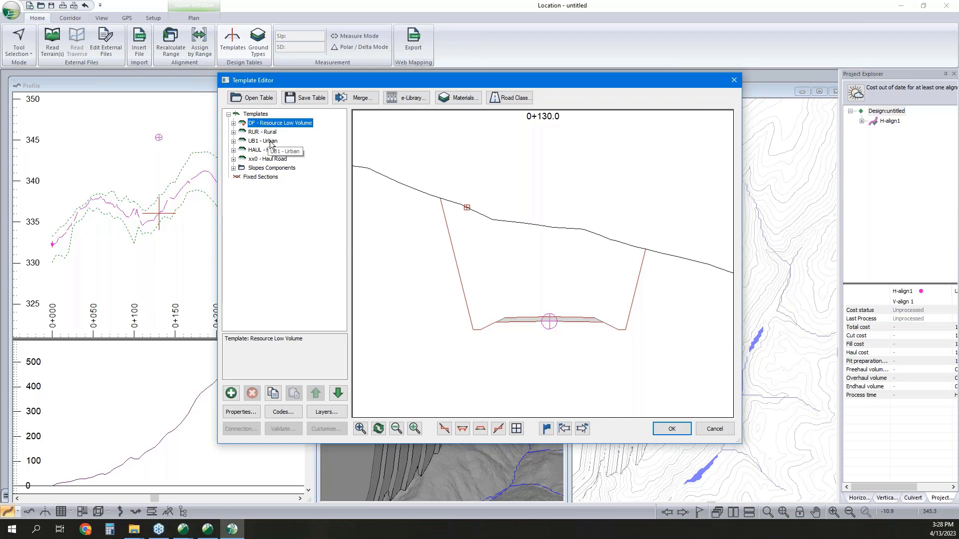
right_click(277, 124)
click(314, 176)
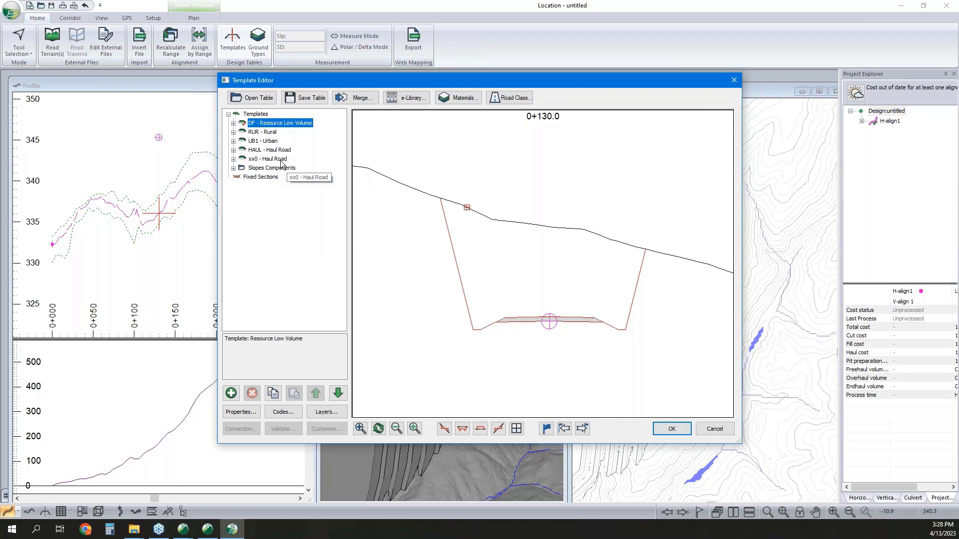
right_click(281, 160)
mouse_move(322, 228)
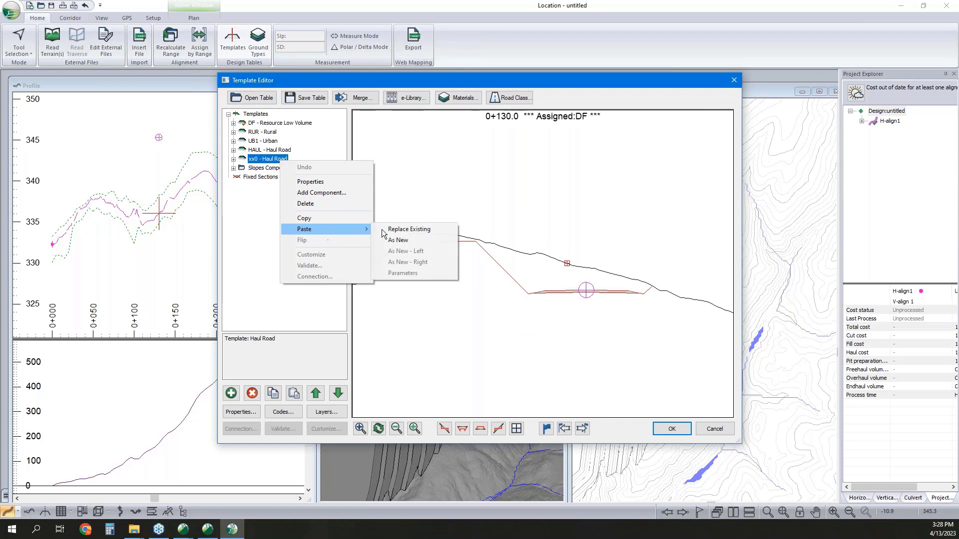
click(409, 241)
double_click(263, 178)
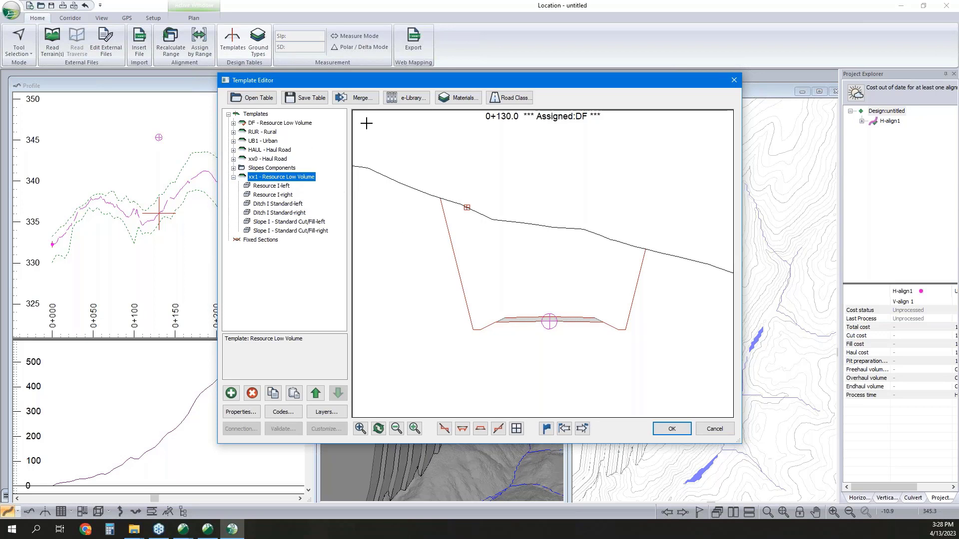
click(272, 186)
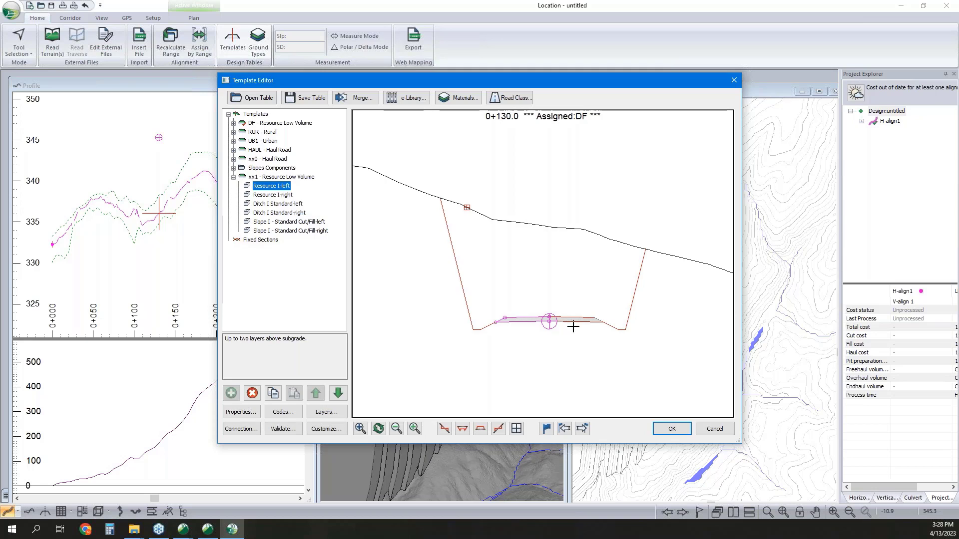
Step: Retrieve all the template component groups FF1 to FF9 from the e-Library, overwriting the existing Slopes Components
click(415, 102)
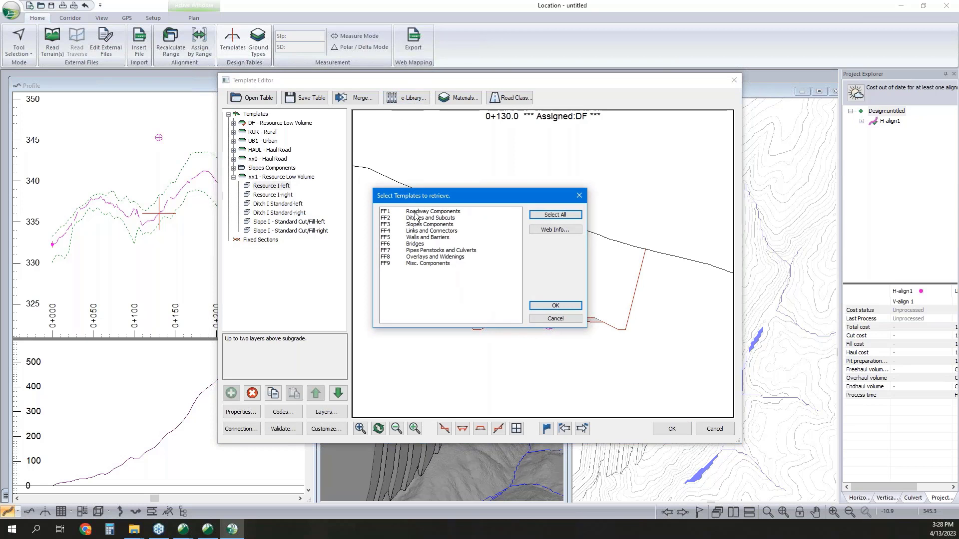
click(417, 213)
shift+click(420, 265)
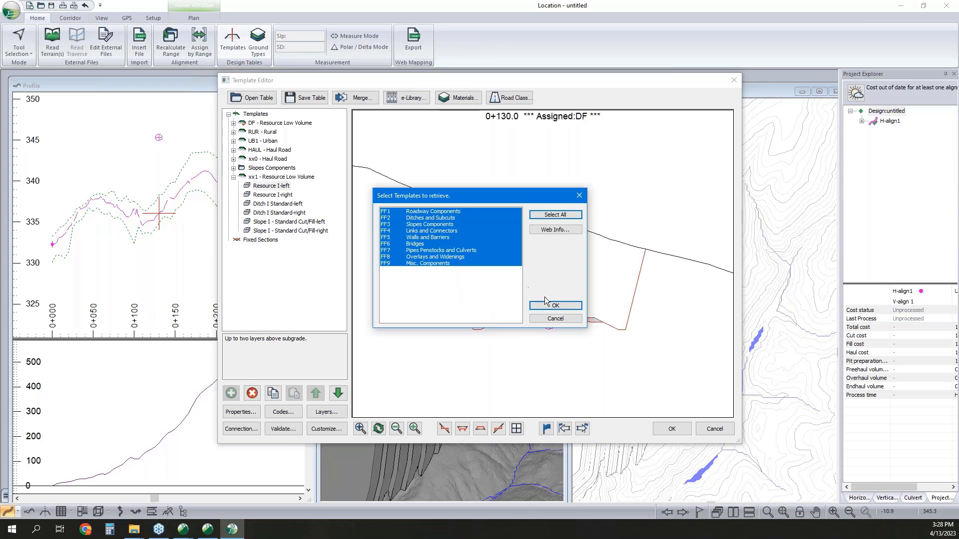
click(554, 305)
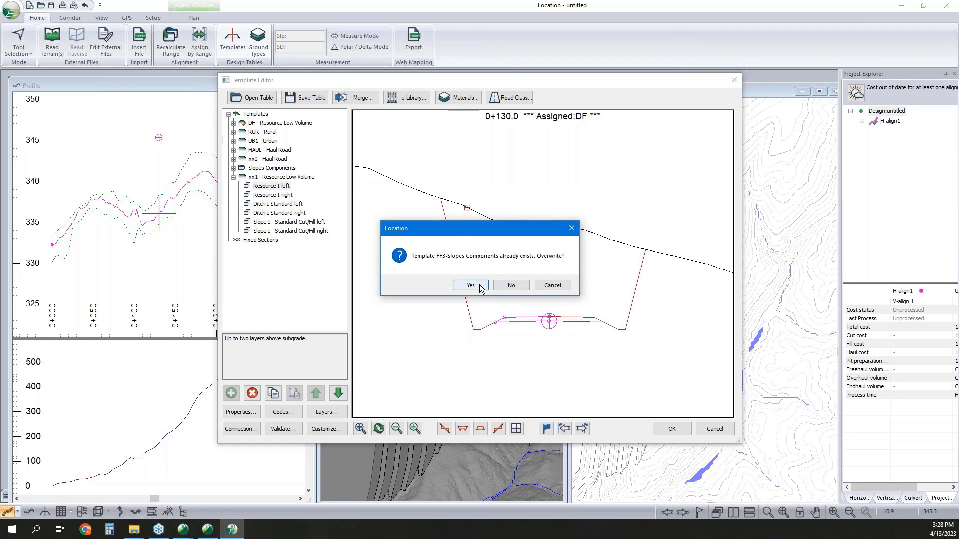
click(470, 285)
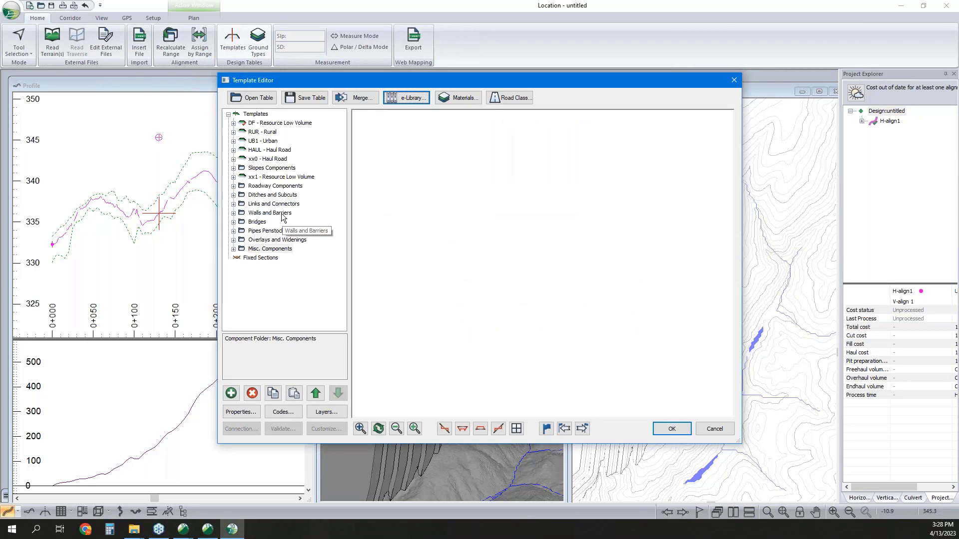
Step: Preview the Mine Road with Safety Berm II-left component from Roadway Components in fill and copy it
click(239, 192)
scroll(293, 262, down, 2)
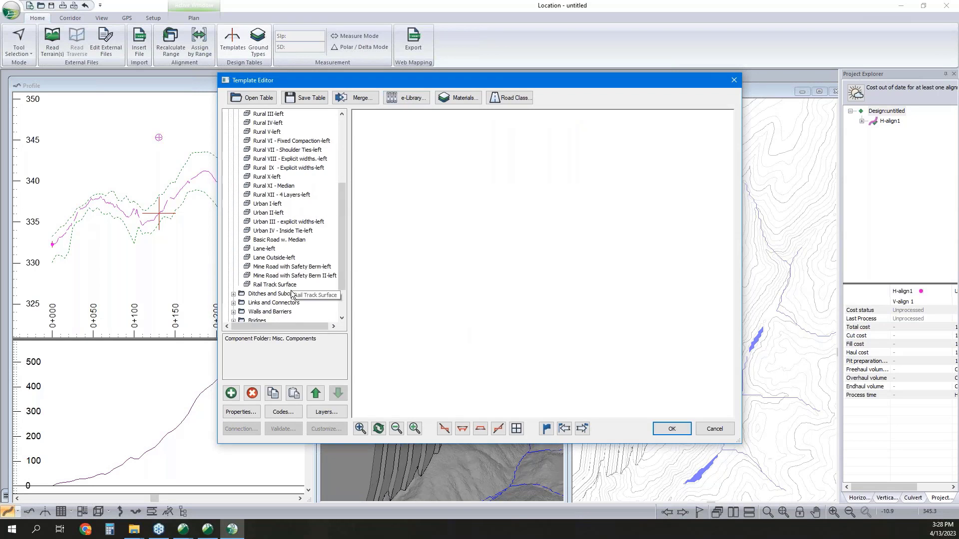
click(294, 276)
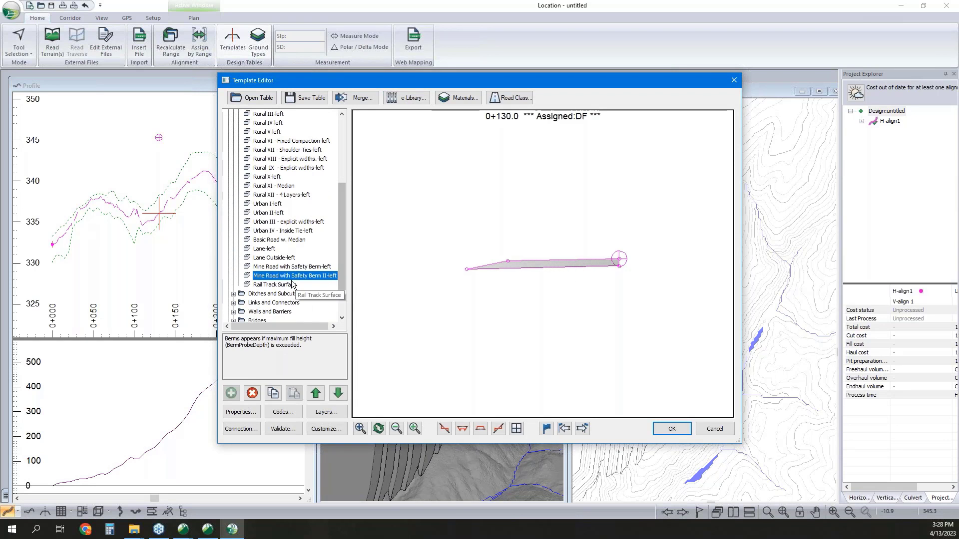
drag(527, 297, 561, 175)
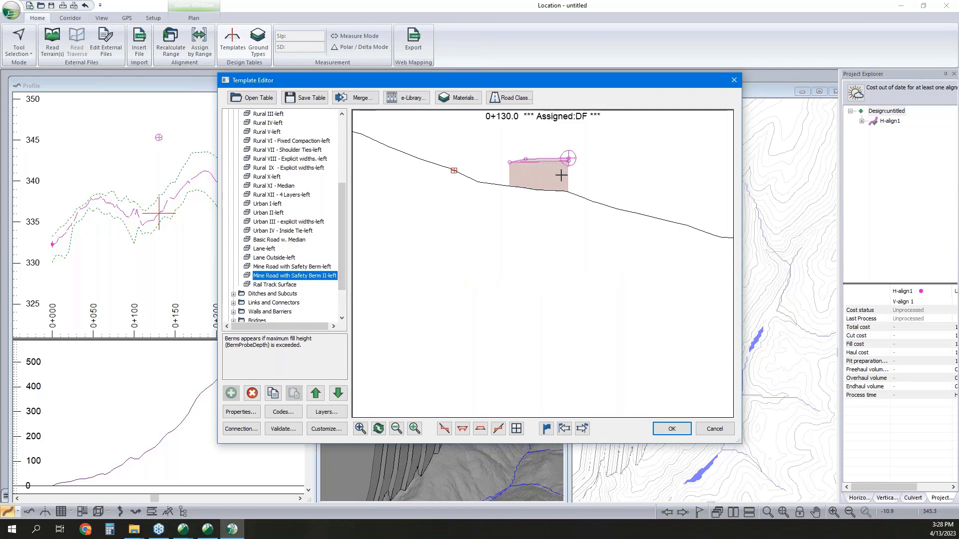
right_click(300, 279)
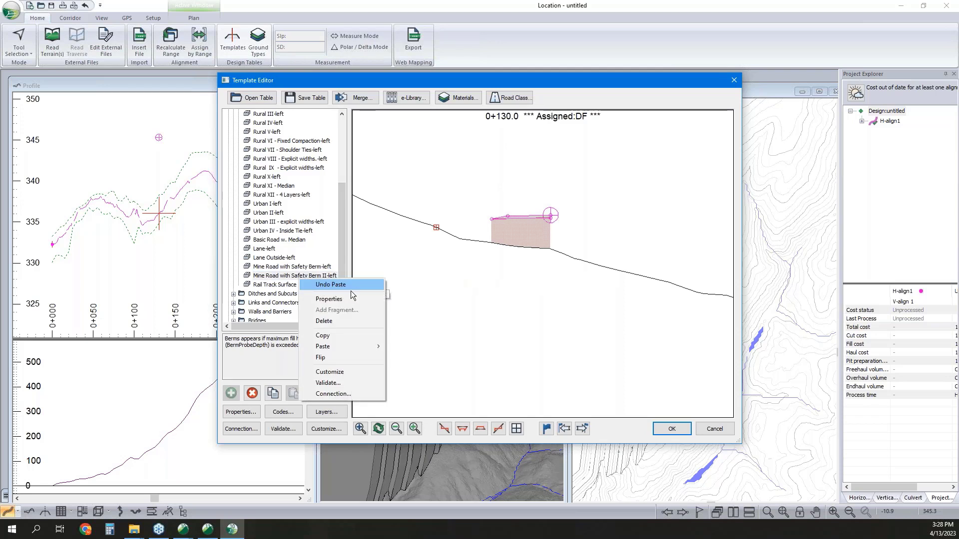
click(345, 335)
Step: Replace the Resource I-left component of the xx1 - Resource Low Volume template with the copied Mine Road with Safety Berm II-left
scroll(301, 218, up, 5)
double_click(272, 177)
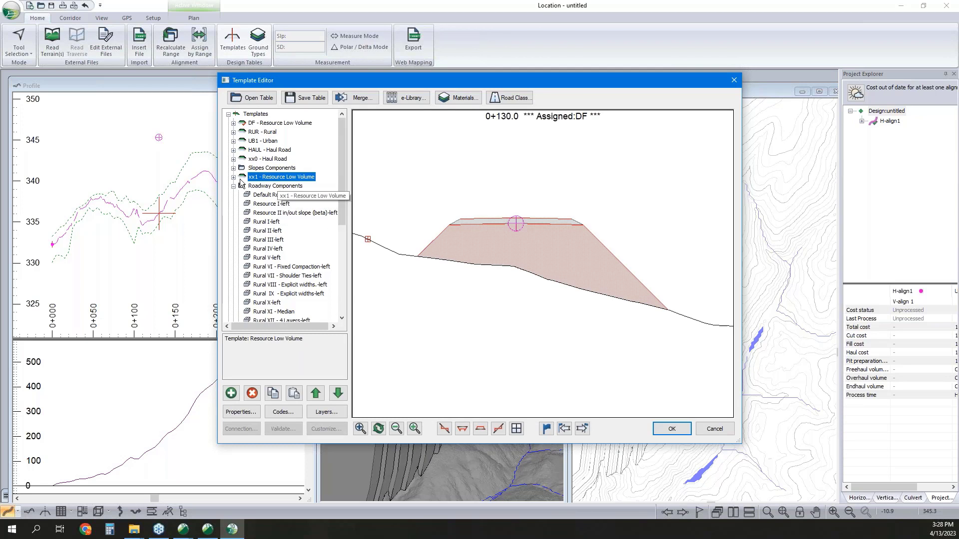
click(268, 186)
right_click(264, 190)
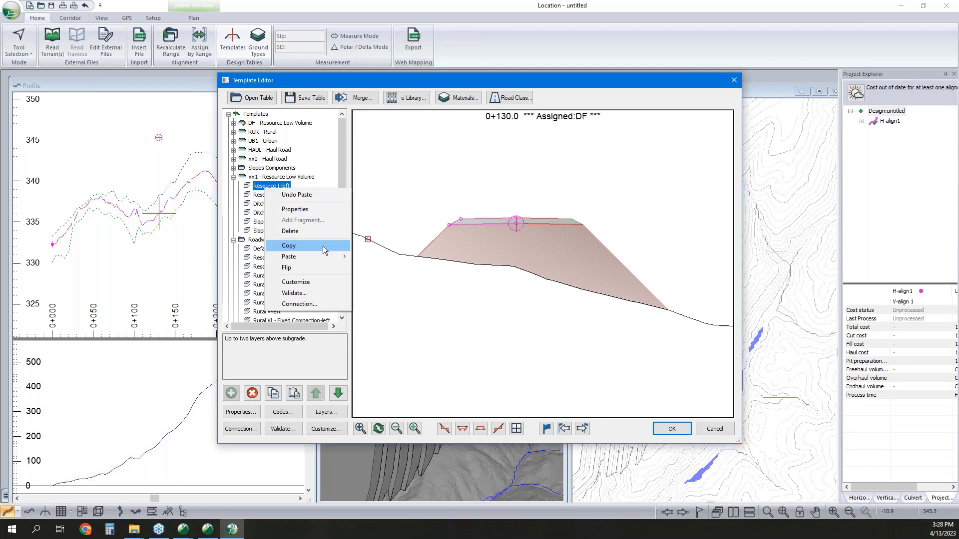
mouse_move(330, 256)
click(376, 279)
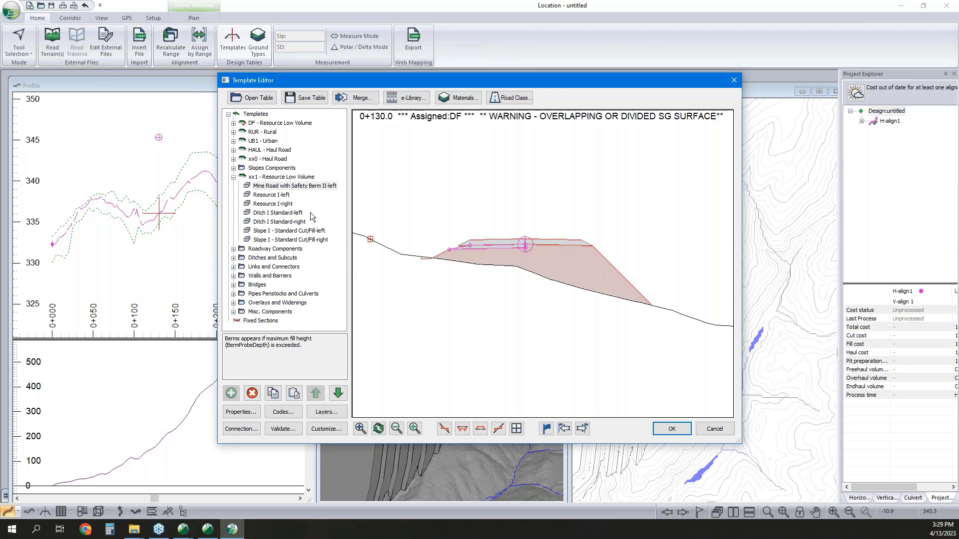
click(271, 195)
click(252, 393)
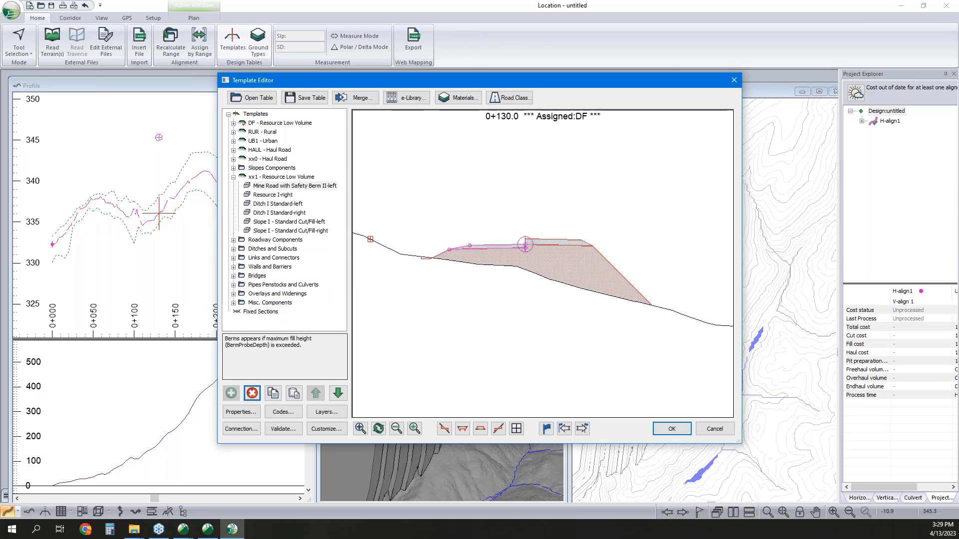
Step: Set the left mine road component's default width to 12 m and berm height to 3 m, and preview it in fill
right_click(278, 185)
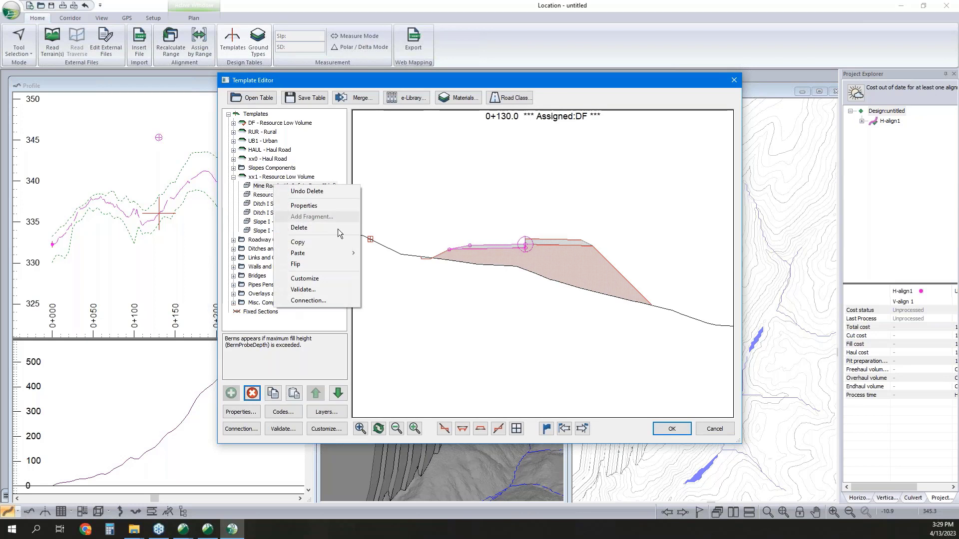
click(303, 206)
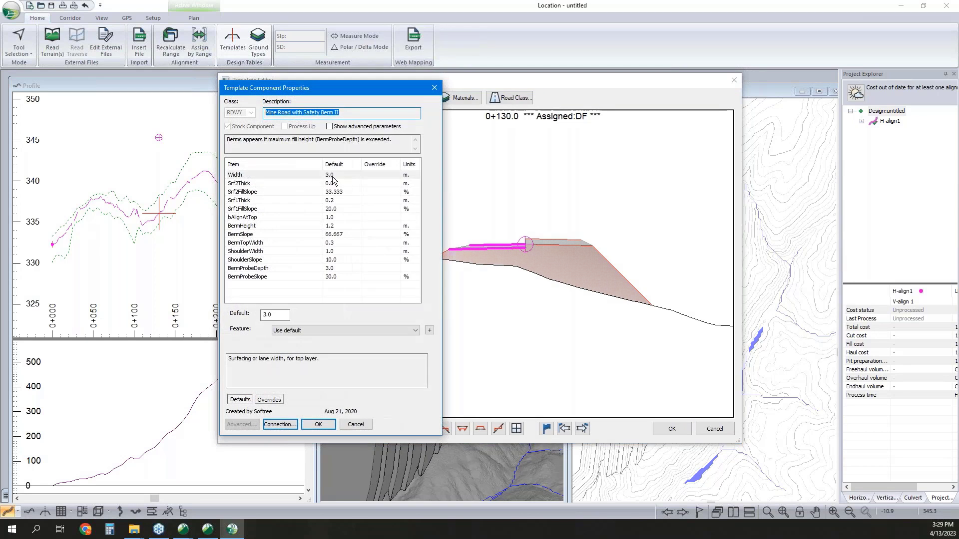
key(shift+Home)
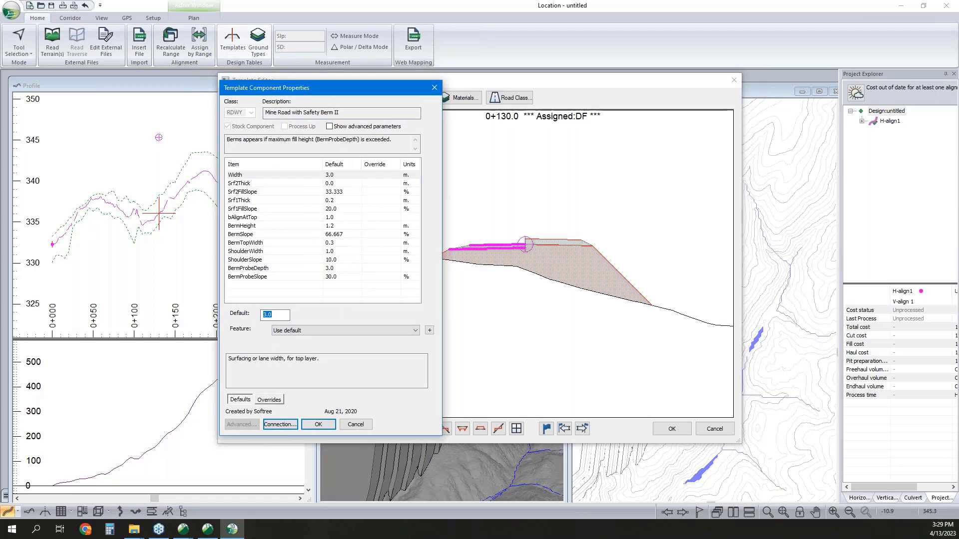
text(12)
click(331, 225)
key(Tab)
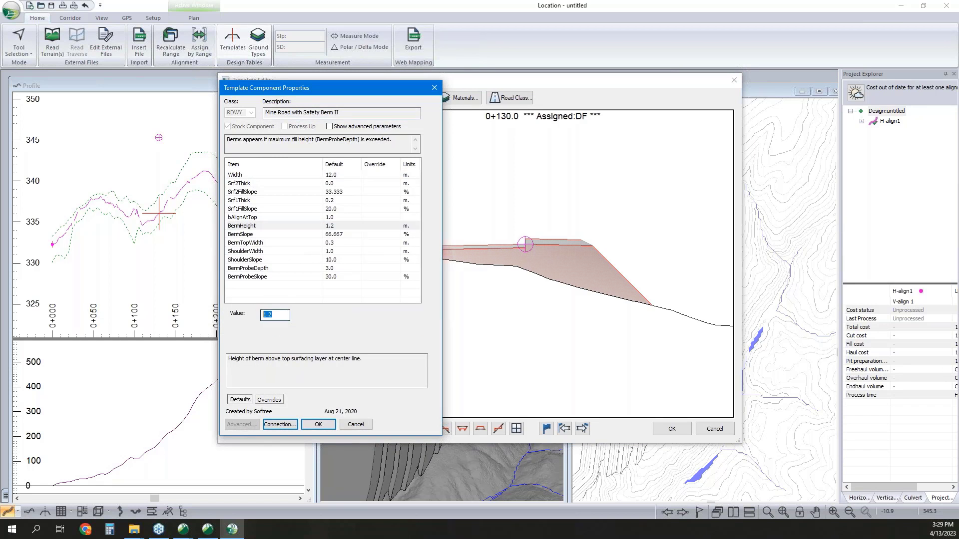
text(3)
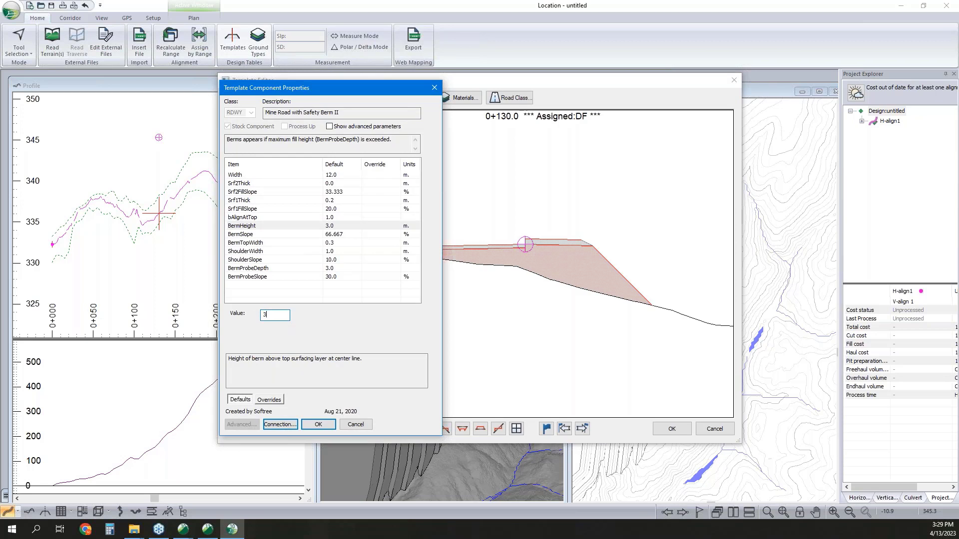
click(318, 425)
click(494, 286)
scroll(561, 242, up, 2)
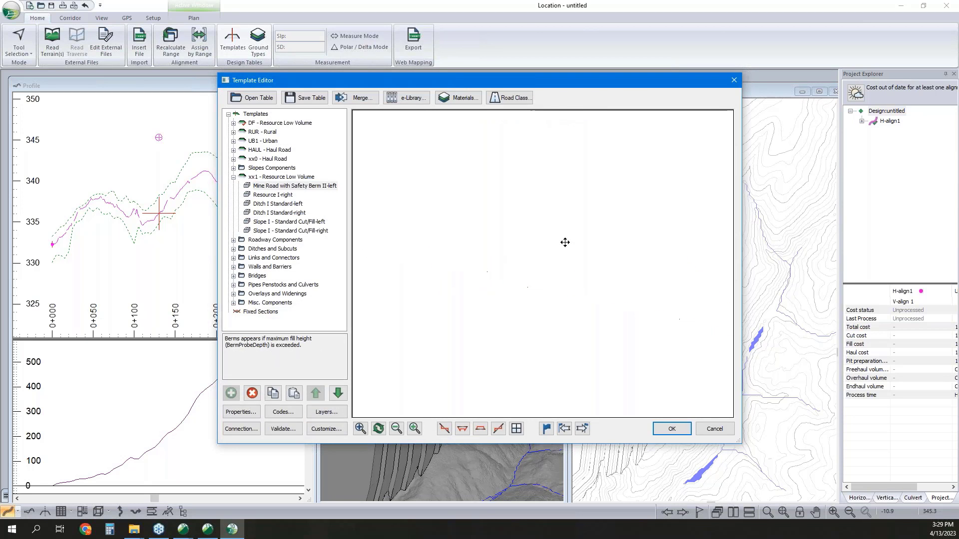
middle_drag(576, 223, 494, 260)
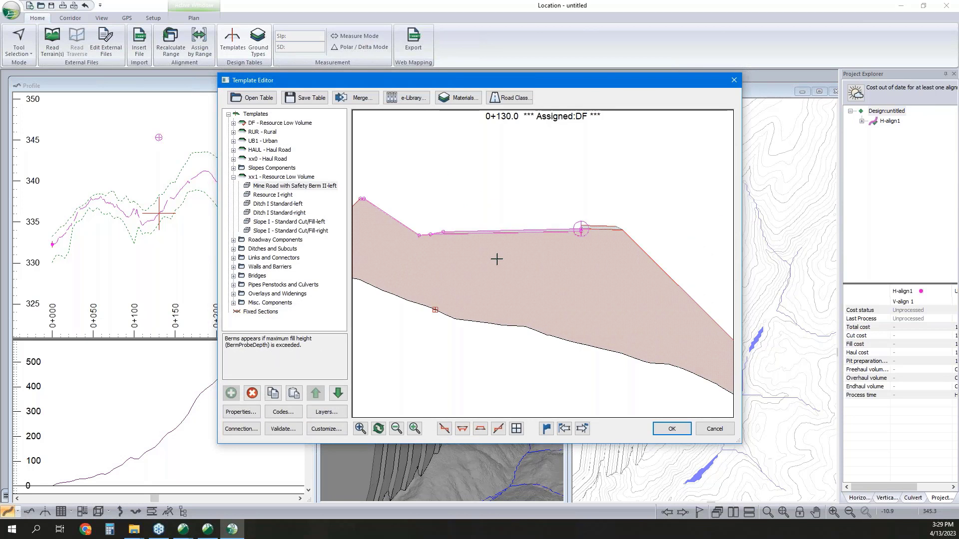
Step: Replace the xx1 template's Resource I-right component with a mirrored copy of the left Mine Road with Safety Berm II component
click(278, 195)
click(252, 393)
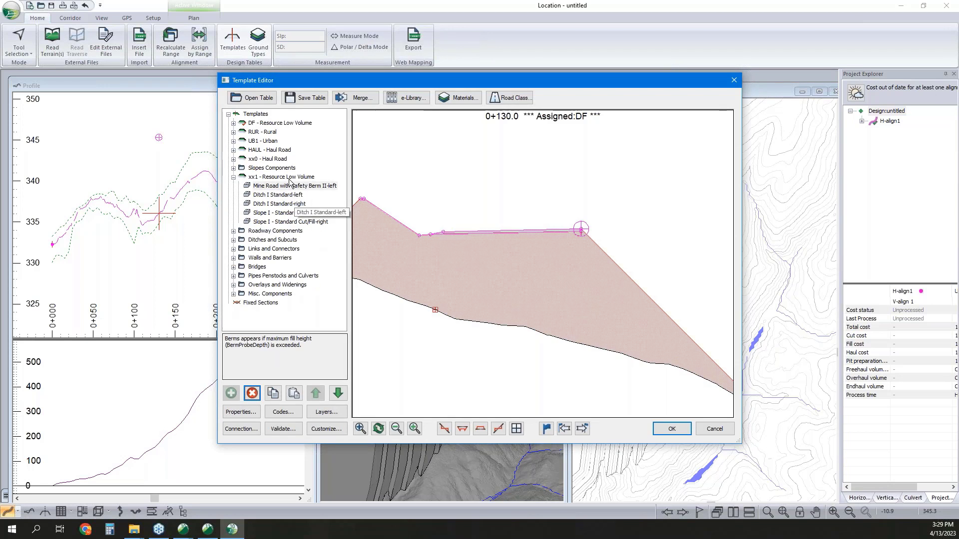
right_click(283, 188)
click(316, 244)
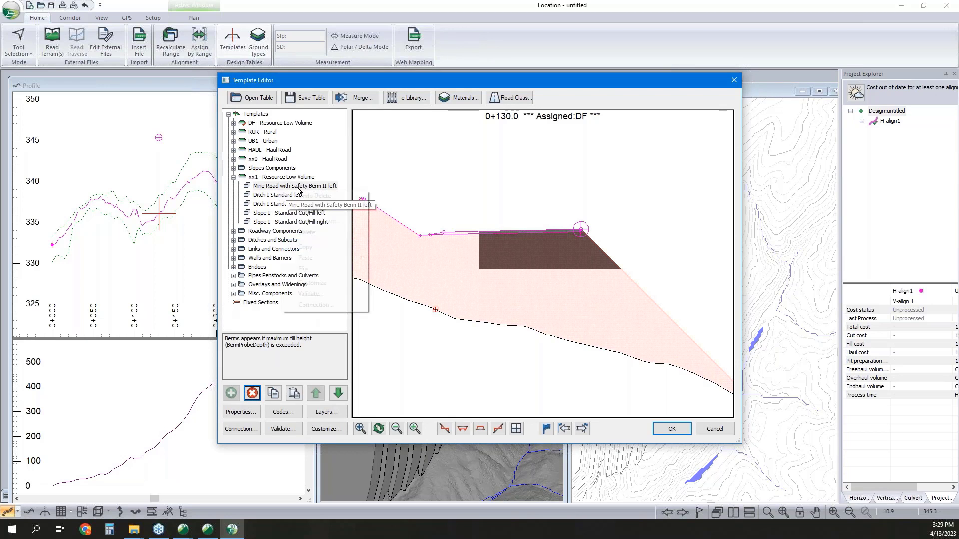
right_click(282, 191)
mouse_move(335, 256)
click(400, 290)
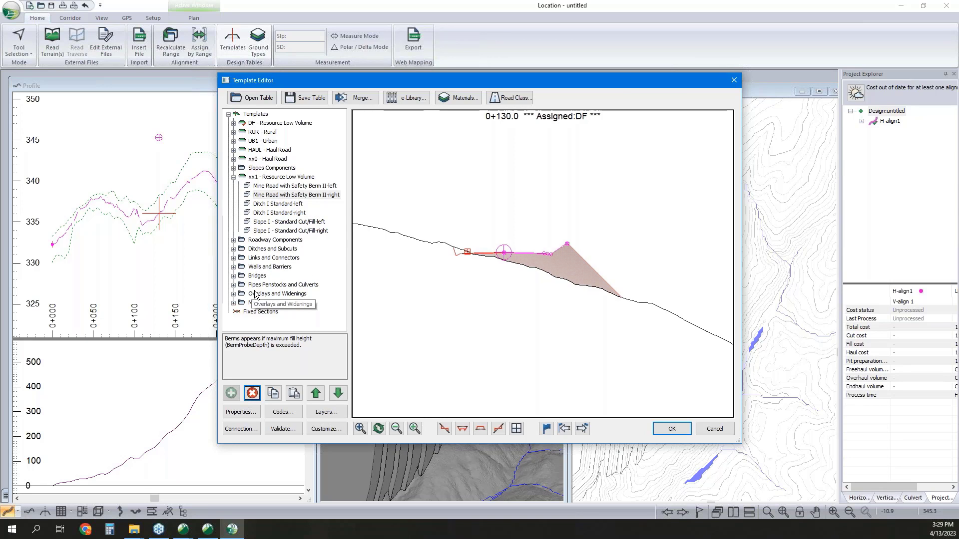
mouse_move(553, 261)
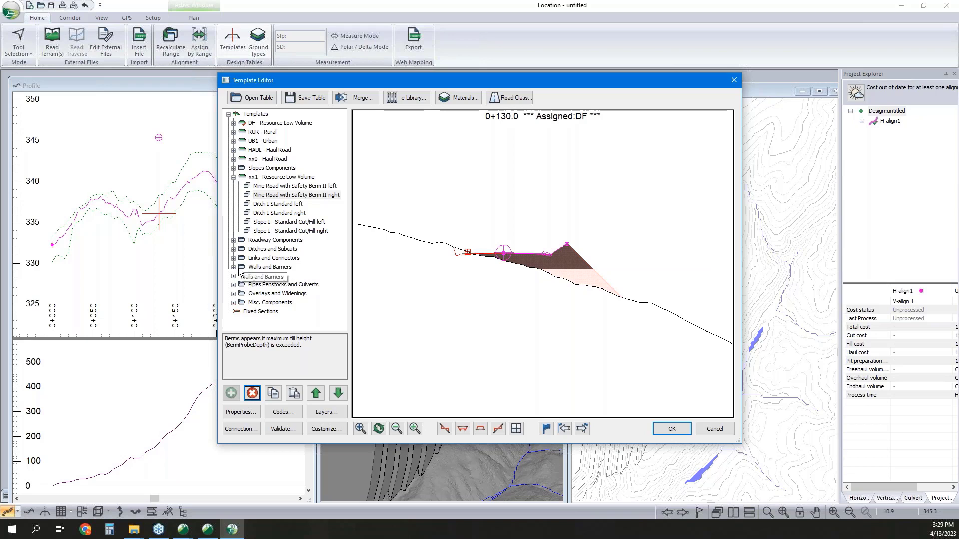
Step: Examine the Slope XVIII - Flat Benches-left component from Slopes Components in a cut section, including its default bench parameters
click(233, 169)
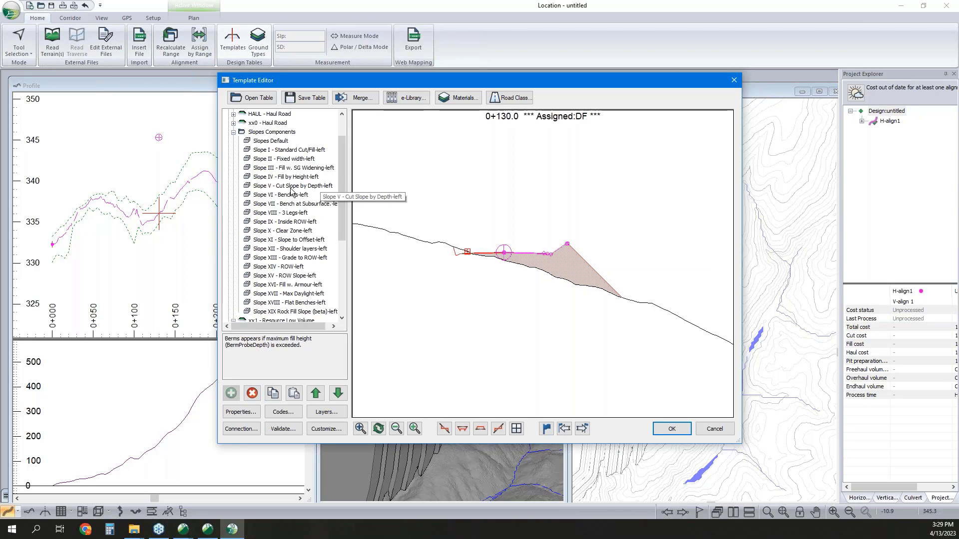
click(292, 303)
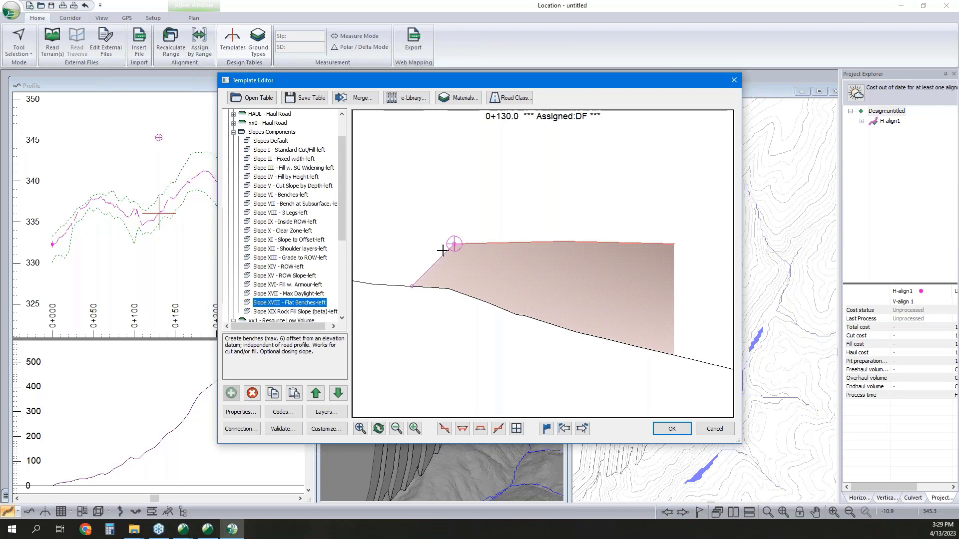
scroll(555, 273, down, 2)
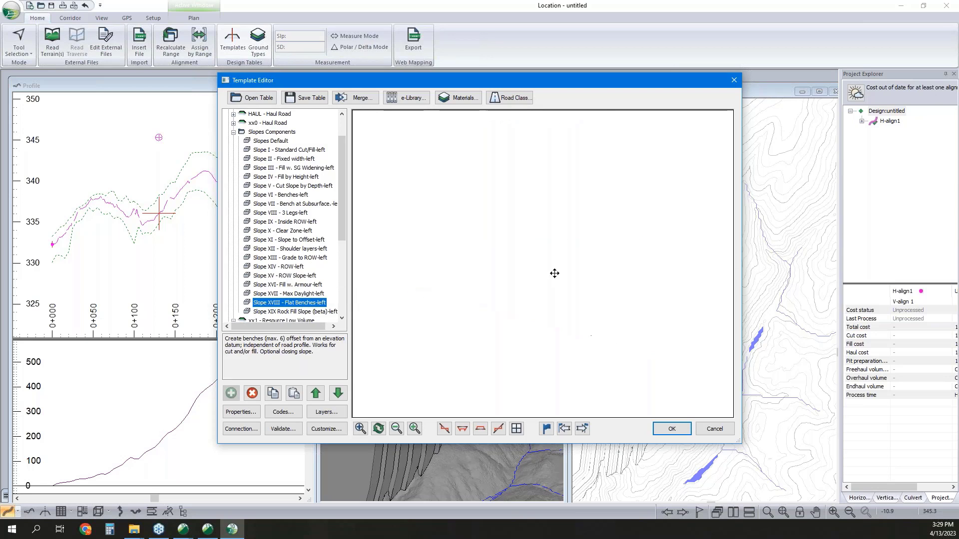
middle_drag(569, 297, 566, 227)
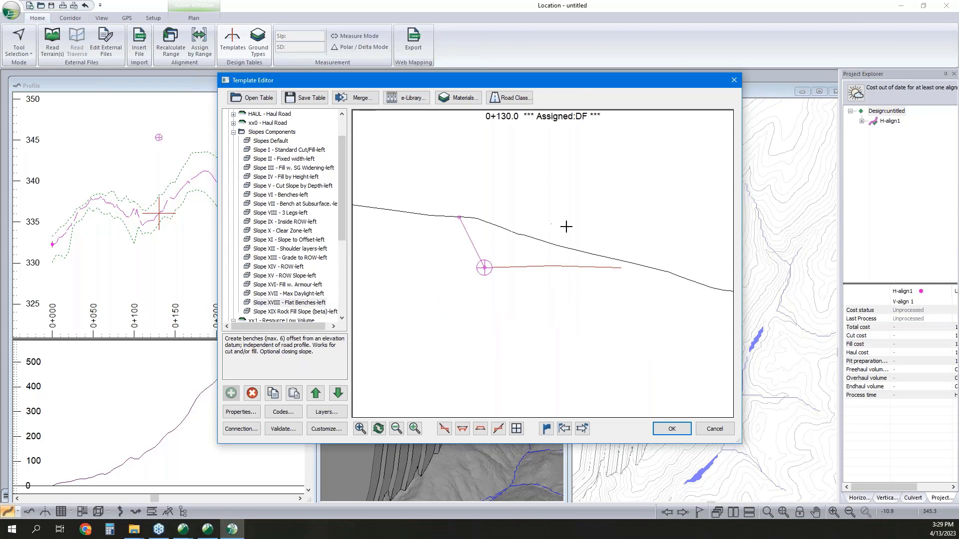
double_click(276, 304)
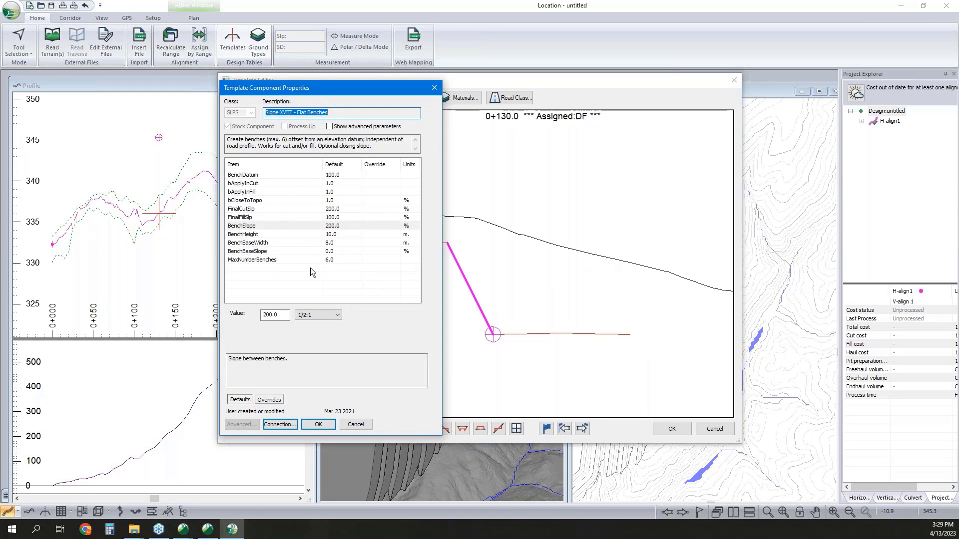
click(355, 424)
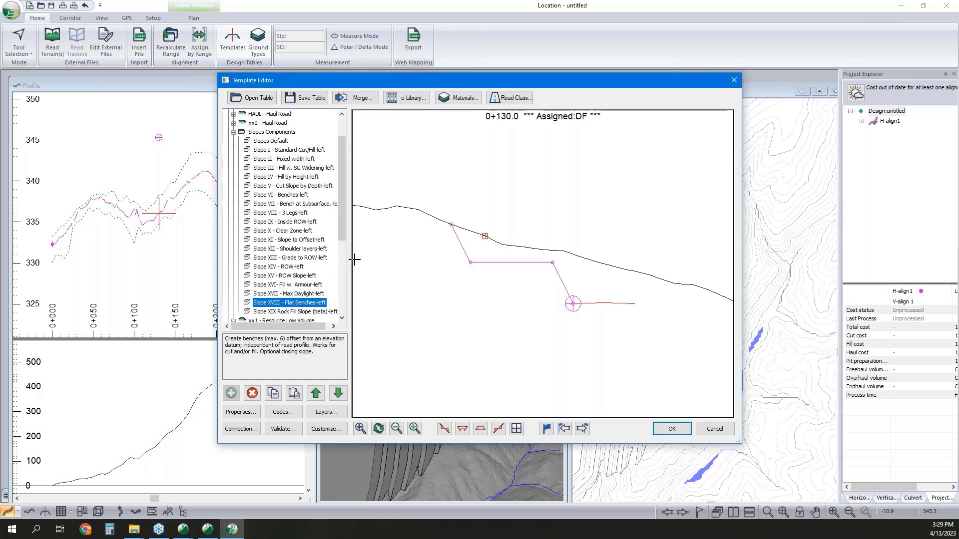
drag(344, 230, 345, 316)
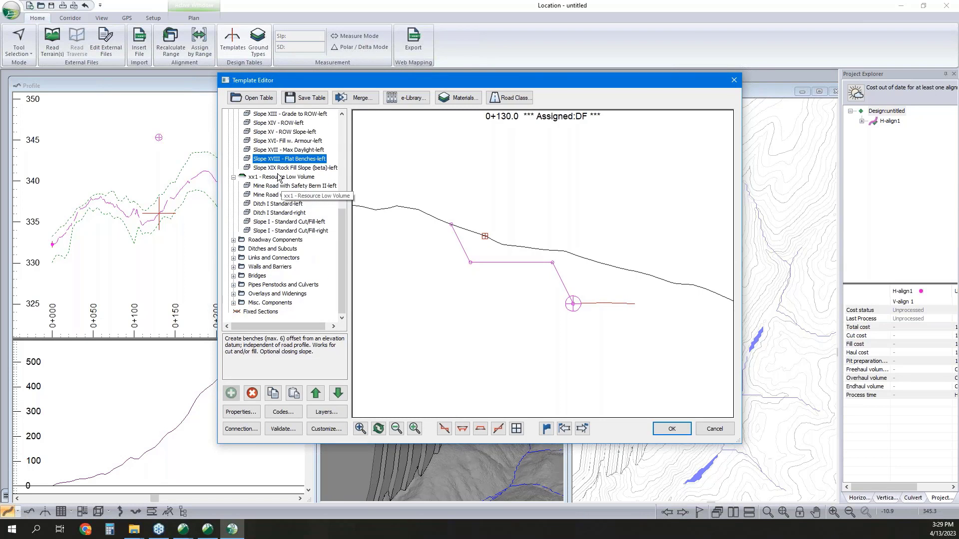
scroll(279, 180, up, 7)
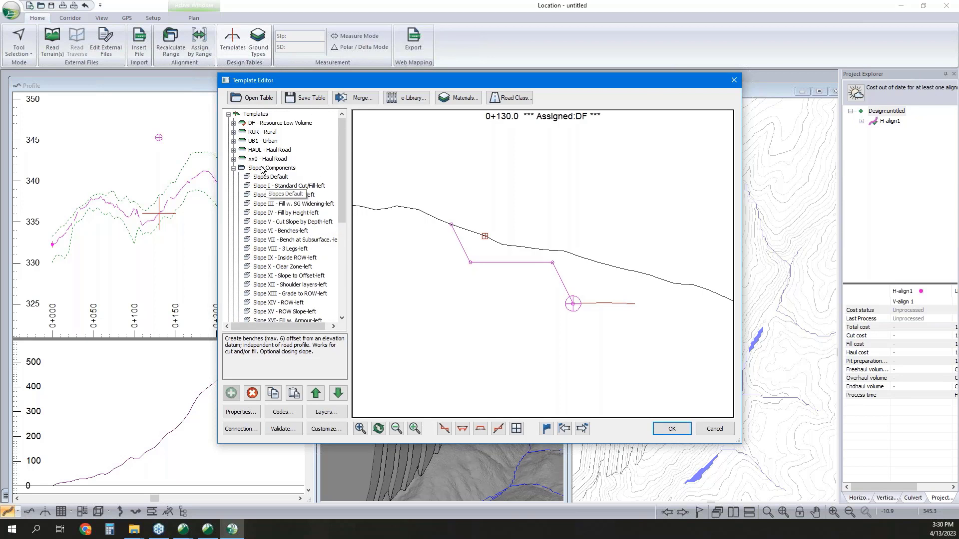
double_click(240, 168)
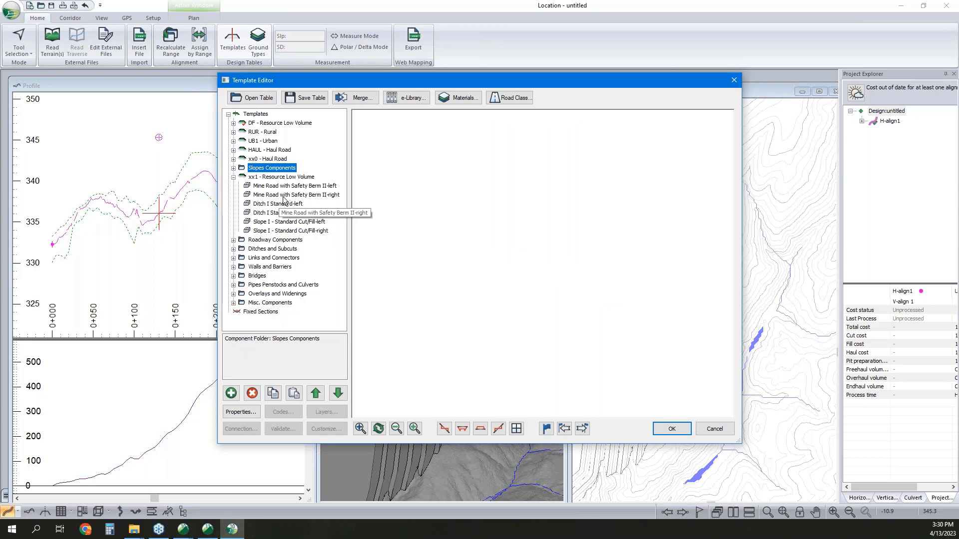
Step: Preview the HAUL - Haul Road template again and close the Template Editor without saving the changes
click(258, 160)
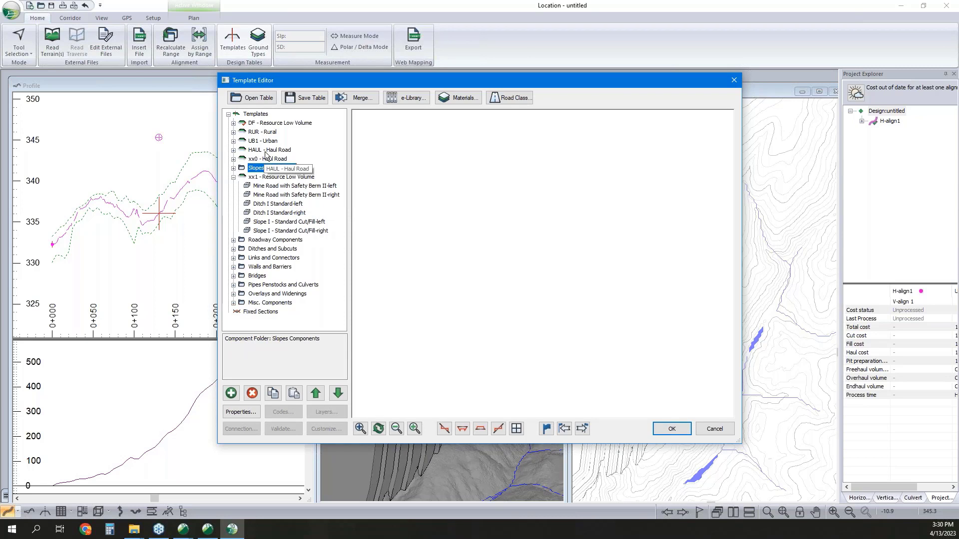
click(259, 151)
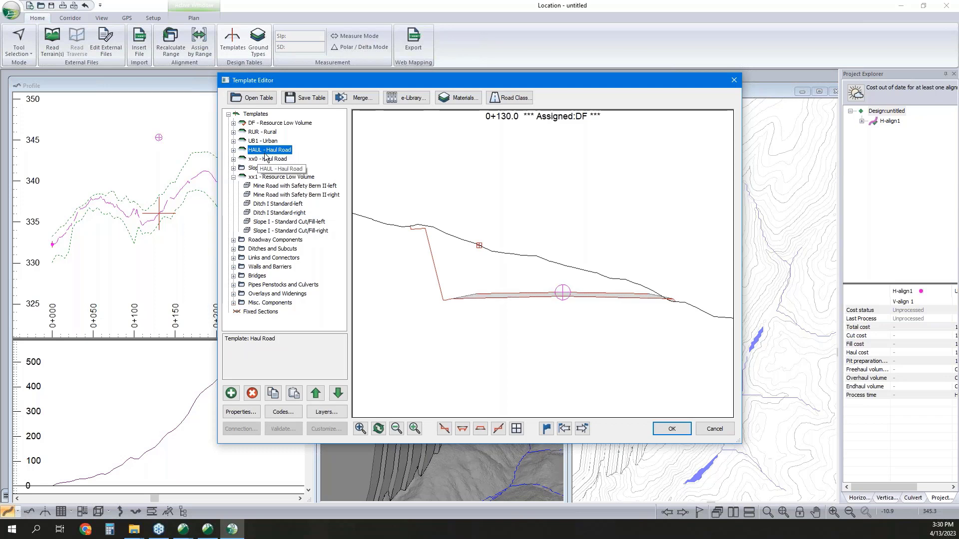
click(705, 430)
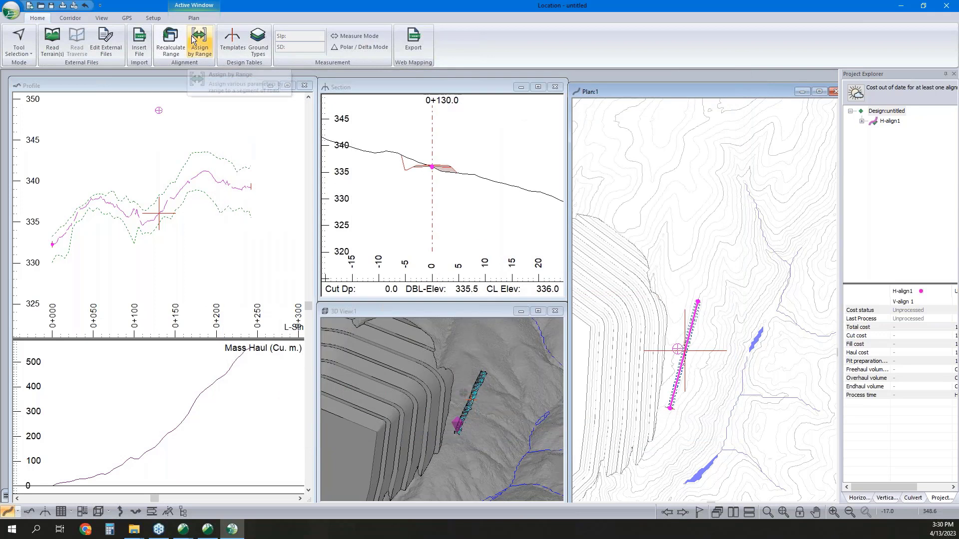
Step: Assign the HAUL Haul Road template to the whole alignment and recalculate all its cross sections and corridor surfaces
click(194, 40)
click(377, 184)
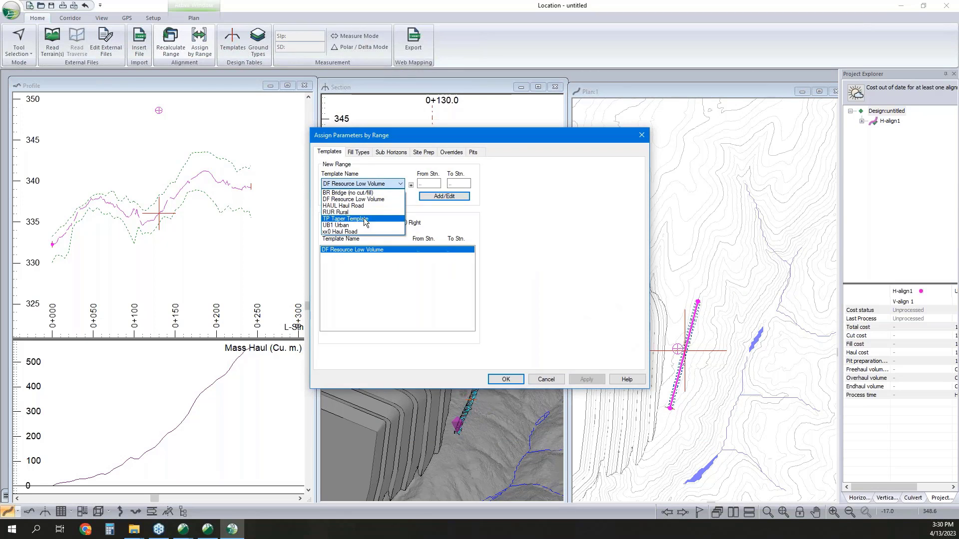
click(363, 205)
click(440, 197)
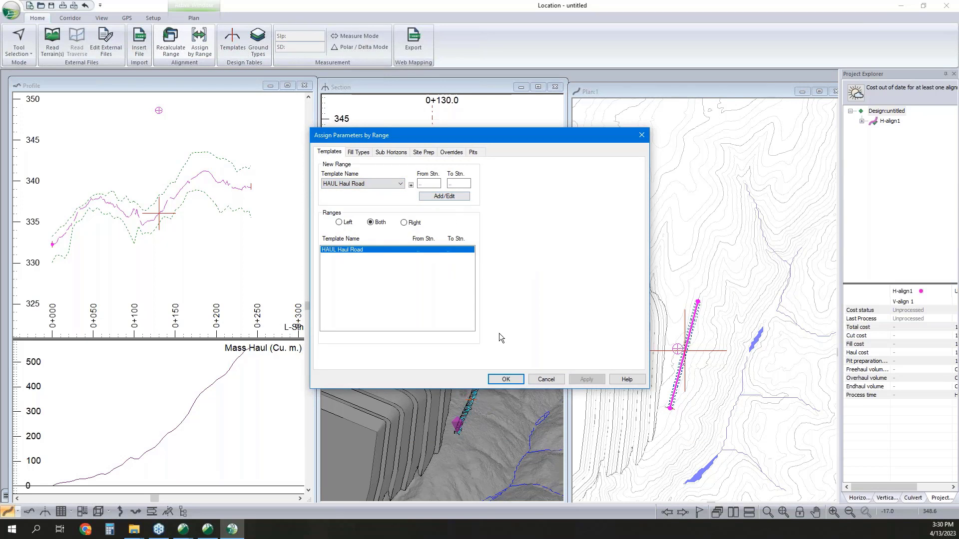
click(506, 379)
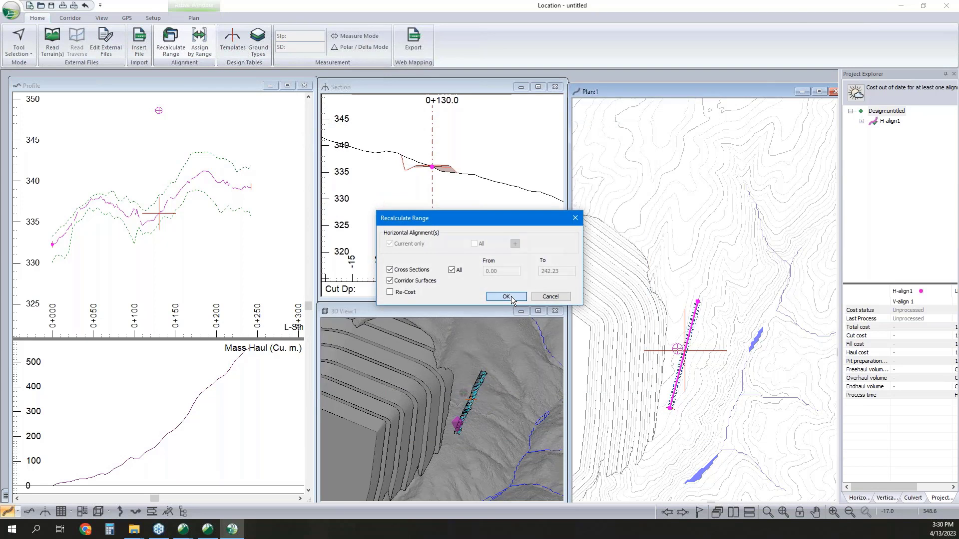
click(509, 297)
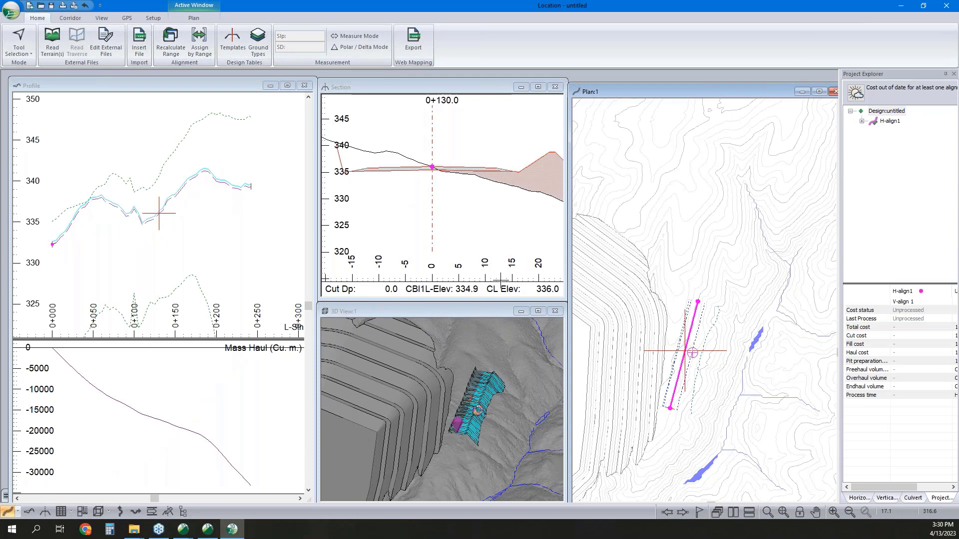
Step: Draw a straight vertical alignment grade in the profile from the start to station 0+242.2 at about 339.4 m elevation
right_click(133, 221)
click(184, 241)
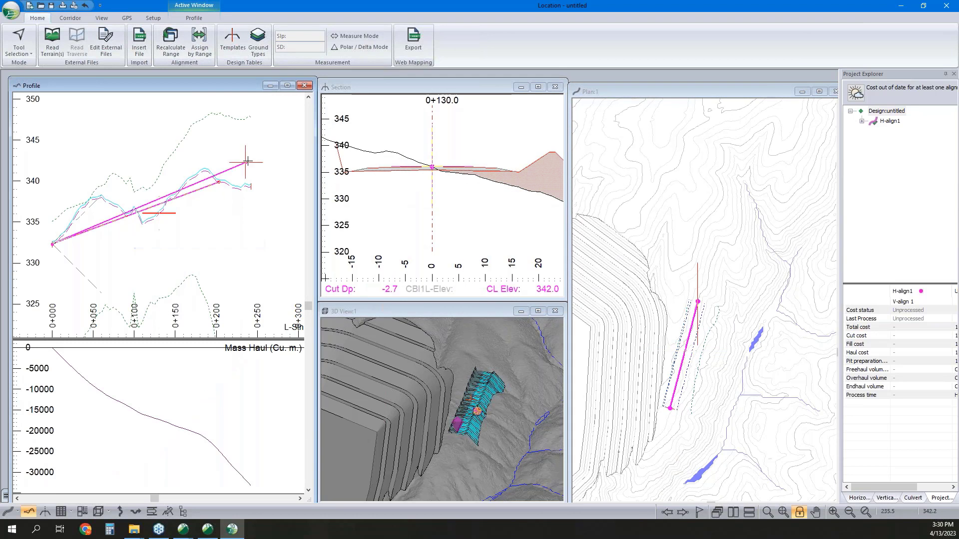
click(218, 182)
double_click(252, 188)
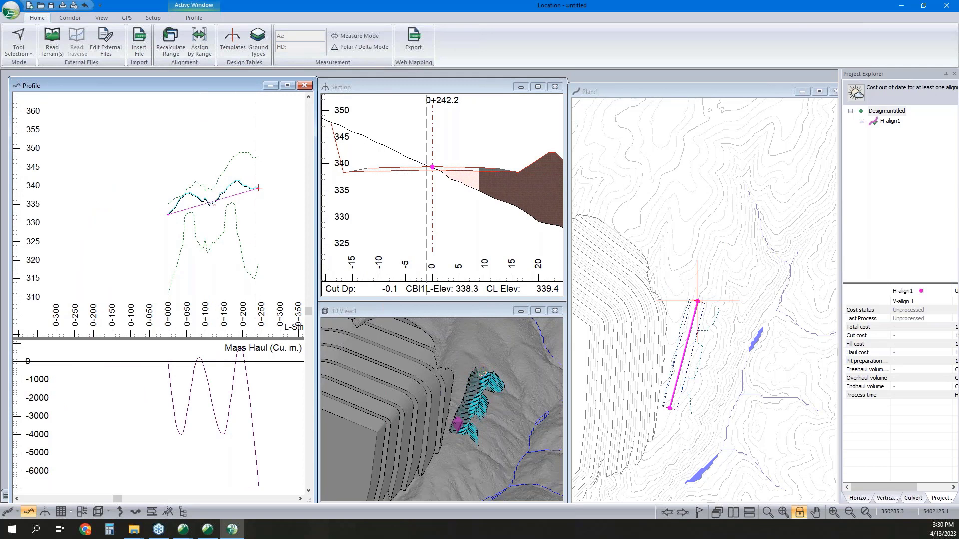
Step: Extend the horizontal alignment in plan northward from its upper end to about station 0+588
middle_drag(707, 303, 682, 321)
right_click(689, 315)
click(700, 323)
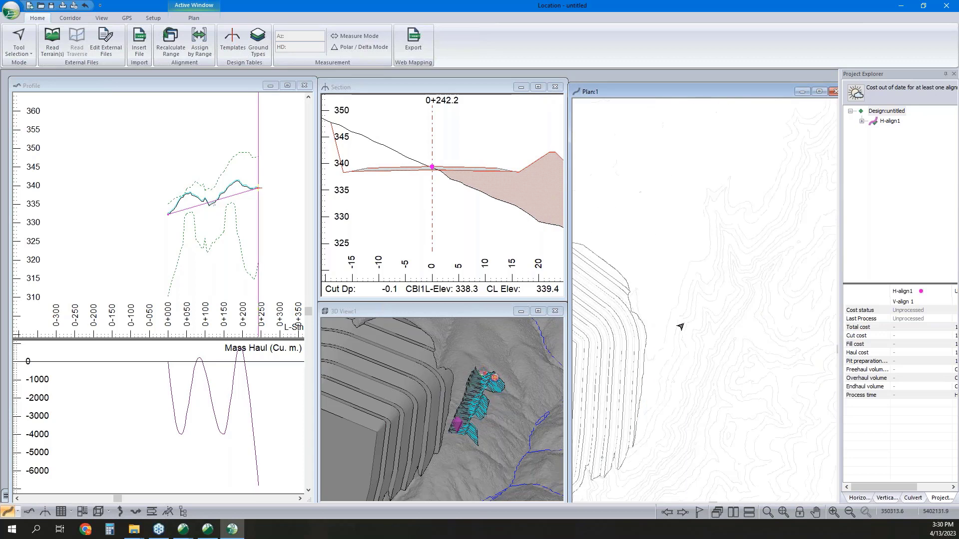
scroll(682, 321, down, 3)
right_click(680, 294)
click(702, 311)
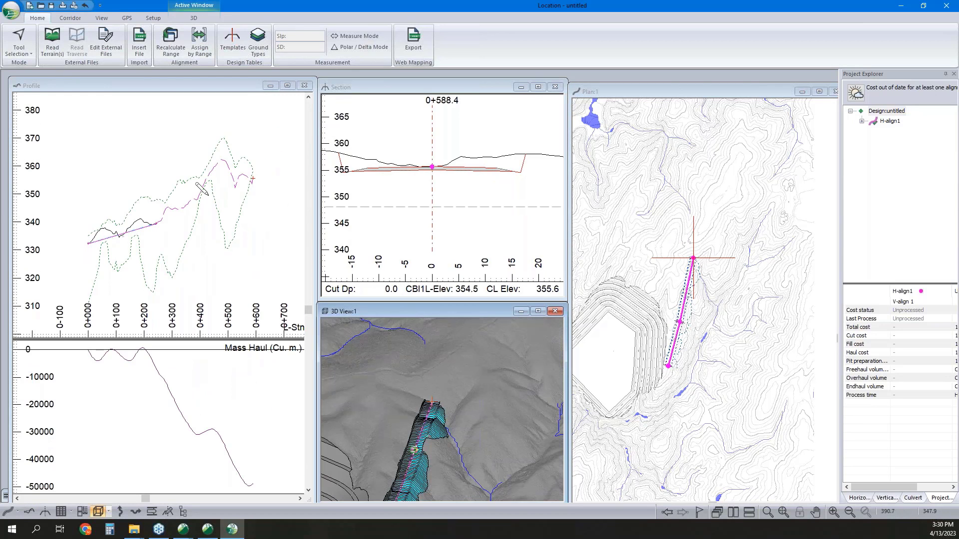
Step: Extend the vertical alignment in the profile to station 0+588.4 at about 357 m elevation
click(231, 170)
click(253, 173)
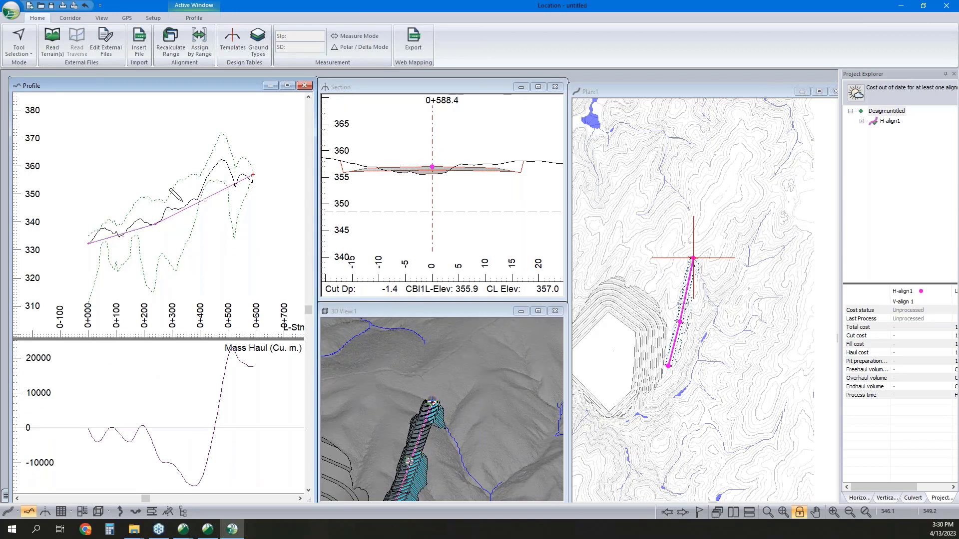
scroll(205, 192, up, 1)
mouse_move(207, 203)
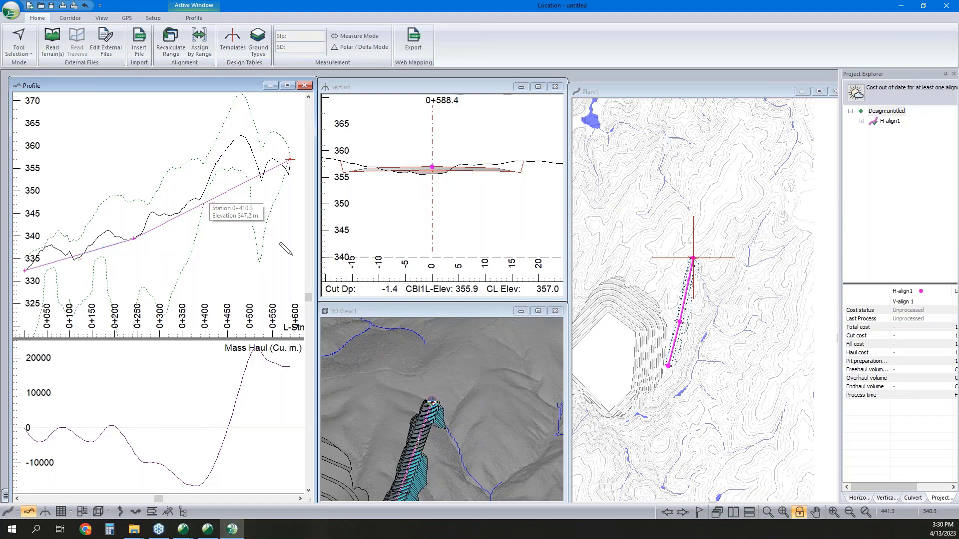
Step: Switch to RoadEng Terrain with the Topo Merged W Pit terrain and show it in 3D
click(221, 531)
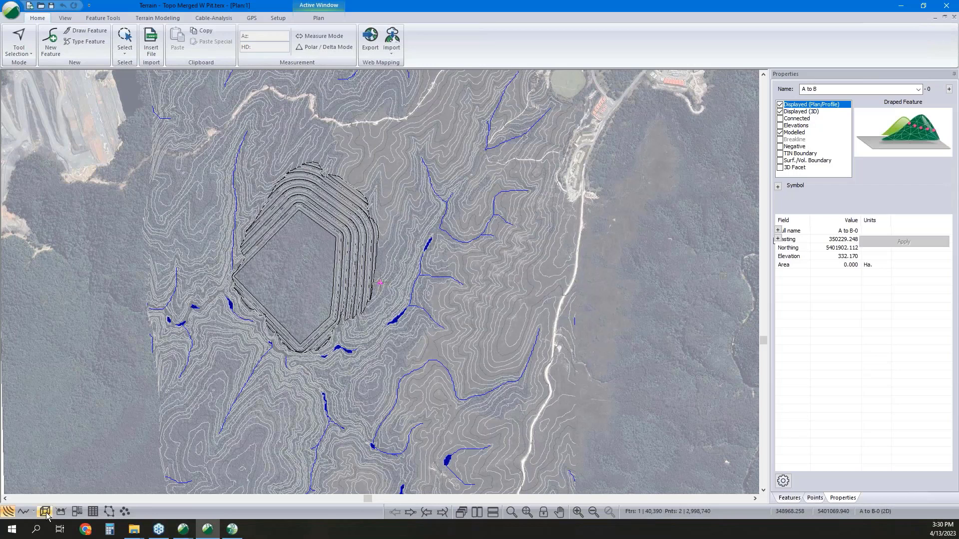
click(45, 512)
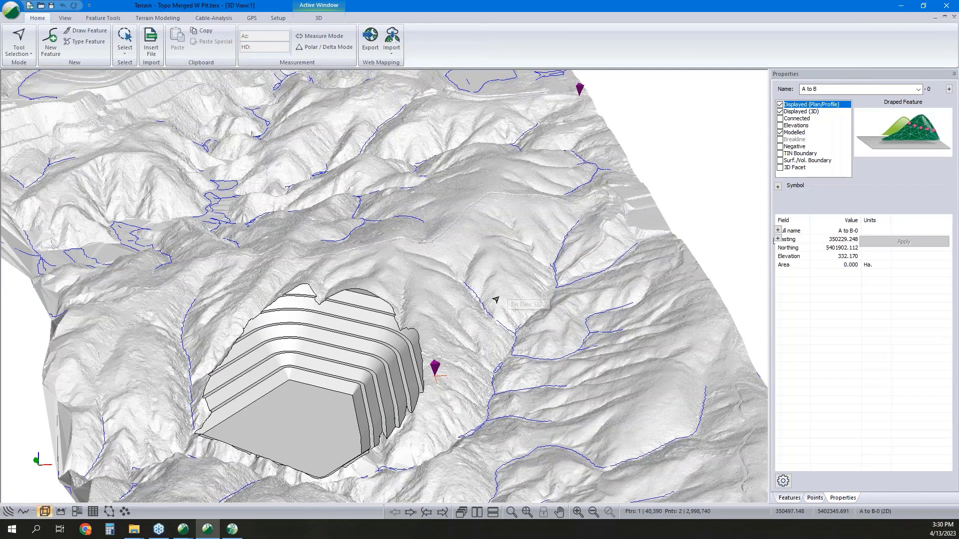
Step: Open Path Exploration for the merged pit terrain and review its advanced settings with the Cross Section model
click(155, 19)
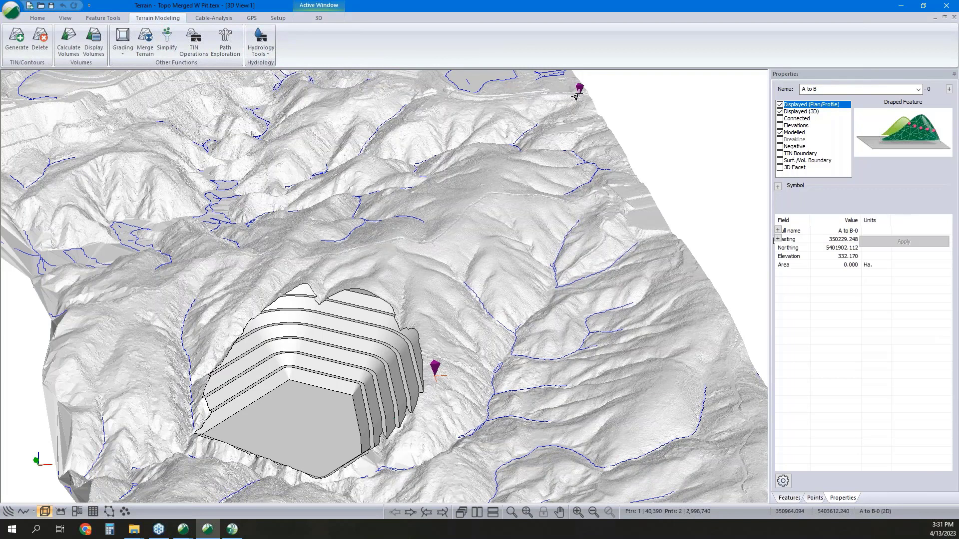
click(235, 48)
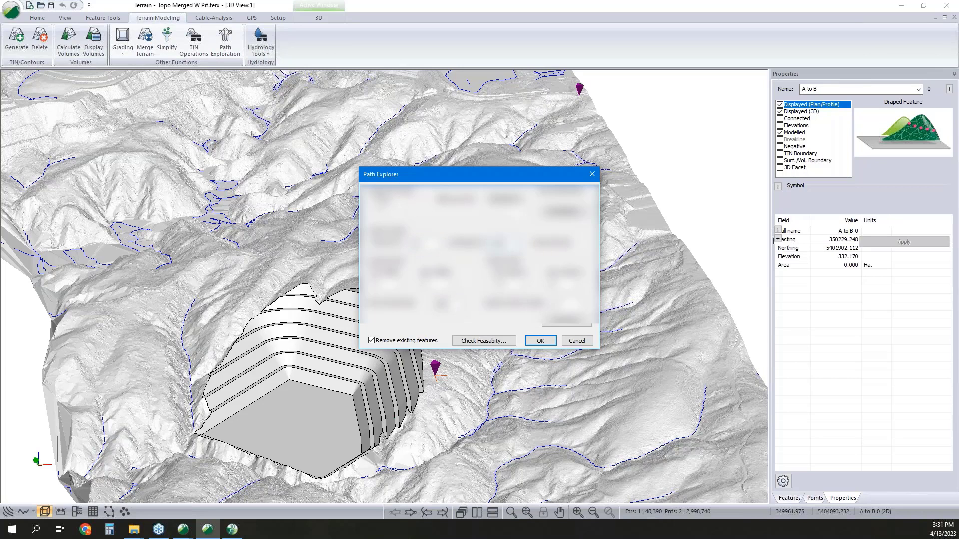
click(546, 318)
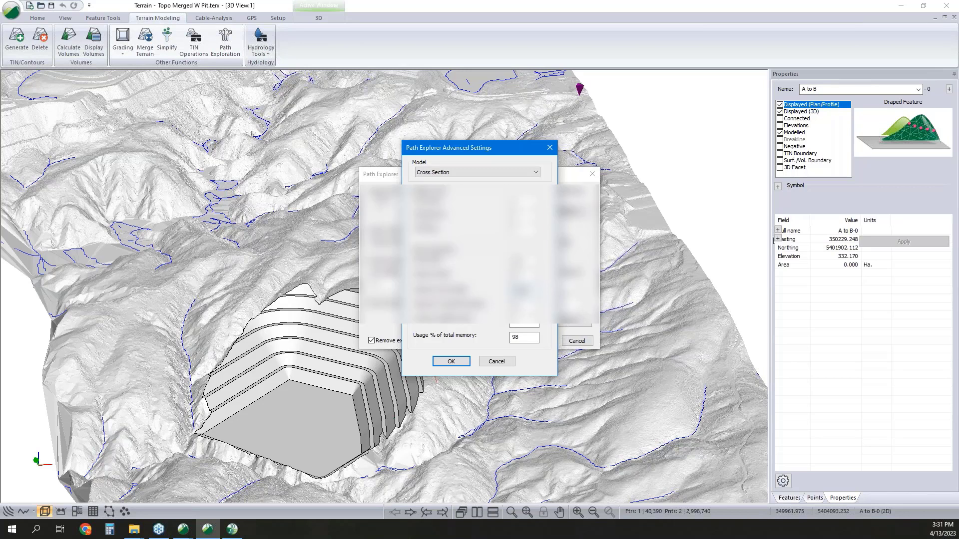
click(467, 360)
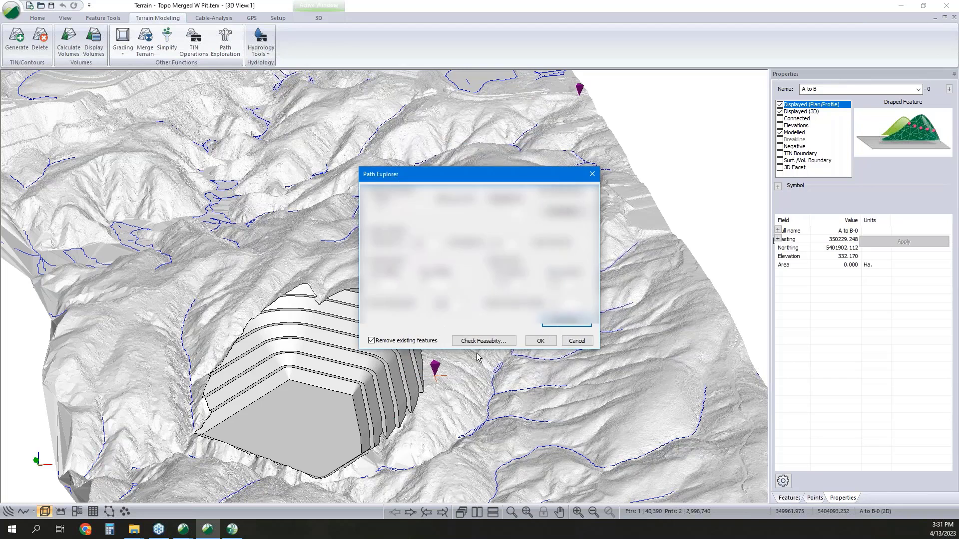
Step: Run the Path Explorer search from A to B, stop it before the time limit, and keep the path found
click(541, 341)
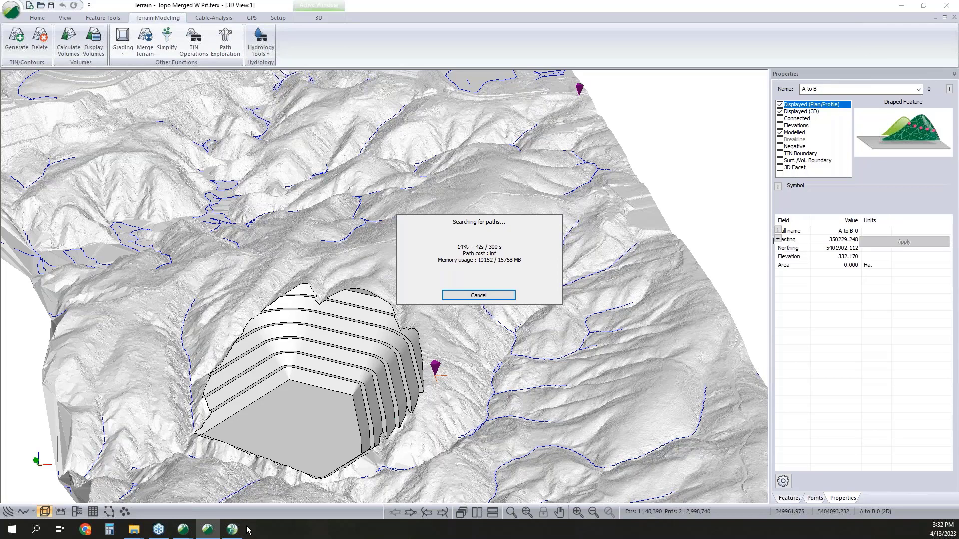
mouse_move(245, 529)
click(472, 296)
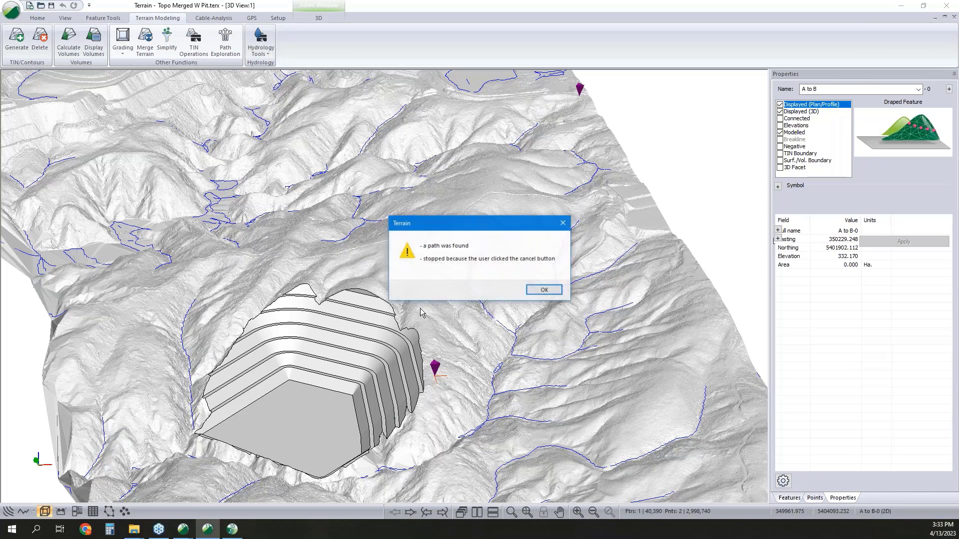
click(542, 291)
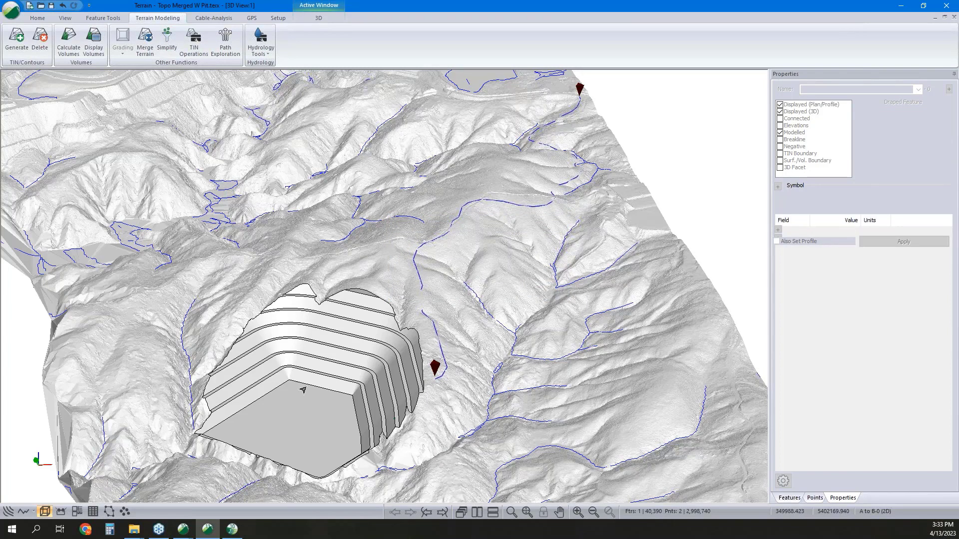
Step: Examine the explored path against the imagery in plan view, select it, and view it in 3D
click(8, 512)
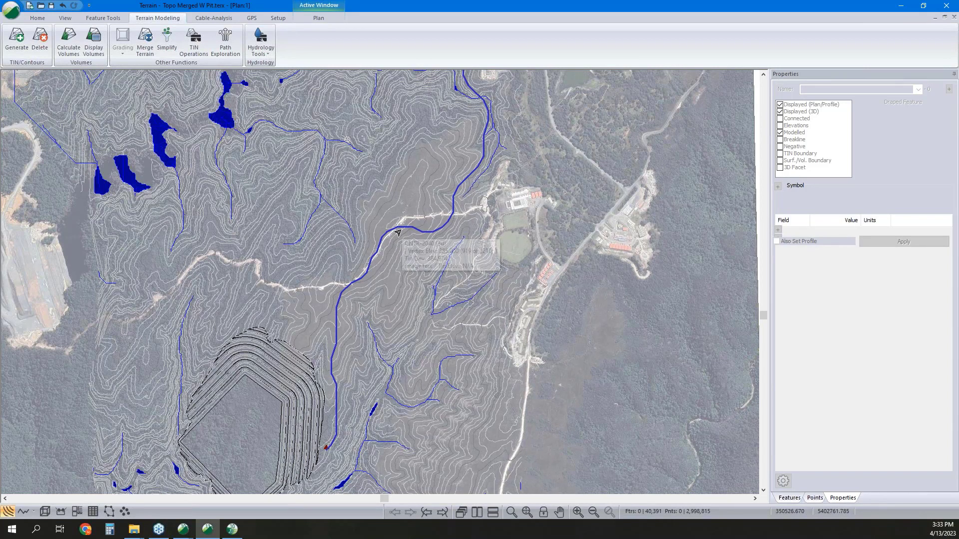
click(413, 246)
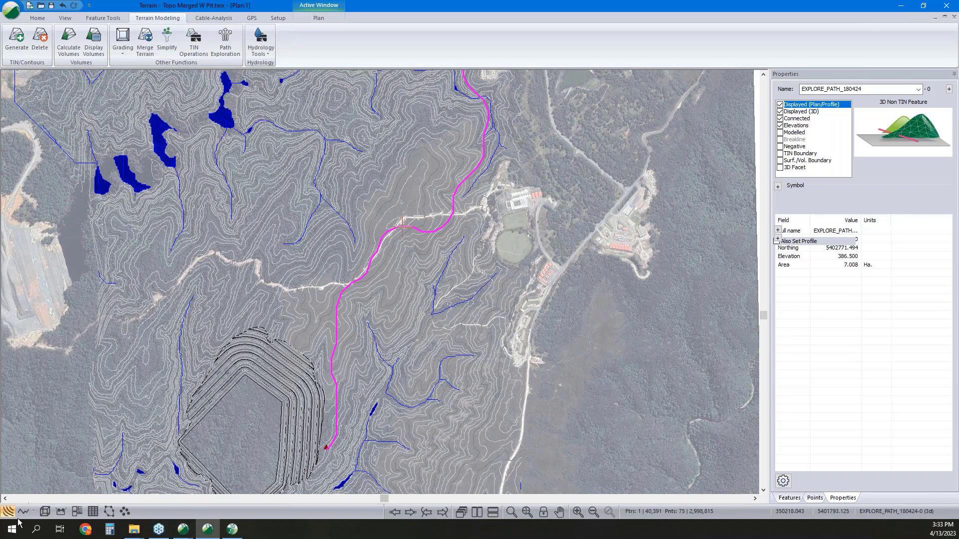
click(45, 512)
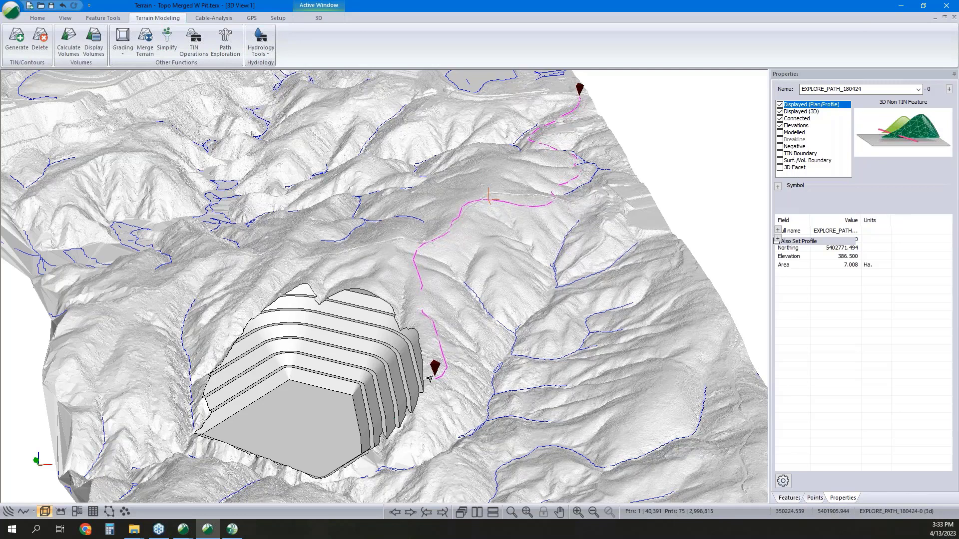
Step: Try to save the terrain file Topo Merged W Pit.terx
click(51, 6)
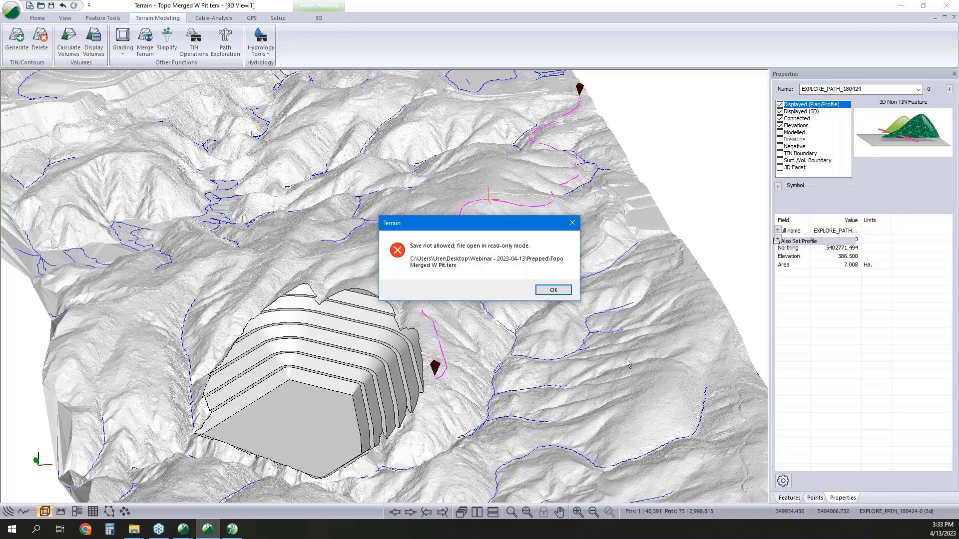
key(Return)
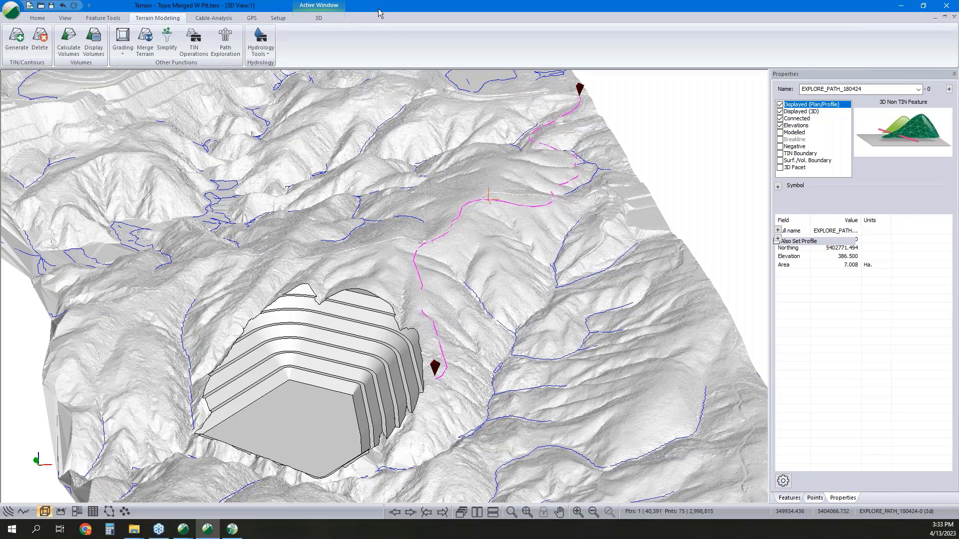
click(11, 9)
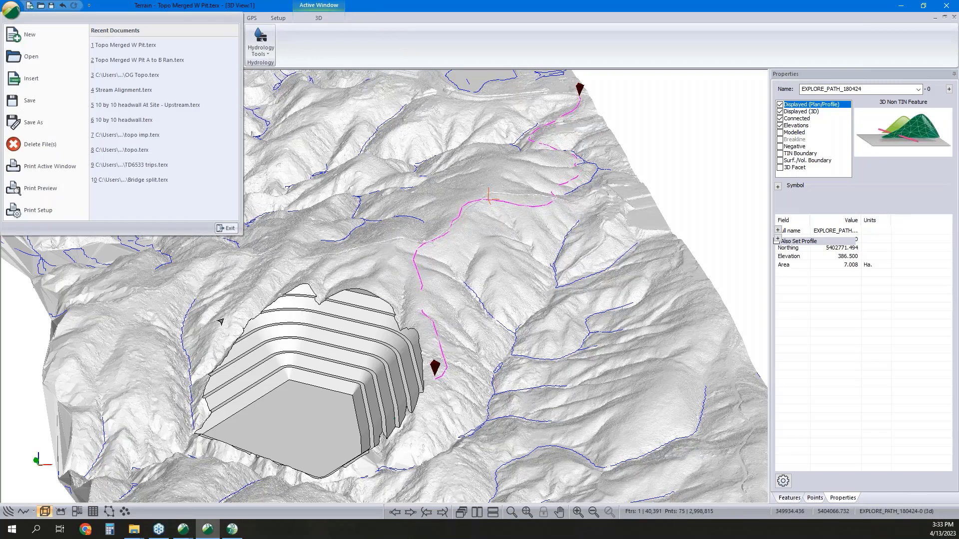
click(301, 483)
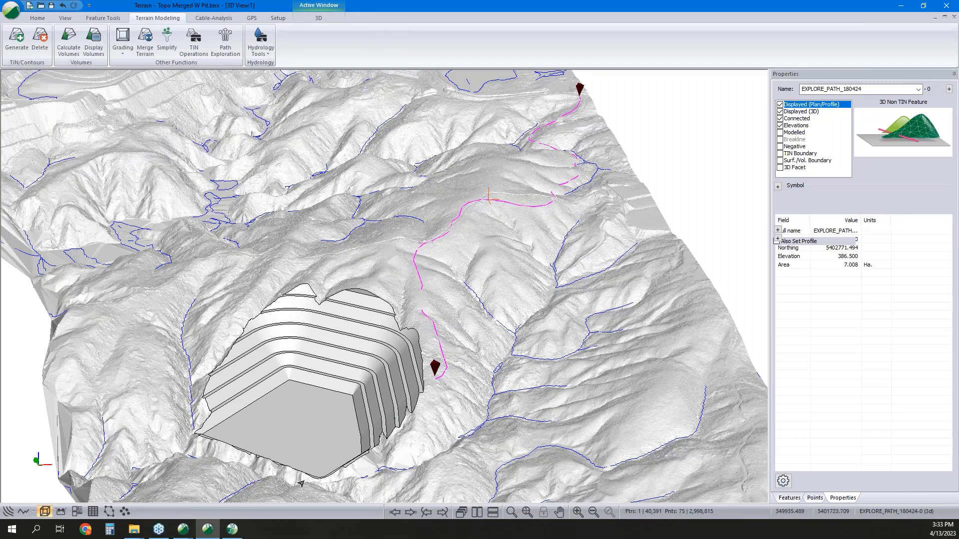
Step: Switch to Location, replace the topo surface with Topo Merged W Pit A to B Ran.terx, and recalculate all cross sections and corridor surfaces
click(231, 529)
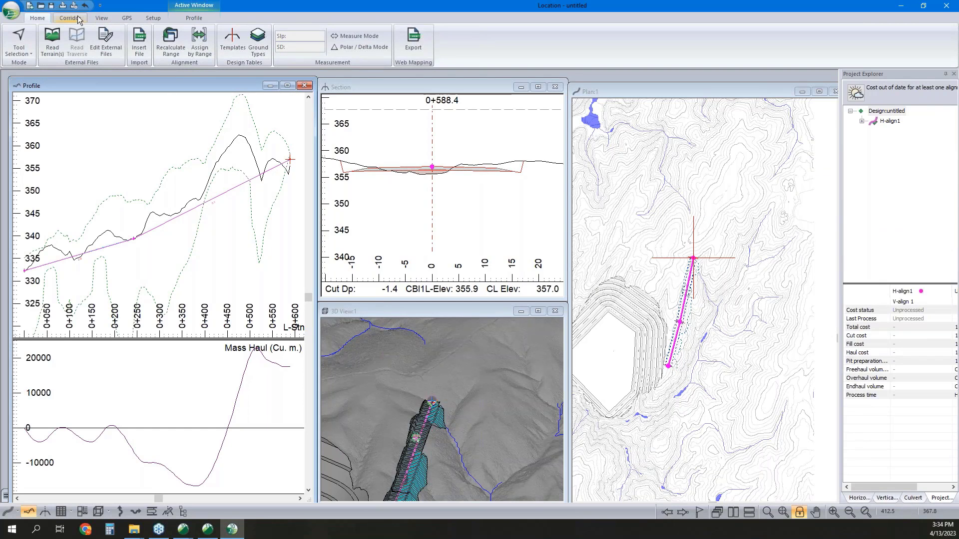
click(70, 18)
click(173, 39)
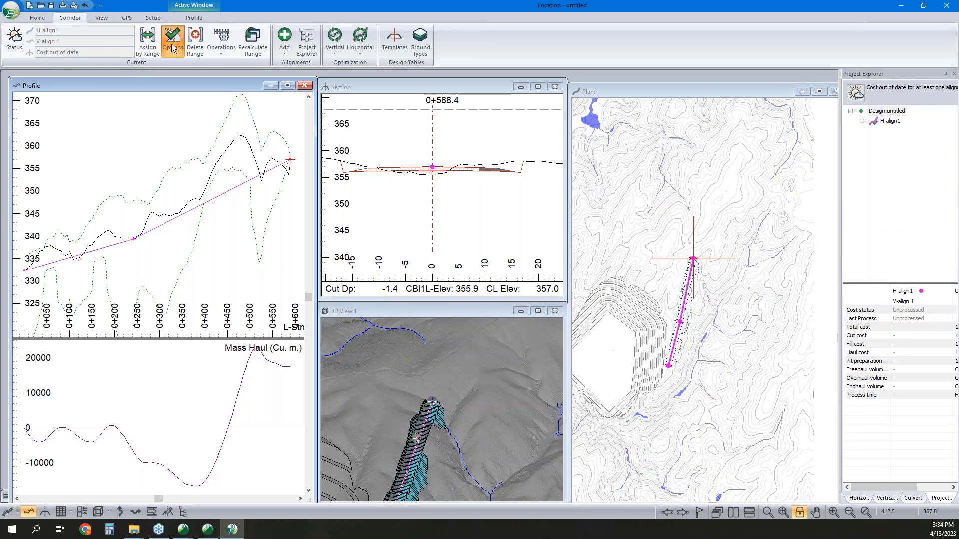
click(559, 240)
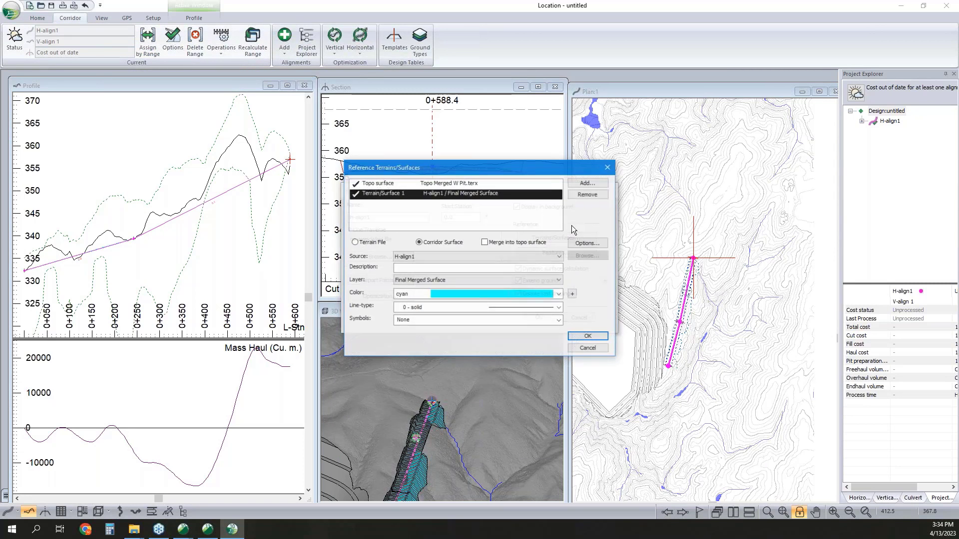
click(505, 185)
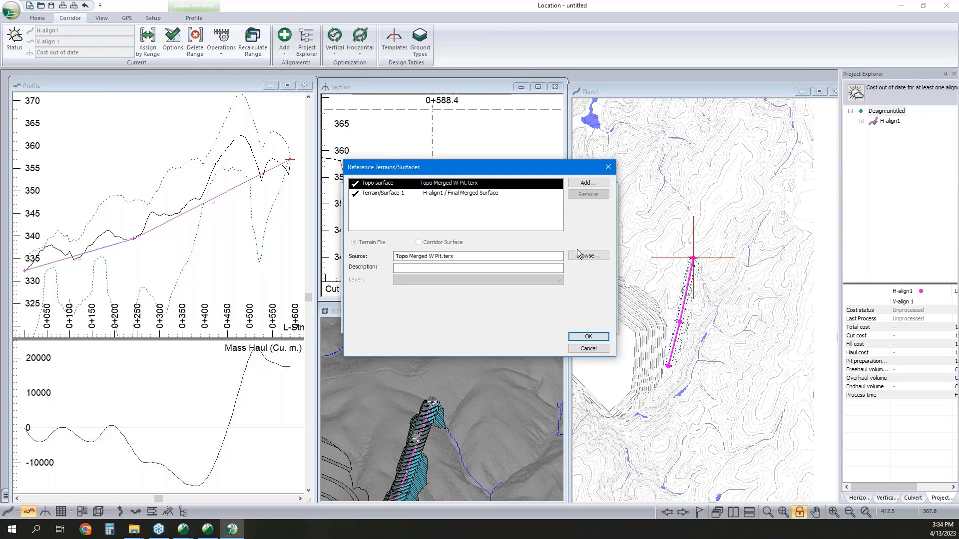
click(579, 255)
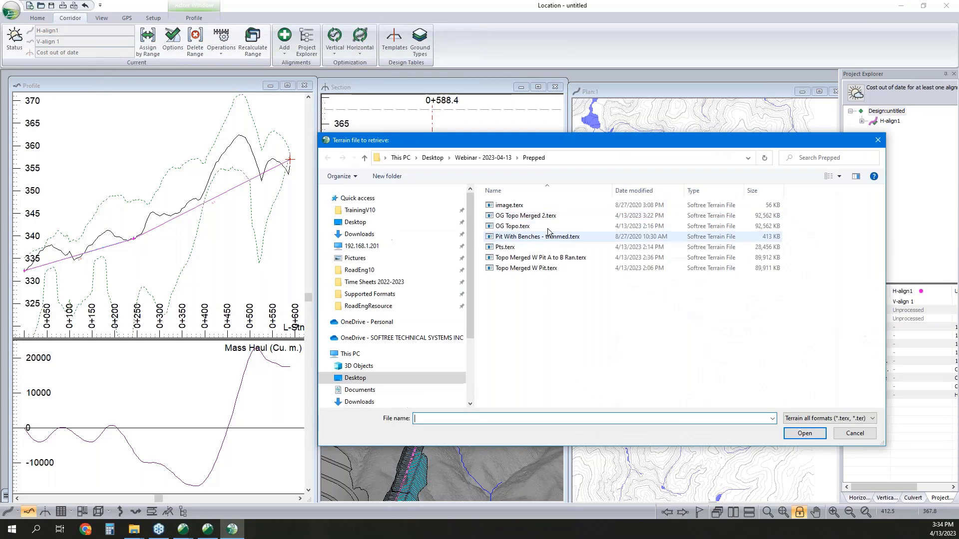
click(544, 257)
click(794, 432)
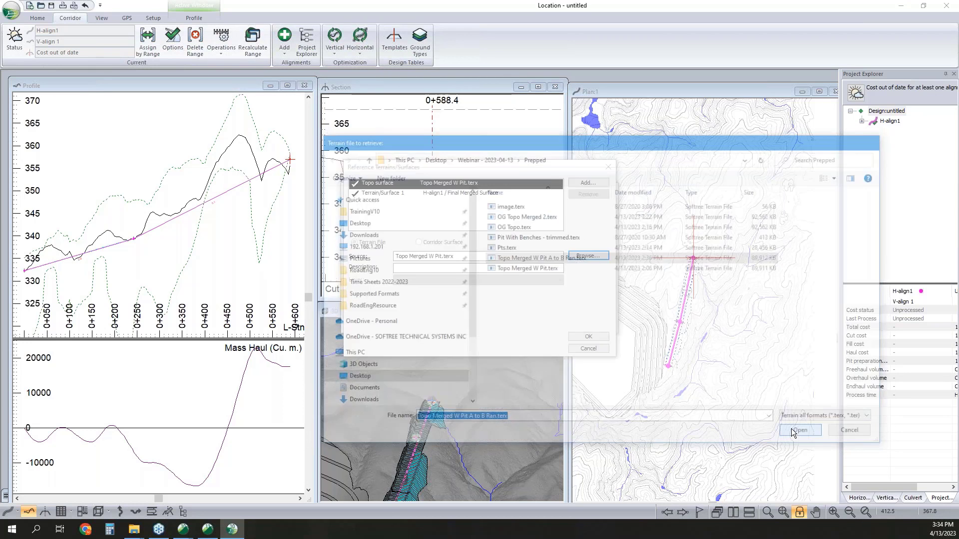
click(588, 336)
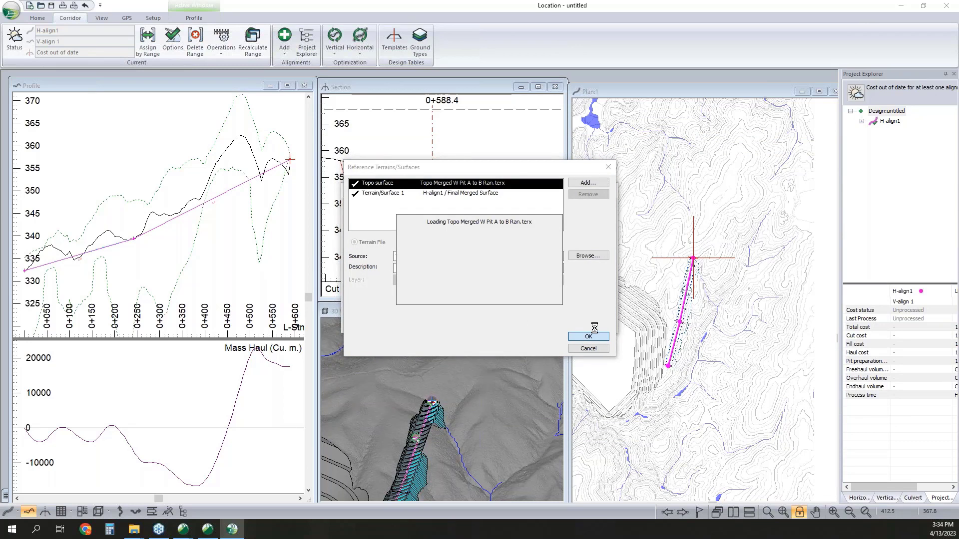
click(538, 318)
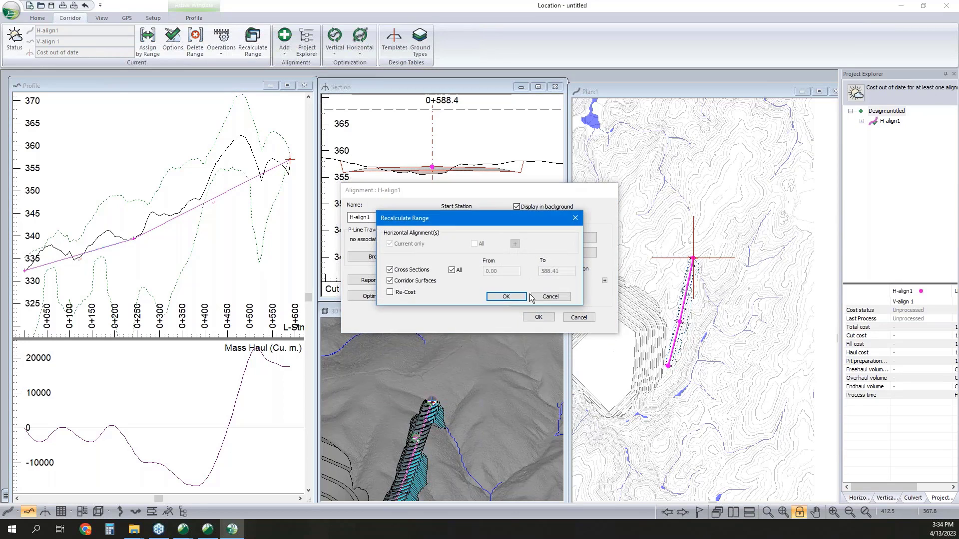
click(505, 298)
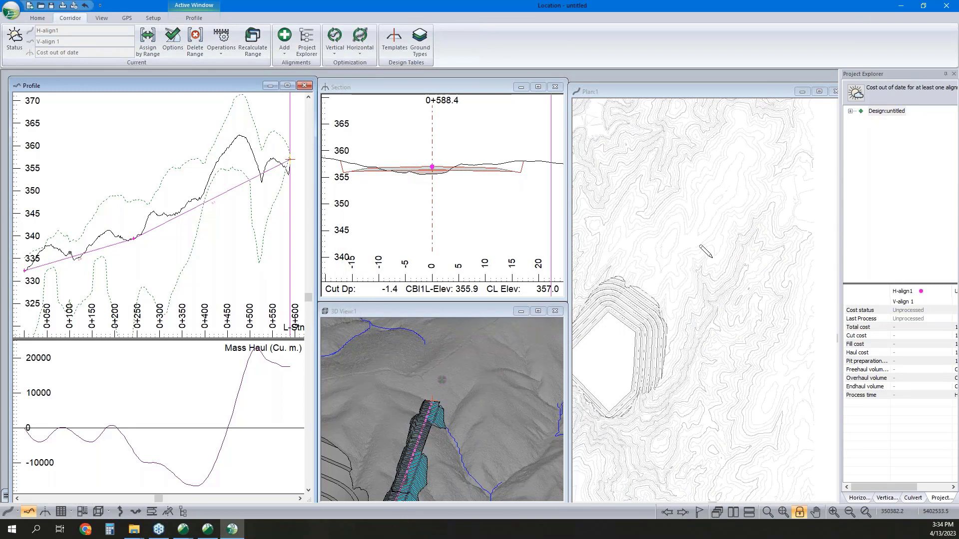
Step: Move the horizontal alignment's end point onto the explored path beside the pit and adjust the intermediate point of the vertical alignment
click(659, 282)
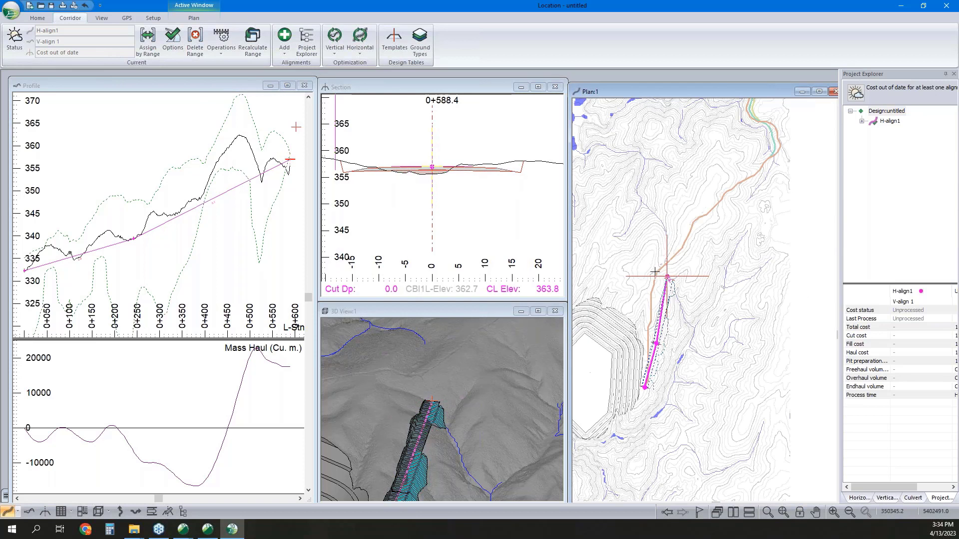
click(655, 272)
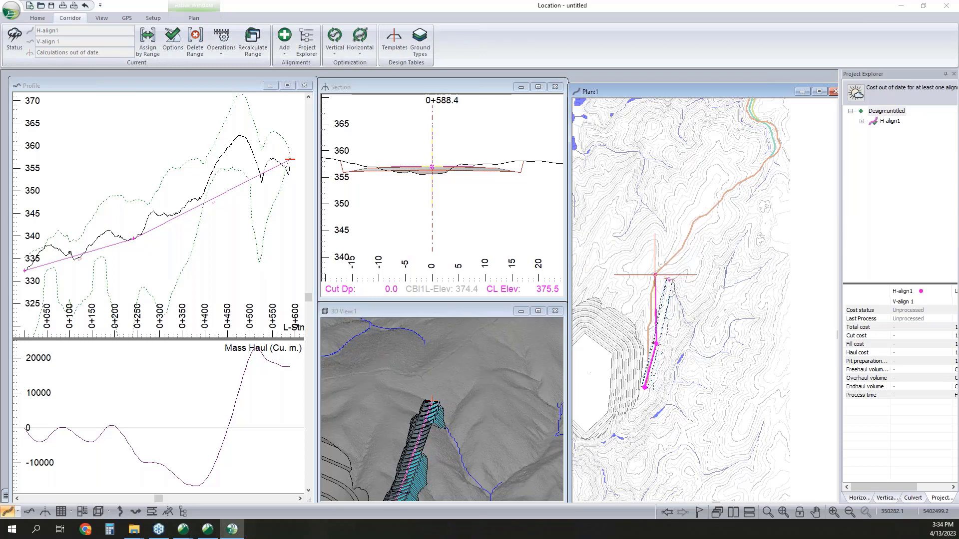
click(165, 216)
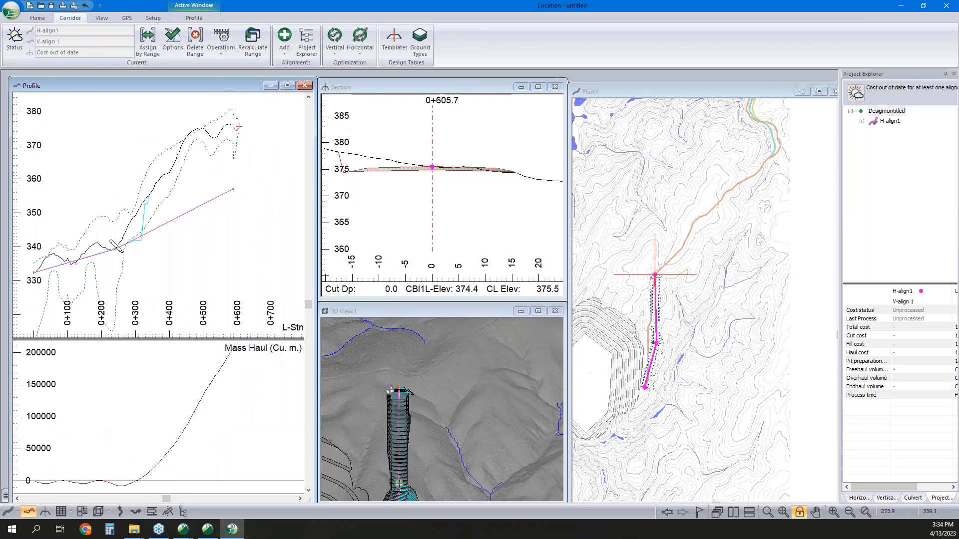
click(104, 243)
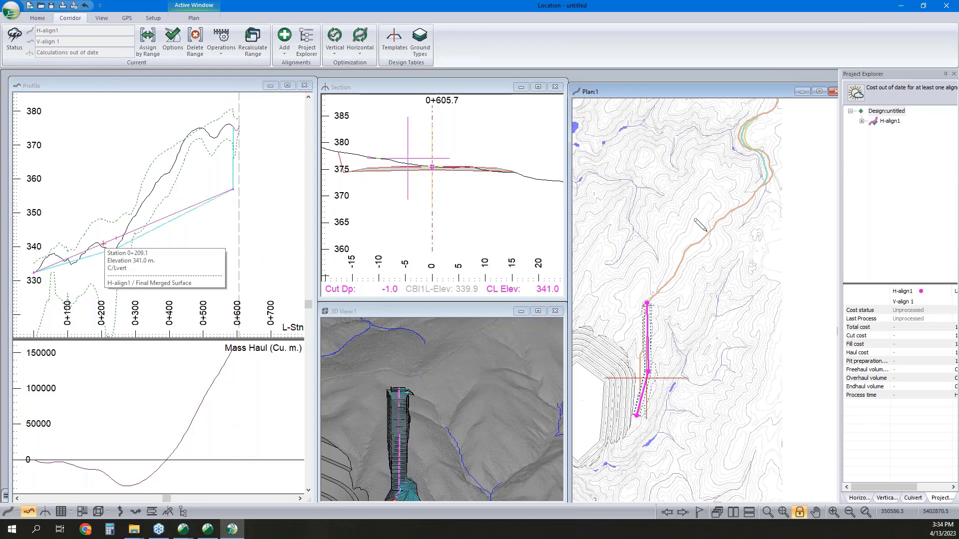
Step: Extend the horizontal alignment along the explored path to its first sharp bend and fit the profile grade up to about 0+487 at elevation 373.3
click(770, 178)
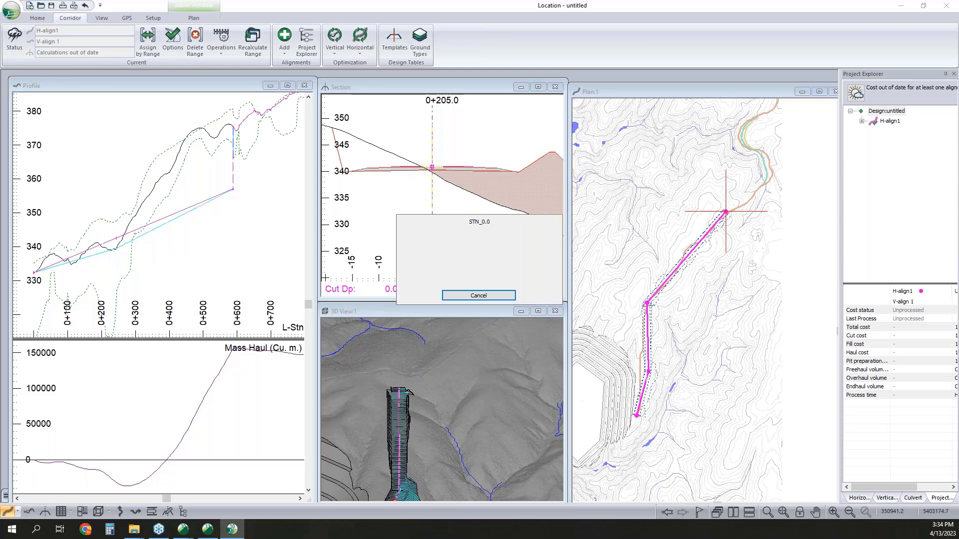
click(758, 152)
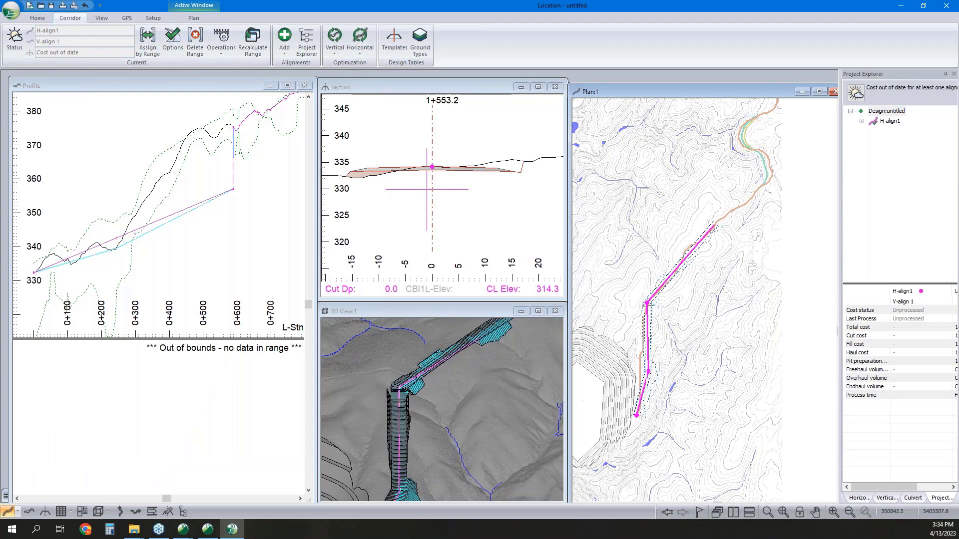
click(118, 235)
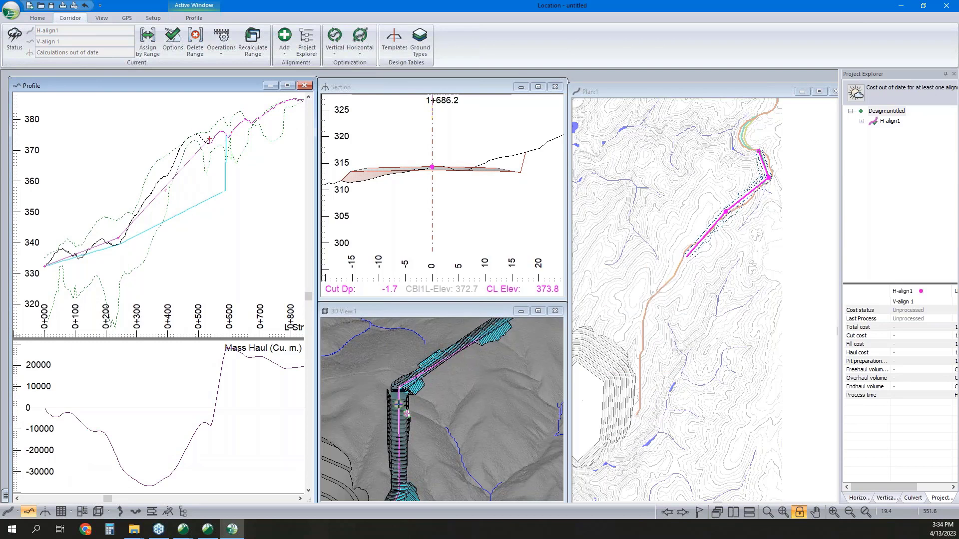
scroll(408, 355, up, 4)
scroll(188, 203, down, 4)
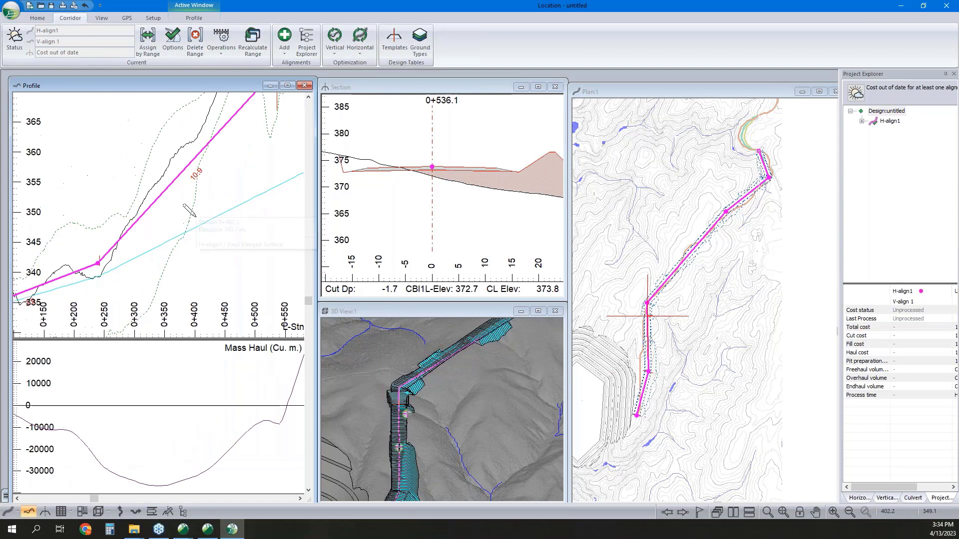
drag(252, 117, 231, 118)
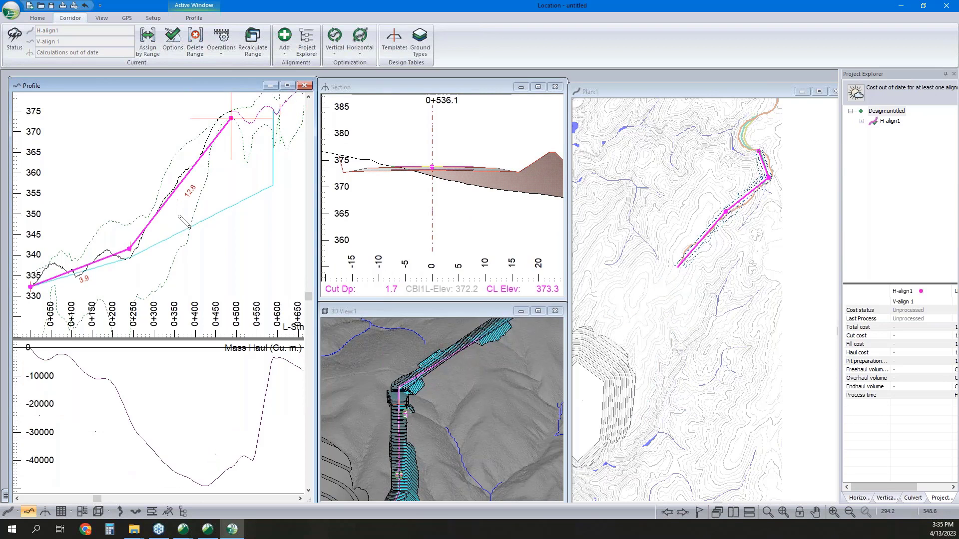
Step: Continue the horizontal alignment around the switchback to the far end of the explored path near the lake
middle_drag(740, 145, 667, 290)
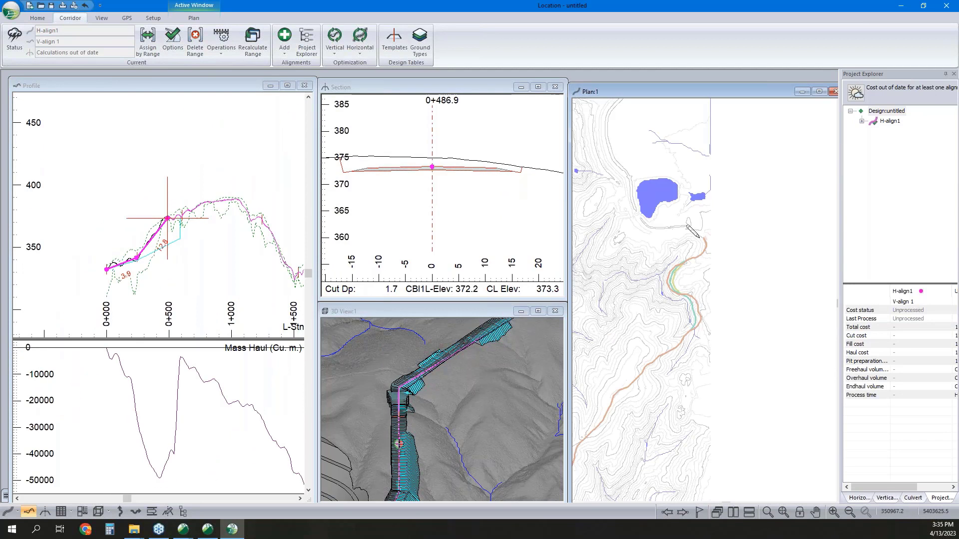
drag(665, 285, 660, 282)
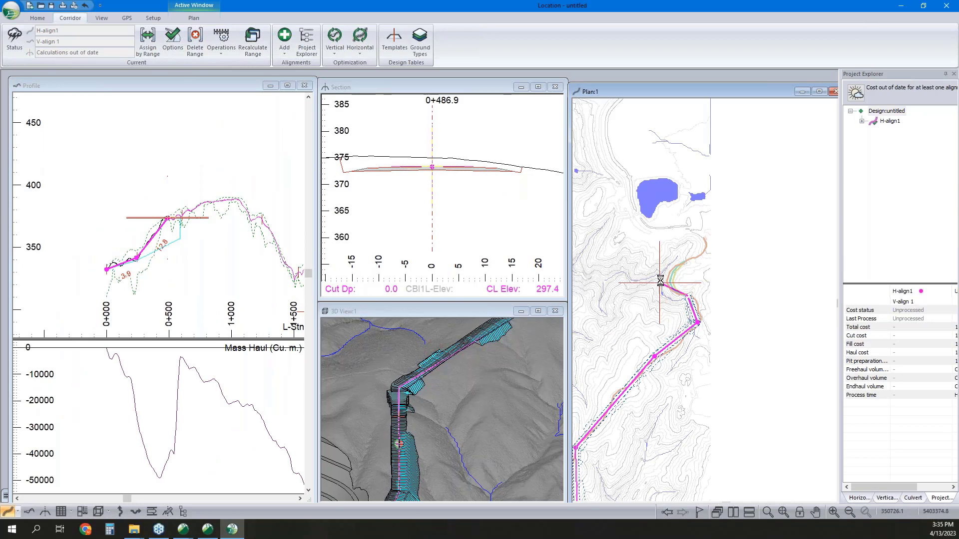
click(705, 252)
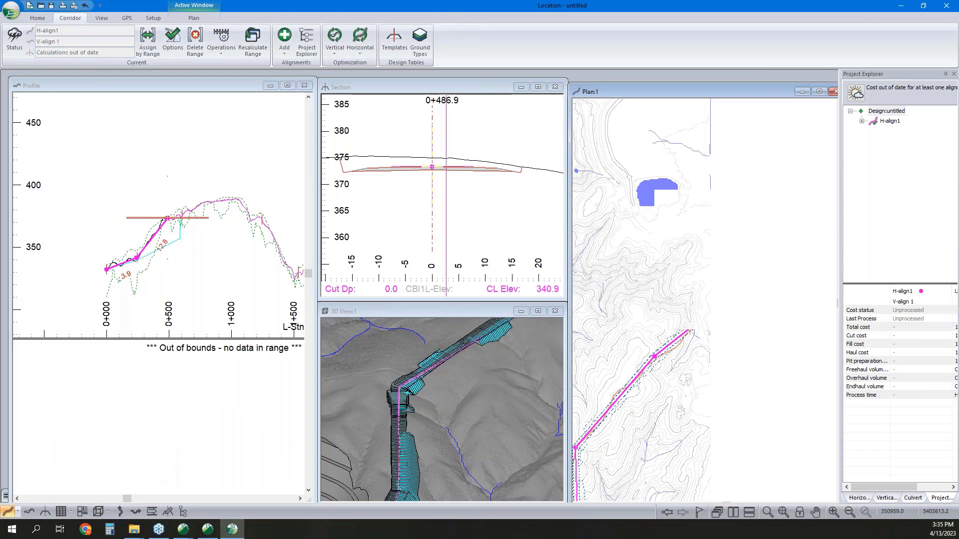
Step: Extend the vertical alignment with points at about 1+044 (elevation 388), 1+500 (326.5) and 1+855, finishing at the ground line's far end
middle_drag(261, 216, 210, 211)
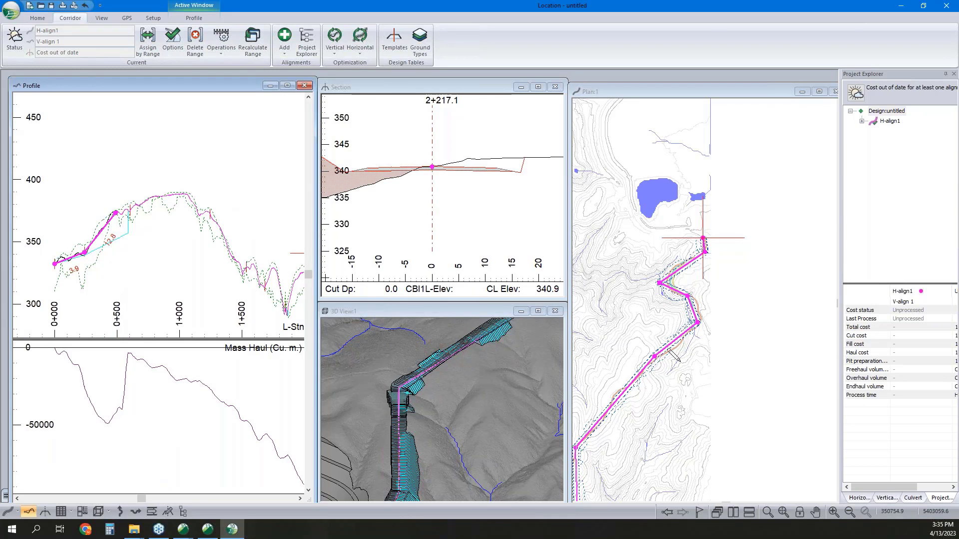
drag(159, 197, 185, 193)
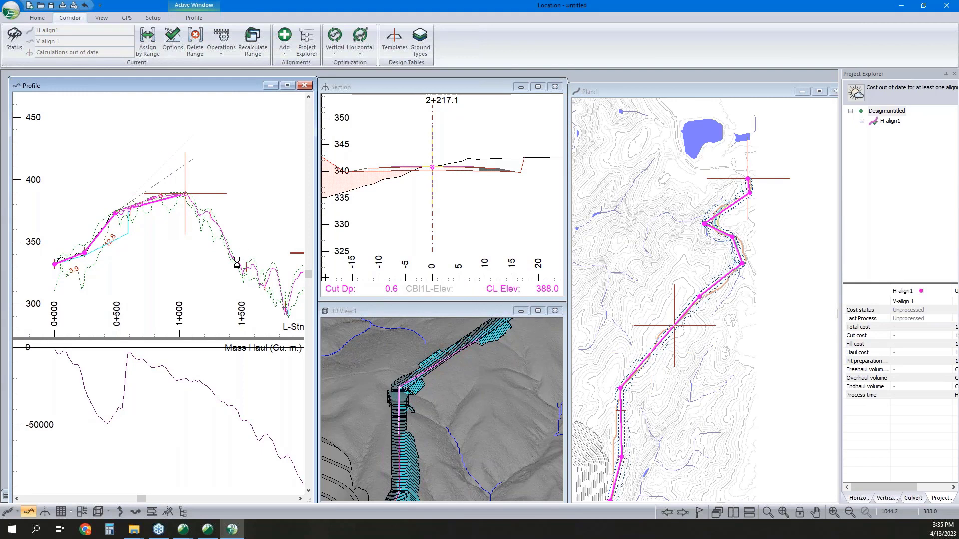
middle_drag(236, 261, 171, 231)
drag(209, 237, 193, 241)
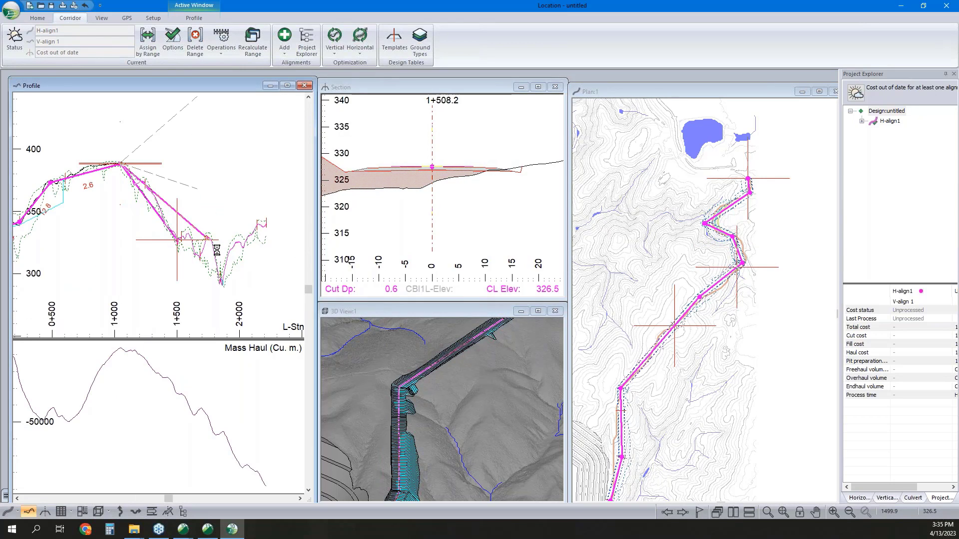
drag(220, 284, 270, 224)
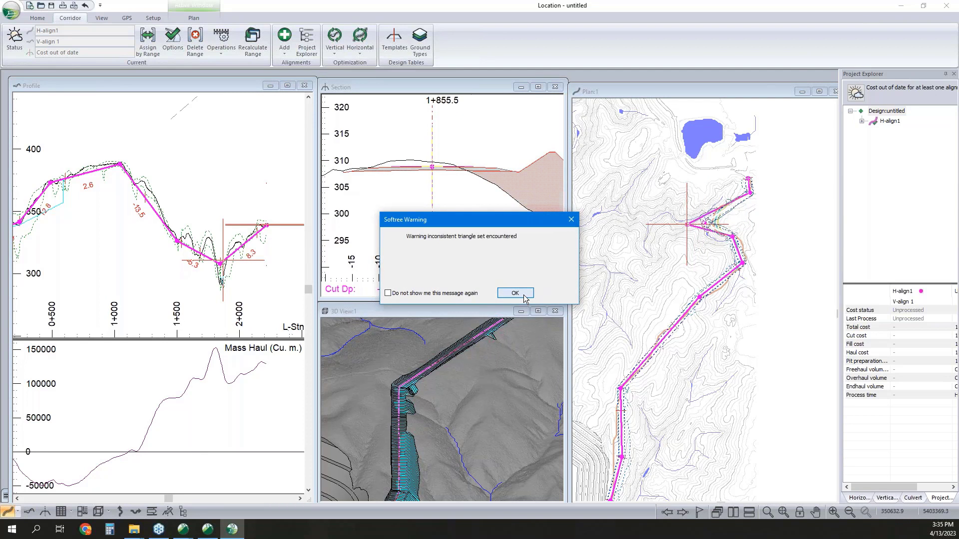
Step: Suppress further inconsistent-triangle warnings and add a vertical alignment point near station 2+010 at about elevation 299.1
click(448, 294)
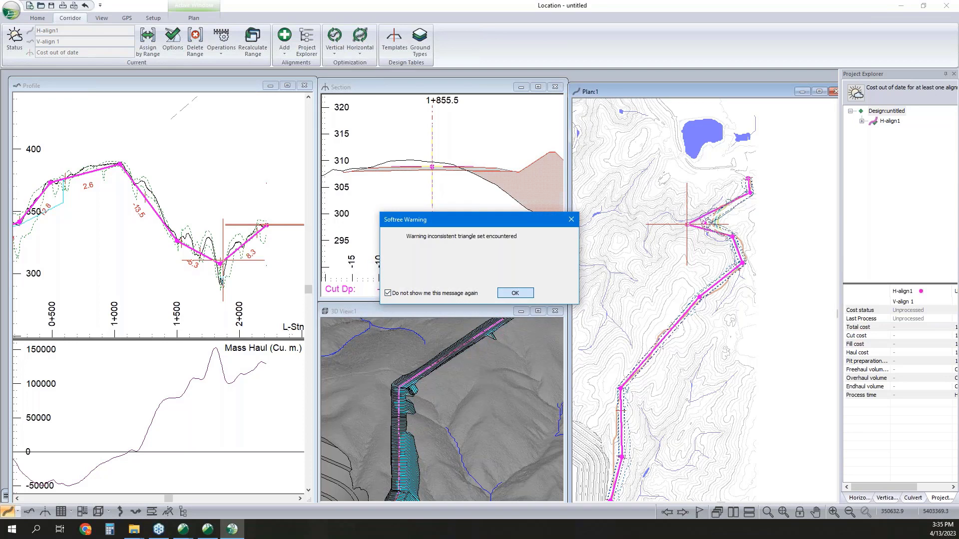
key(Return)
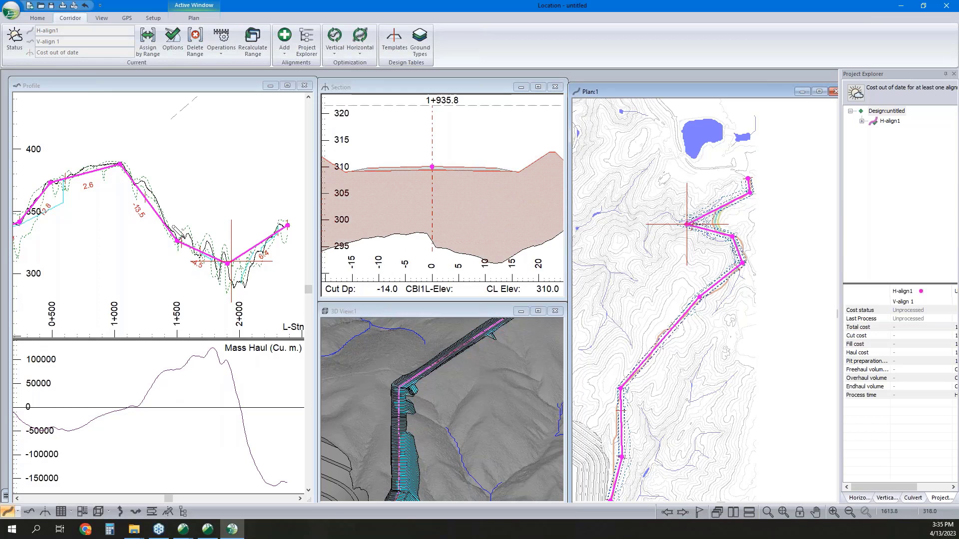
right_click(194, 239)
click(210, 245)
middle_drag(202, 235, 220, 210)
scroll(220, 210, down, 2)
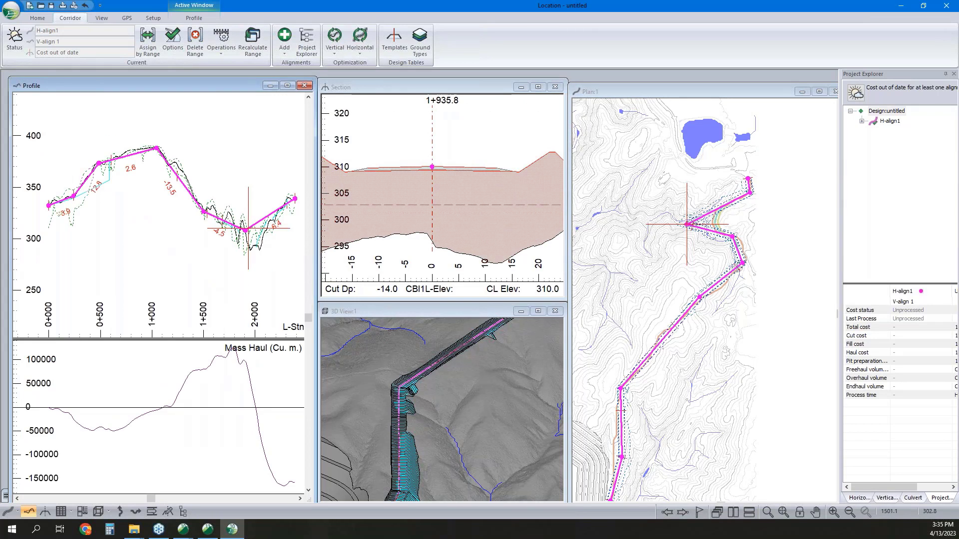
middle_drag(240, 251, 234, 266)
right_click(248, 246)
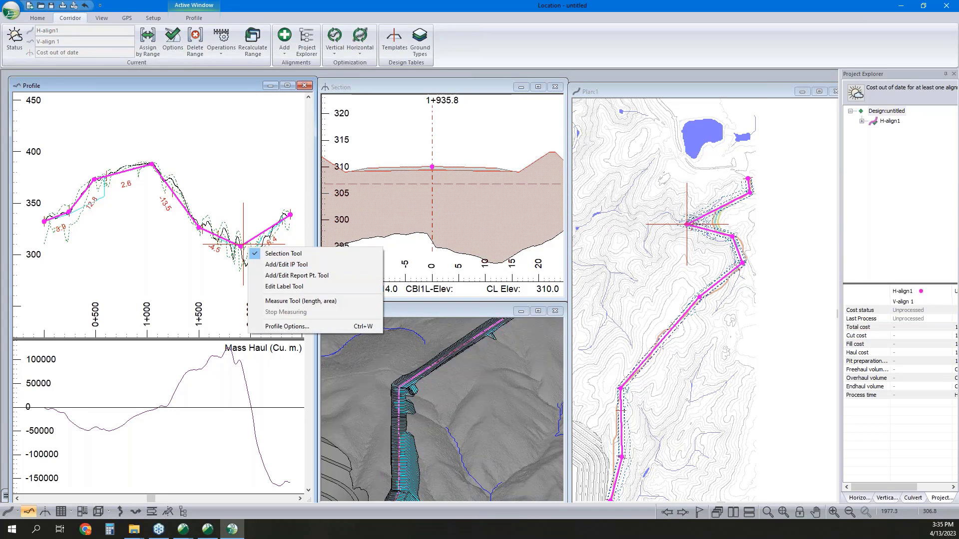
click(270, 263)
drag(243, 245, 252, 255)
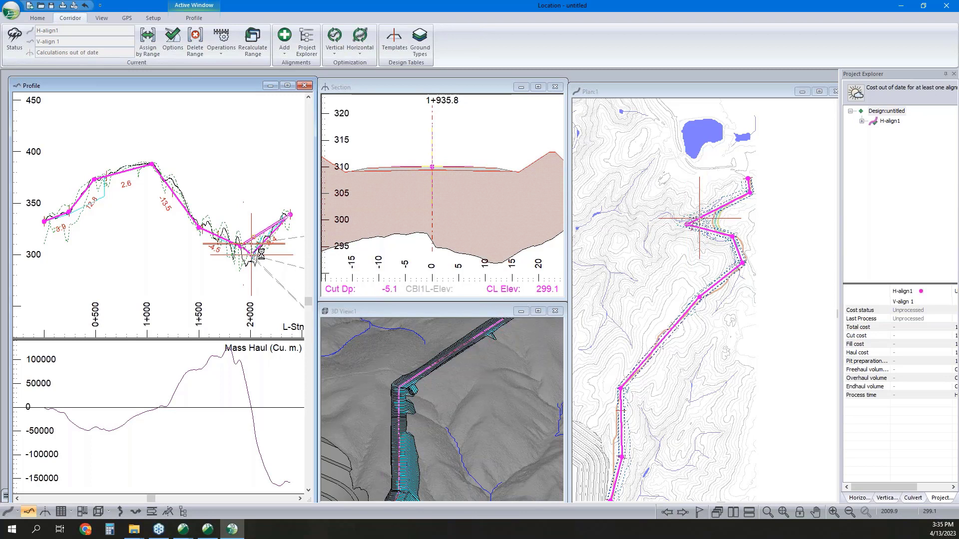
Step: Apply a circular curve at the horizontal alignment's switchback, trying radii of 35 and 60 and settling on 80
click(857, 500)
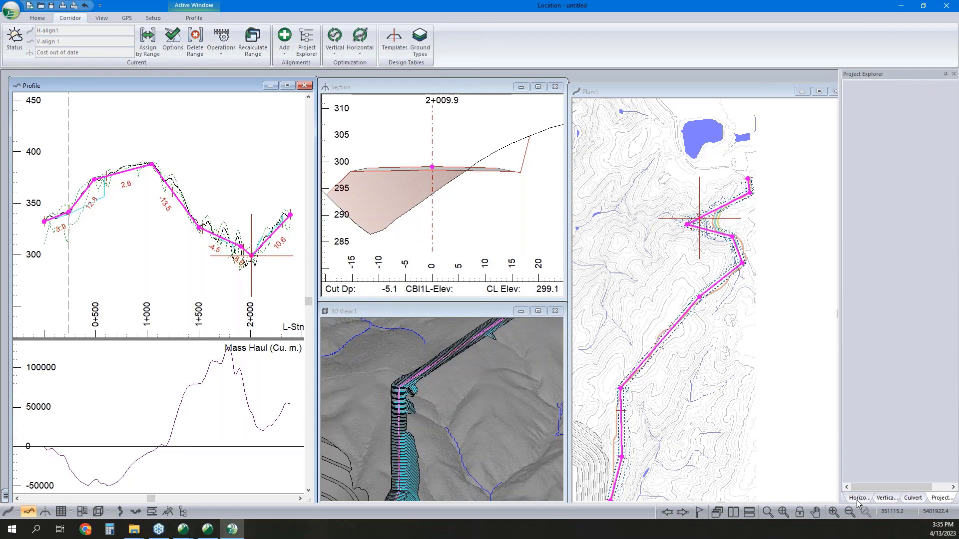
click(860, 222)
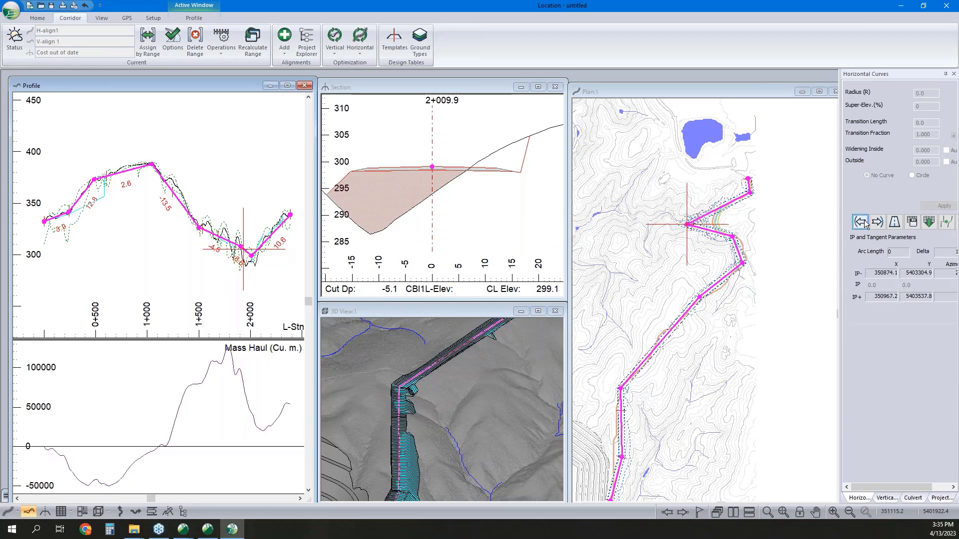
click(912, 175)
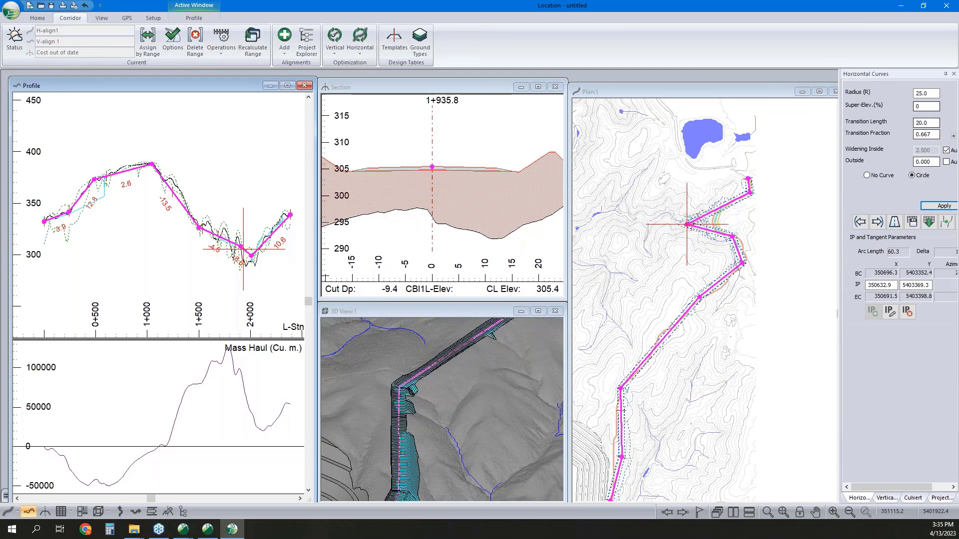
drag(931, 94, 848, 91)
text(35)
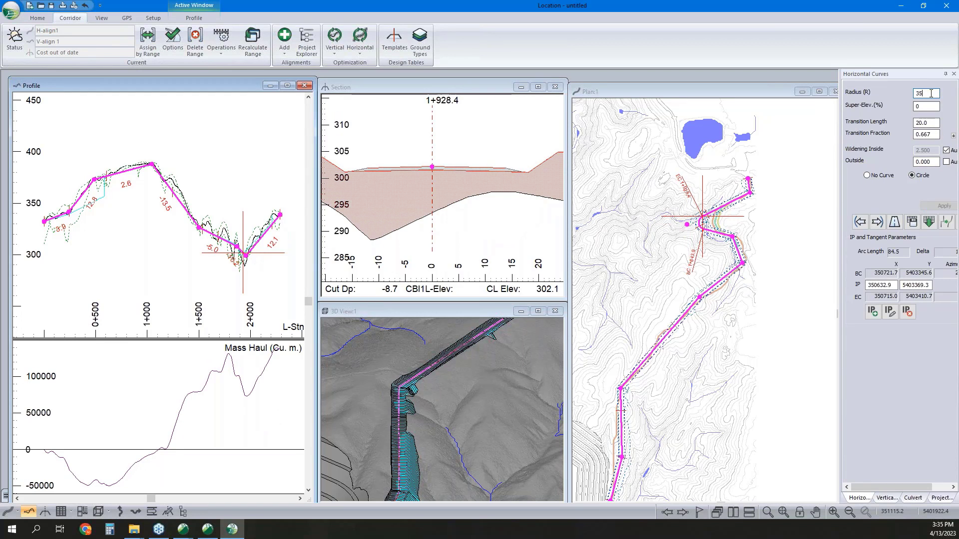
text(60)
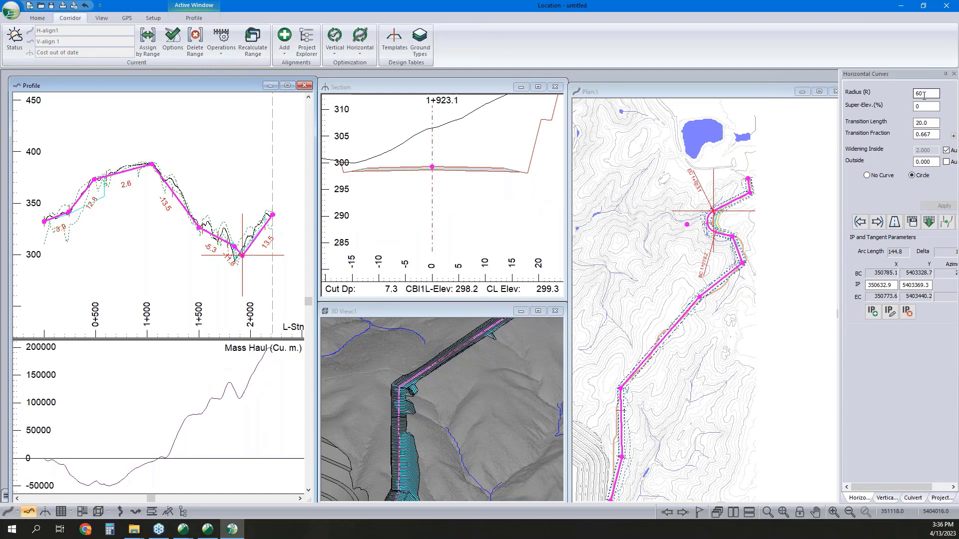
double_click(923, 95)
text(80)
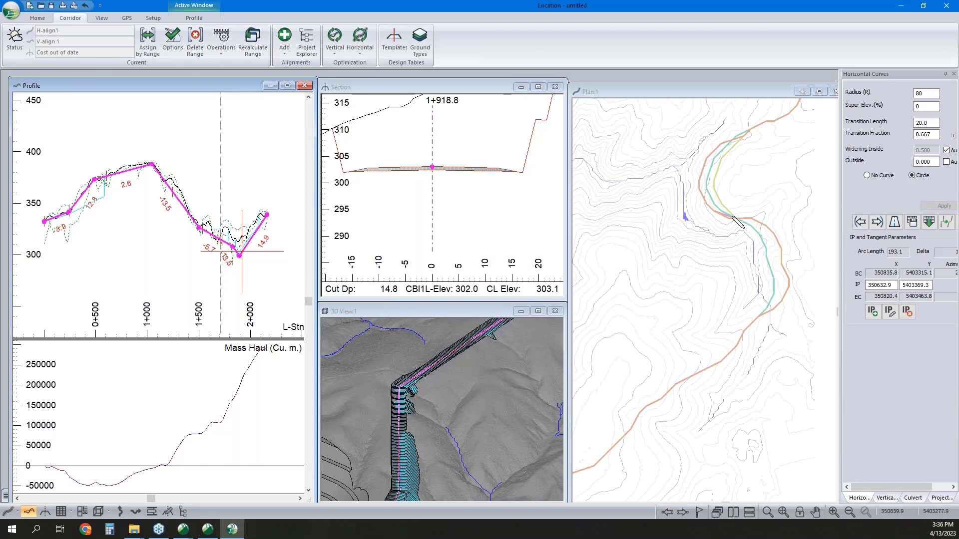
Step: Move the two horizontal points preceding the switchback onto the explored path, at about 350897.5, 5403303.1 and 350943.9, 5403140.0
click(755, 220)
drag(759, 223, 768, 226)
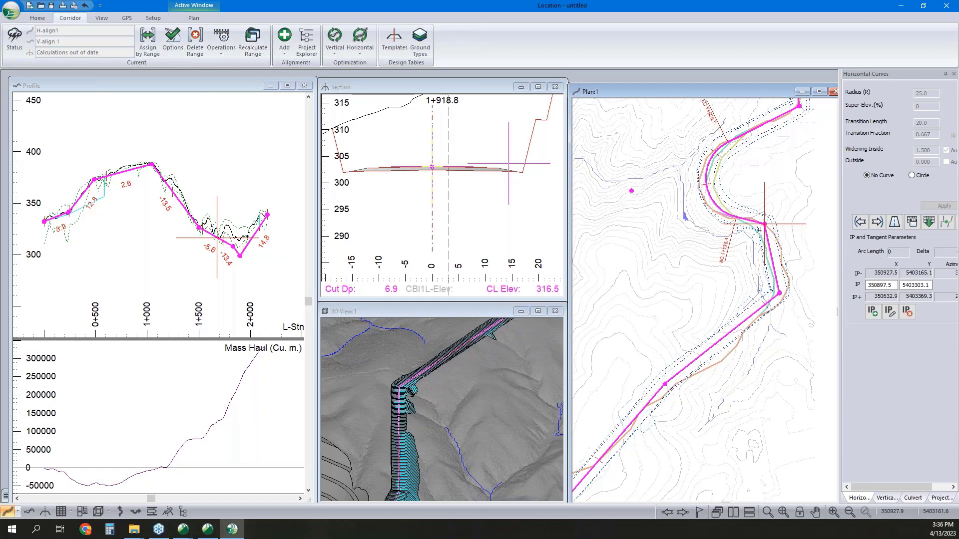
drag(781, 295, 787, 305)
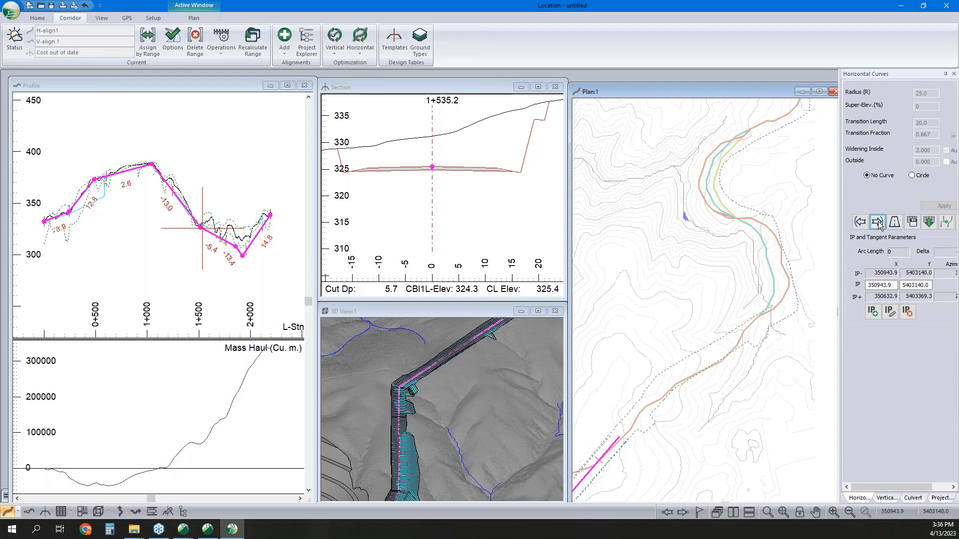
Step: Auto-generate horizontal curves with the default radius over the whole alignment, deleting the existing curves first
click(910, 175)
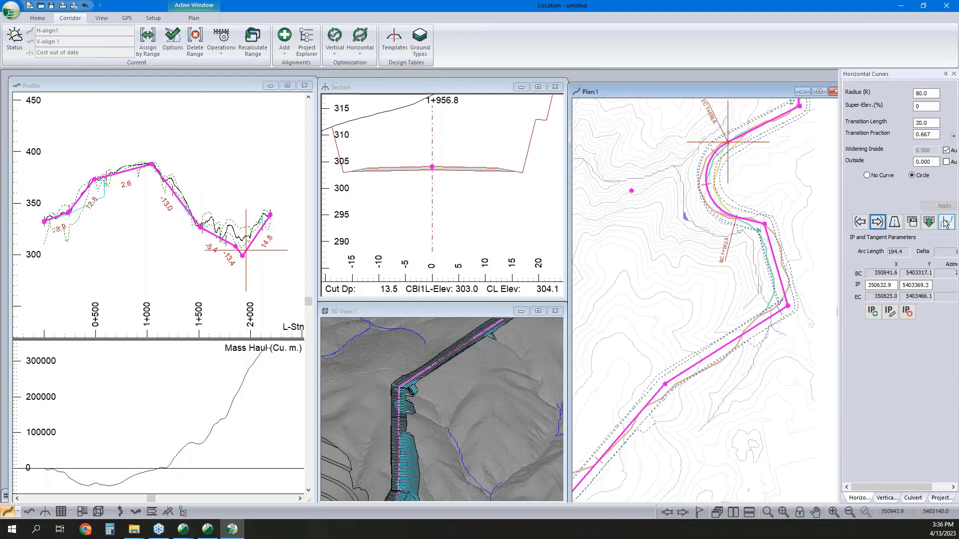
click(928, 222)
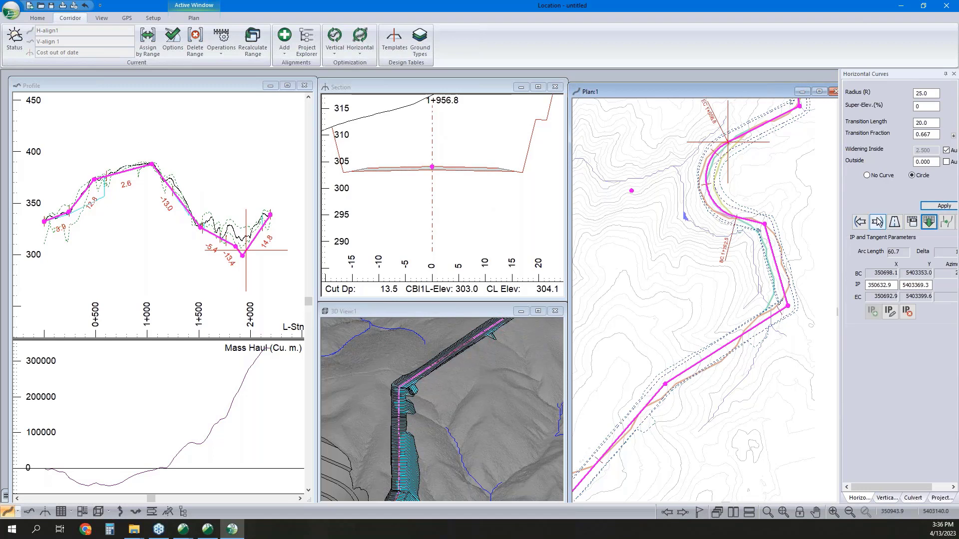
click(859, 222)
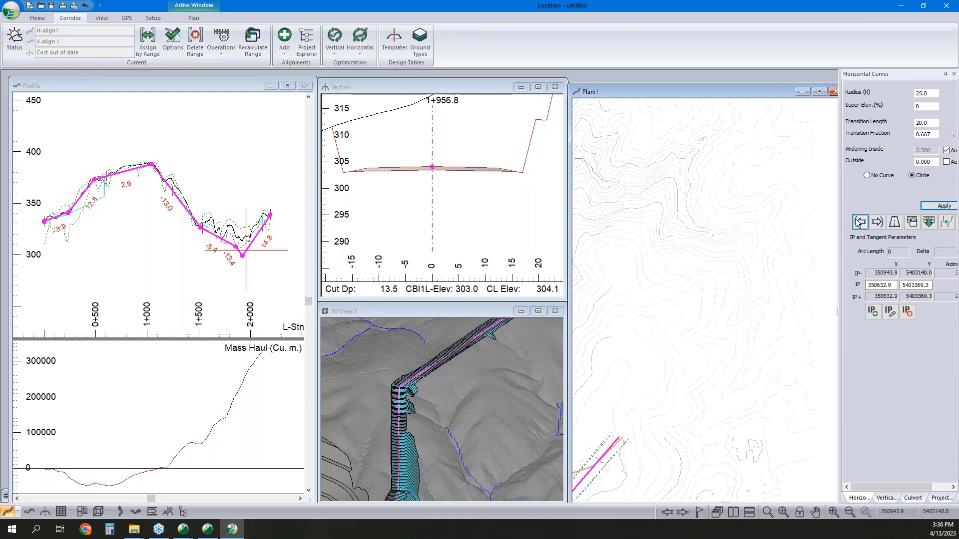
click(877, 222)
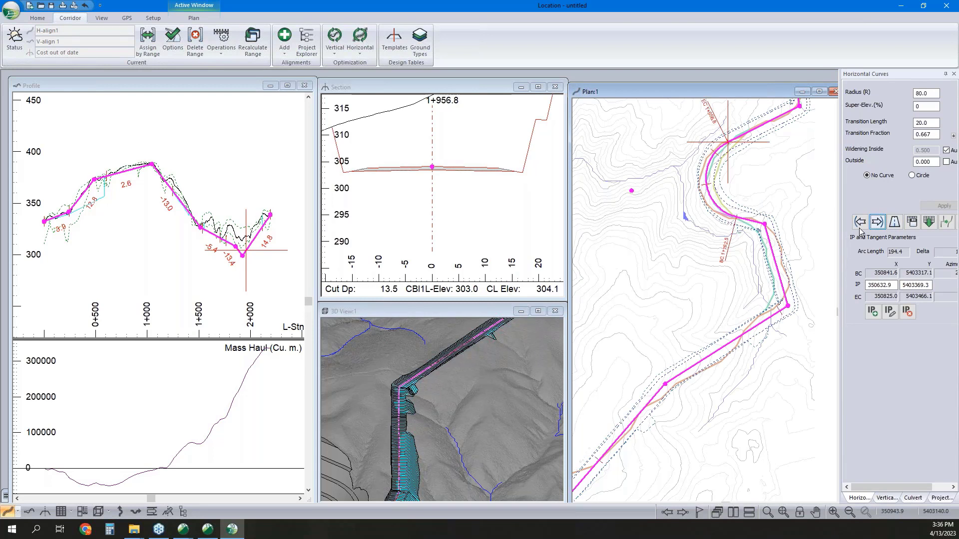
click(946, 222)
click(375, 234)
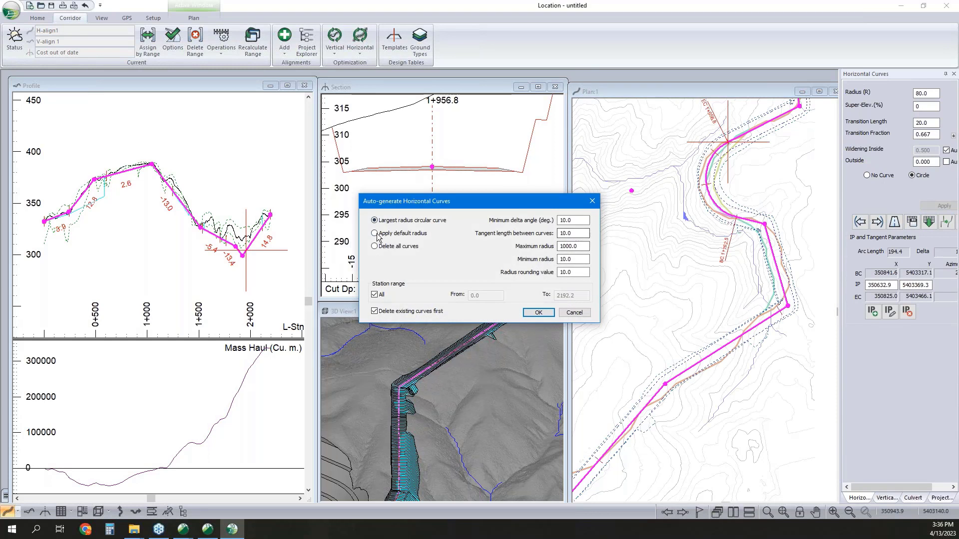
click(539, 312)
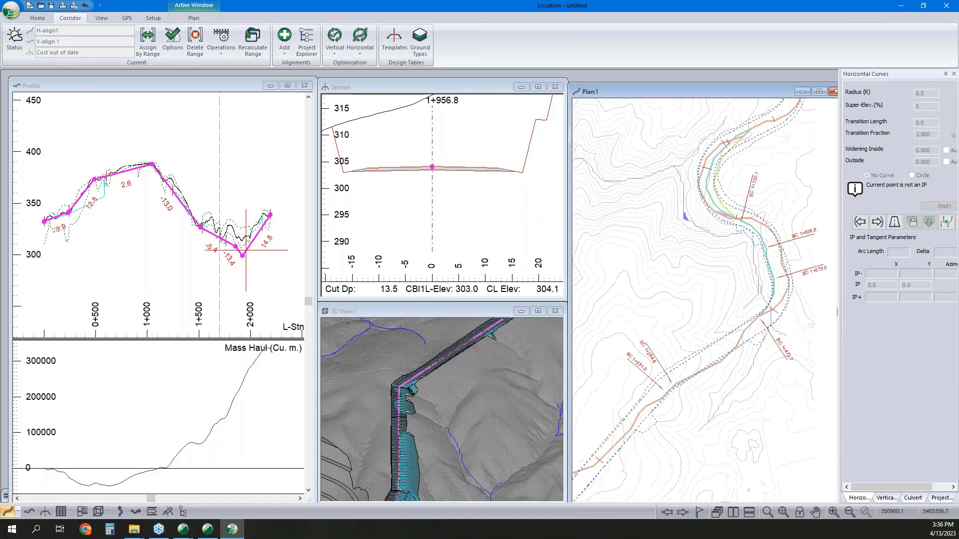
Step: Raise the vertical alignment's two low points toward the ground line, placing the first at about 1+747, elevation 323.1, and check the road in 3D
right_click(187, 226)
click(207, 232)
right_click(252, 243)
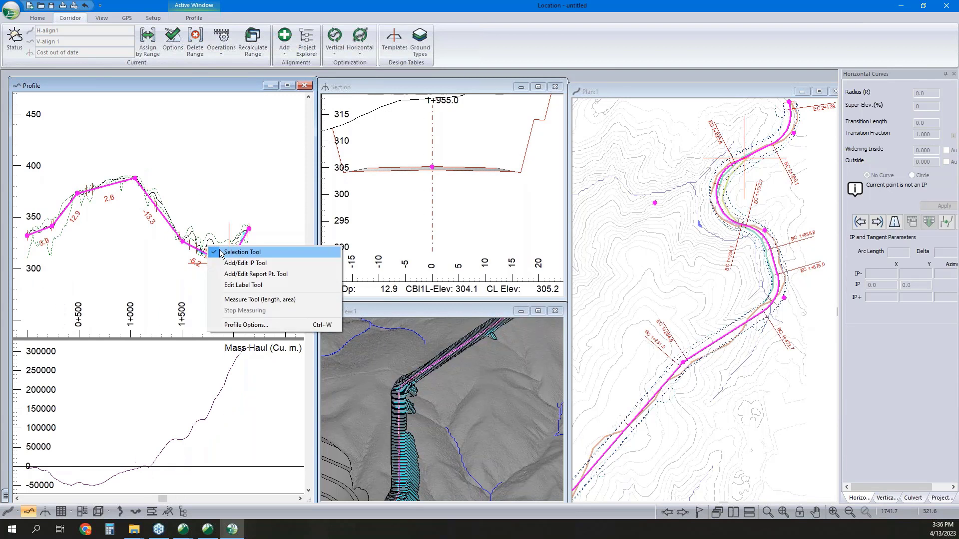
click(260, 259)
drag(226, 271, 225, 250)
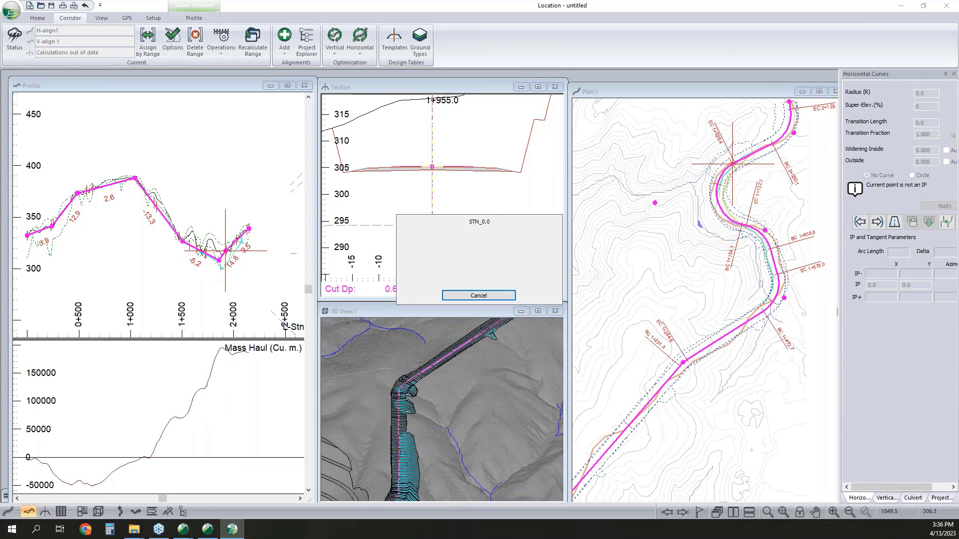
drag(218, 260, 228, 248)
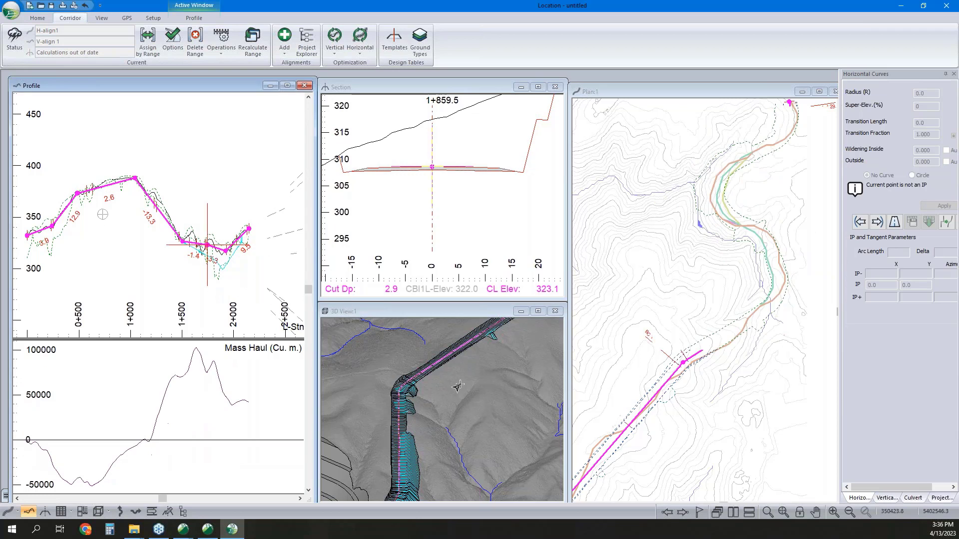
scroll(455, 384, down, 4)
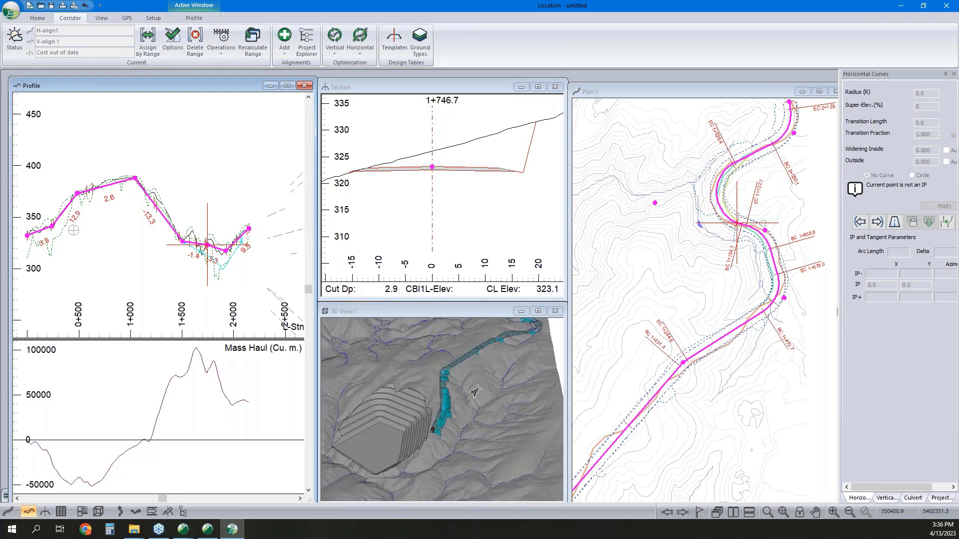
drag(493, 371, 498, 410)
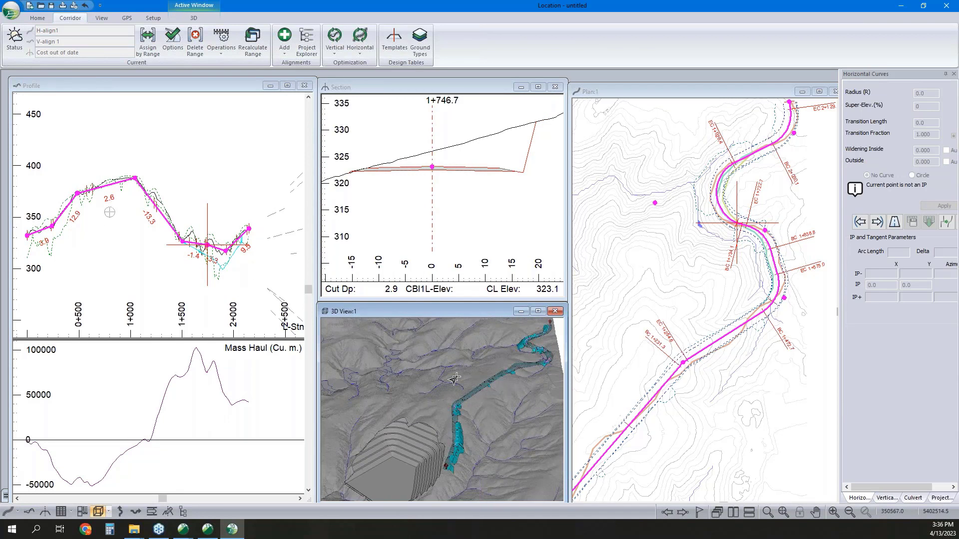
Step: Open the vertical optimization options of V-align 1 and sample sections at a spacing of 20 instead of all sections
right_click(755, 204)
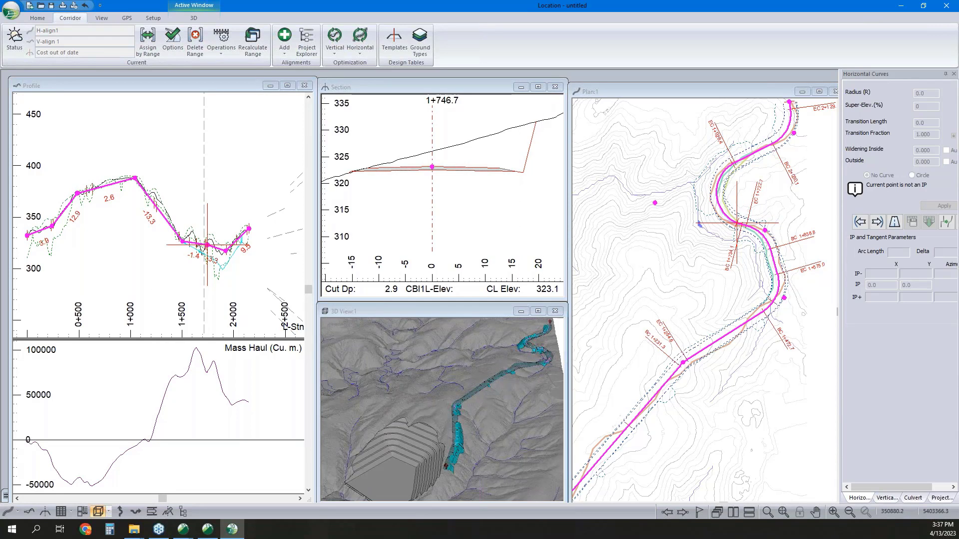
click(799, 211)
click(945, 497)
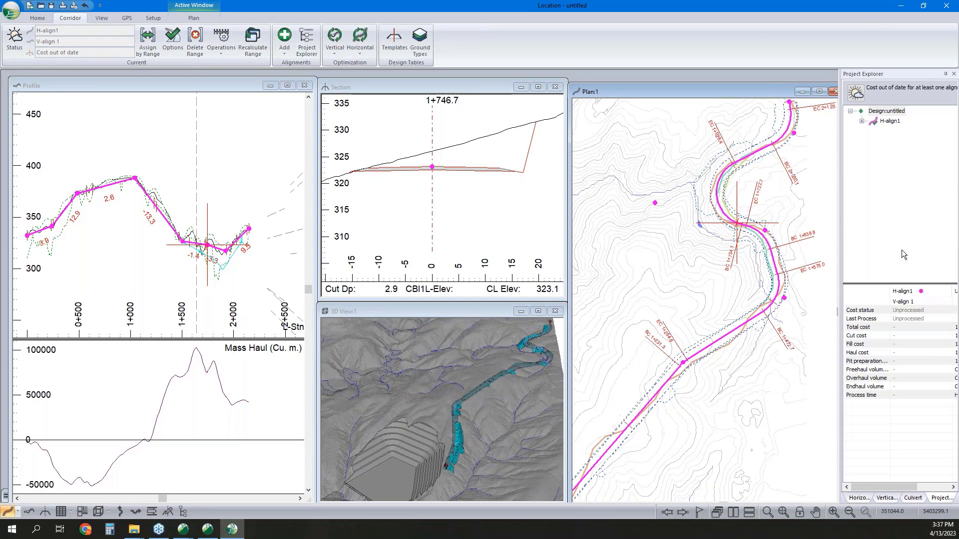
right_click(892, 122)
click(898, 131)
right_click(899, 131)
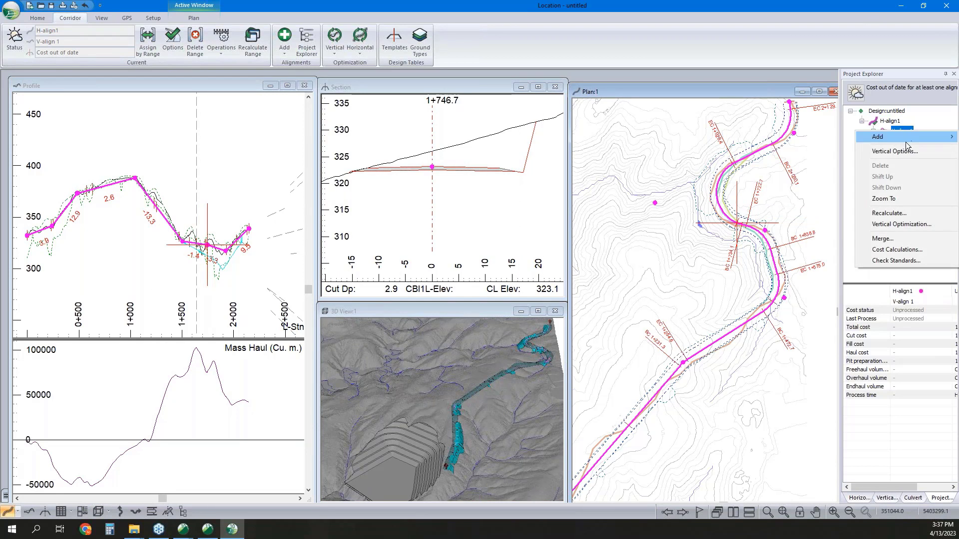
click(903, 152)
click(432, 215)
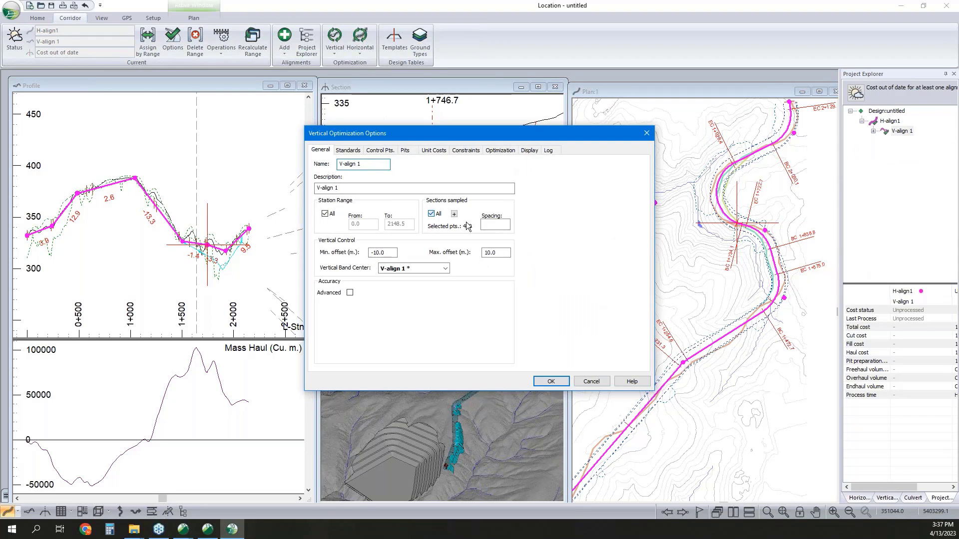
click(495, 225)
text(40)
text(20)
Step: Set the vertical optimization's grade limits to a minimum of -15% and a maximum of 15%
click(348, 149)
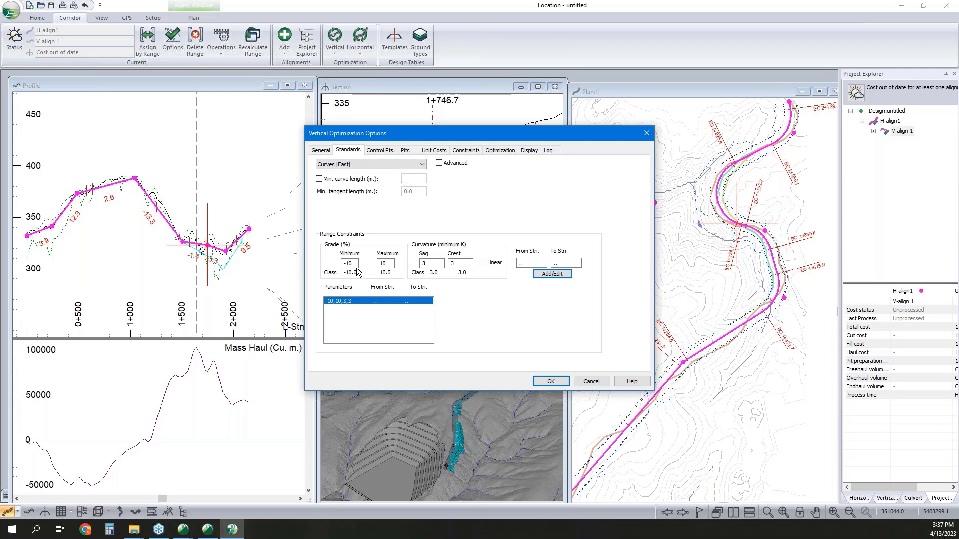
text(5)
double_click(384, 263)
text(15)
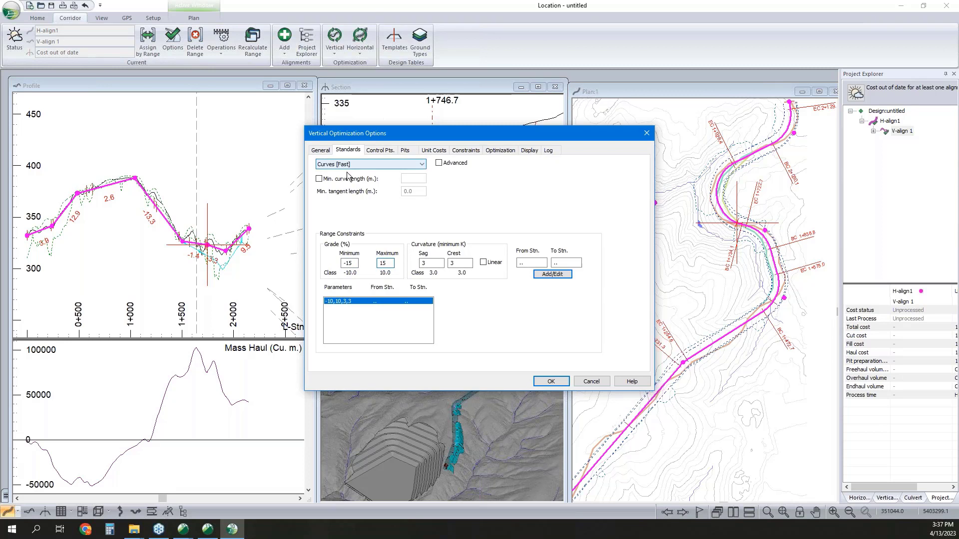
Step: Enforce a minimum vertical curve length of 40 m and update the range constraints with sag K 12 and crest K 11
click(333, 181)
drag(420, 179, 382, 182)
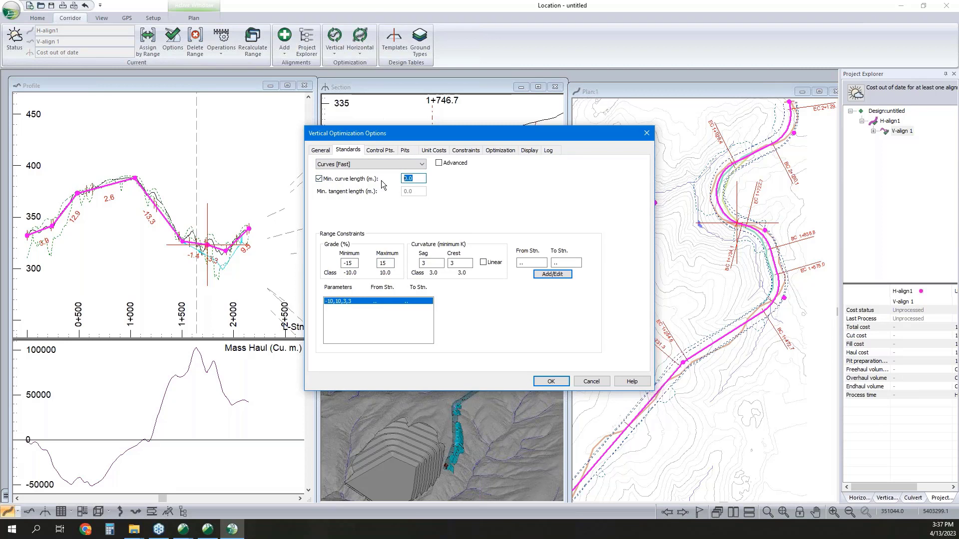
text(40)
key(Tab)
key(Tab)
key(Tab)
key(Tab)
click(552, 274)
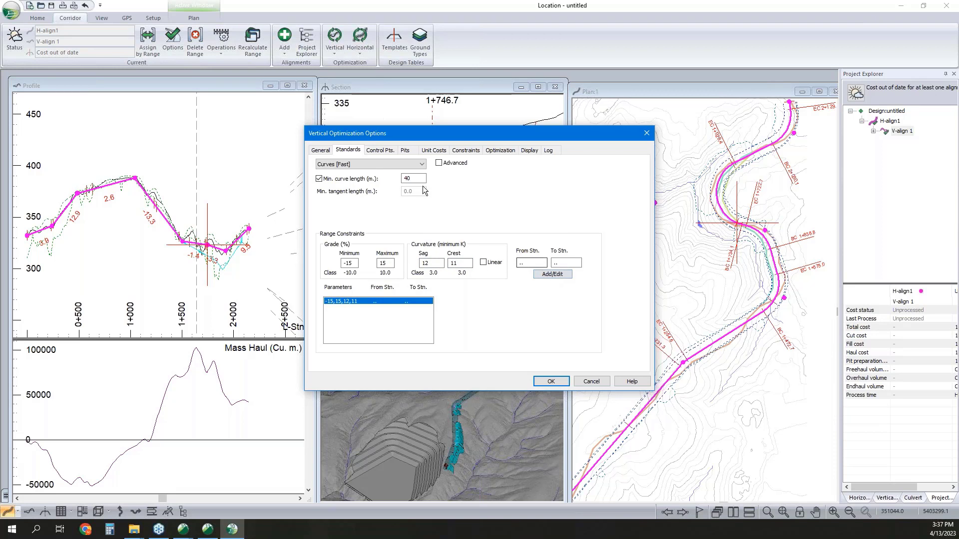
Step: Add a vertical control point at the start of the alignment
click(374, 152)
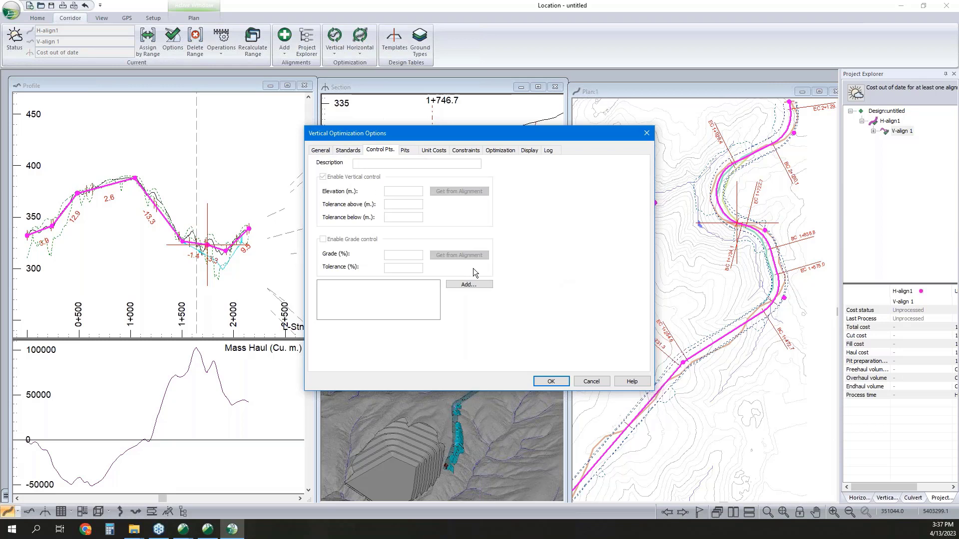
click(455, 284)
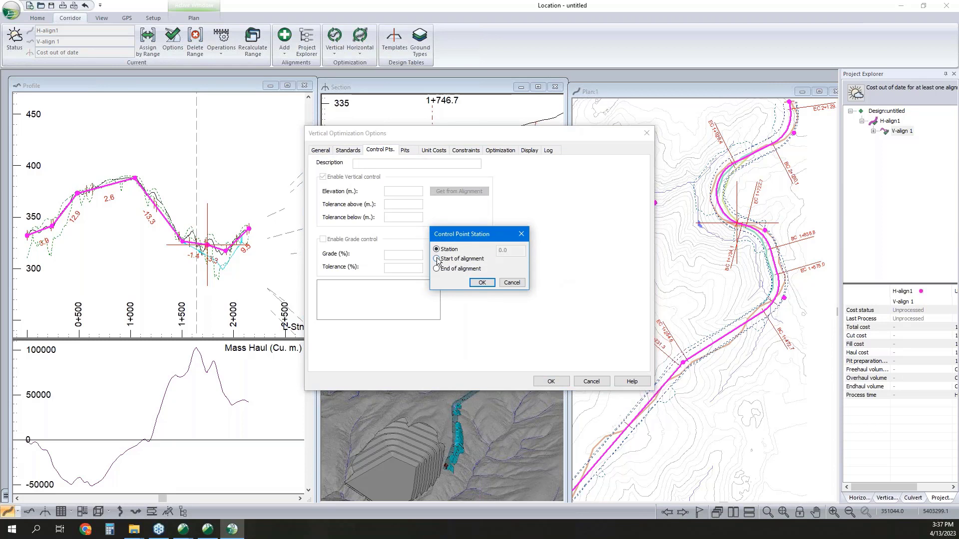
click(437, 259)
click(482, 283)
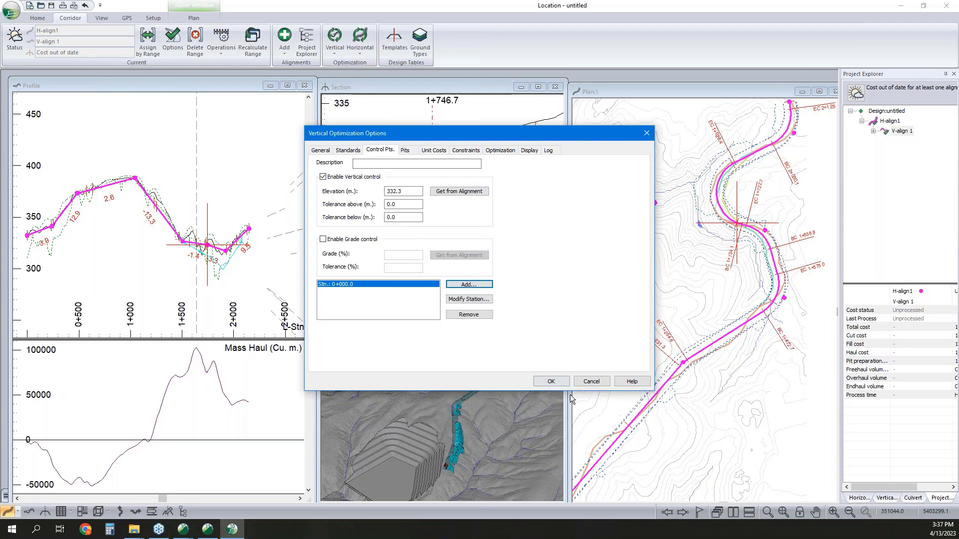
Step: Accept the vertical optimization options, process the optimal profile of V-align 1, and stop the run early to keep the partial solution
click(551, 382)
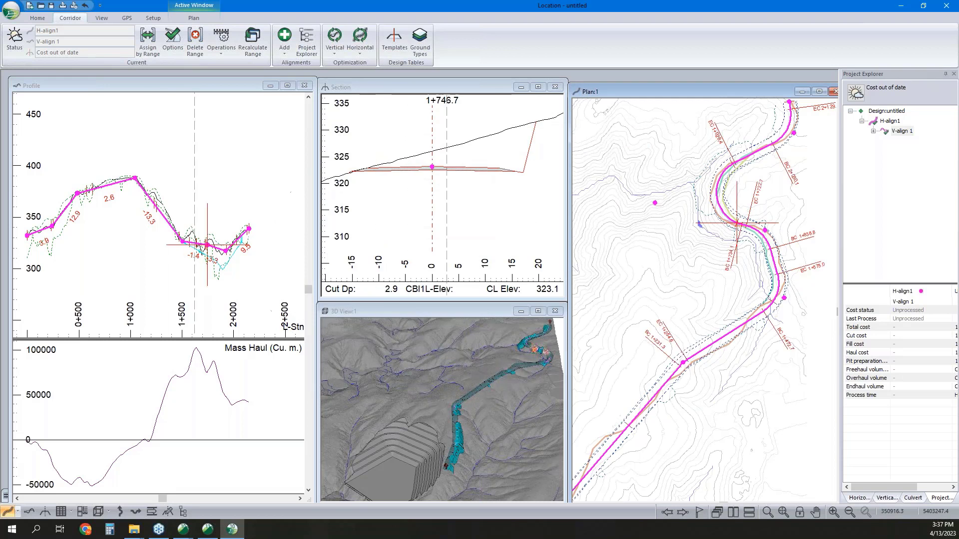
right_click(899, 131)
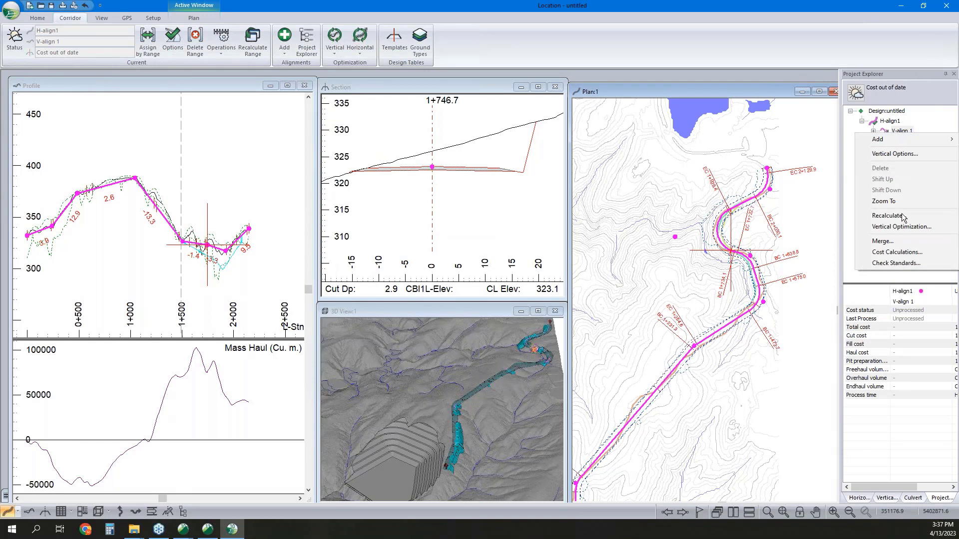
click(899, 227)
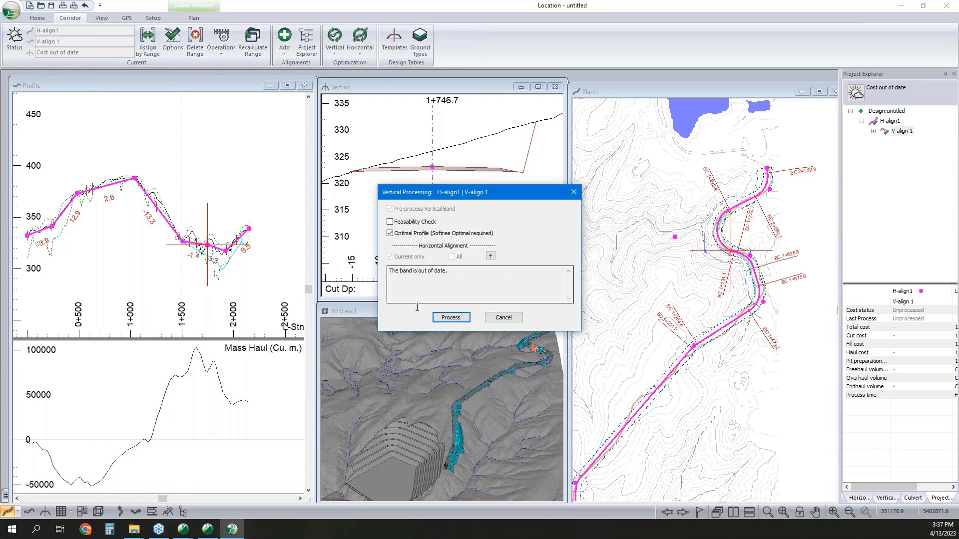
click(449, 318)
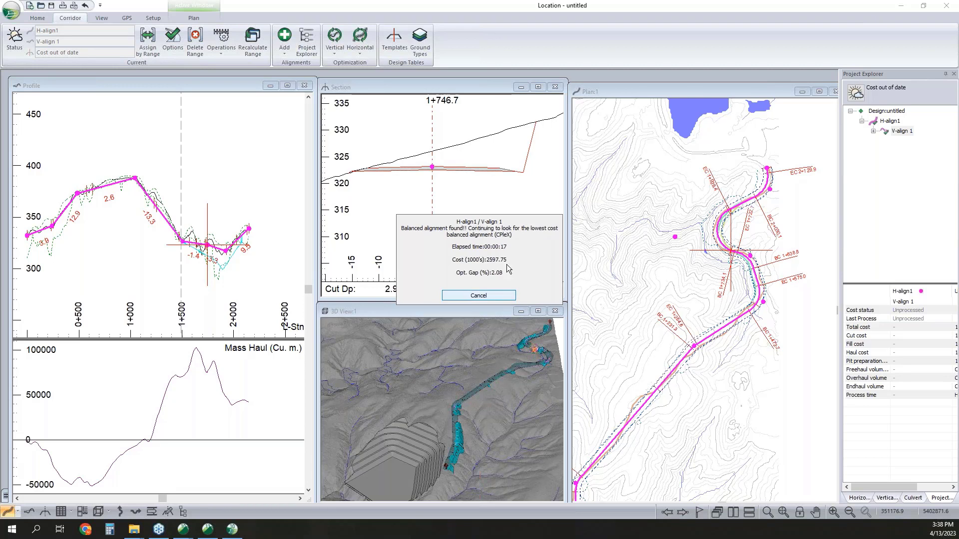
click(498, 296)
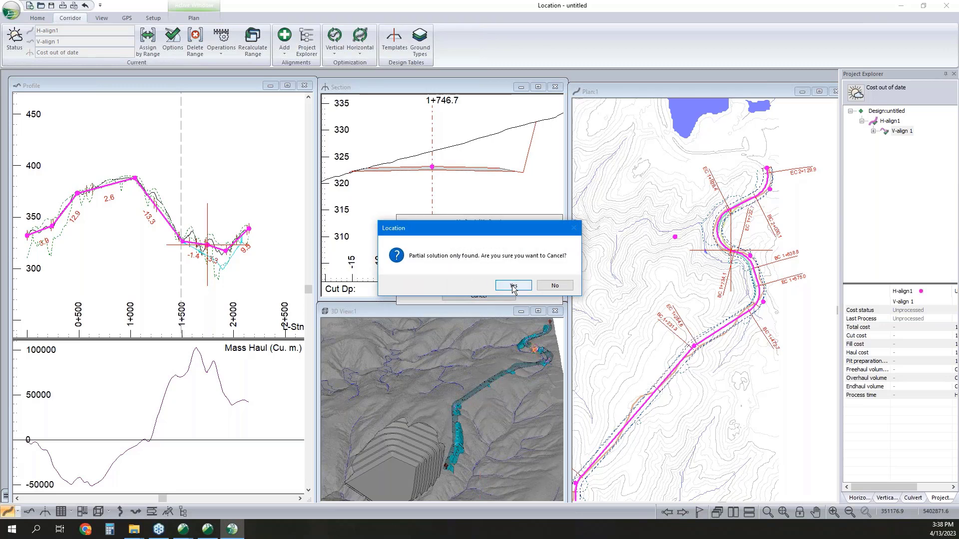
click(510, 287)
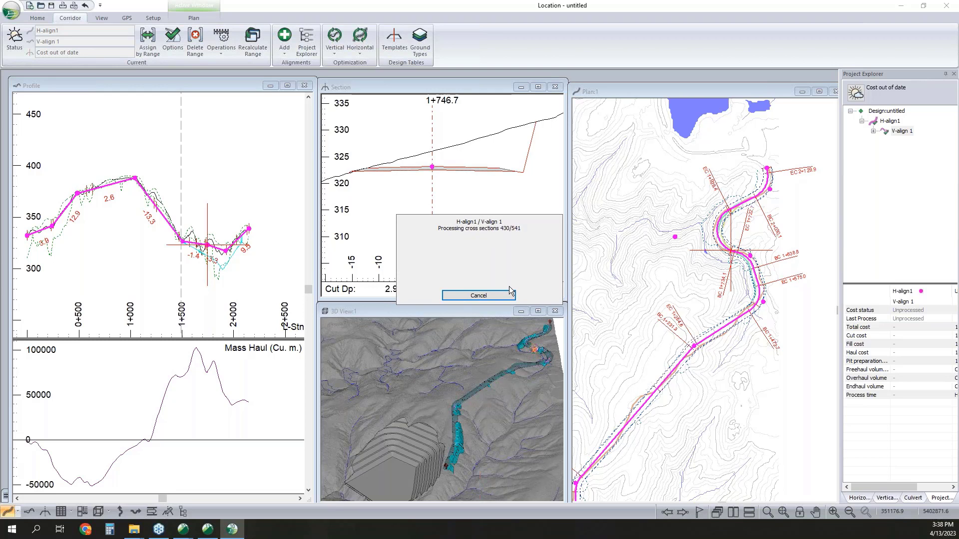
click(624, 361)
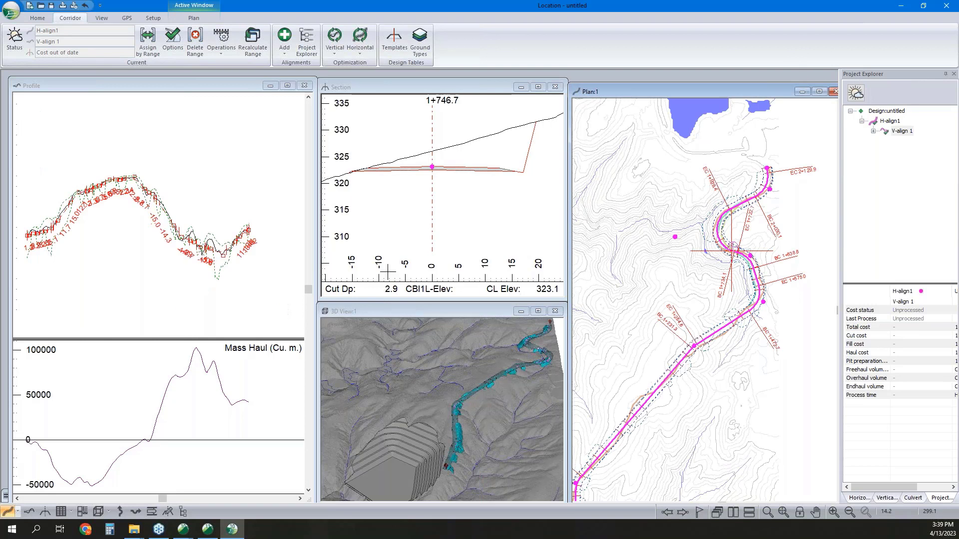
Step: Examine the optimized profile and the cross section near station 0+295, including the road beside the pit in 3D
scroll(183, 216, up, 8)
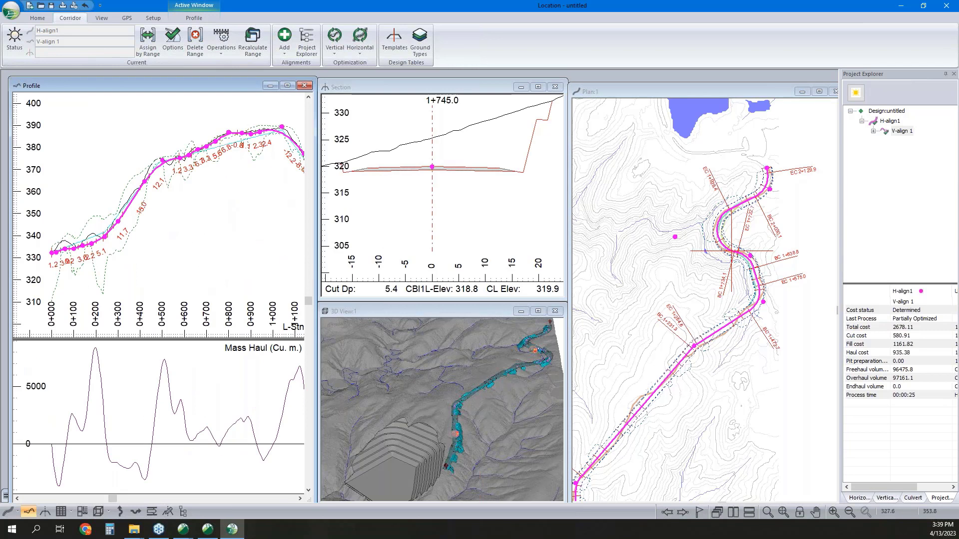
scroll(108, 227, up, 2)
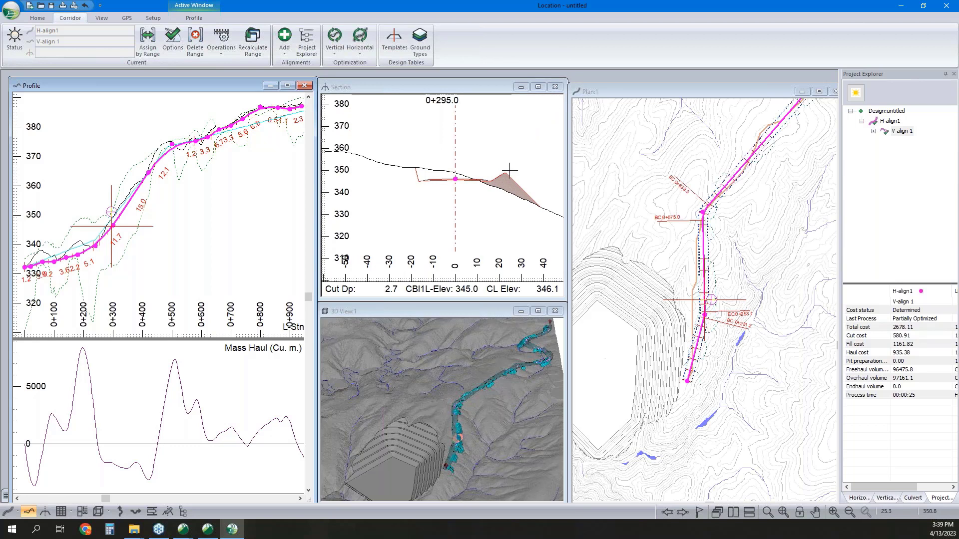
middle_drag(150, 223, 113, 242)
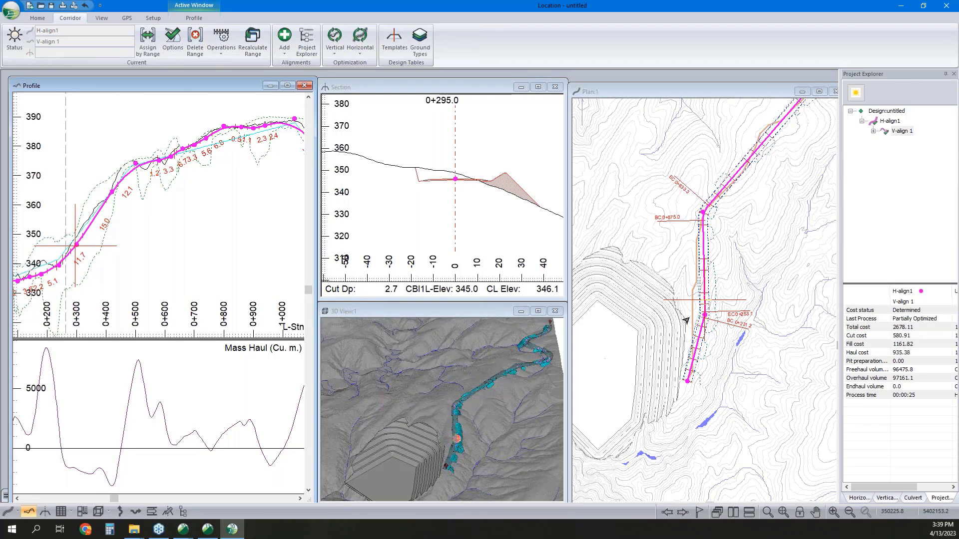
click(502, 382)
middle_drag(502, 382, 461, 329)
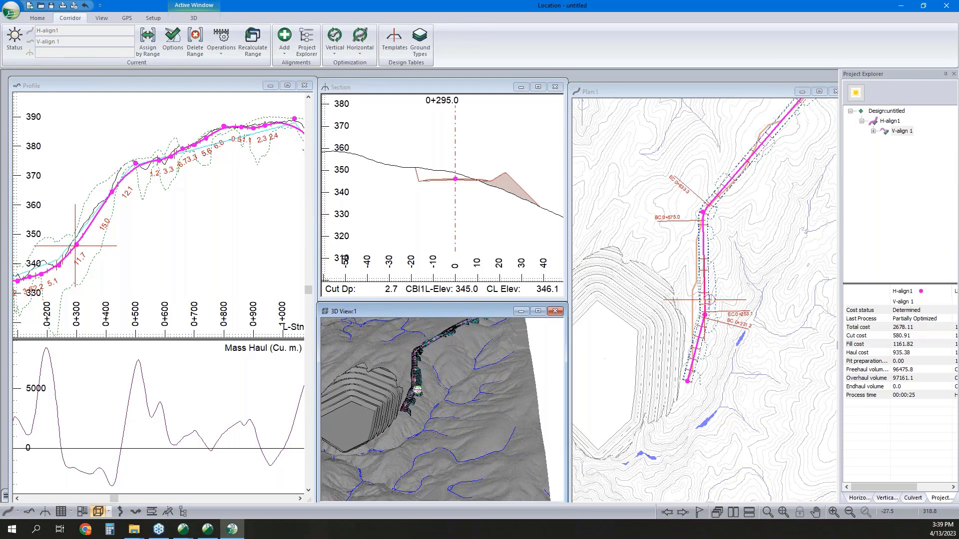
Step: Examine the profile past the crest, the cross section at station 1+280, and the pit road in 3D
click(753, 330)
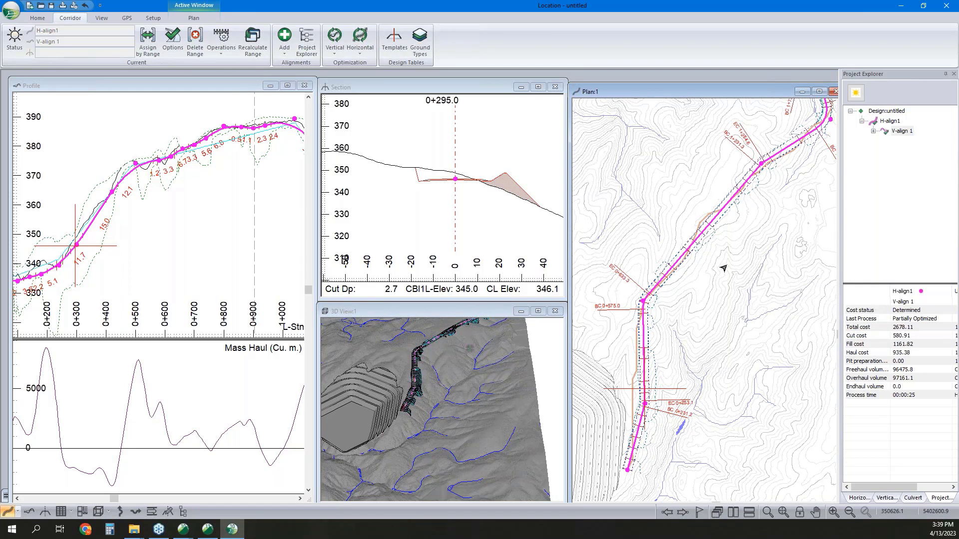
scroll(229, 193, down, 1)
middle_drag(209, 189, 170, 177)
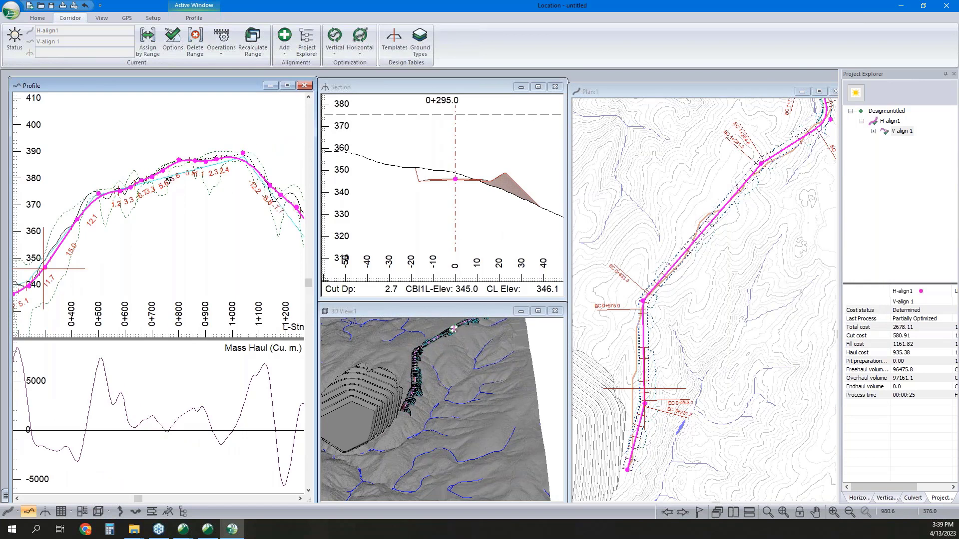
click(258, 200)
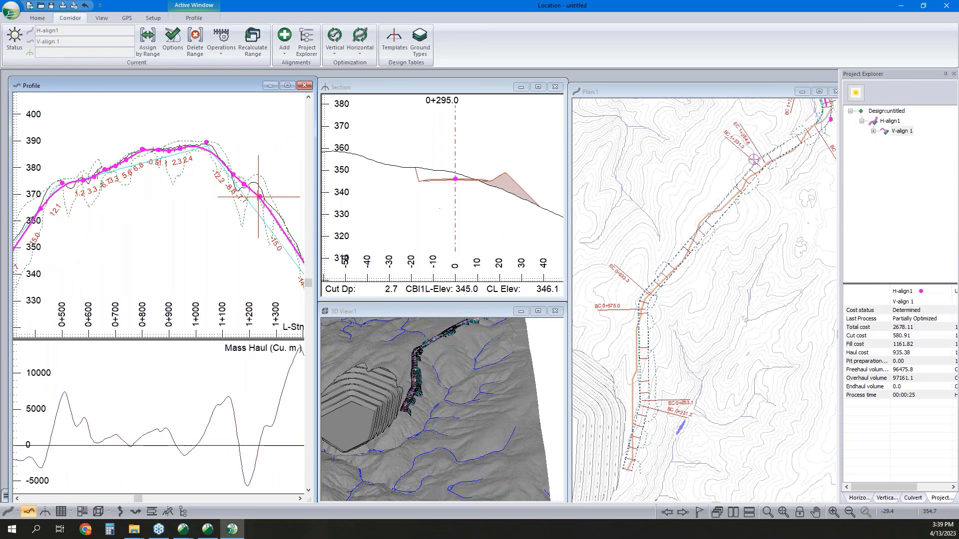
click(269, 212)
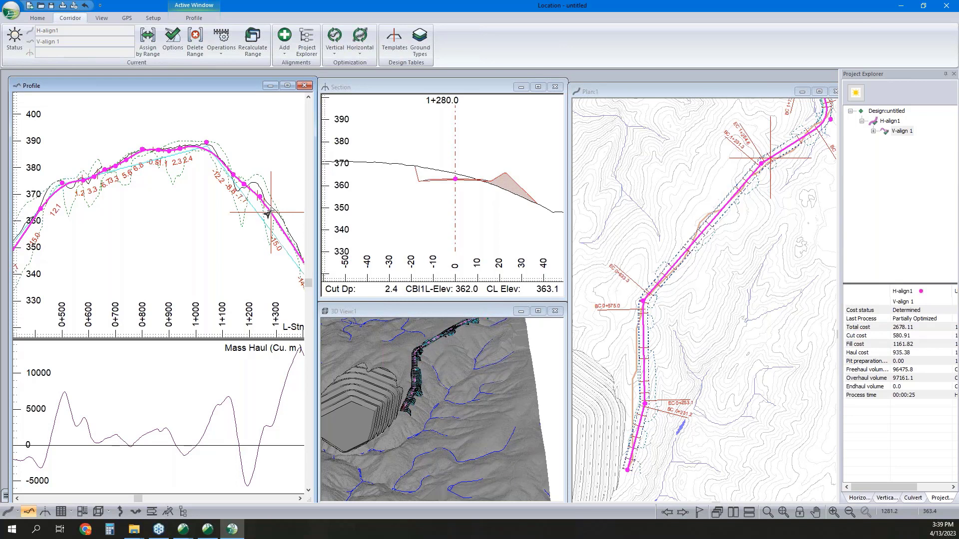
drag(402, 390, 431, 404)
mouse_move(432, 402)
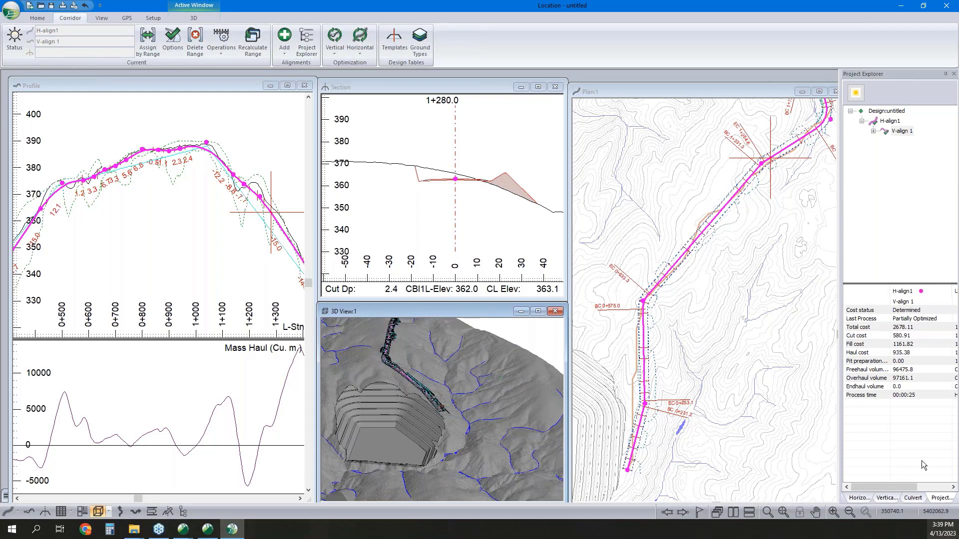
Step: Add a new horizontal alignment H-align2 from a single coordinate point, using the default standard cross-section template
right_click(899, 132)
mouse_move(906, 135)
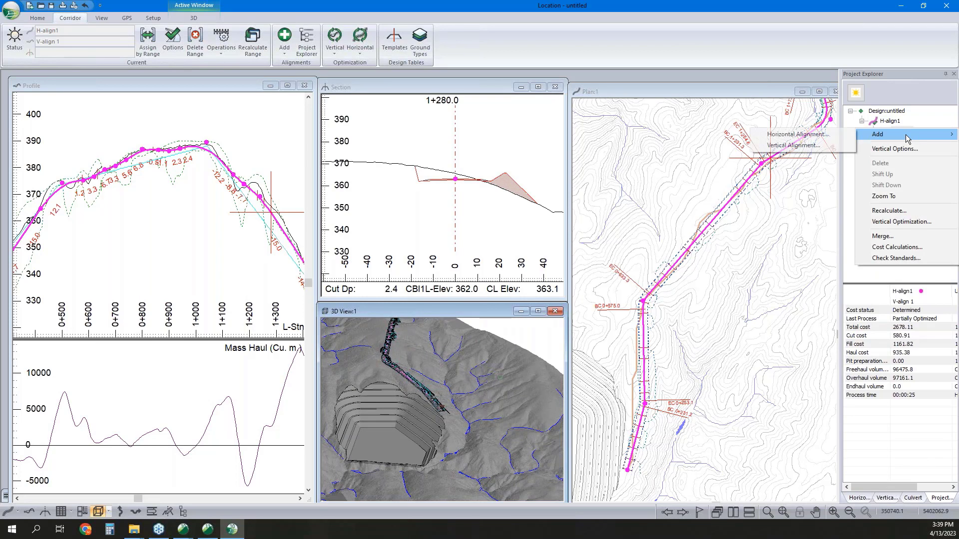
click(810, 138)
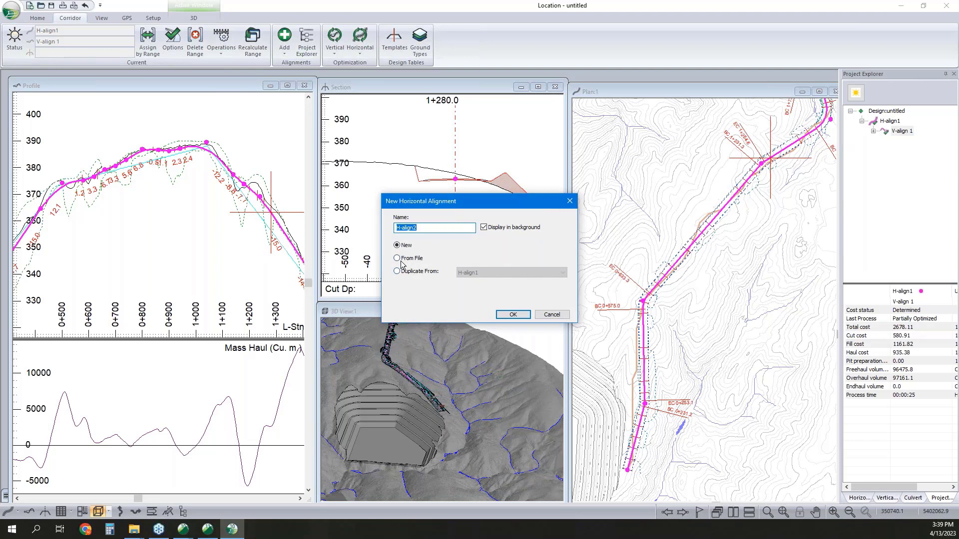
click(513, 315)
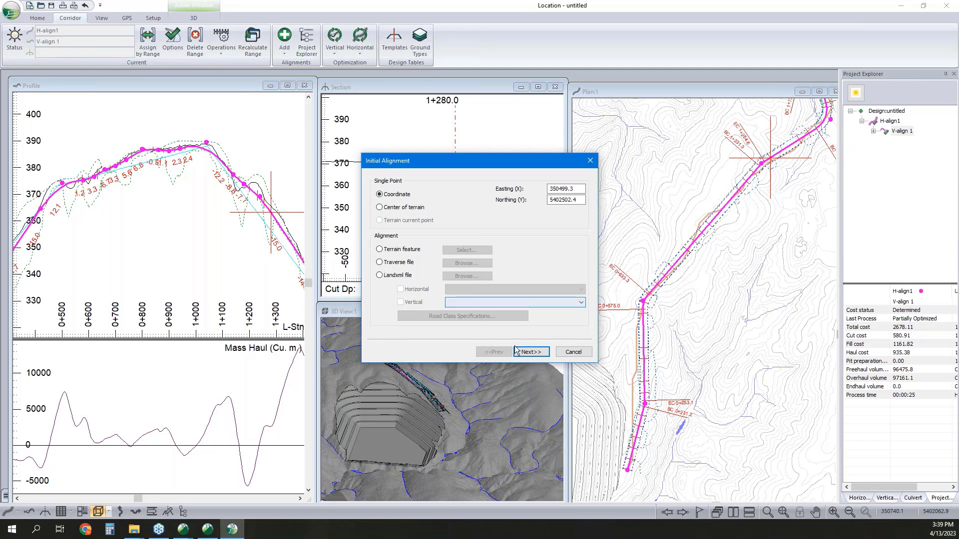
click(533, 352)
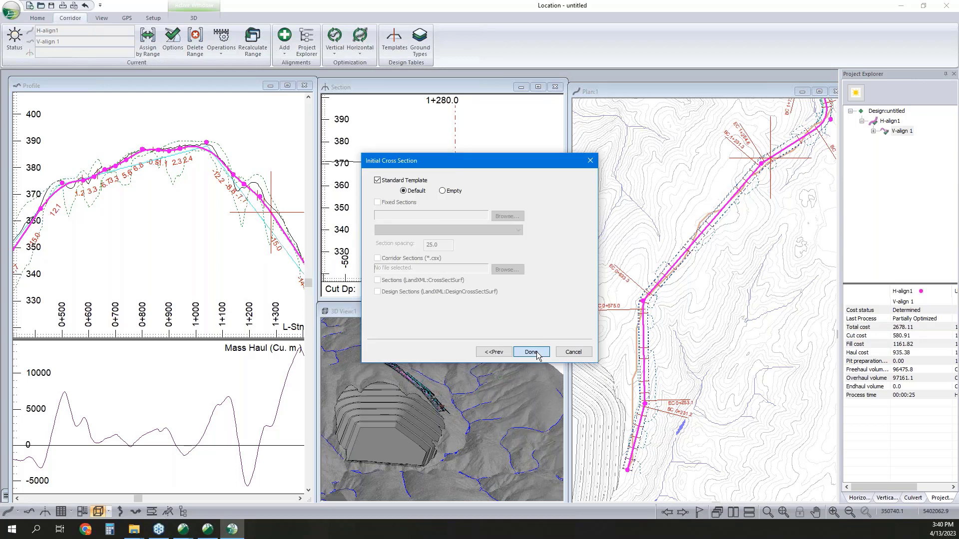
click(536, 353)
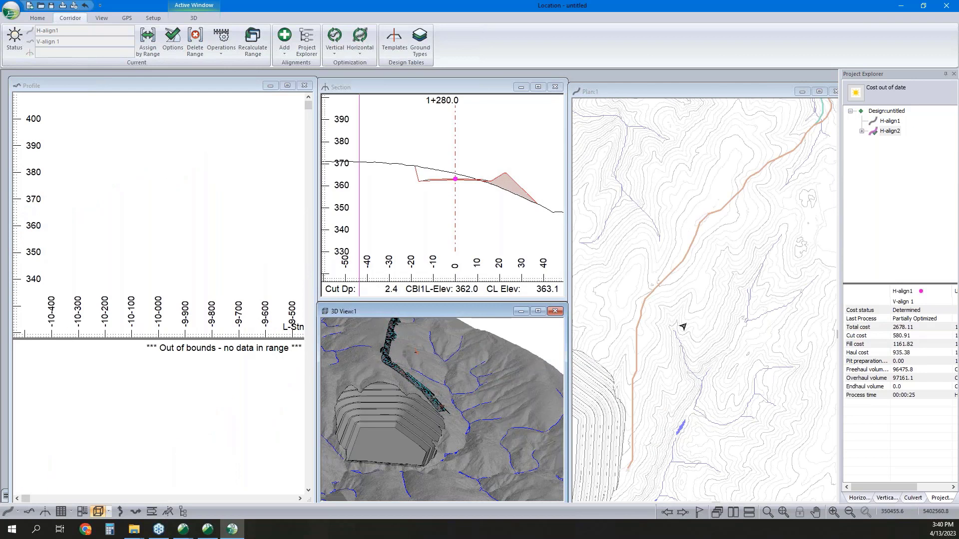
Step: Place H-align2 with the IP tool from the start of the existing road at the pit rim across to the pit floor
right_click(733, 285)
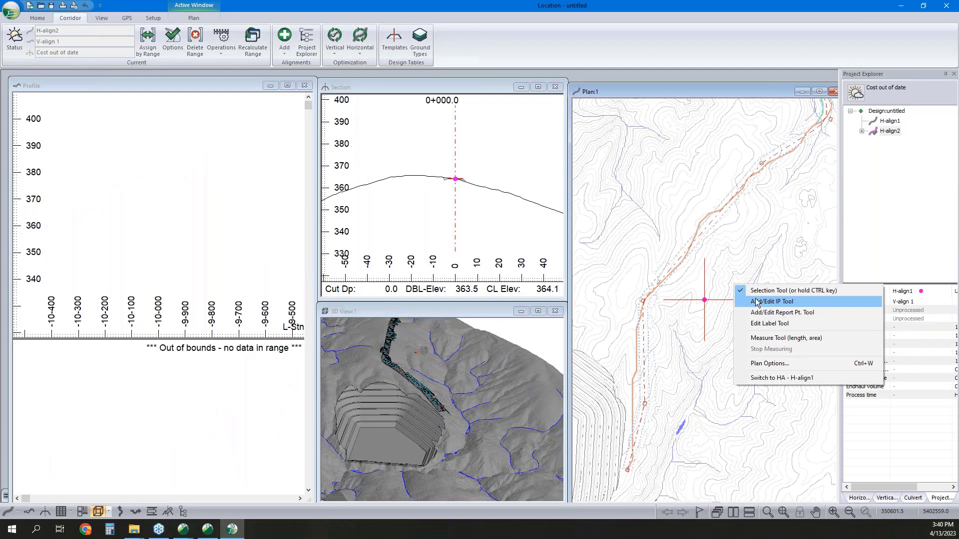
click(756, 301)
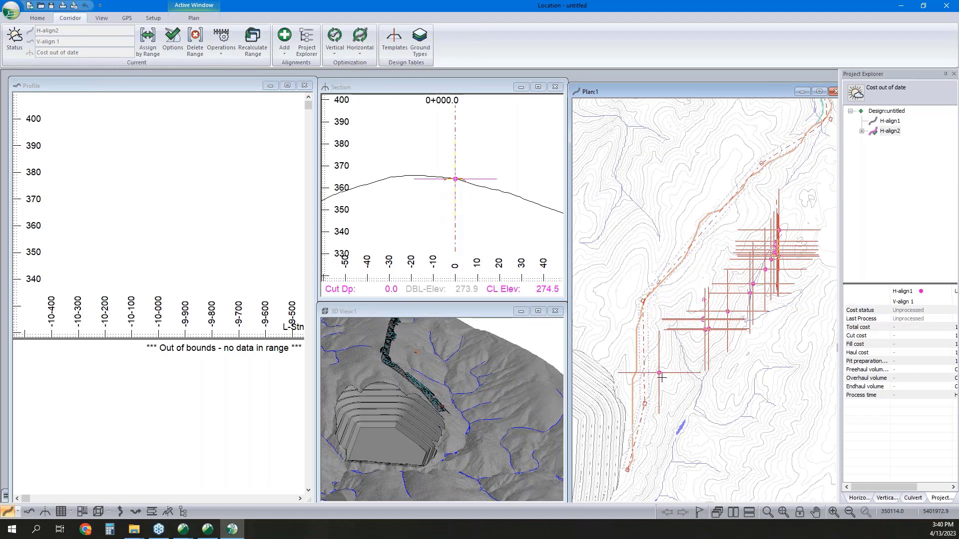
scroll(660, 378, up, 3)
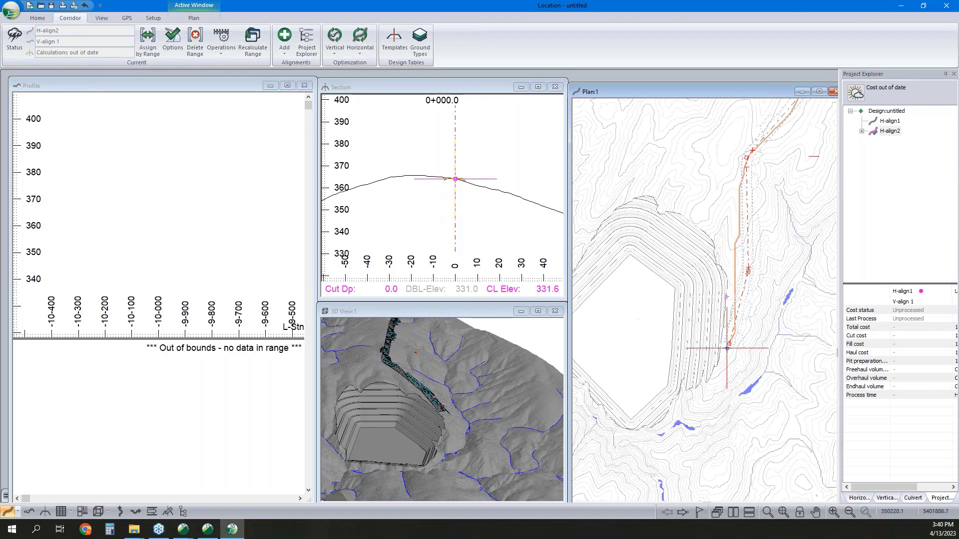
drag(727, 348, 722, 366)
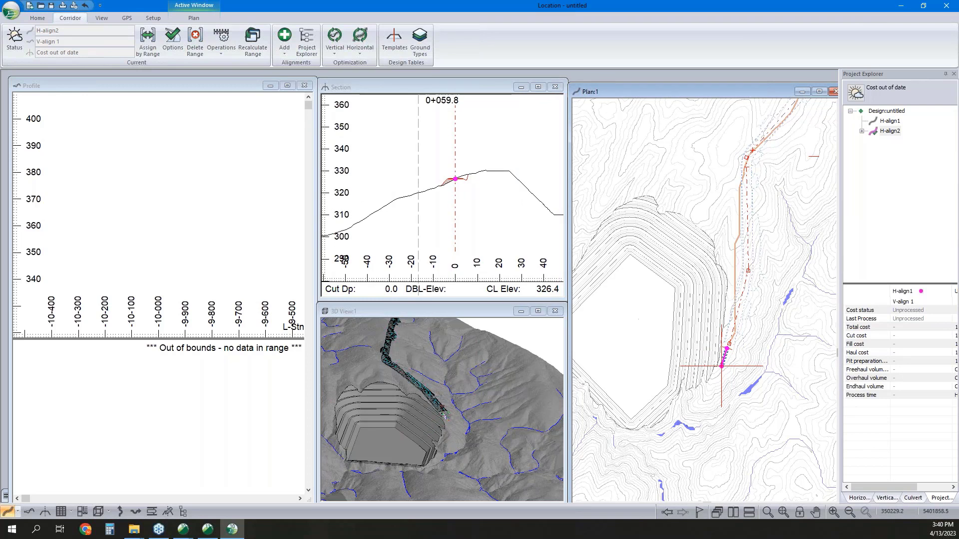
drag(722, 366, 628, 258)
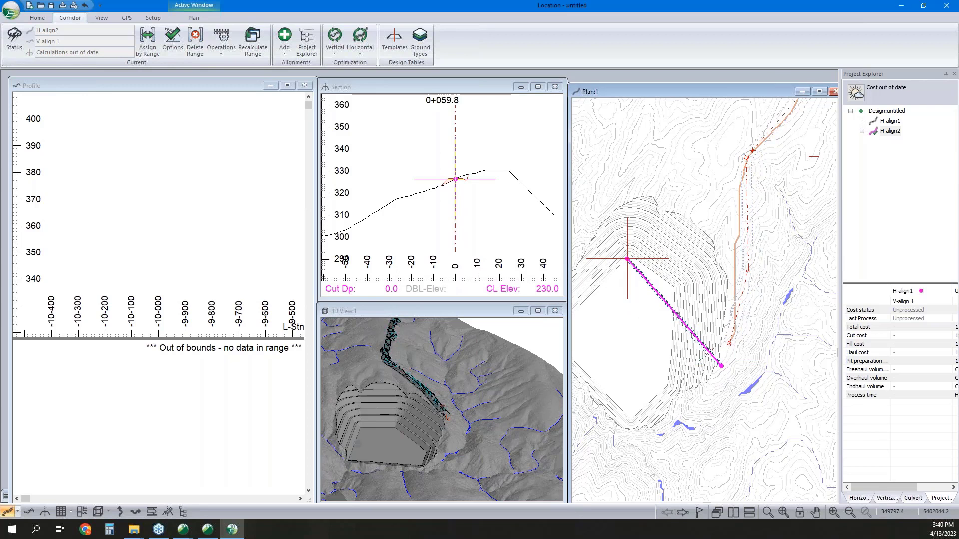
Step: Insert an intermediate IP on H-align2 at the toe of the pit wall, checking the pit ramp's profile
click(169, 90)
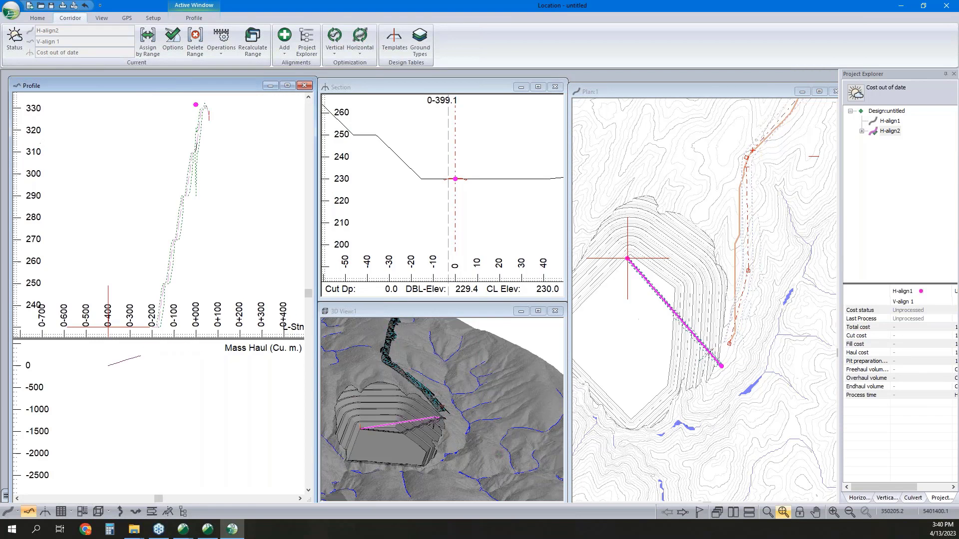
scroll(212, 175, down, 2)
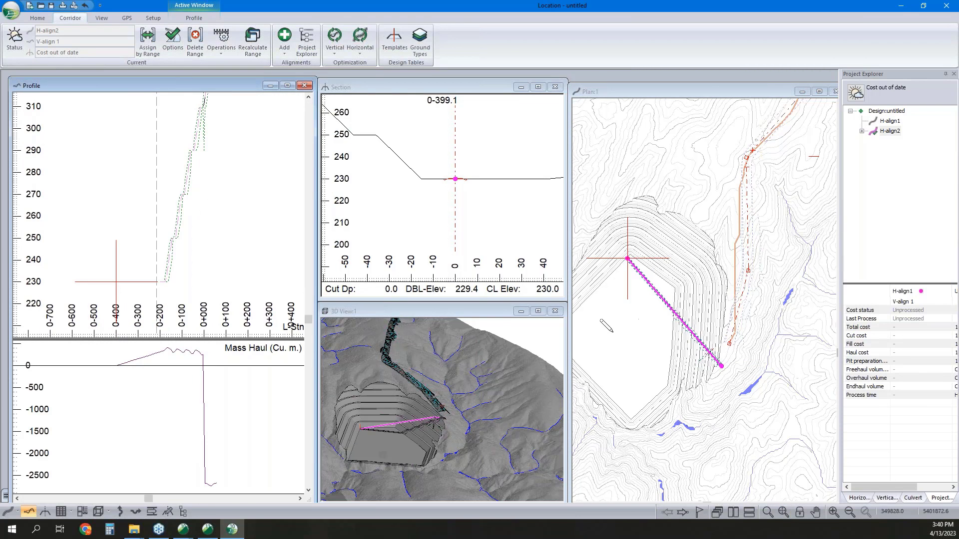
click(660, 298)
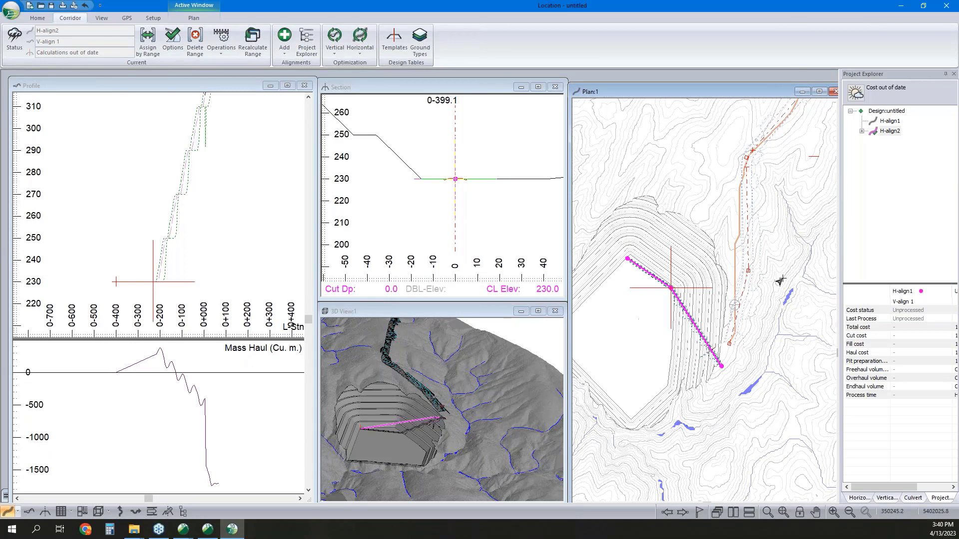
mouse_move(419, 412)
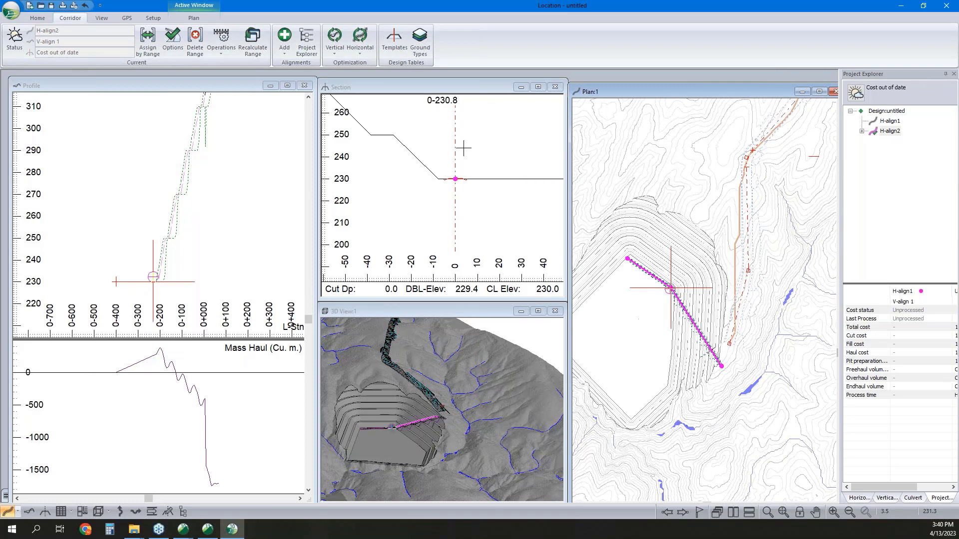
Step: Open the template table and duplicate the HAUL - Haul Road template as a new template
click(394, 40)
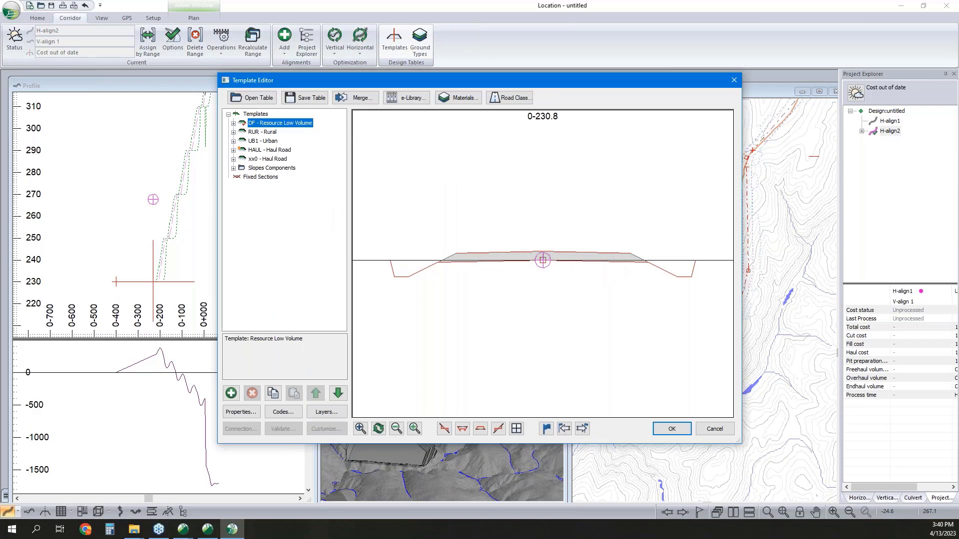
click(261, 151)
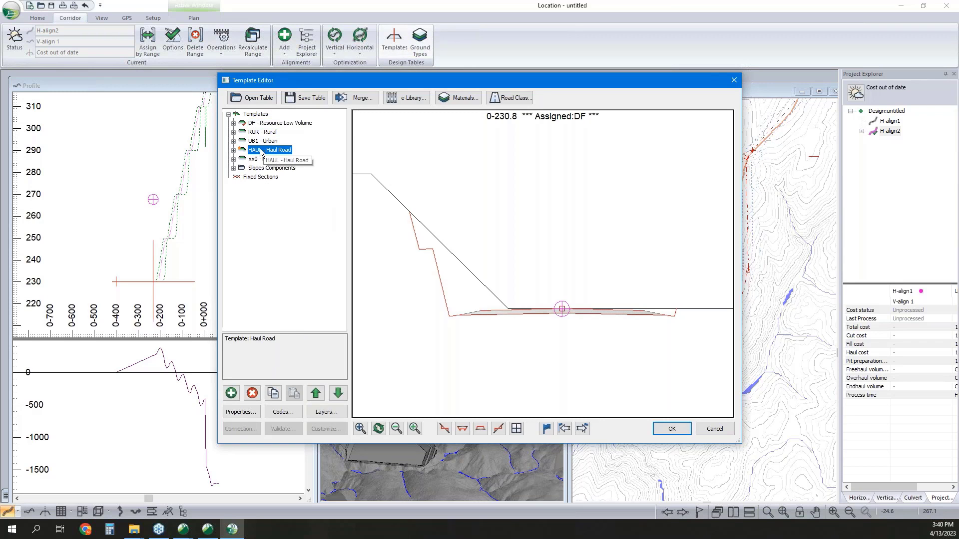
right_click(263, 154)
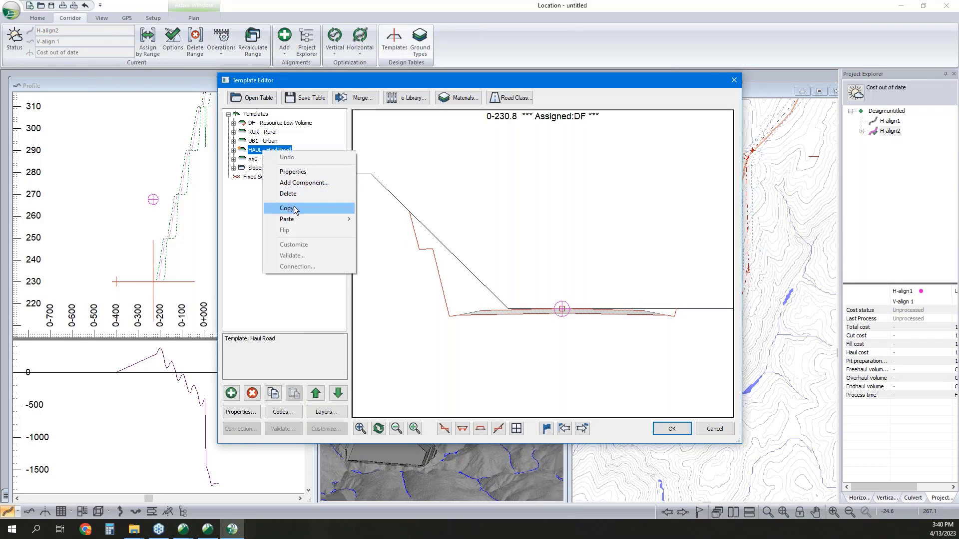
click(285, 208)
right_click(276, 154)
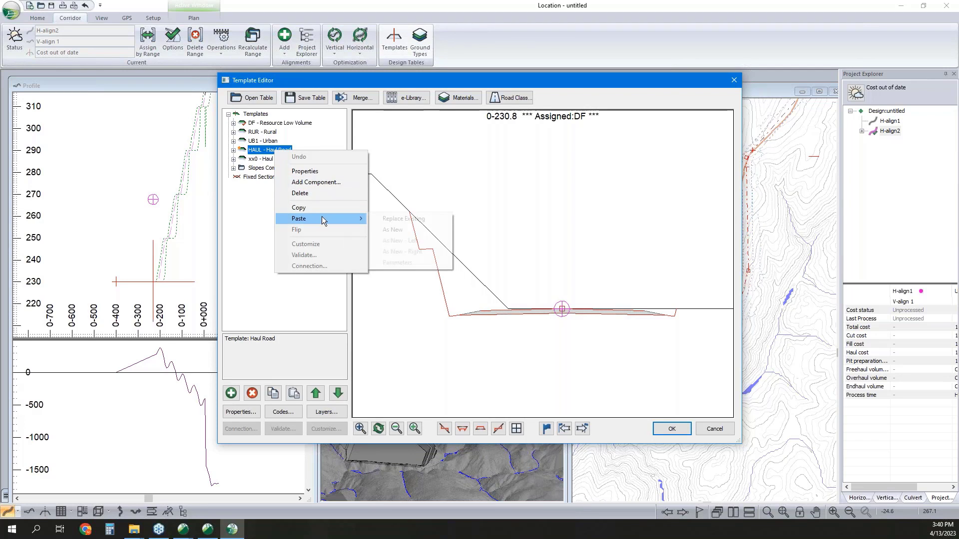
mouse_move(317, 216)
click(390, 229)
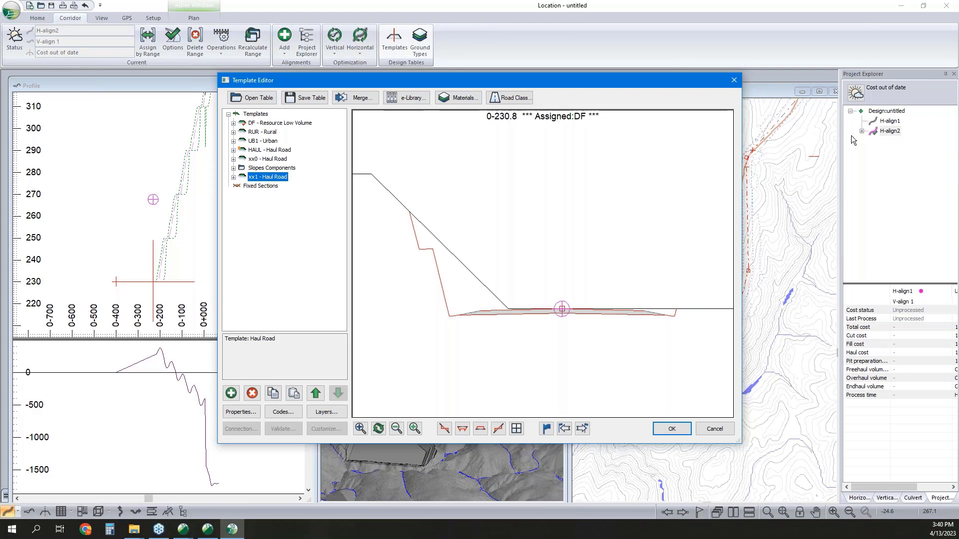
Step: Inspect the xx1 - Haul Road template's left bench slope, then copy Slope XVIII - Flat Benches-left from Slopes Components
click(233, 177)
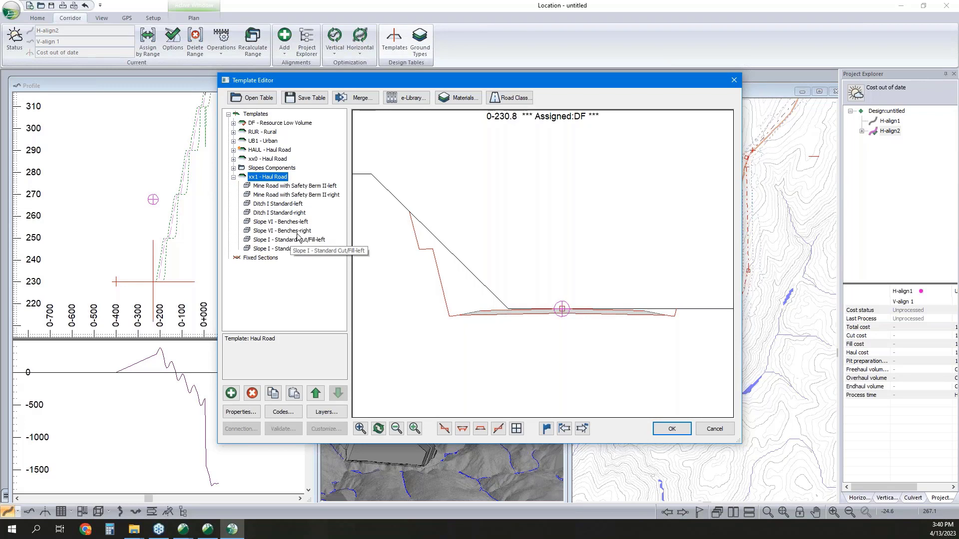
click(280, 222)
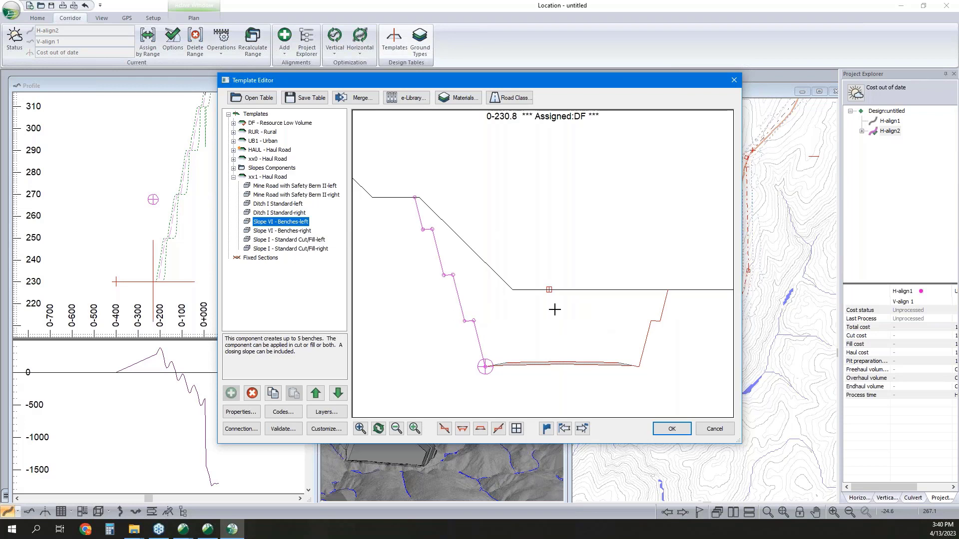
drag(577, 91, 325, 36)
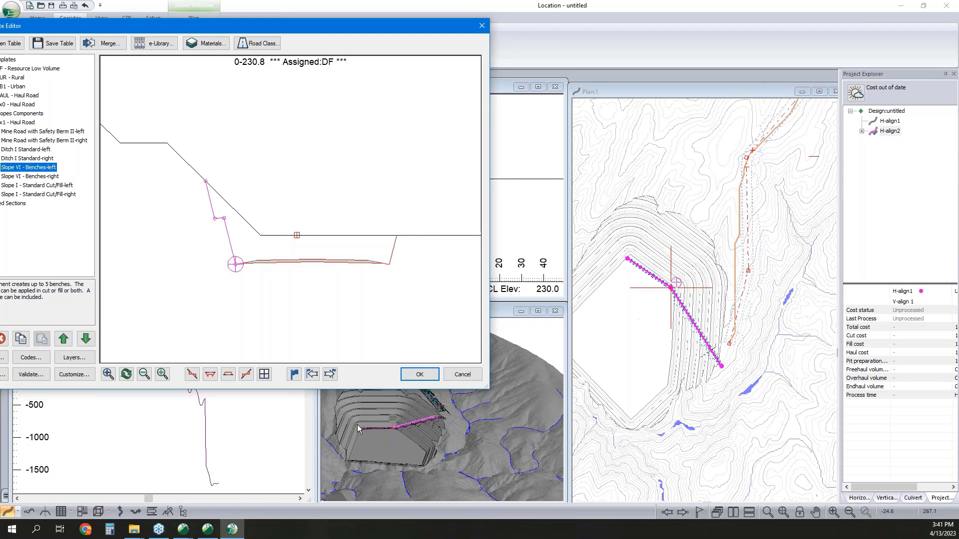
drag(349, 28, 734, 40)
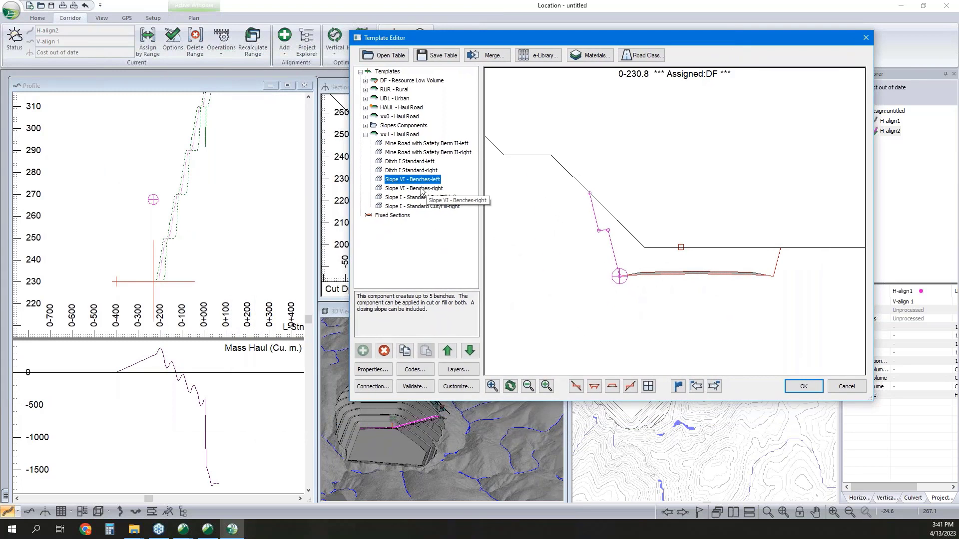
click(365, 126)
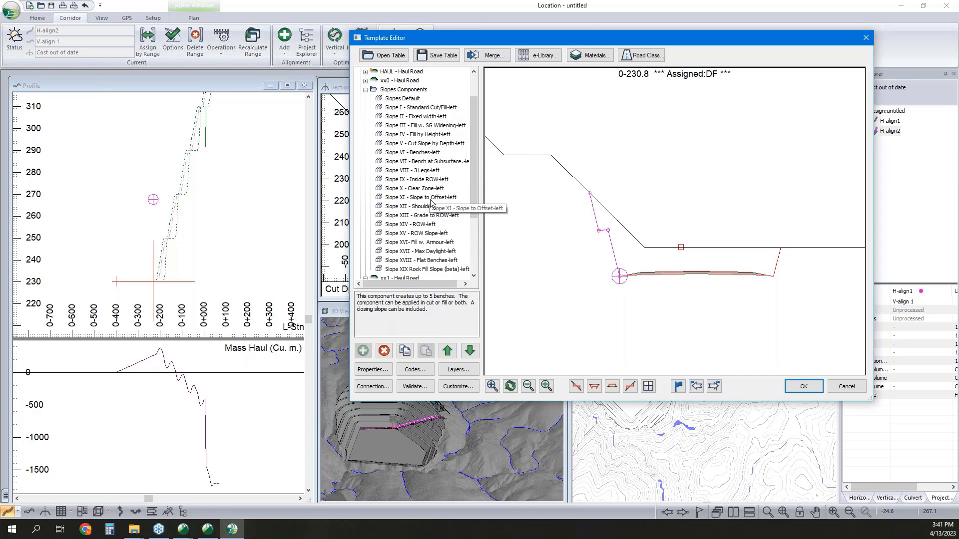
click(433, 260)
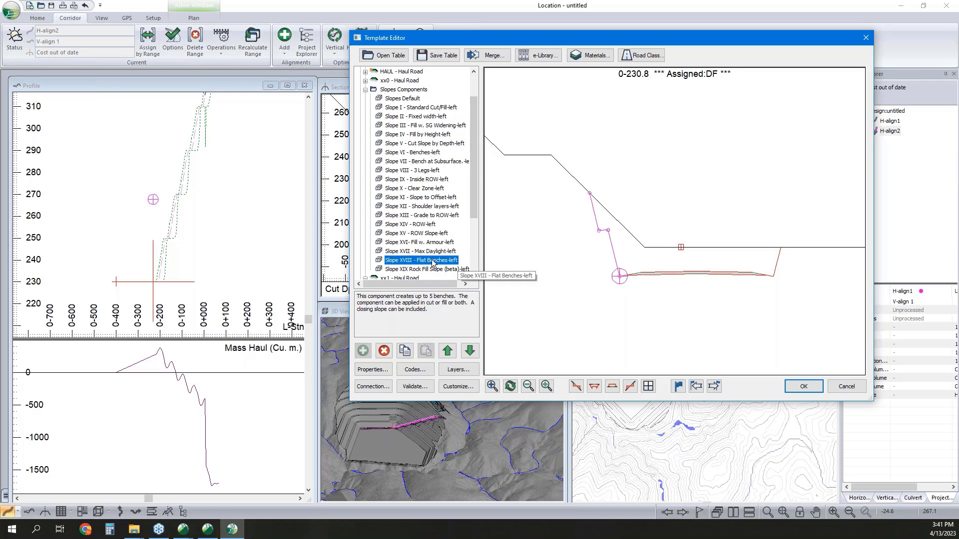
right_click(433, 261)
click(476, 322)
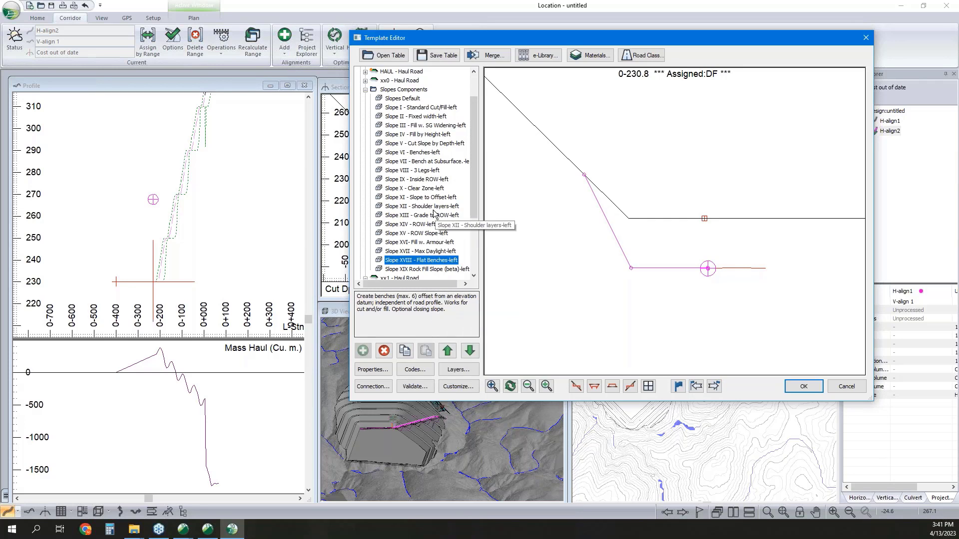
Step: Paste Slope XVIII - Flat Benches into xx1 - Haul Road as a new left component and move it above Slope VI - Benches-left
scroll(422, 225, down, 3)
click(412, 234)
right_click(412, 237)
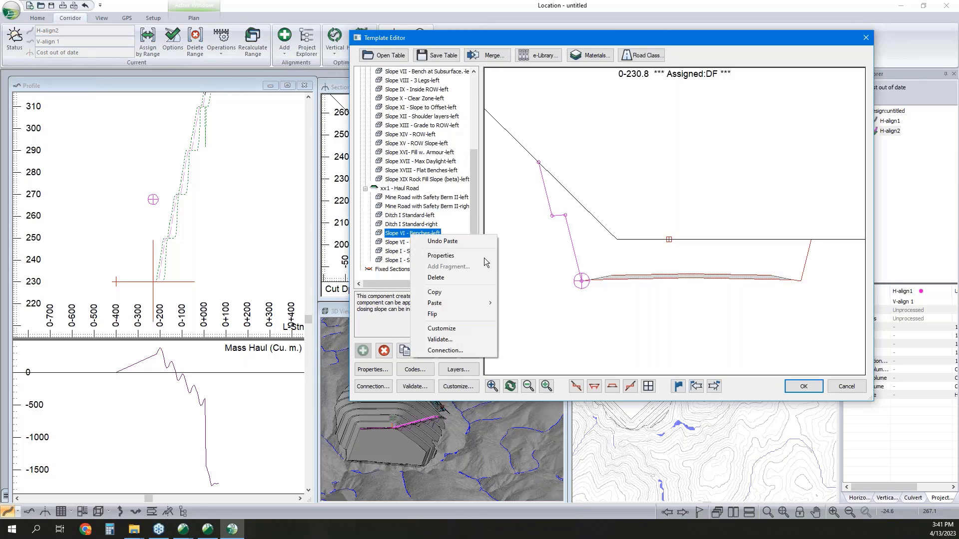
mouse_move(475, 303)
click(529, 325)
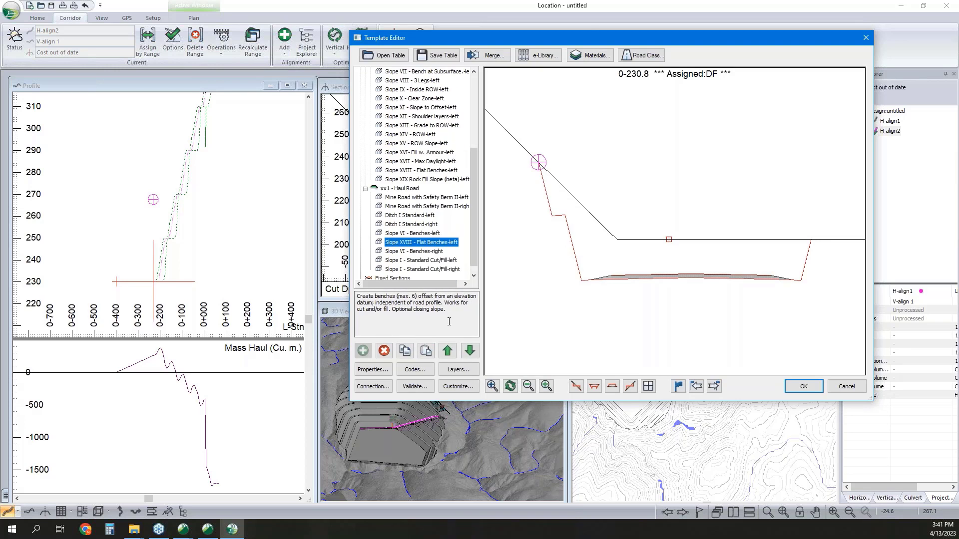
Step: Delete the left and right Slope VI - Benches components from the xx1 - Haul Road template
click(412, 188)
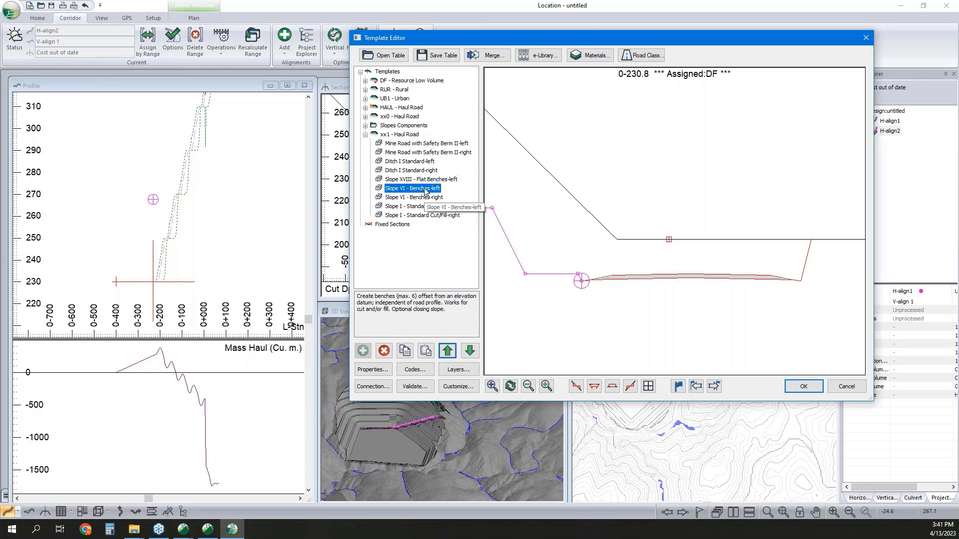
click(384, 351)
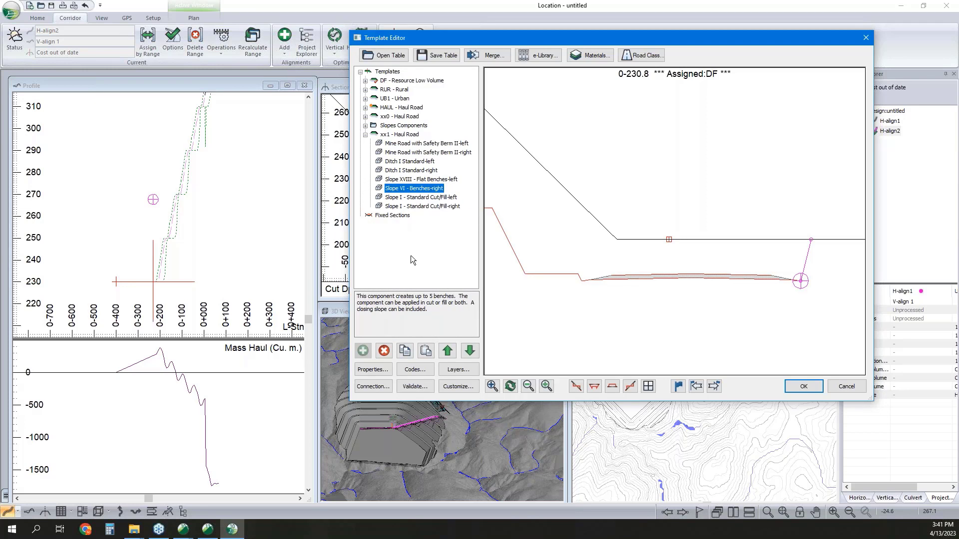
click(384, 351)
Step: Turn off the Flat Benches-left component in fill by setting its bApplyInFill default to 0
double_click(422, 181)
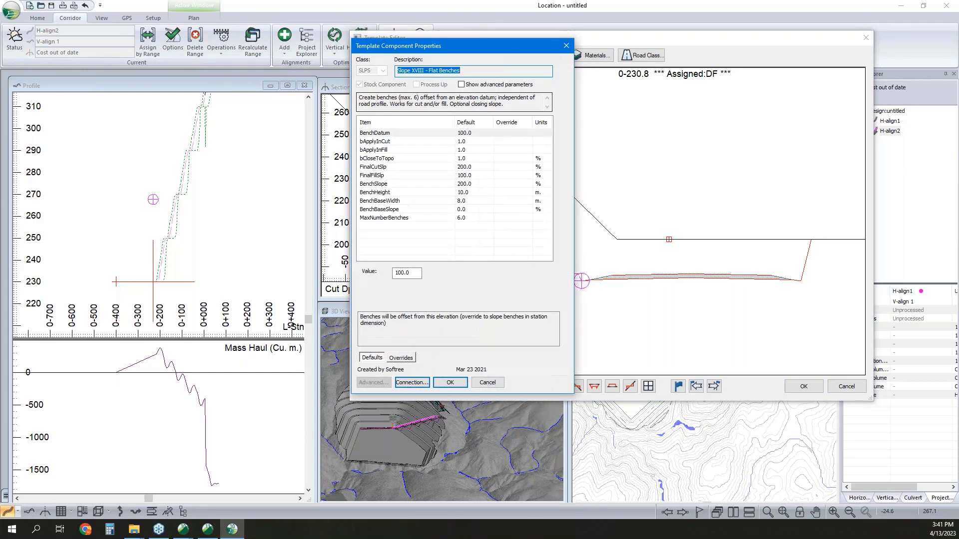
drag(504, 46, 320, 64)
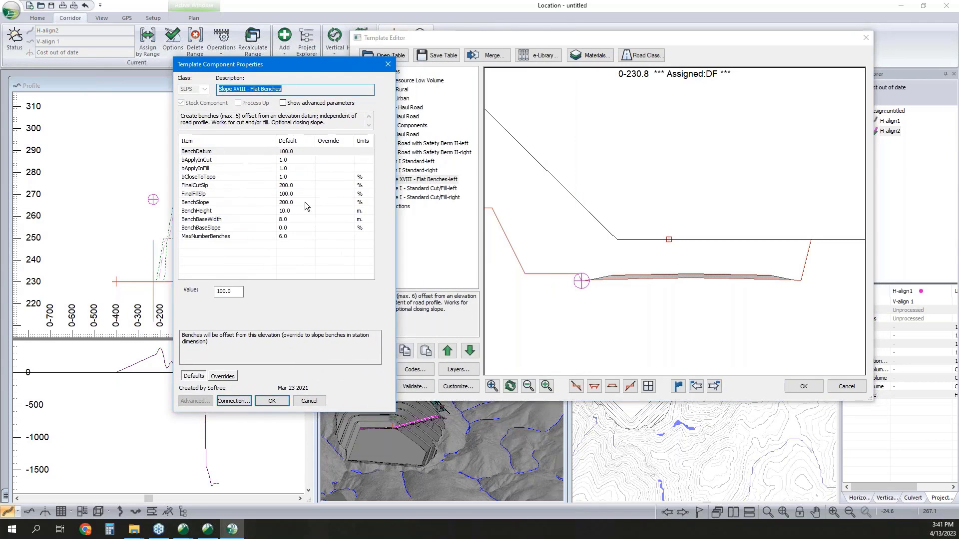
click(298, 152)
click(284, 169)
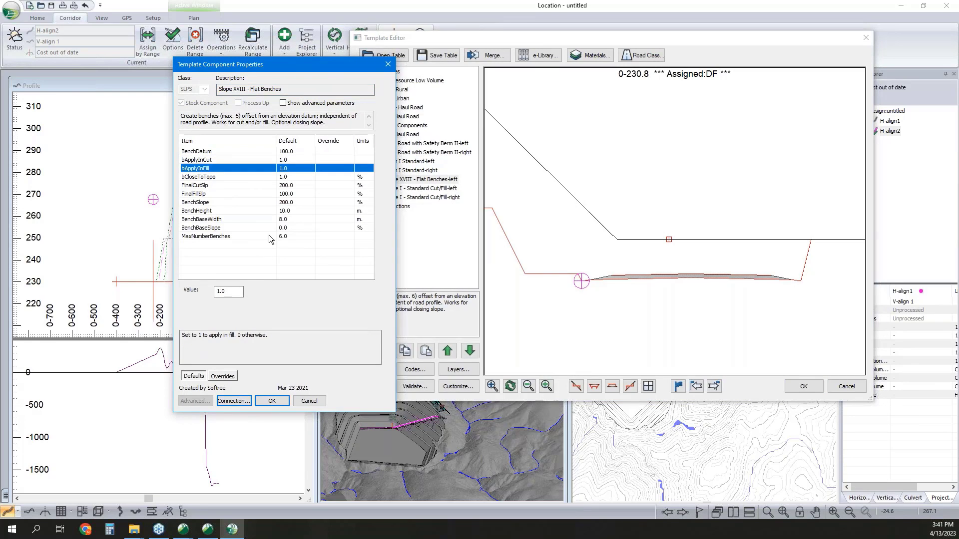
double_click(239, 293)
text(0)
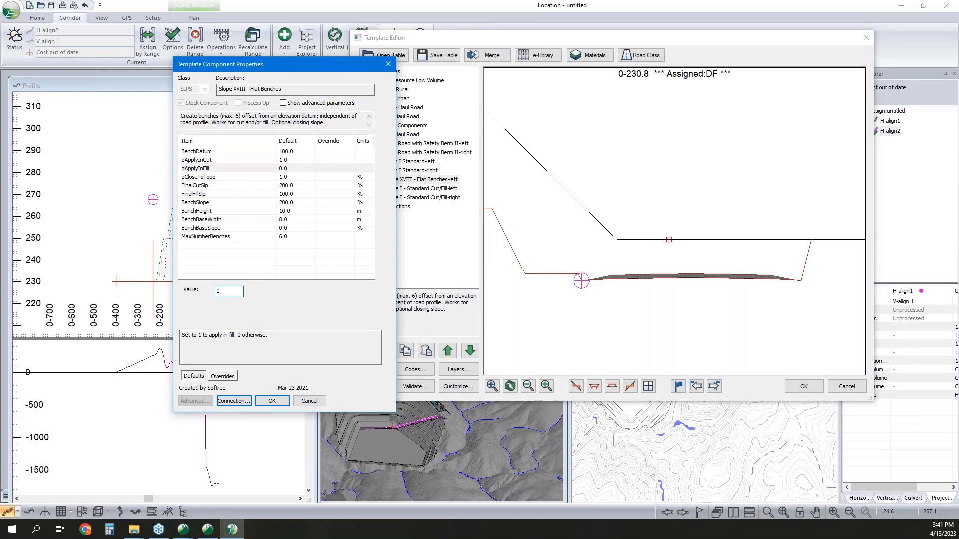
Step: Set the slope between benches (BenchSlope) of the Flat Benches-left component to 1:1 (100%)
click(294, 186)
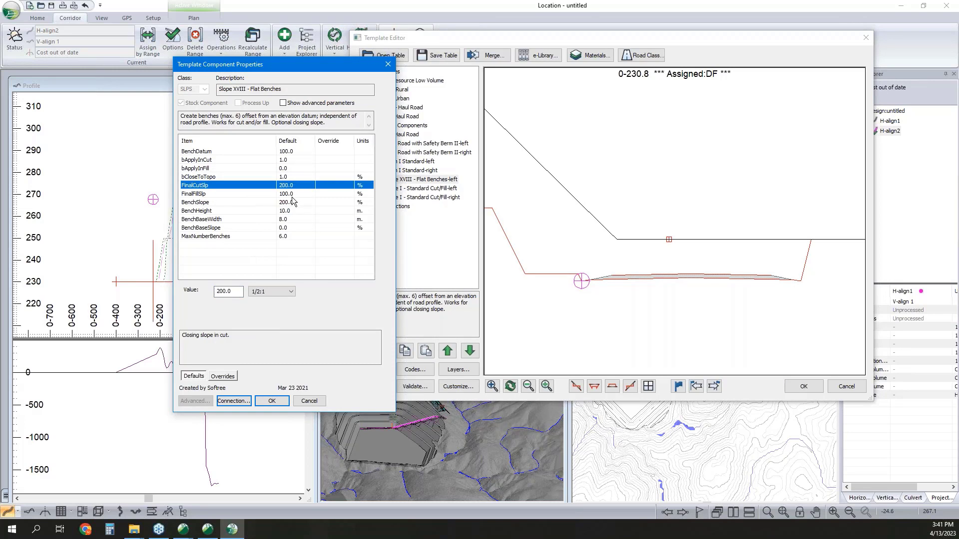
click(290, 203)
click(257, 294)
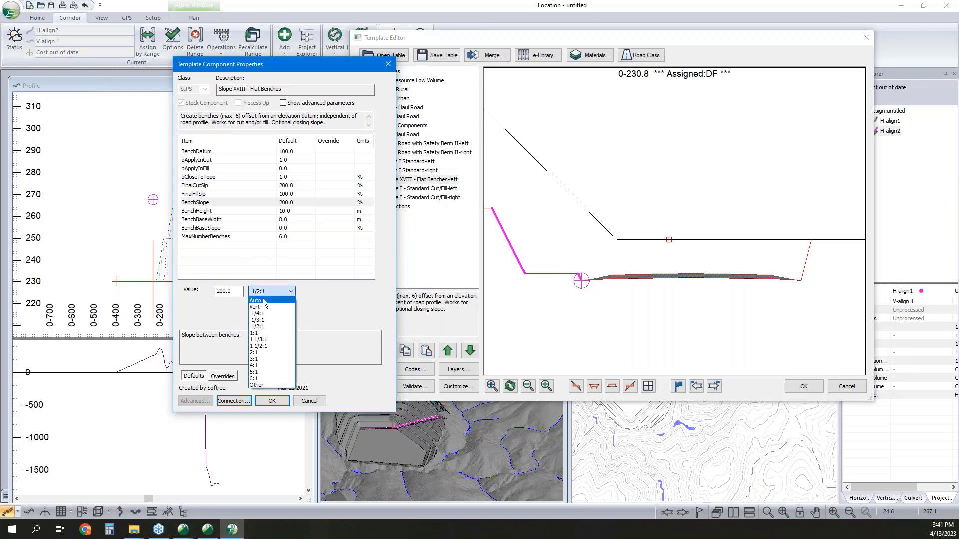
click(265, 324)
Step: Set the Flat Benches-left component's BenchHeight to 20 m and its BenchBaseWidth to 10 m
click(287, 213)
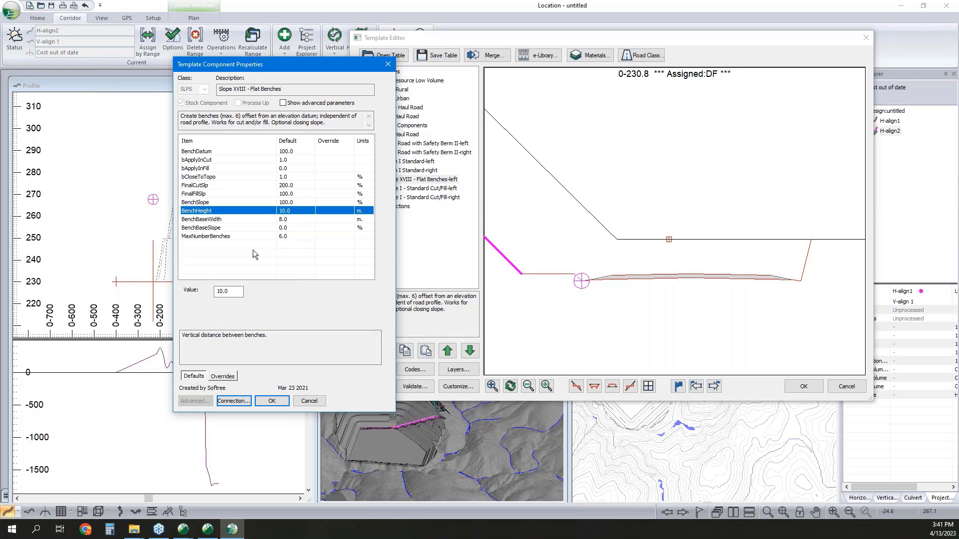
double_click(228, 292)
text(20)
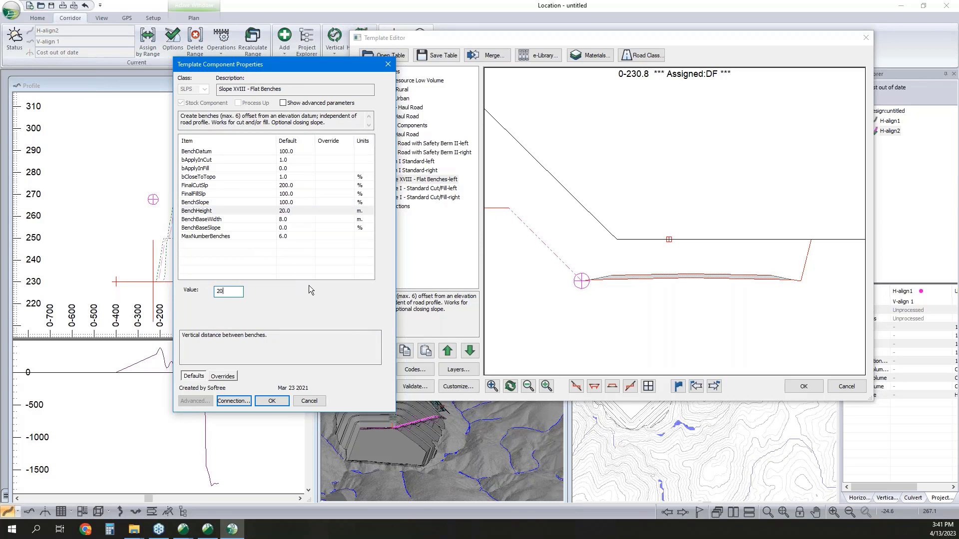
click(287, 221)
double_click(230, 293)
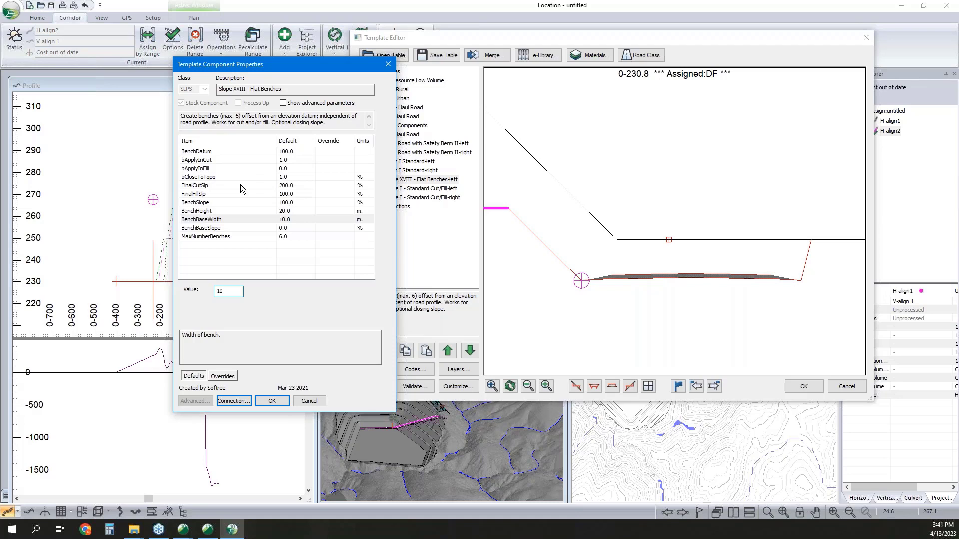
Step: Set the closing cut slope (FinalCutSlp) to 1:1 and accept the Flat Benches-left component properties
click(285, 187)
click(270, 292)
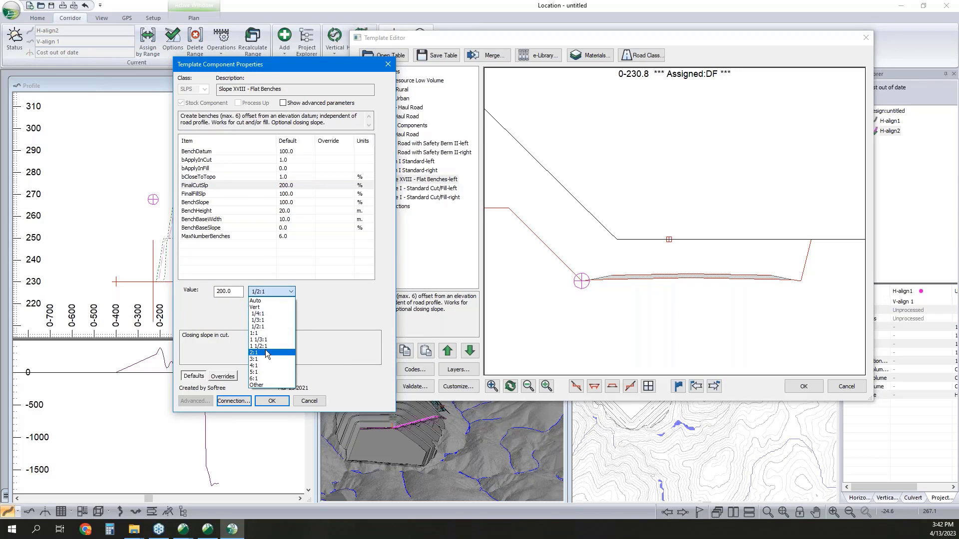
click(267, 333)
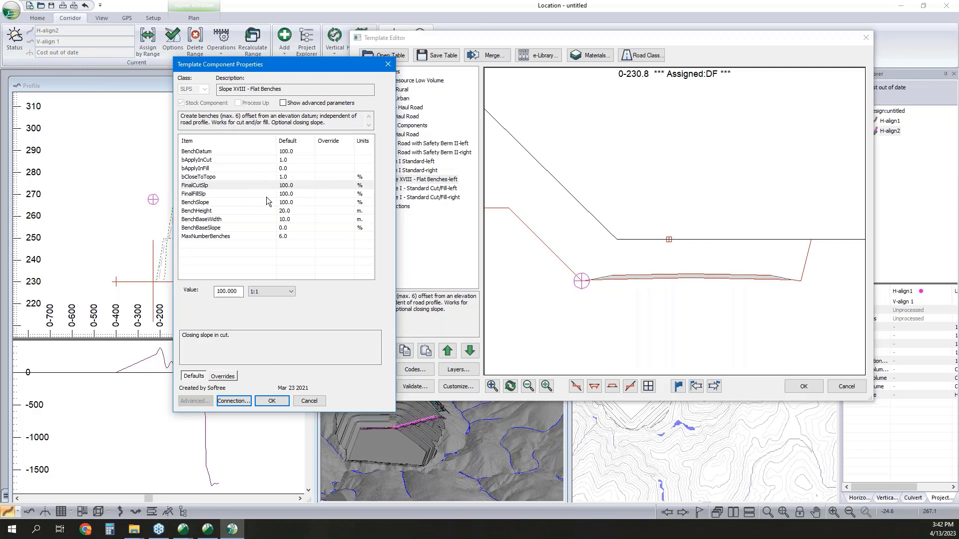
click(272, 401)
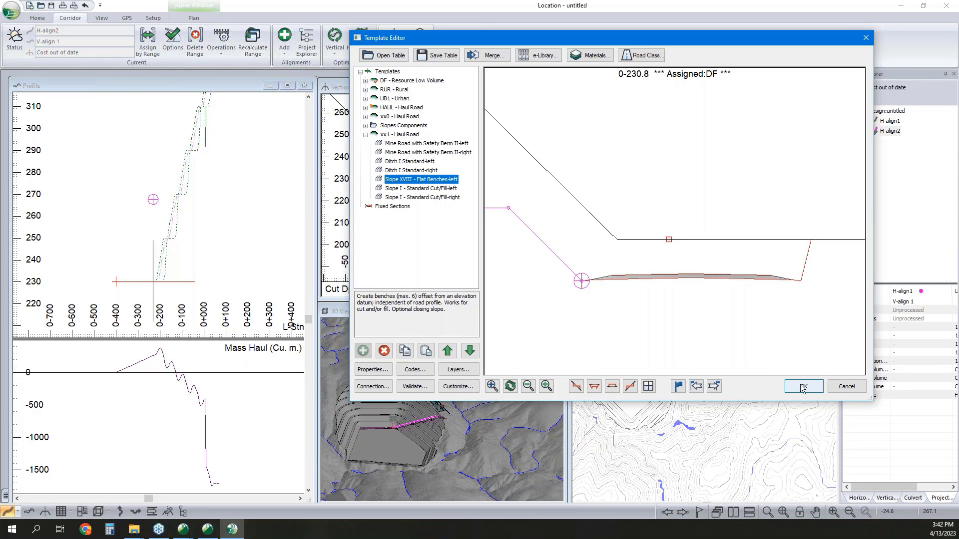
Step: Copy the Slope XVIII - Flat Benches-left component and paste it as a new right component in xx1 - Haul Road
right_click(429, 181)
click(448, 238)
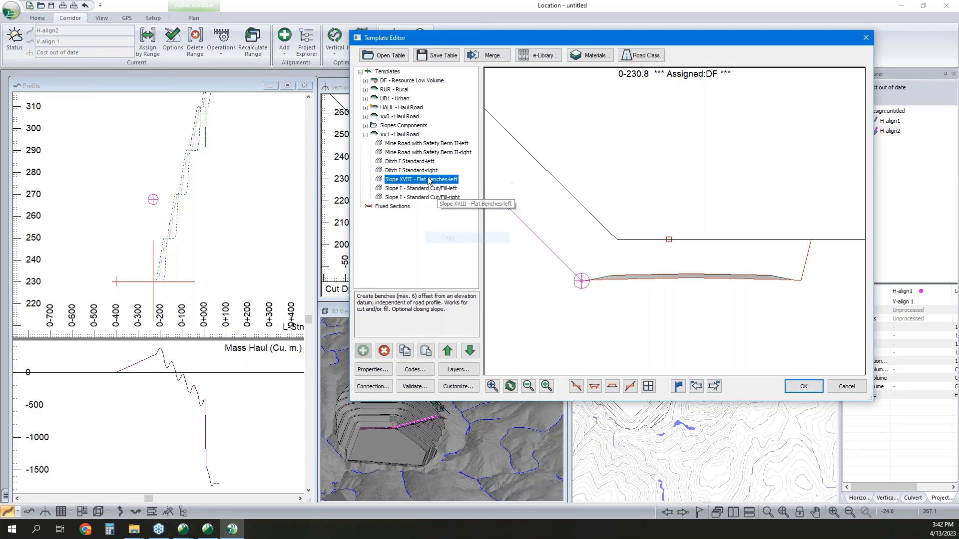
right_click(429, 180)
mouse_move(474, 247)
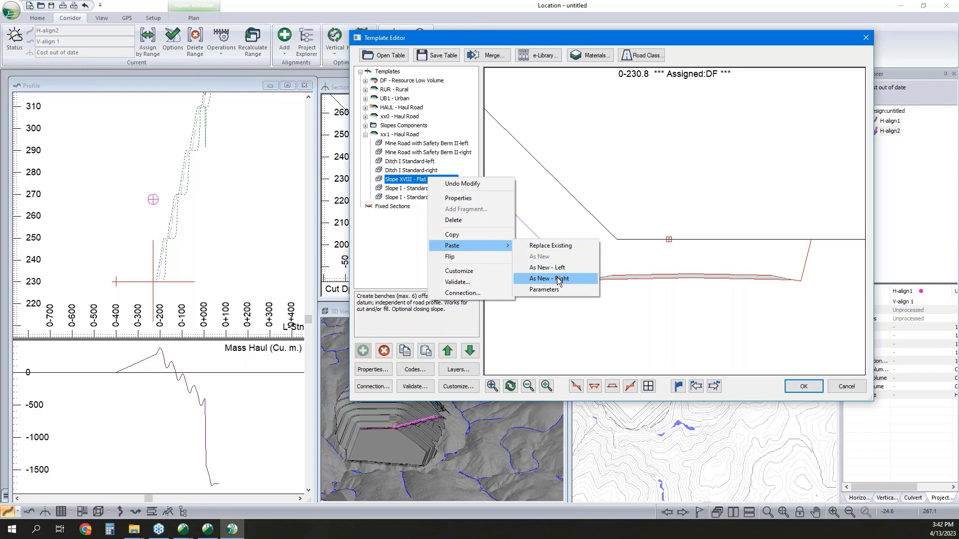
click(559, 280)
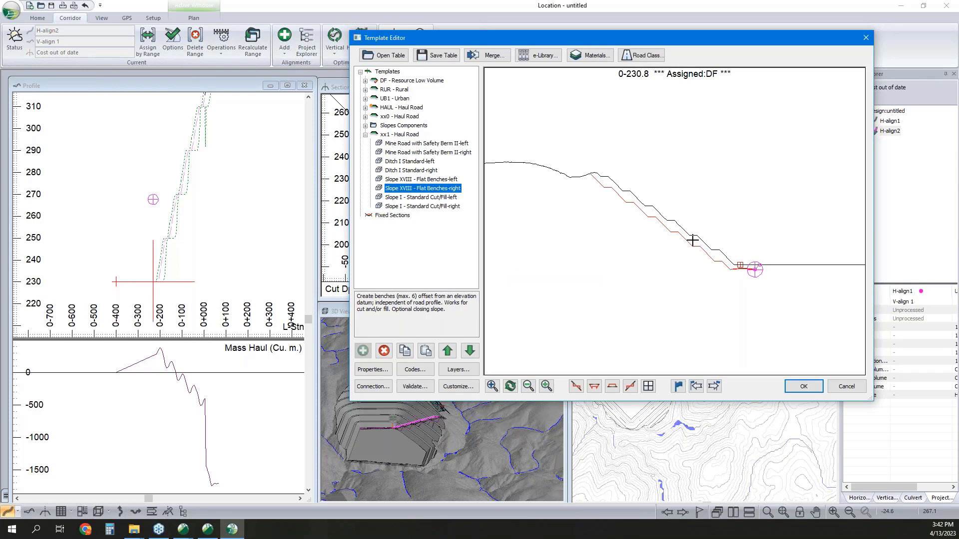
Step: Test the template's benches in the section preview by raising the road above the pit floor, then accept the template changes
scroll(692, 241, up, 2)
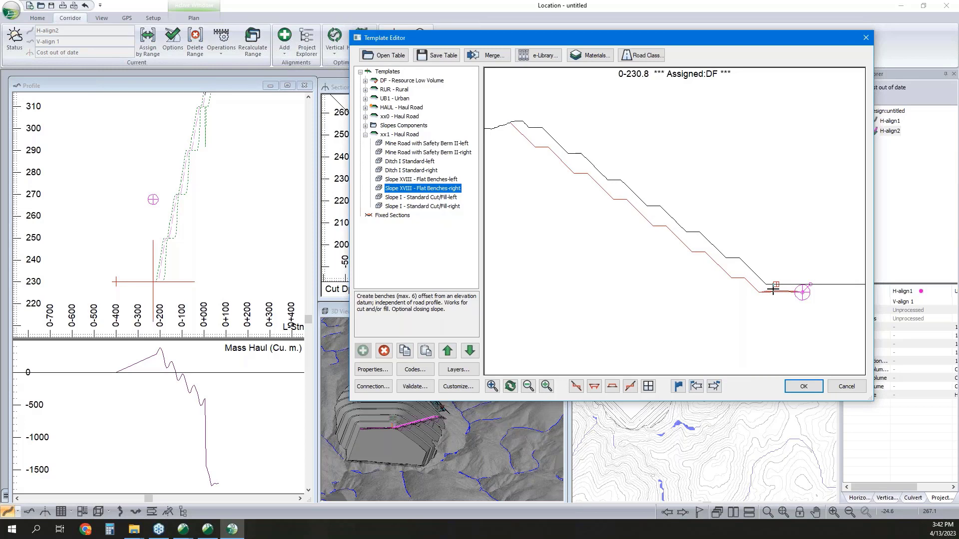
drag(800, 294, 794, 274)
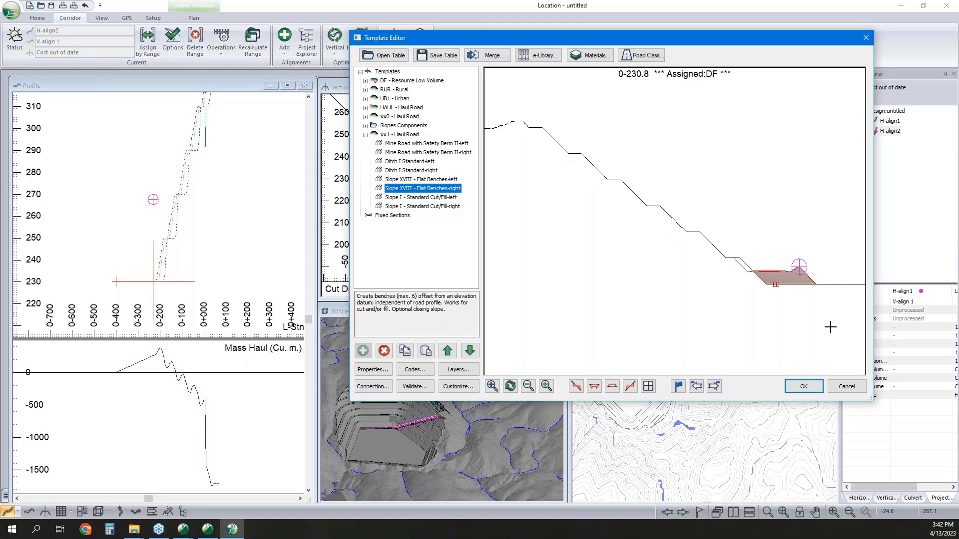
click(804, 386)
click(446, 272)
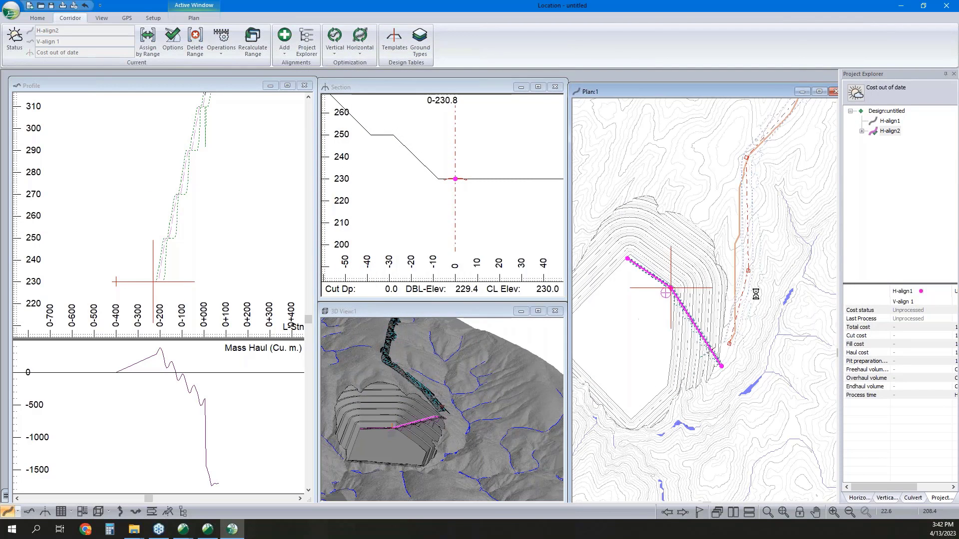
Step: Assign the xx1 Haul Road template to both sides of H-align2 over its whole station range
click(148, 50)
click(355, 184)
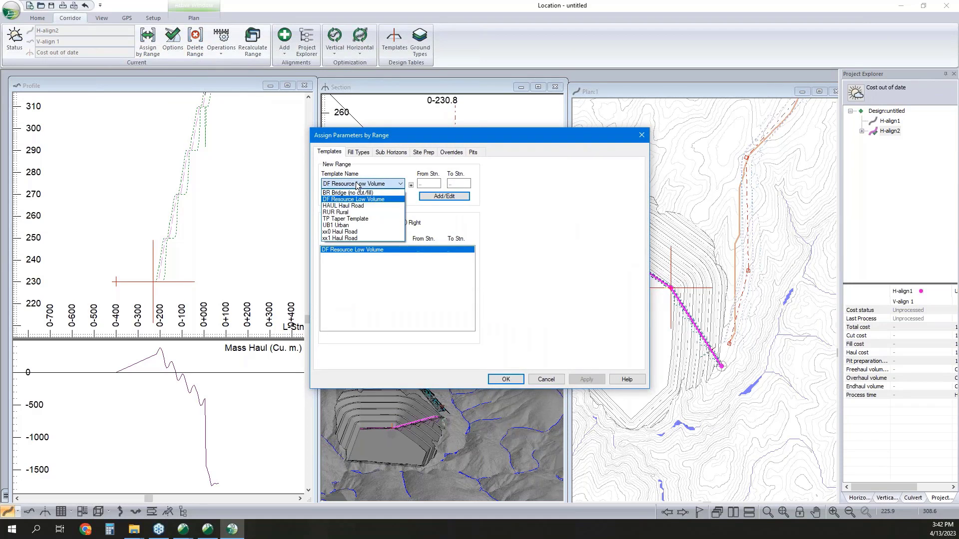
click(340, 239)
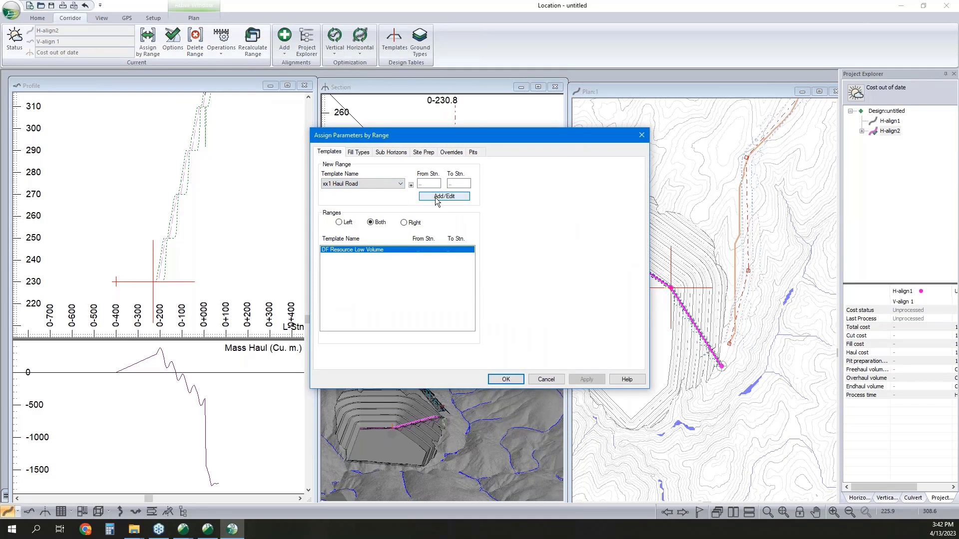
click(506, 379)
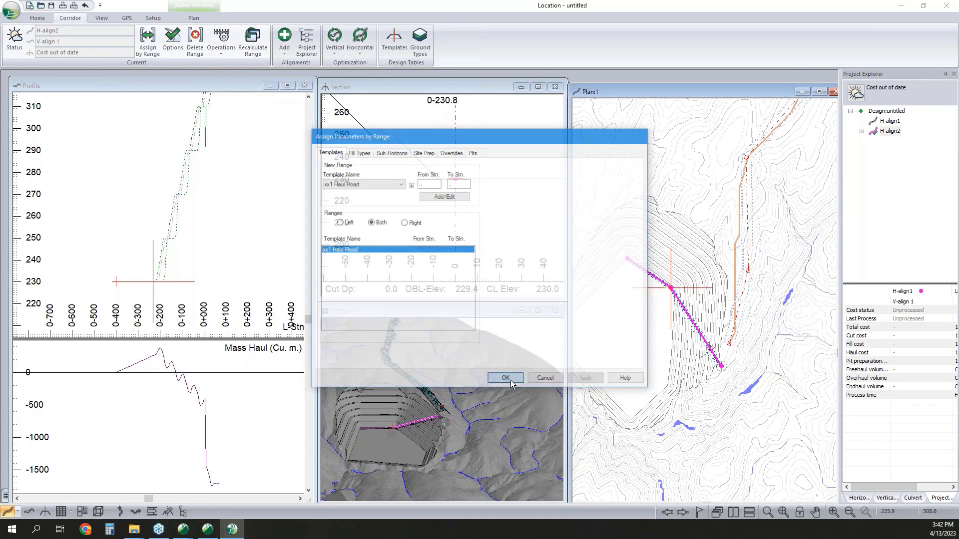
click(508, 297)
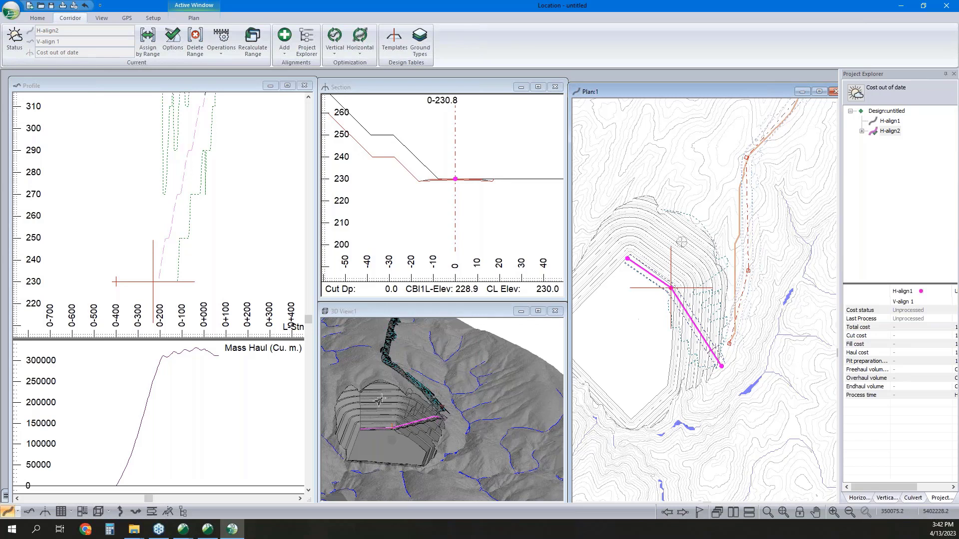
Step: Add the H-align2 Final Merged Surface as a corridor reference surface in the 3D view and accept the 3D options
scroll(380, 400, up, 5)
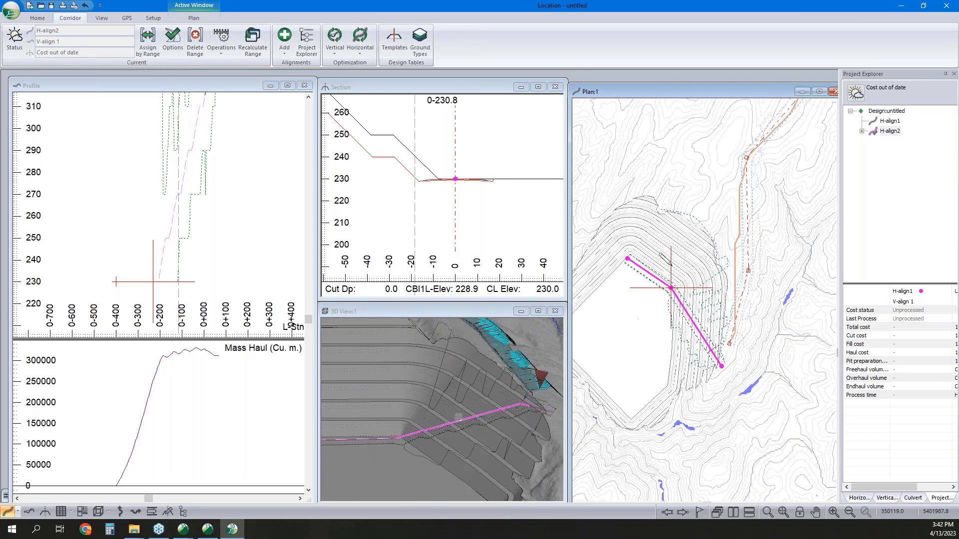
right_click(485, 359)
click(524, 368)
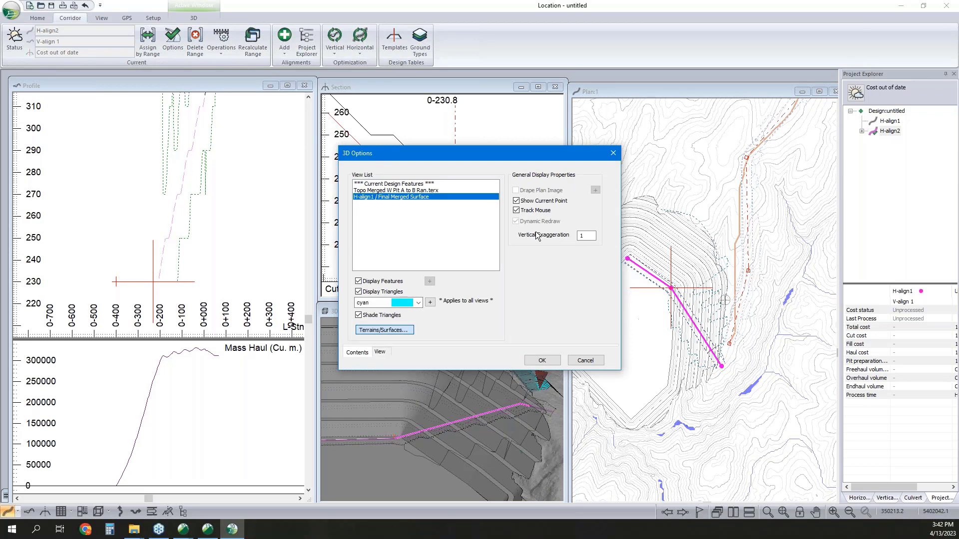
click(588, 183)
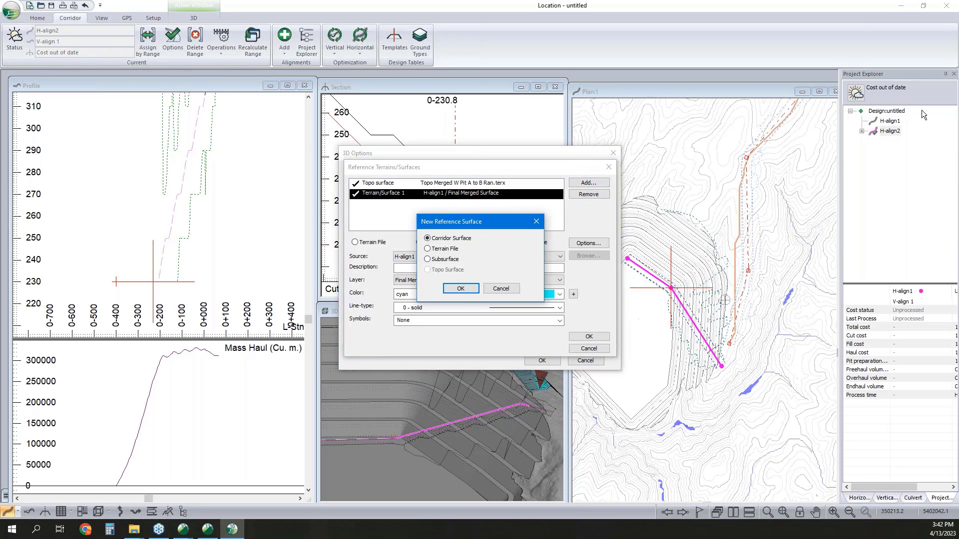
click(450, 286)
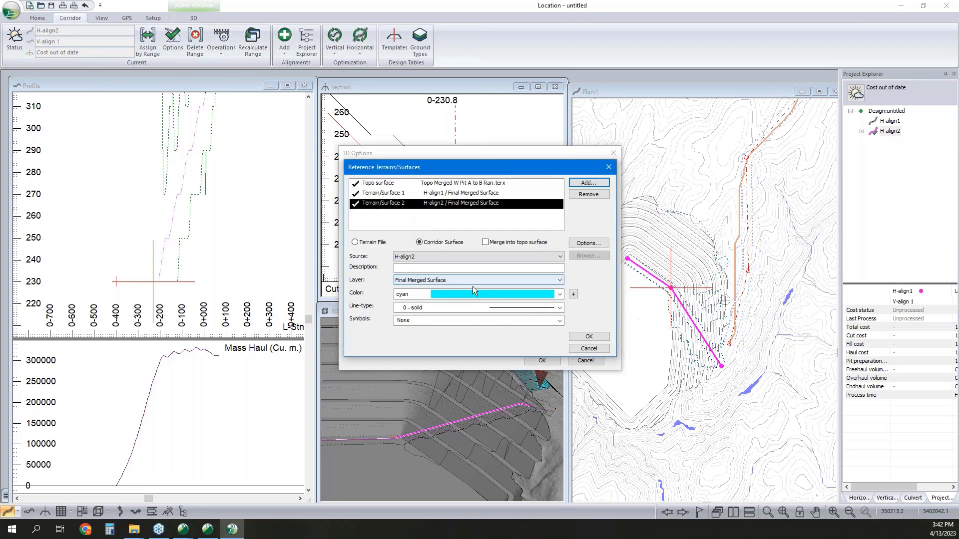
click(586, 336)
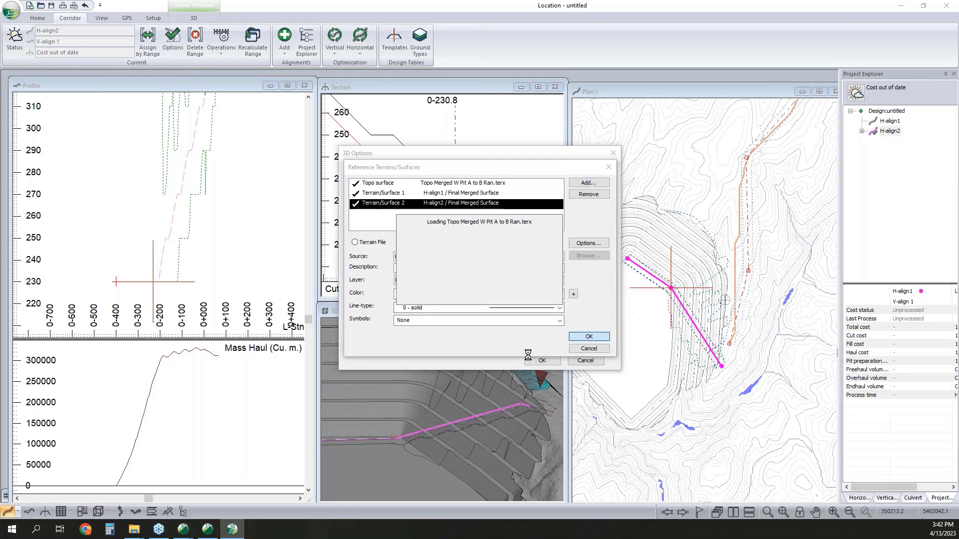
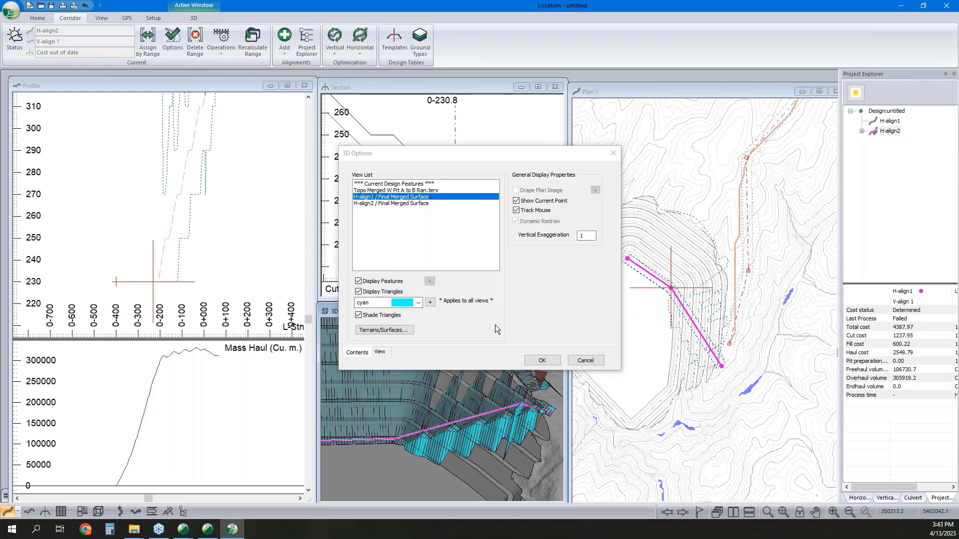
click(548, 362)
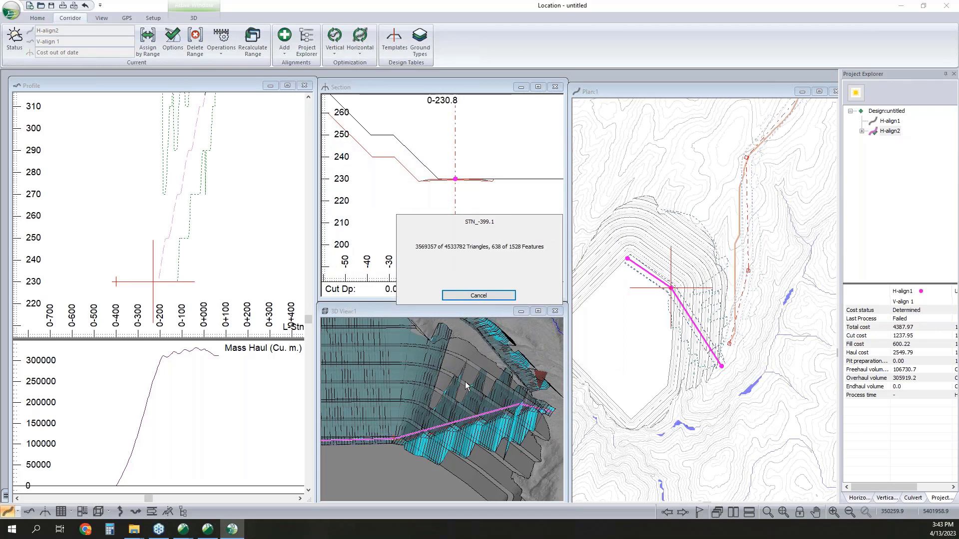
Step: Draw a straight vertical alignment in the profile from the pit floor at about elevation 230 to the ramp's upper end at about 328.6
scroll(467, 386, down, 4)
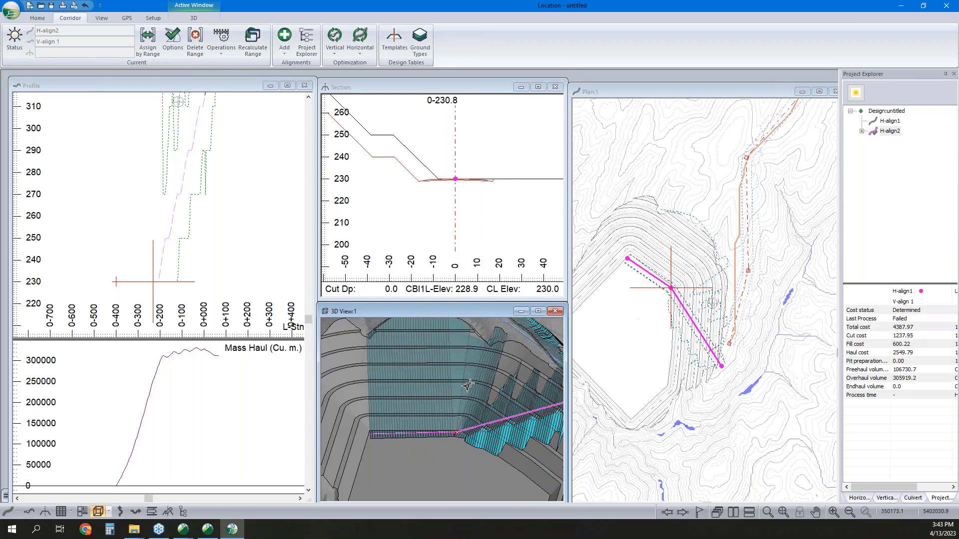
scroll(444, 405, up, 5)
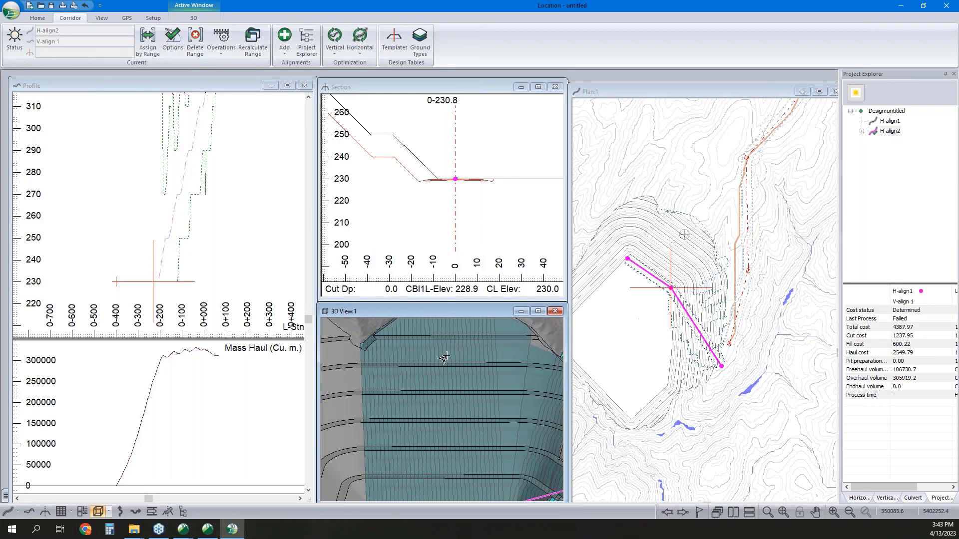
drag(443, 359, 479, 416)
scroll(442, 405, up, 4)
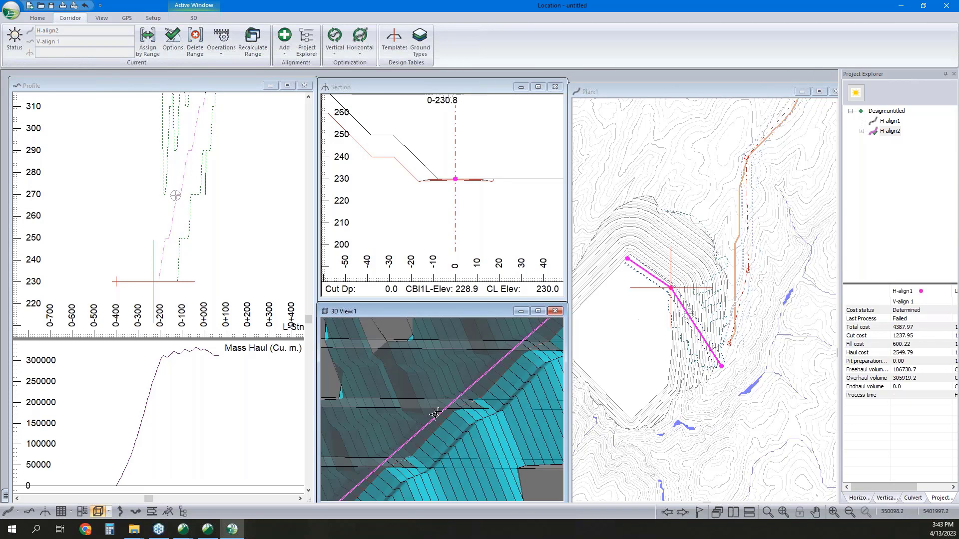
scroll(216, 215, down, 2)
right_click(231, 225)
click(239, 244)
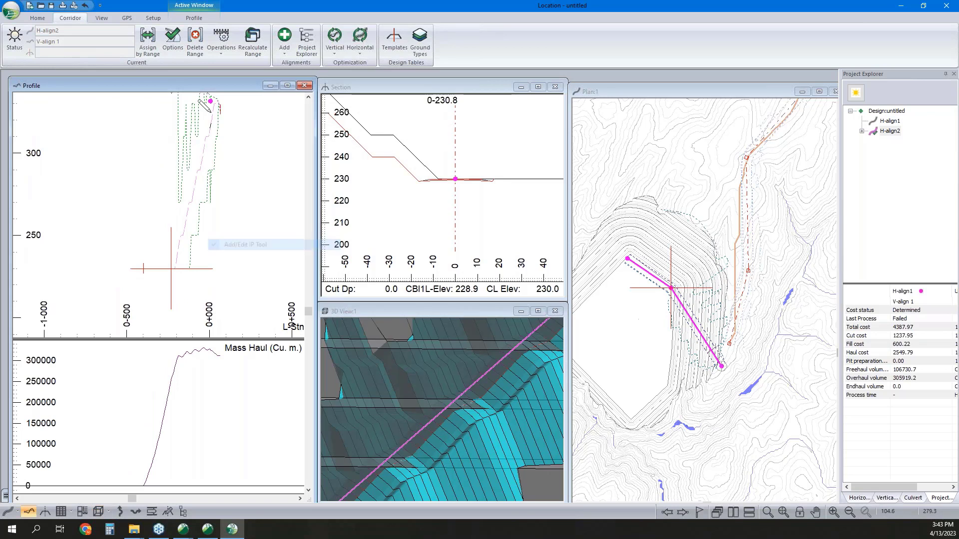
click(143, 268)
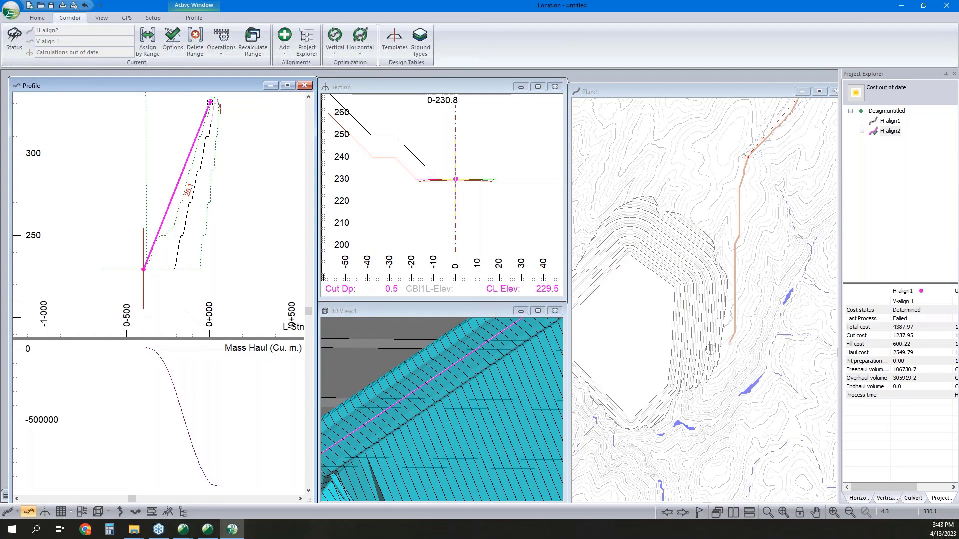
click(220, 105)
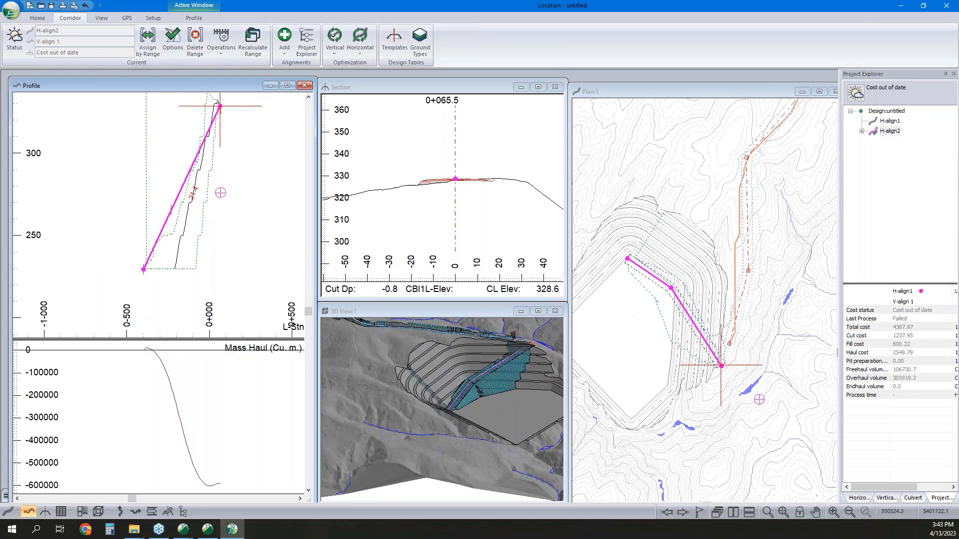
Step: Shift the middle IP of H-align2 eastward into the pit wall in plan and inspect the reshaped ramp in 3D
drag(672, 288, 678, 282)
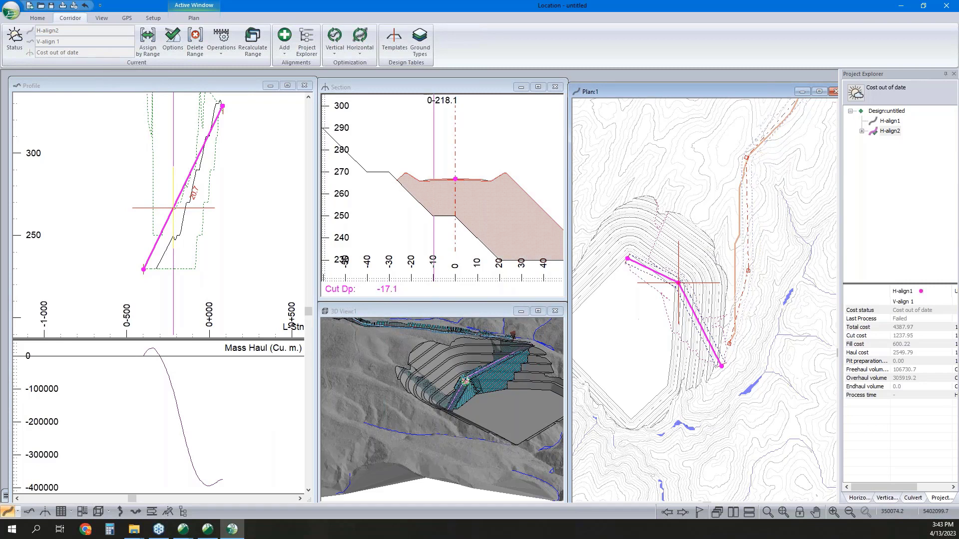
drag(678, 282, 694, 289)
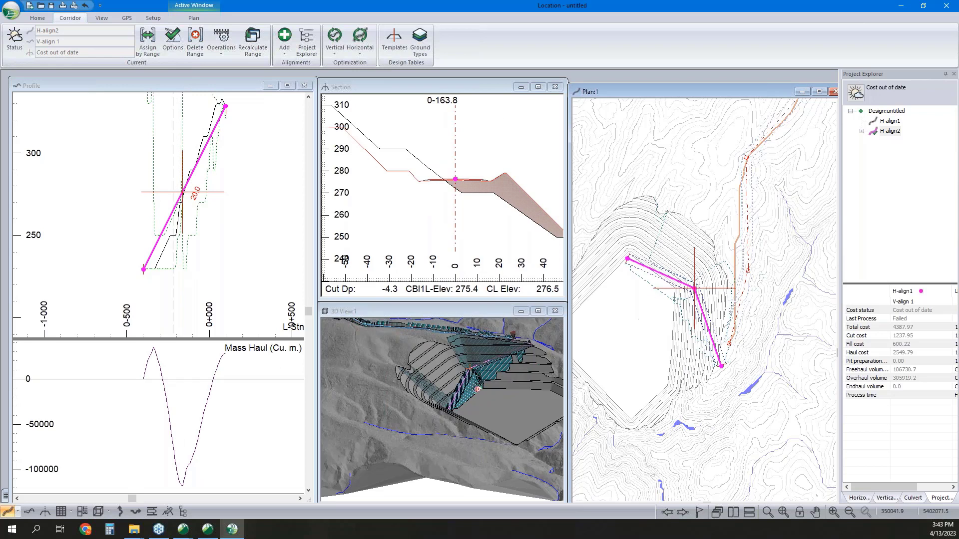
scroll(472, 372, up, 5)
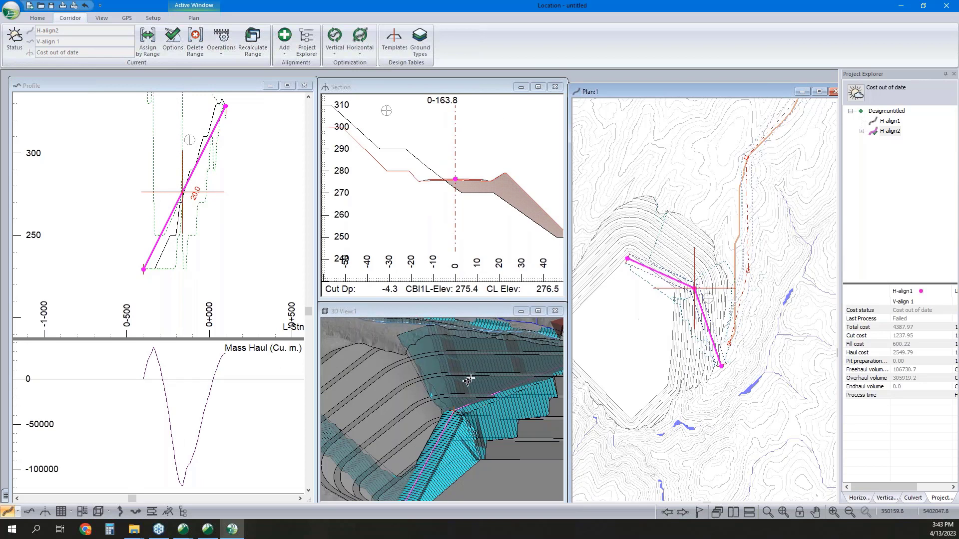
mouse_move(474, 394)
mouse_down()
mouse_move(428, 399)
mouse_move(475, 407)
mouse_move(443, 410)
mouse_move(484, 393)
mouse_up()
scroll(434, 403, up, 4)
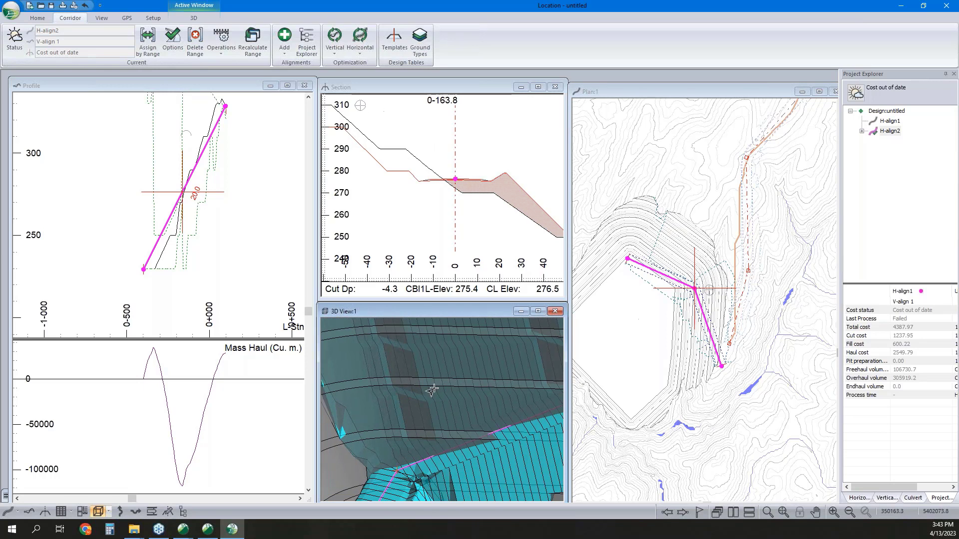
scroll(443, 383, down, 3)
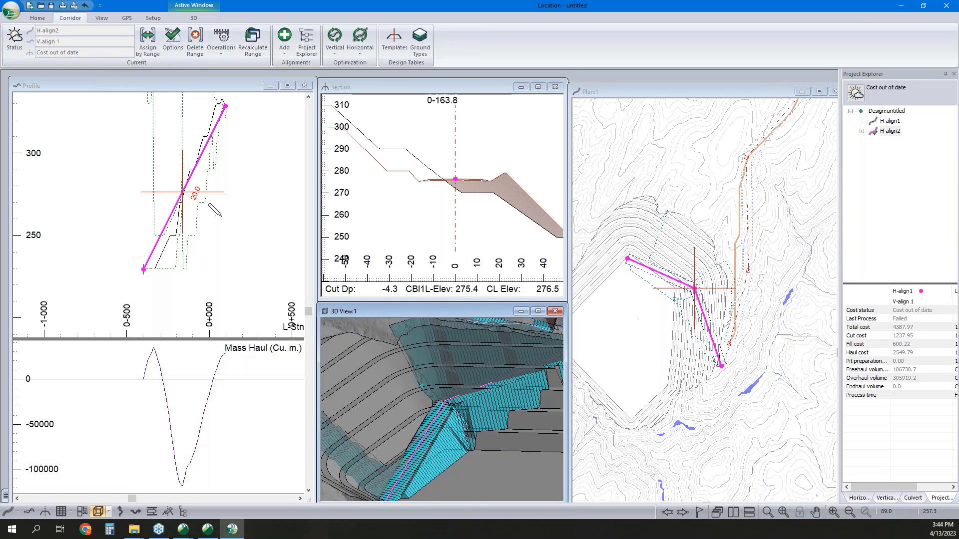
Step: Reroute the upper end of H-align2 with additional IPs beyond the pit crest so that it ends at the lower end of H-align1
middle_drag(183, 223, 186, 252)
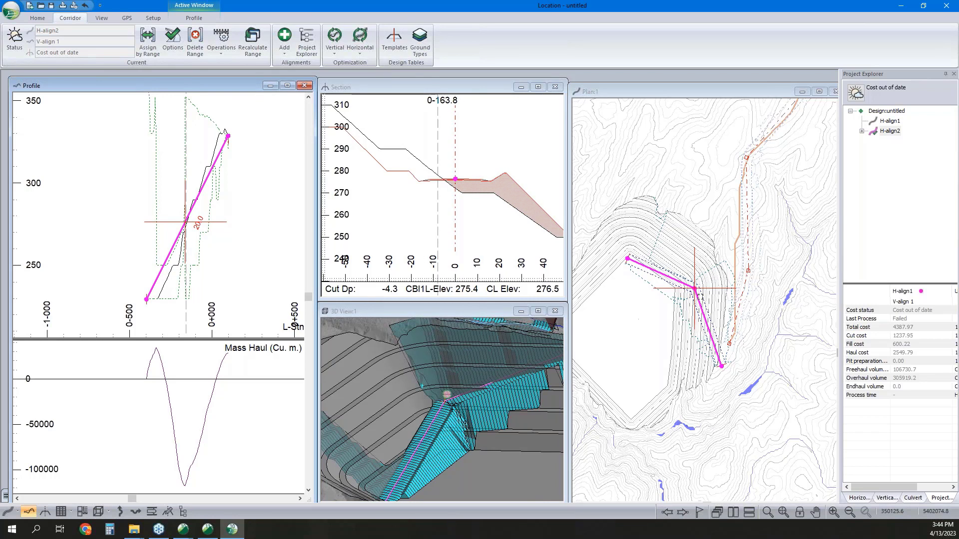
click(708, 363)
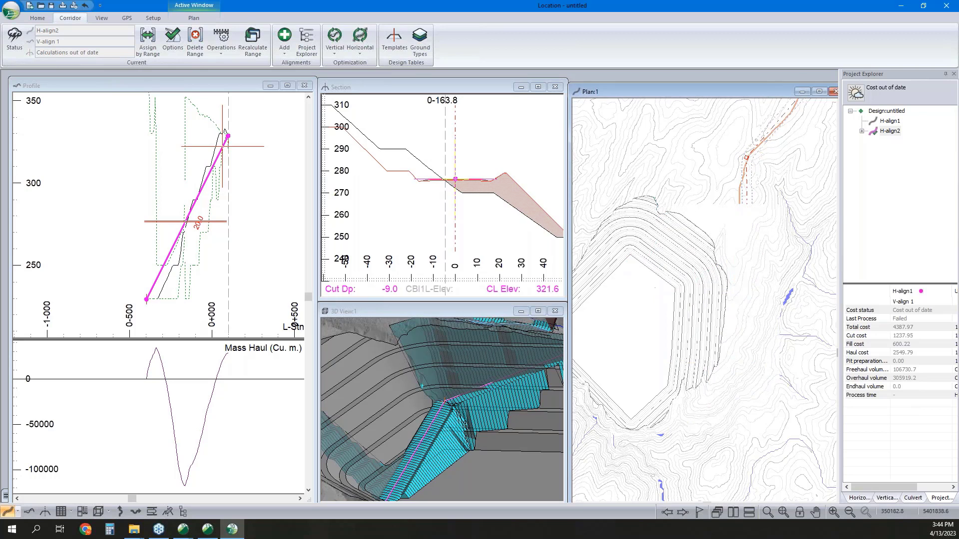
click(733, 351)
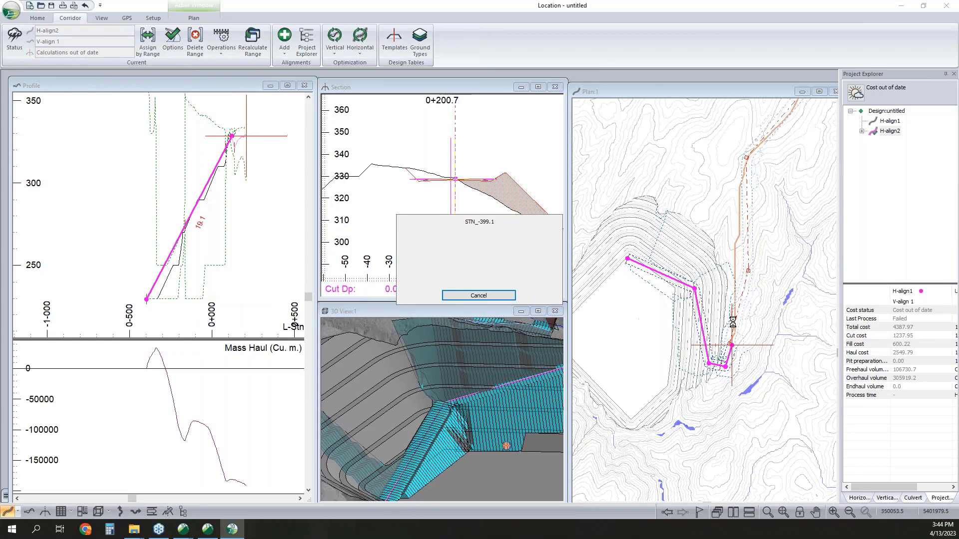
click(438, 410)
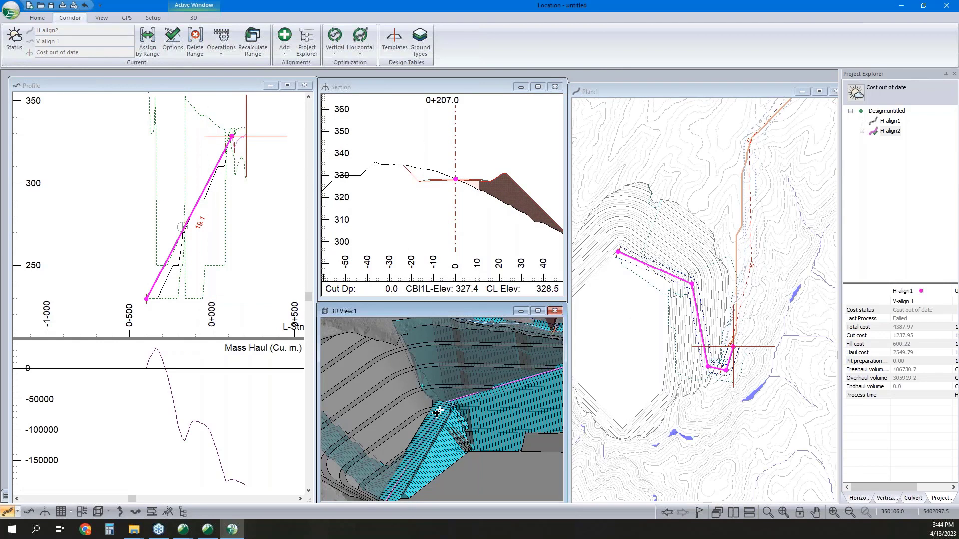
Step: Fine-tune the two wall IPs of H-align2 in plan and add another IP near the ramp's pit-floor end
drag(692, 284, 691, 303)
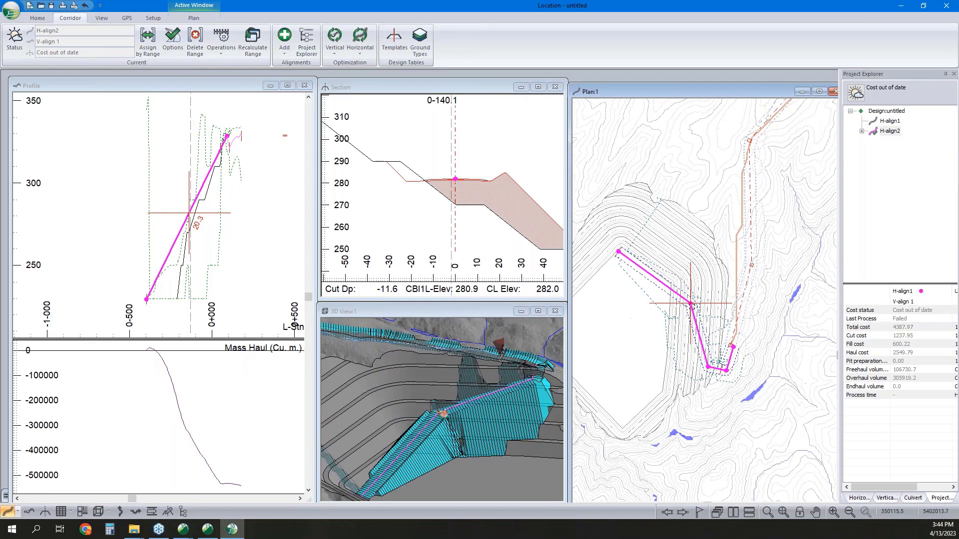
mouse_move(692, 307)
drag(708, 366, 703, 366)
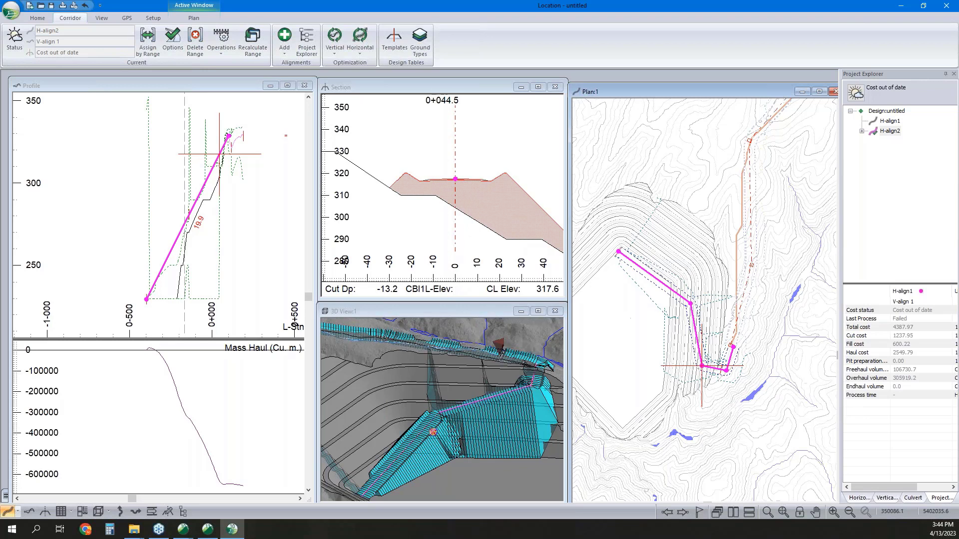
mouse_move(691, 303)
mouse_down()
mouse_move(685, 280)
mouse_move(689, 288)
mouse_up()
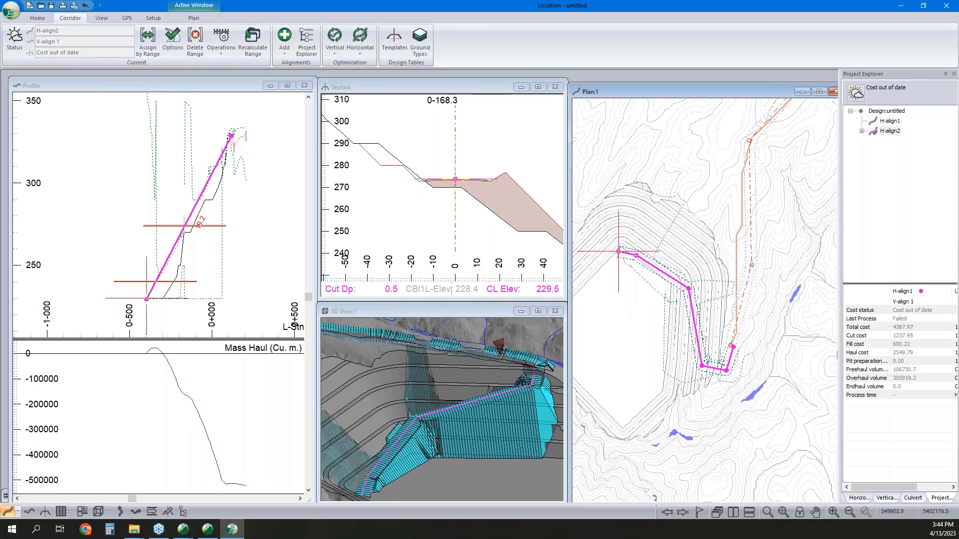
Step: Swing H-align2's starting IP southwest along the pit edge, extend the vertical alignment's start to match, and adjust the adjacent bend in plan
drag(619, 251, 598, 286)
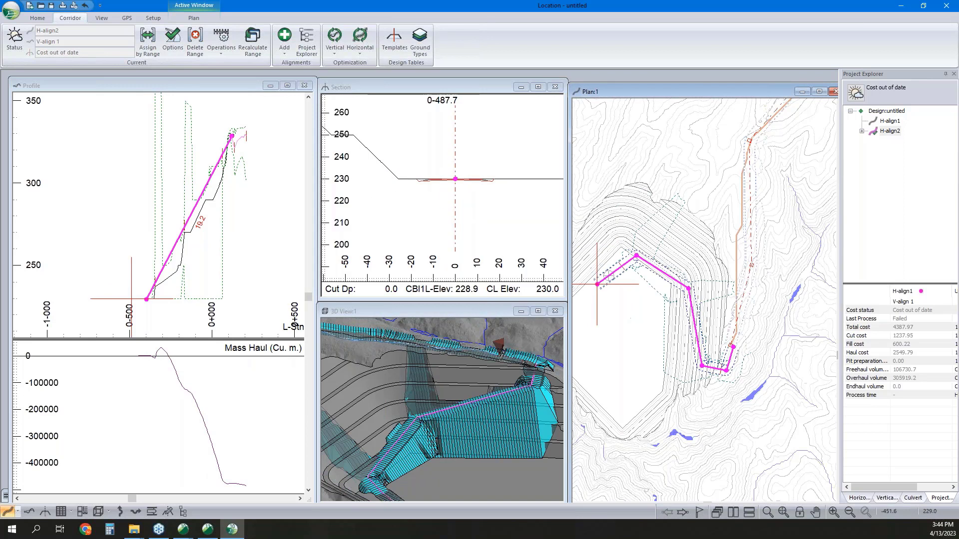
drag(147, 300, 125, 298)
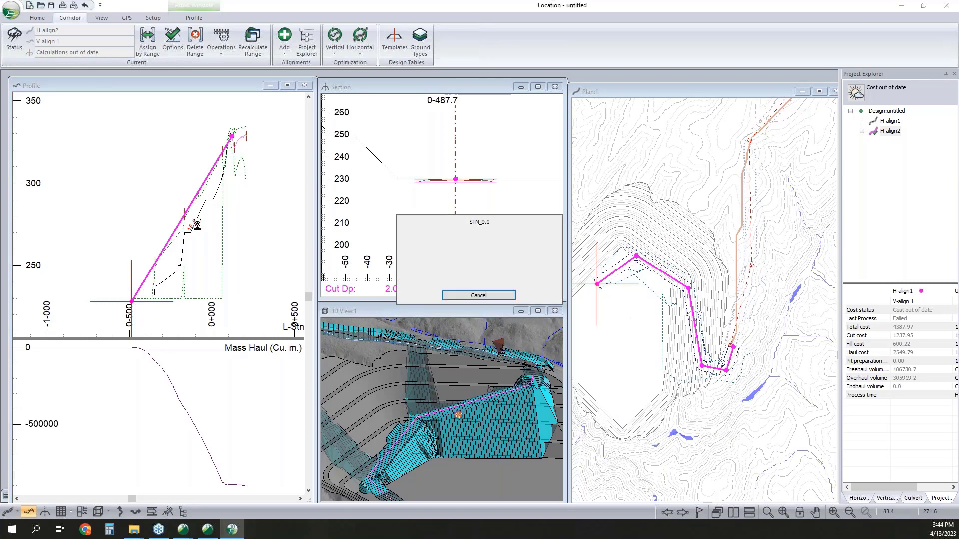
drag(636, 256, 625, 251)
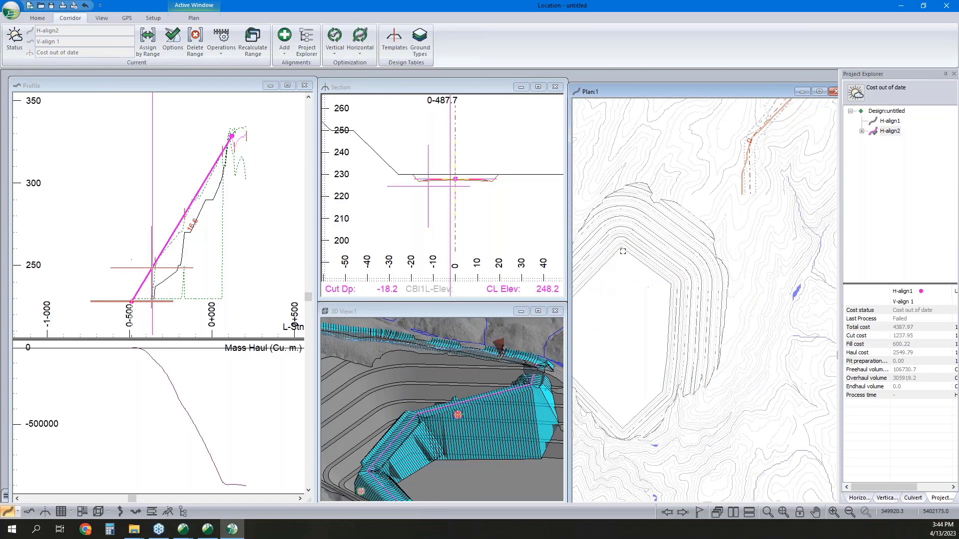
drag(598, 285, 590, 289)
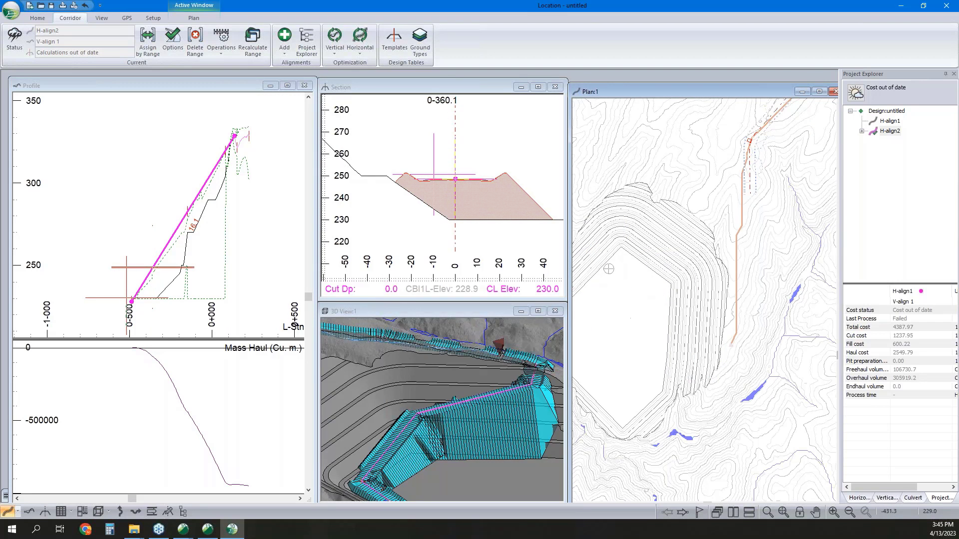
Step: Fit the vertical alignment to the full ramp, from the pit floor at about elevation 230 to the upper end at about 329
click(129, 300)
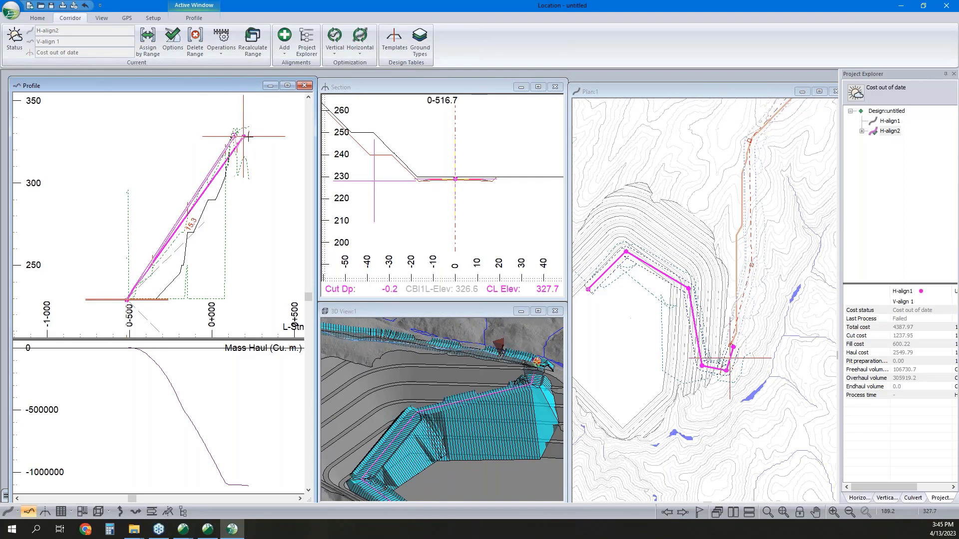
drag(248, 136, 248, 134)
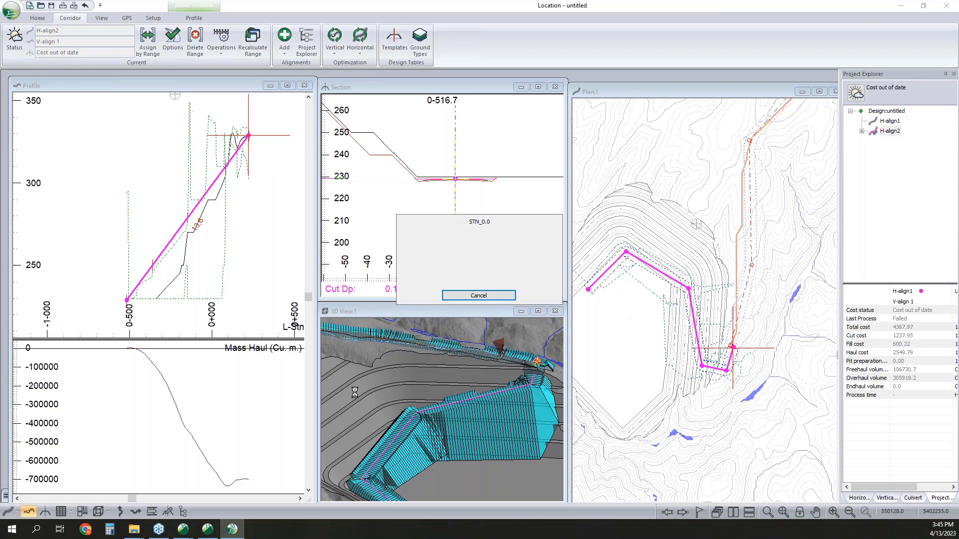
Step: Apply a circular curve of radius 20 to the last bend of H-align2 and go to the preceding IP
click(858, 498)
click(860, 222)
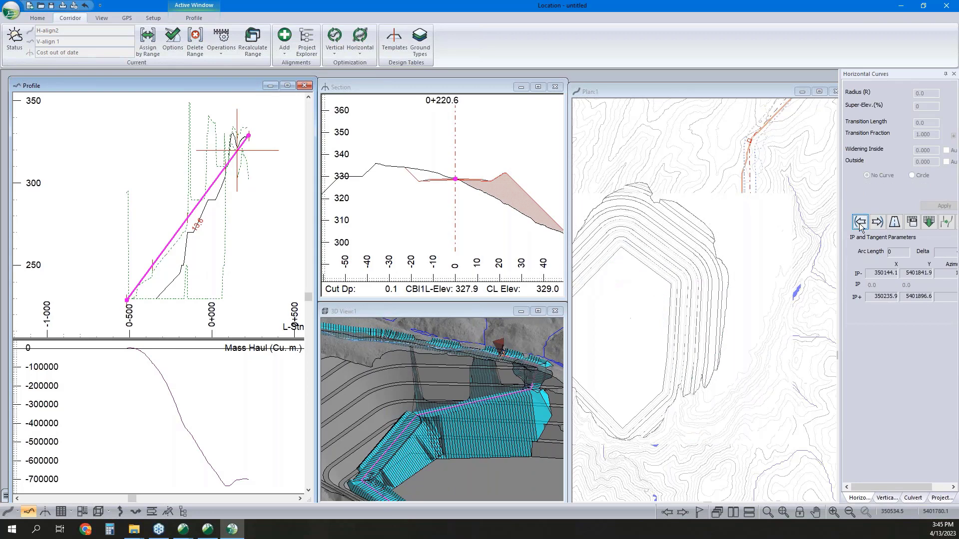
click(912, 176)
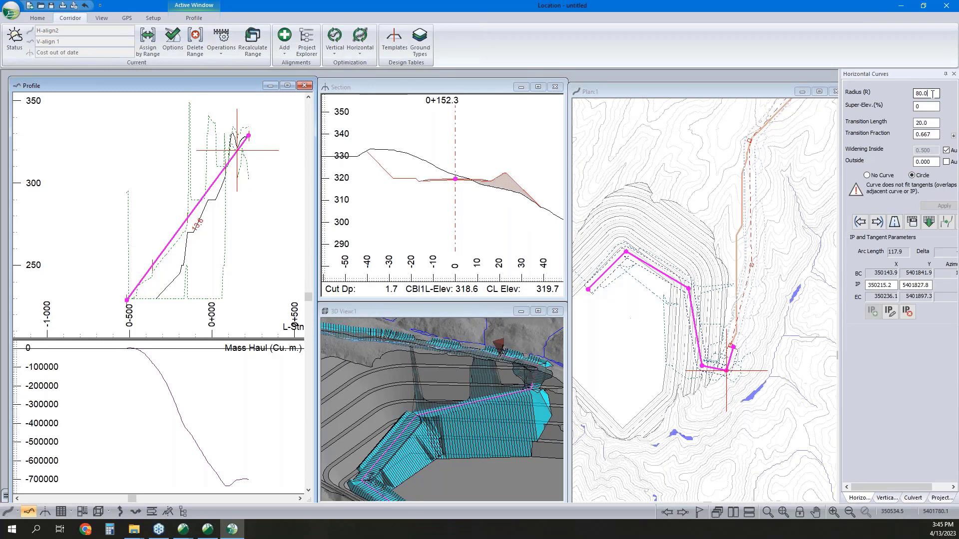
text(20)
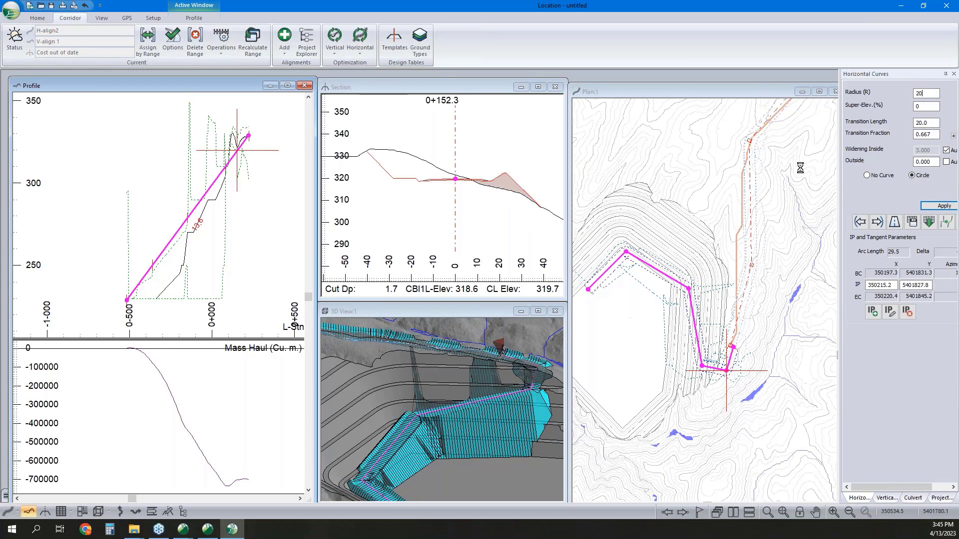
click(860, 223)
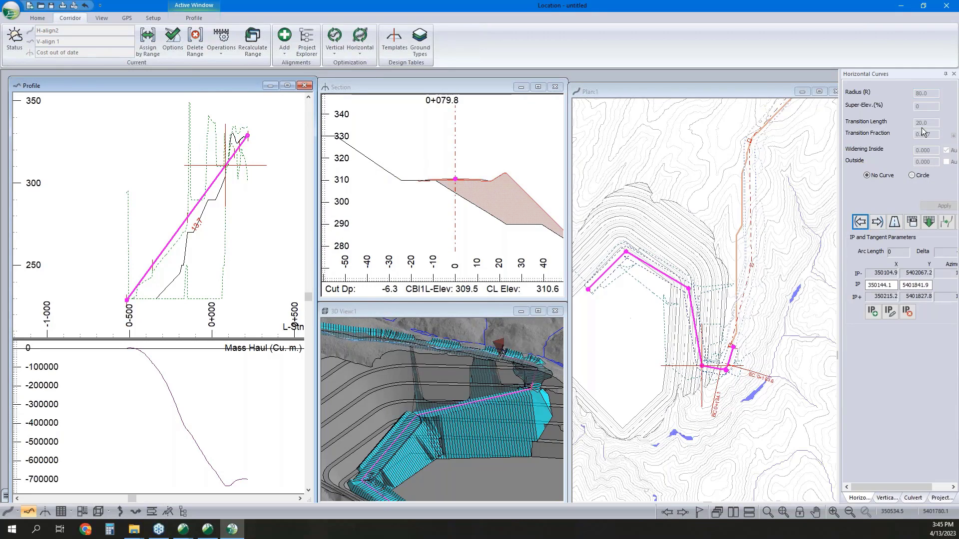
Step: Apply a circular curve of radius 25 to the second-last bend of H-align2 and go to the following IP
click(912, 176)
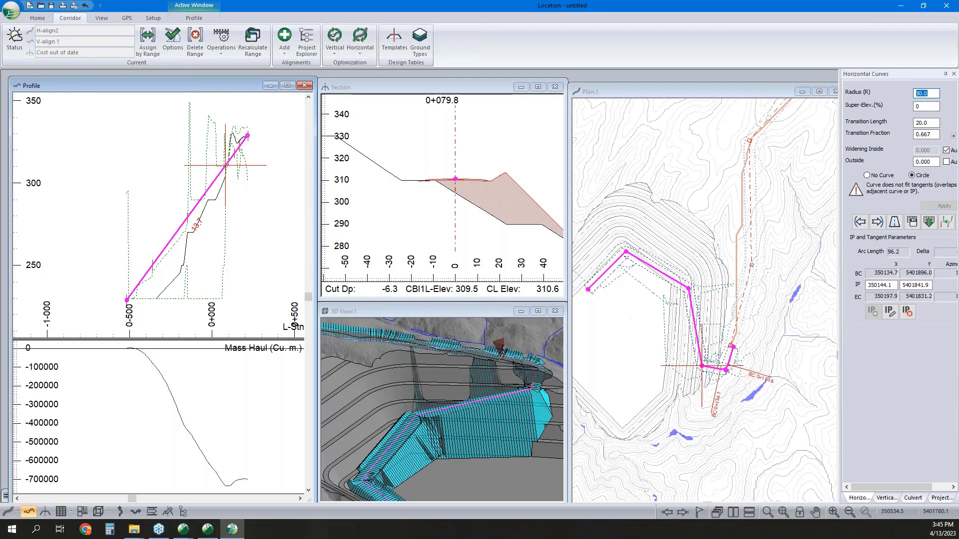
text(25)
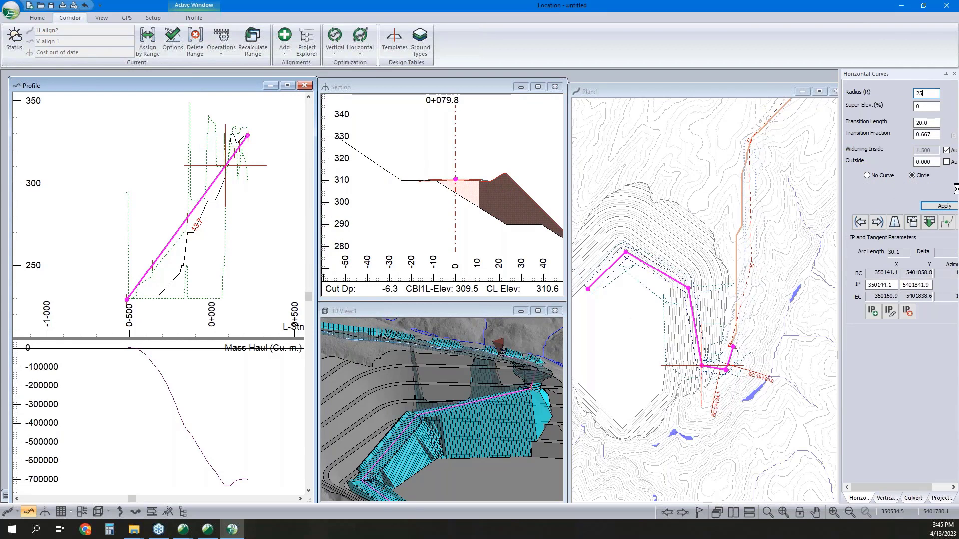
click(877, 222)
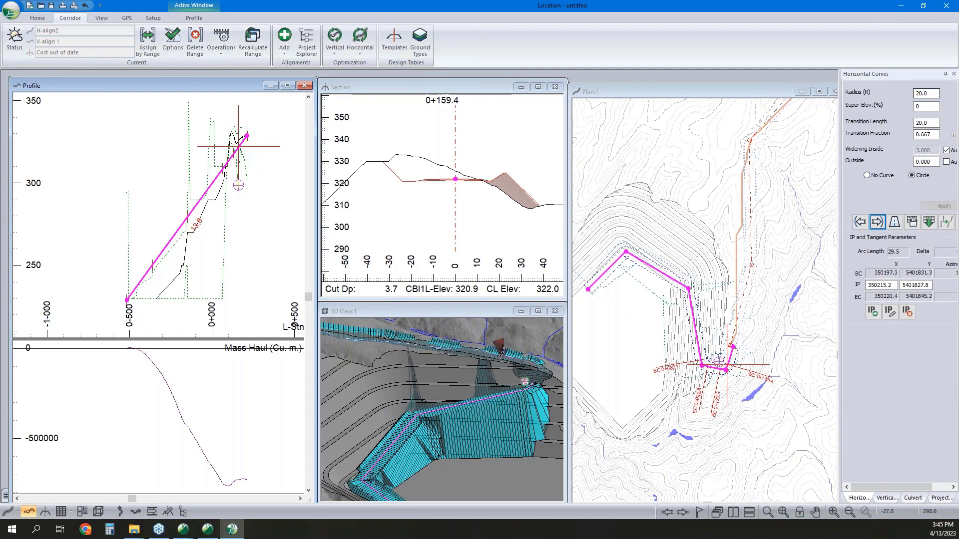
Step: Apply a circular curve to H-align2's bend on the east pit wall, trying radius 35 and settling on 40
click(860, 222)
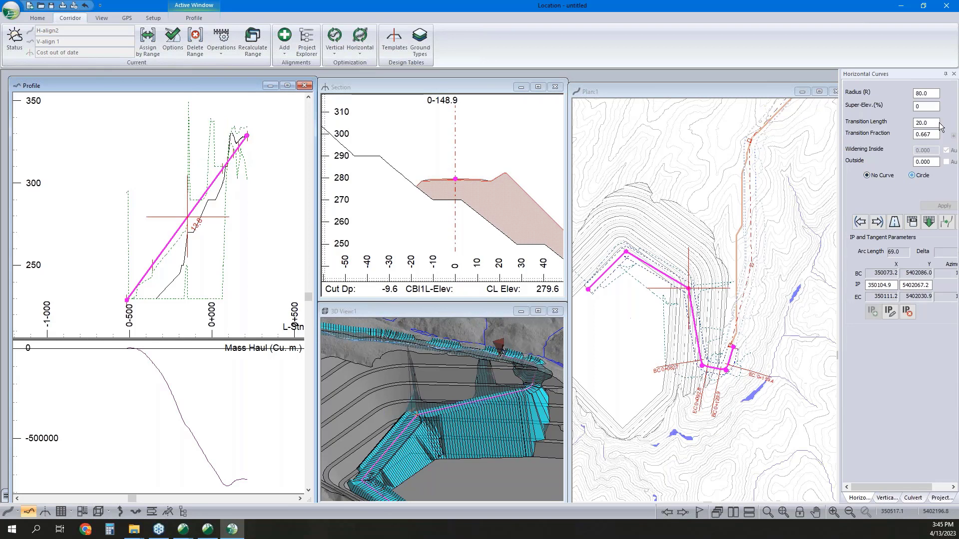
text(35)
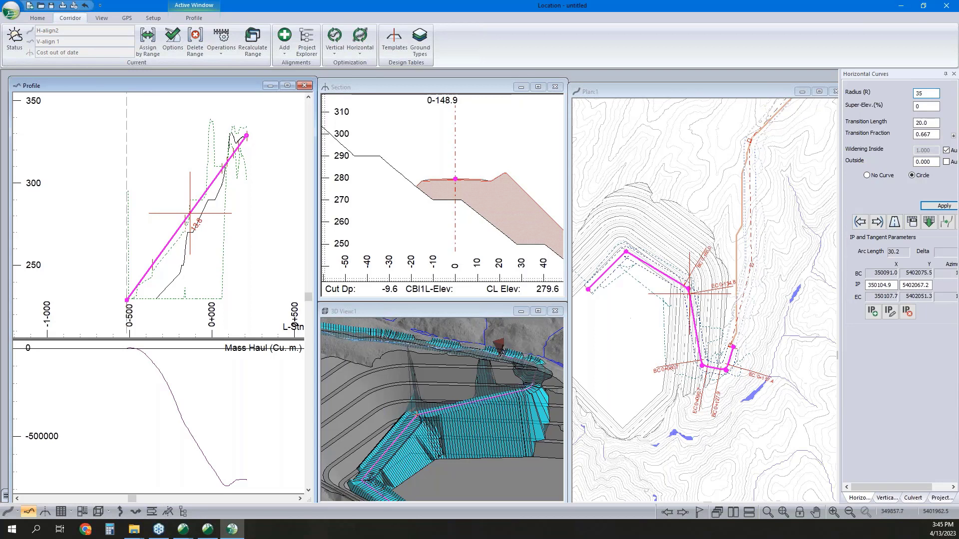
text(40)
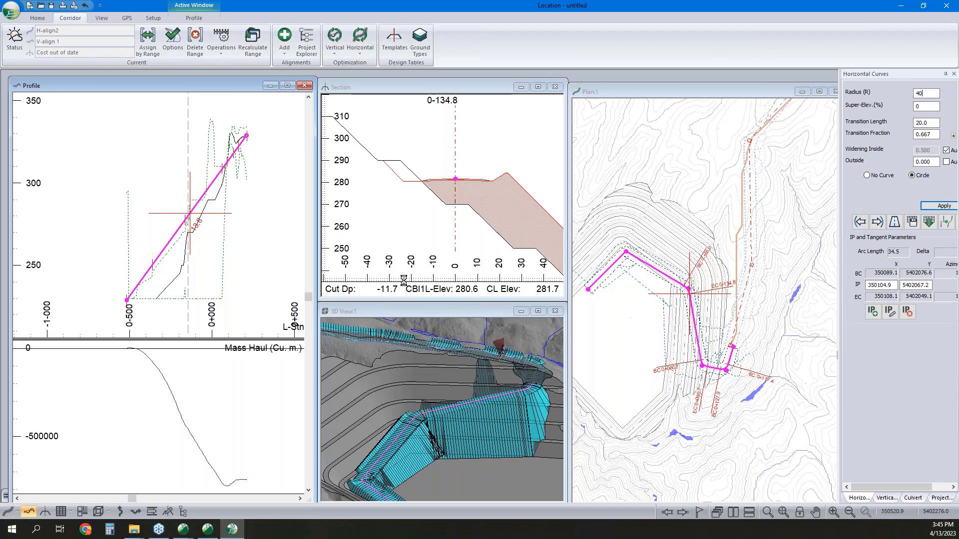
key(Return)
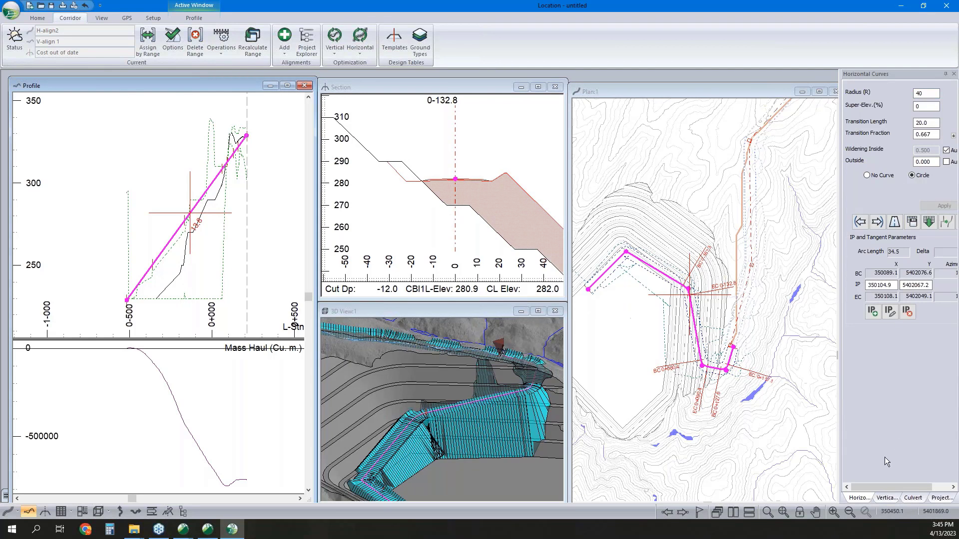
Step: Go to H-align2's first bend above the pit floor and apply a circular curve of radius 35
click(860, 221)
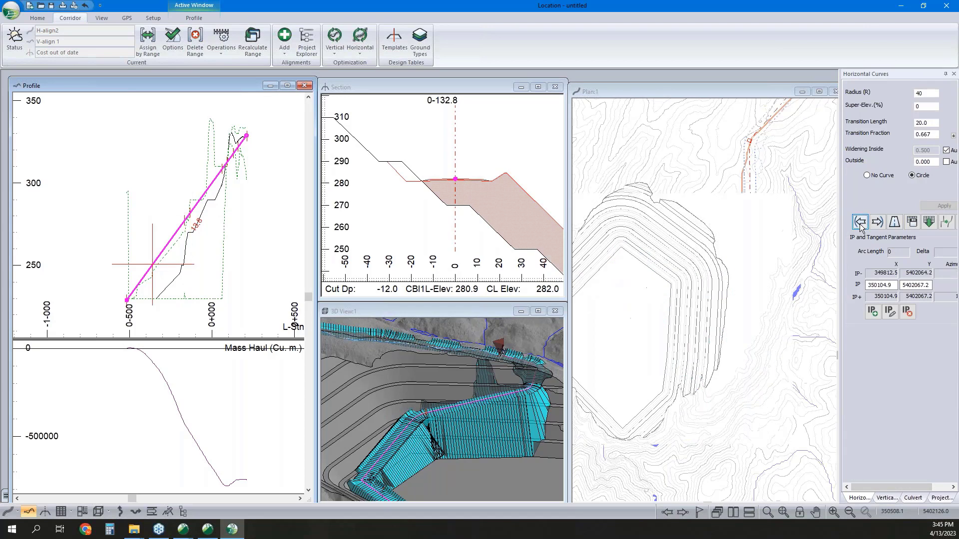
click(911, 175)
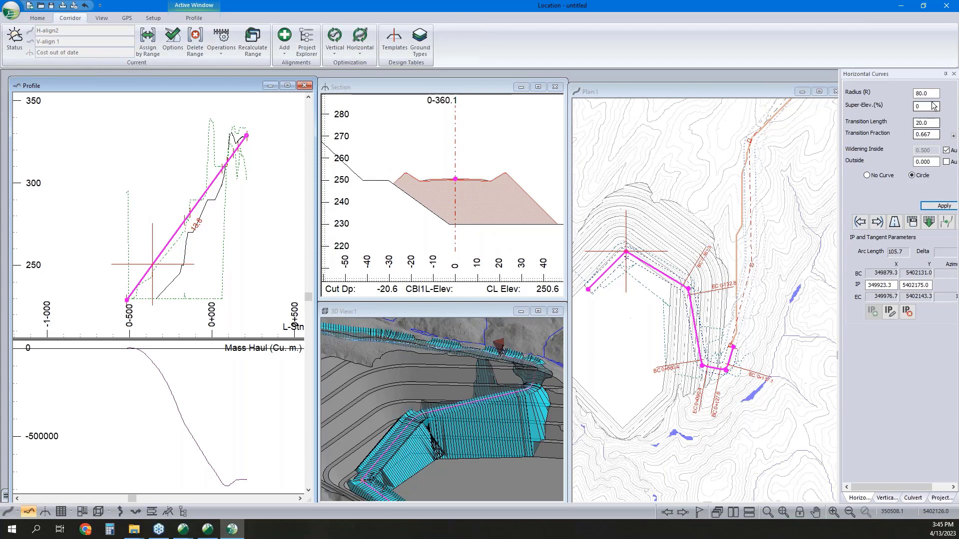
text(35)
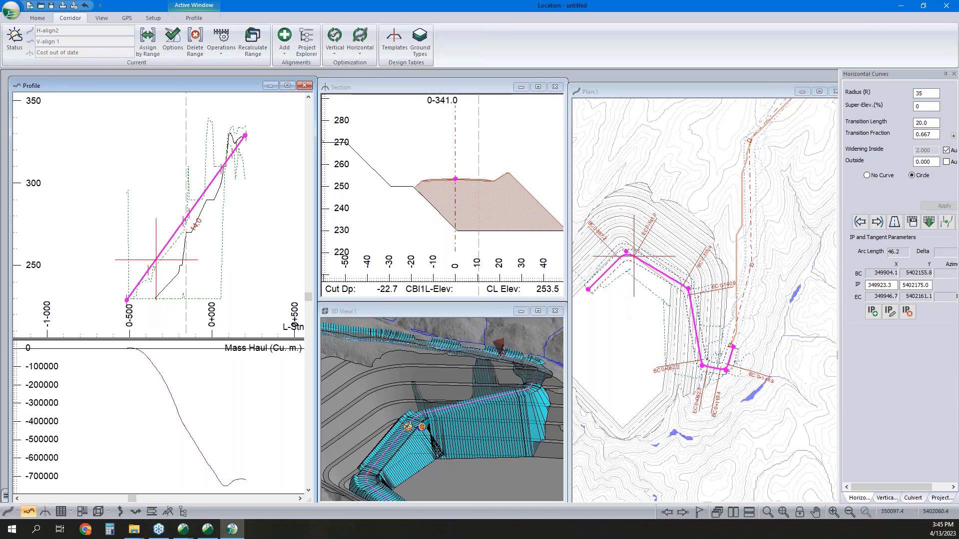
Step: Move H-align2's second-last bend in plan to about 350136.7, 5401842.8 and its east-wall bend to about 350101.7, 5402074.4
scroll(705, 359, up, 3)
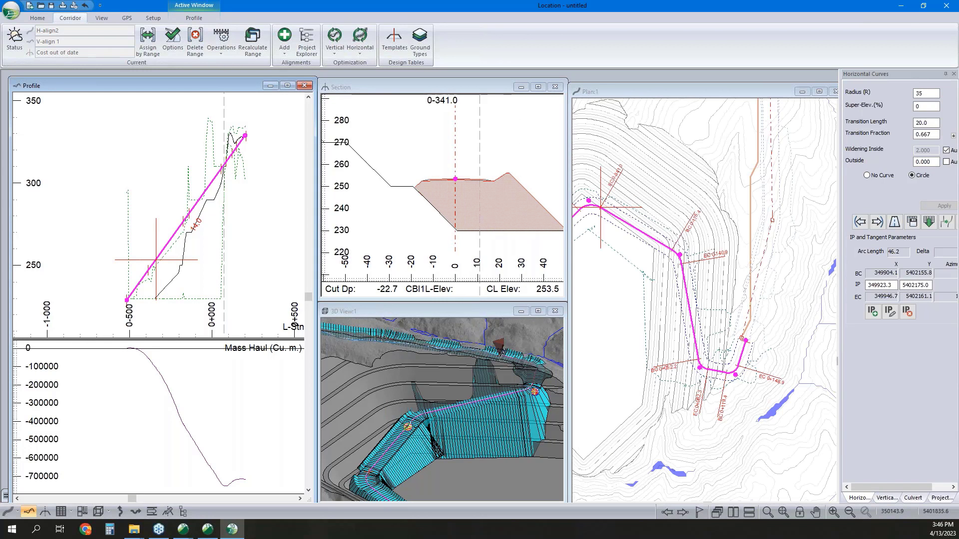
middle_drag(483, 372, 462, 331)
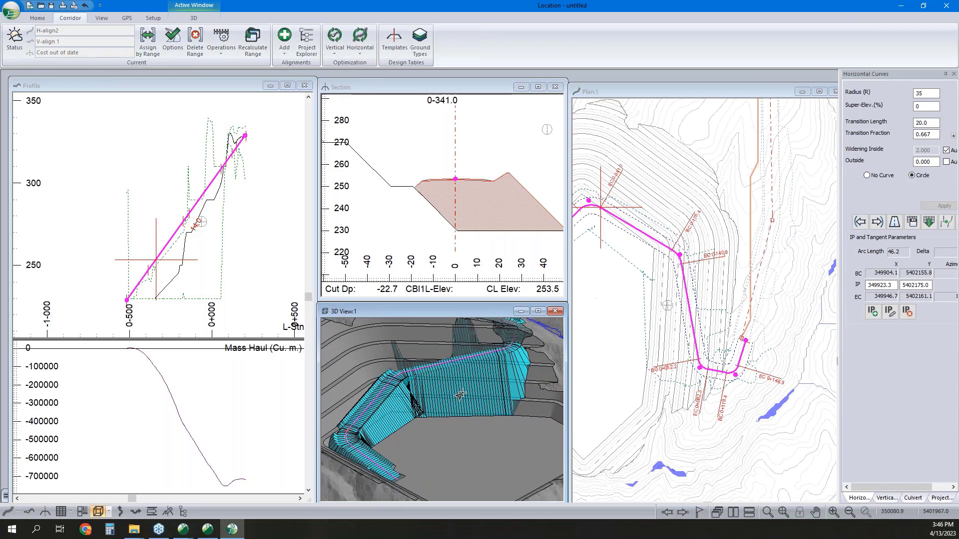
drag(444, 411, 426, 414)
drag(417, 405, 487, 407)
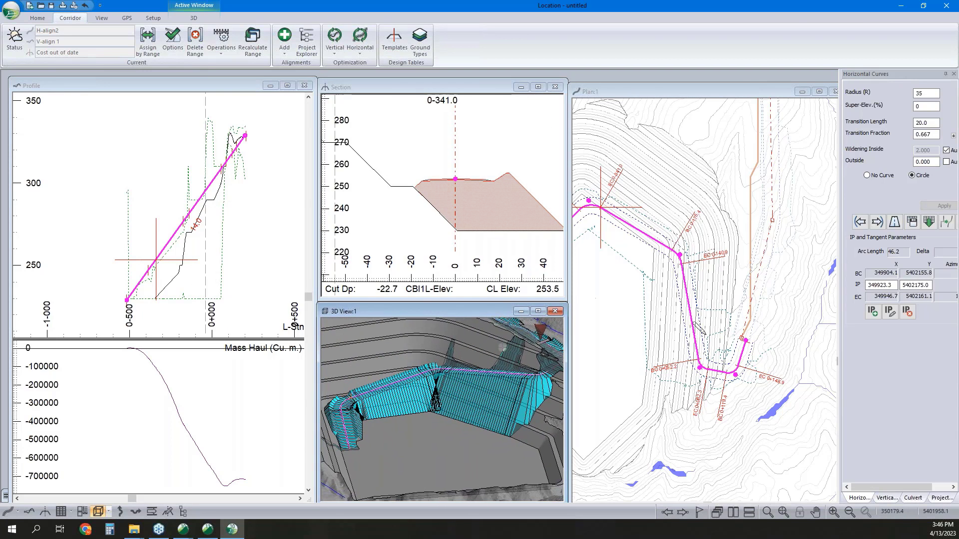
click(700, 368)
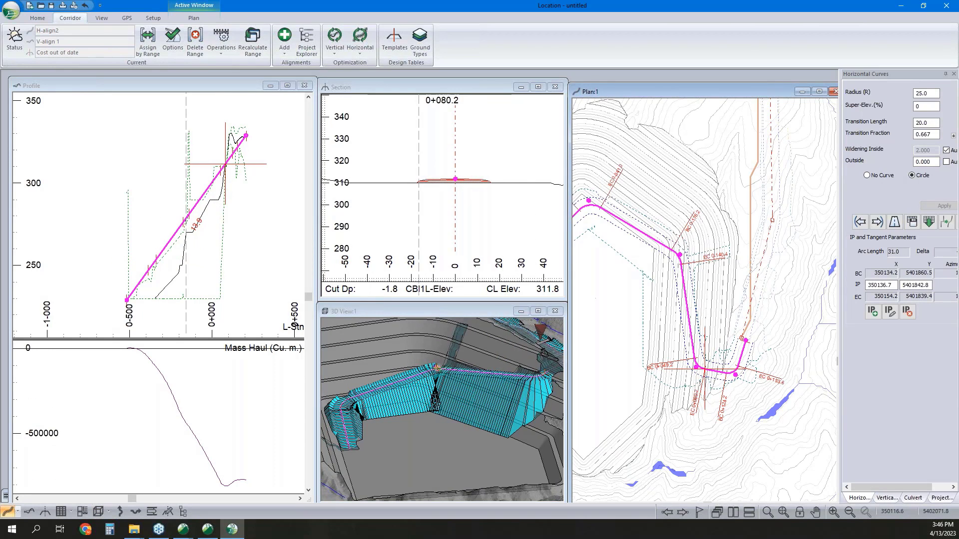
click(679, 252)
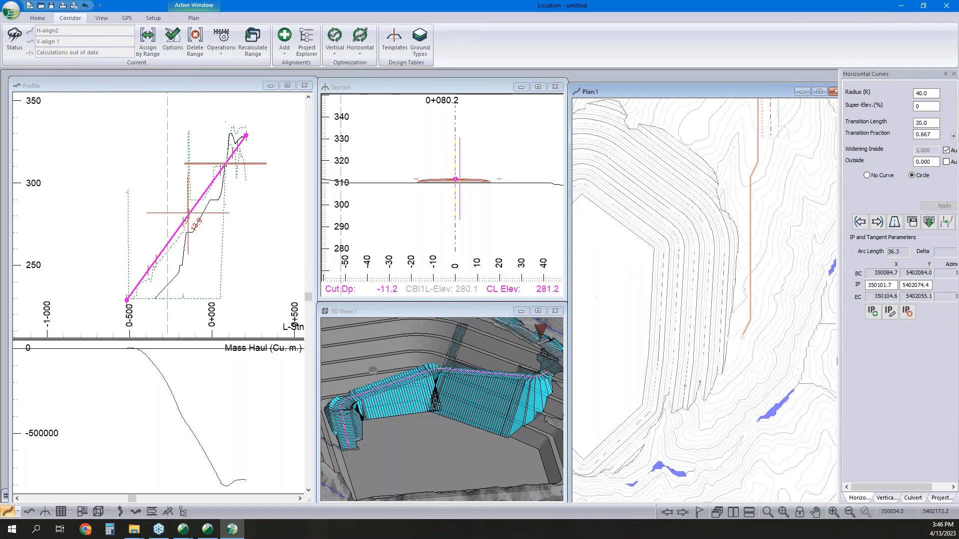
Step: Move H-align2's first bend outward to about 349902.0, 5402209.8 and its starting IP to about 349810.4, 5402049.7 in plan
scroll(633, 234, up, 3)
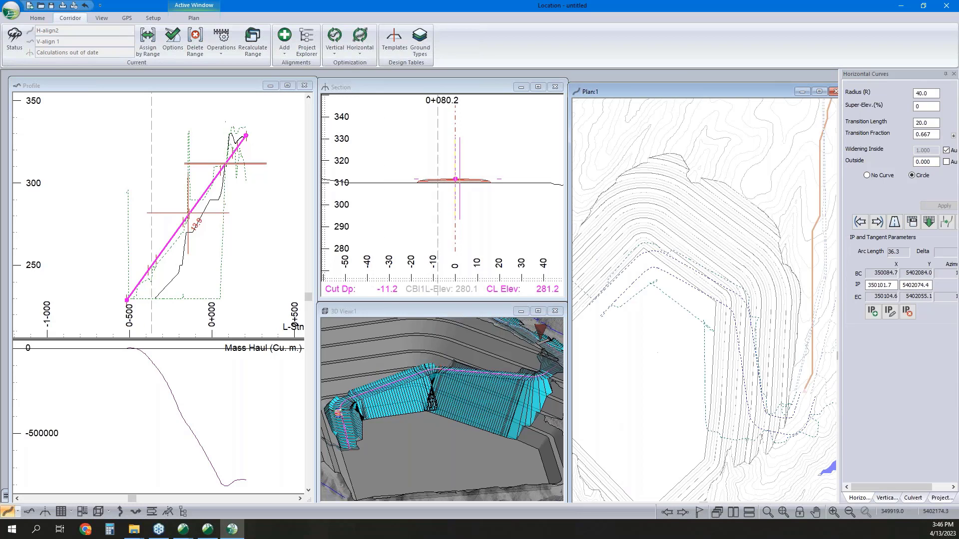
click(640, 236)
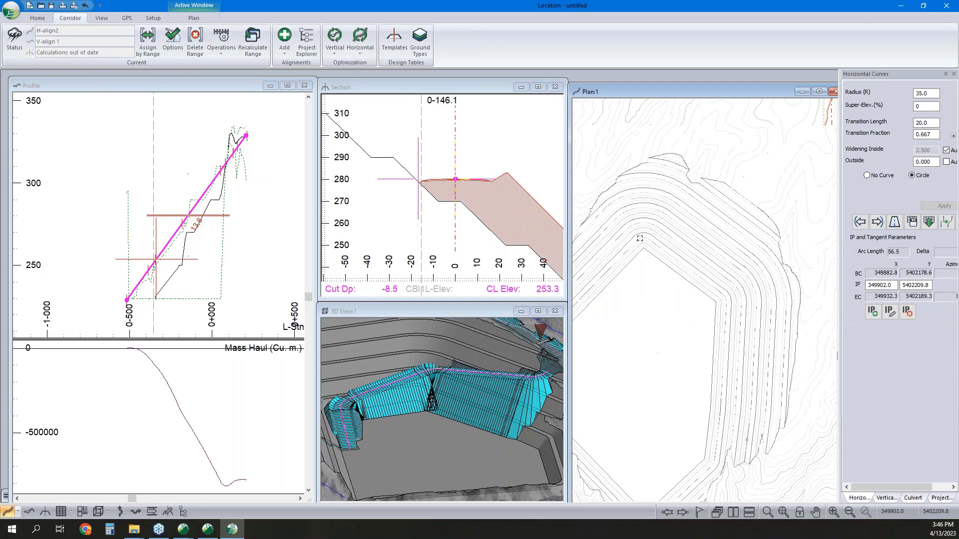
scroll(623, 290, down, 3)
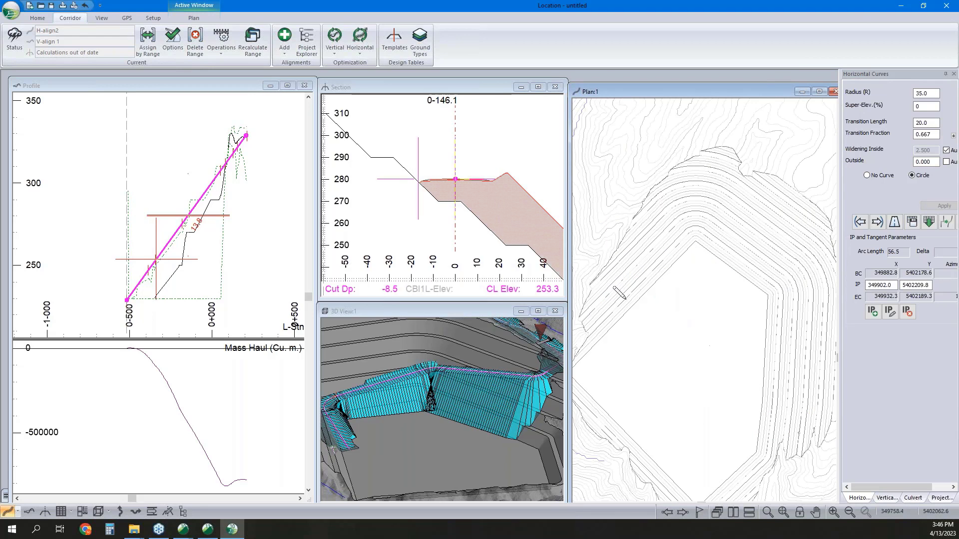
click(644, 298)
scroll(644, 299, up, 3)
drag(644, 298, 646, 310)
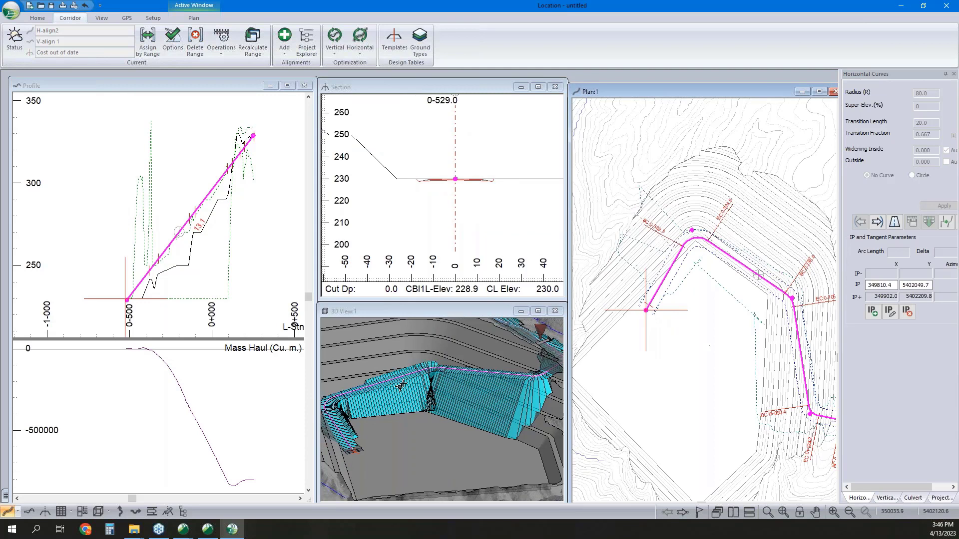
Step: Push H-align2's first bend further into the pit wall, to about 349890.6, 5402224.2
click(422, 415)
scroll(428, 414, down, 3)
drag(428, 413, 499, 405)
click(702, 236)
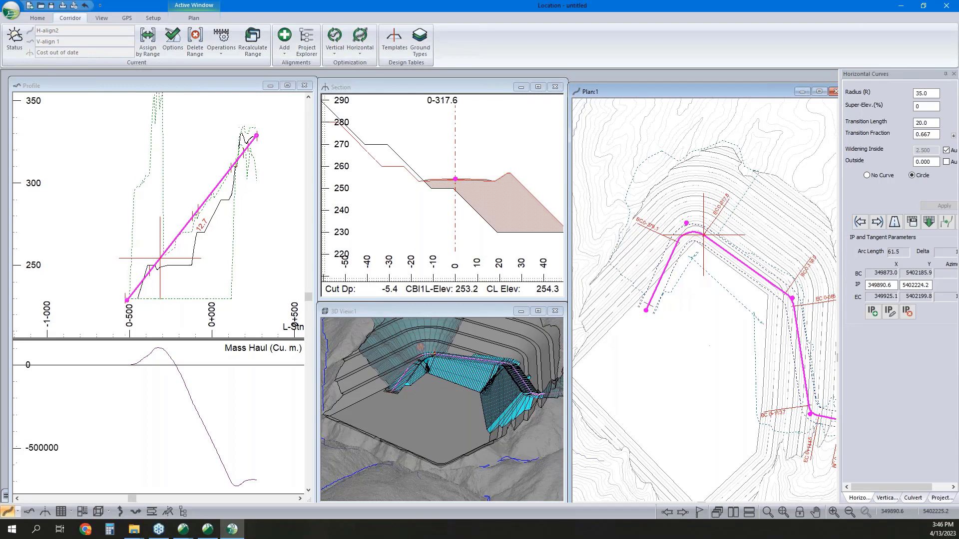
Step: Leave IP editing in plan and examine the cross-sections along the ramp's tangent from the pit floor
drag(440, 379, 428, 402)
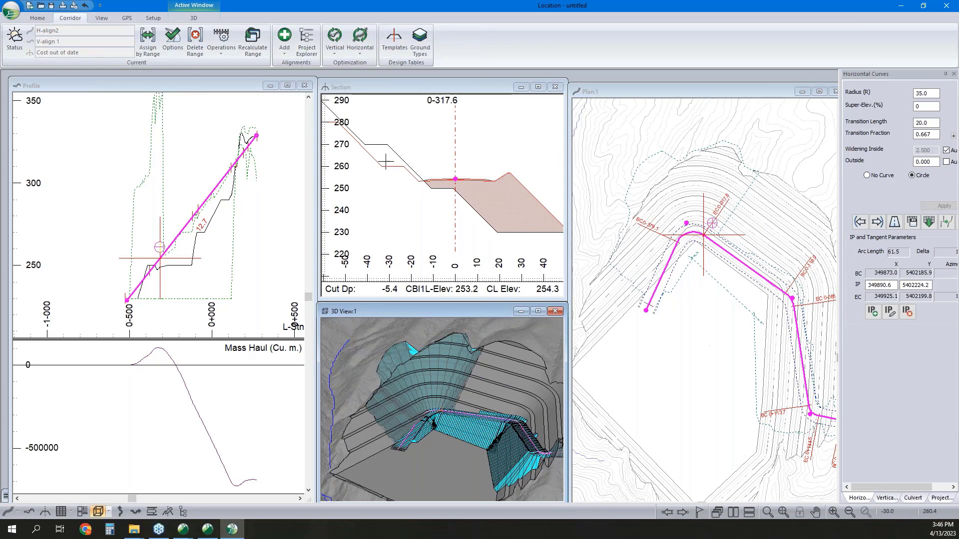
right_click(685, 279)
click(719, 300)
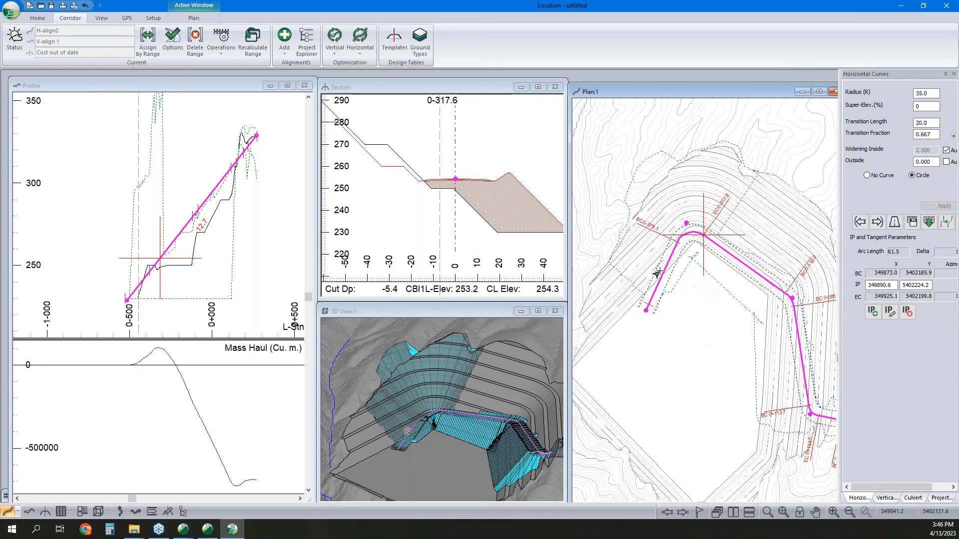
scroll(653, 292, down, 2)
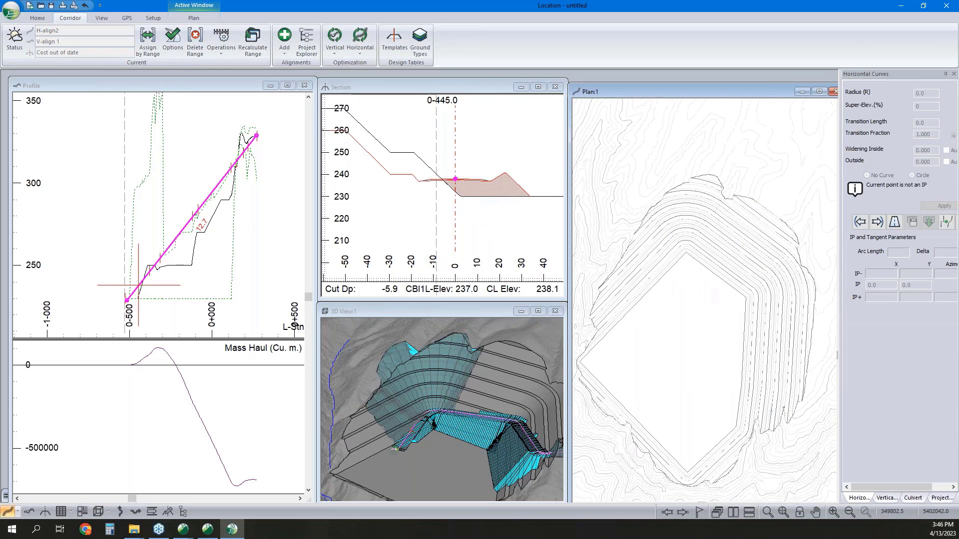
scroll(657, 295, up, 2)
scroll(695, 321, down, 2)
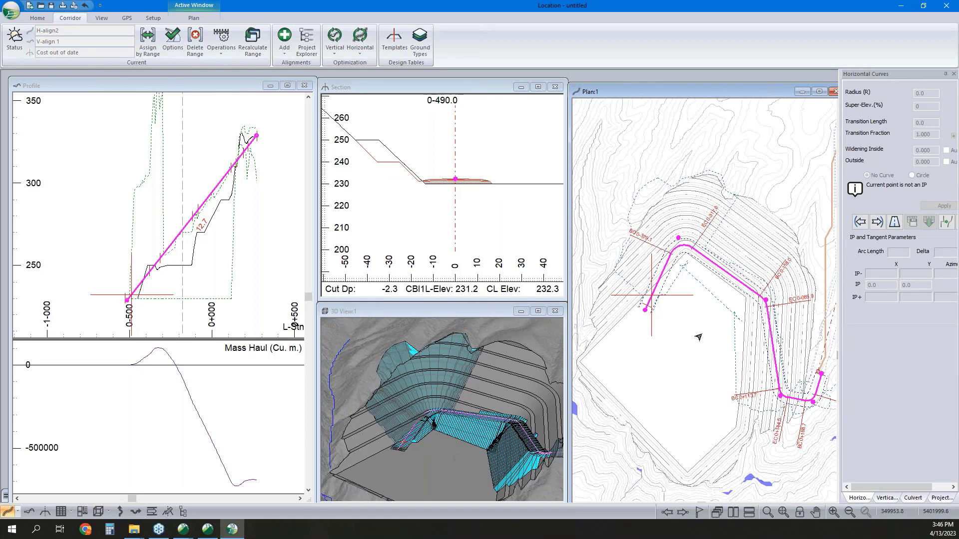
scroll(695, 332, up, 2)
scroll(696, 331, down, 2)
Step: Examine the ramp surface in 3D from several angles, closely at the inside of the east-wall bend
drag(429, 409, 416, 387)
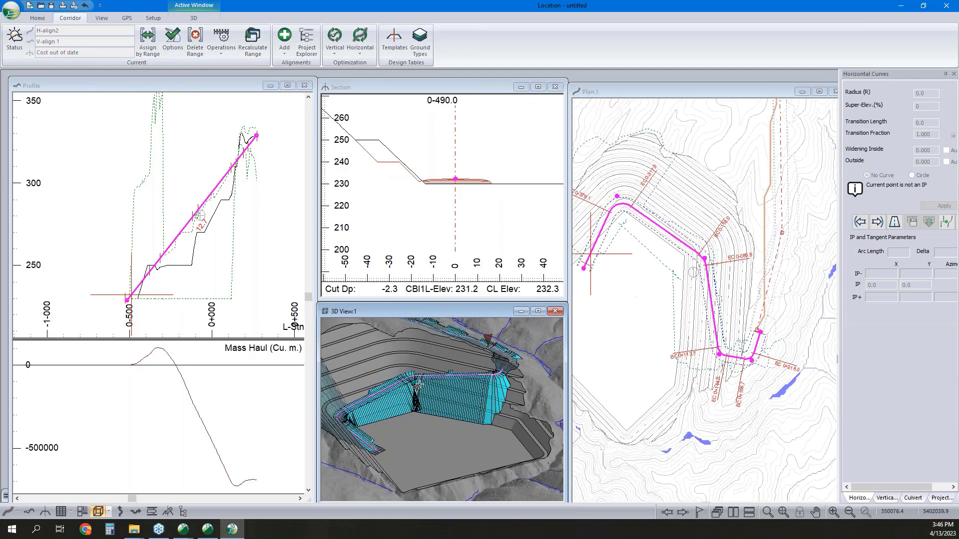
scroll(430, 394, up, 4)
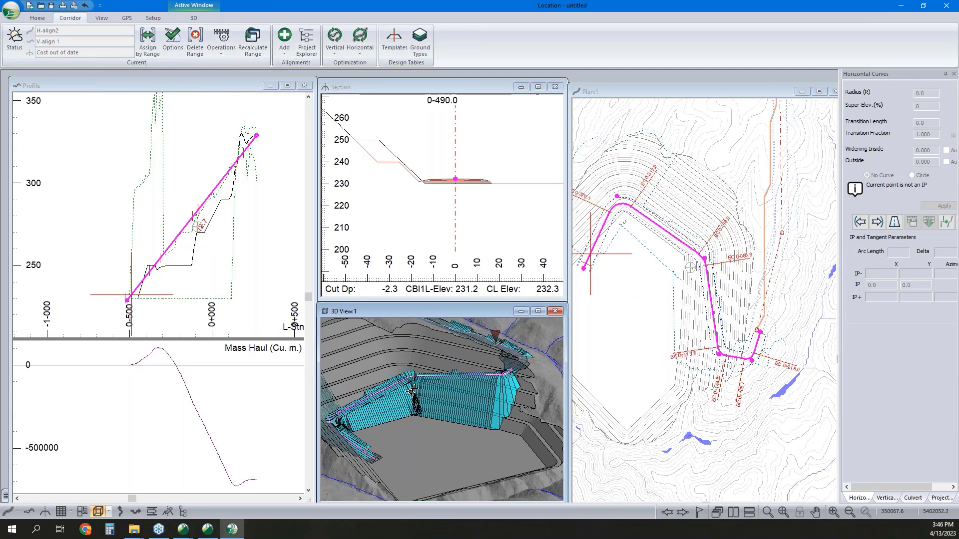
scroll(676, 276, up, 4)
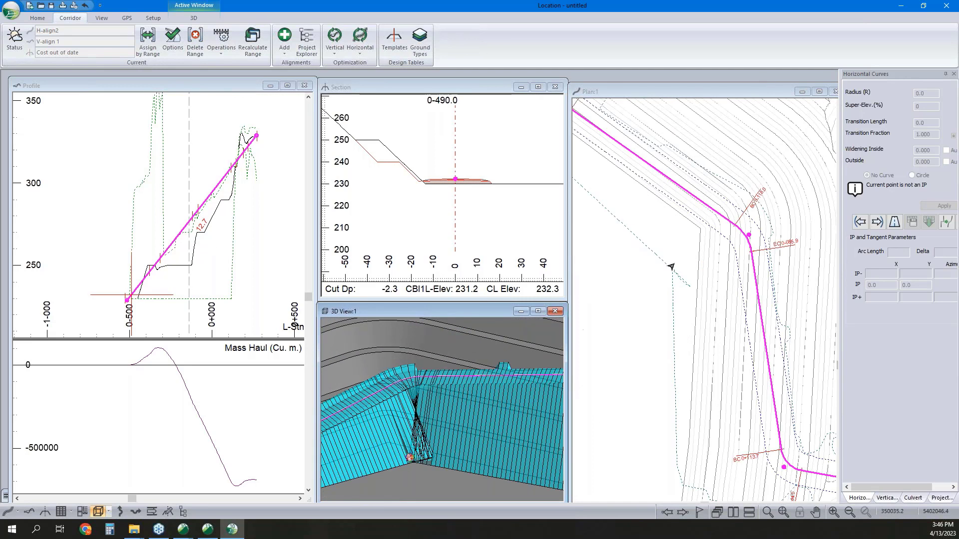
drag(469, 366, 460, 392)
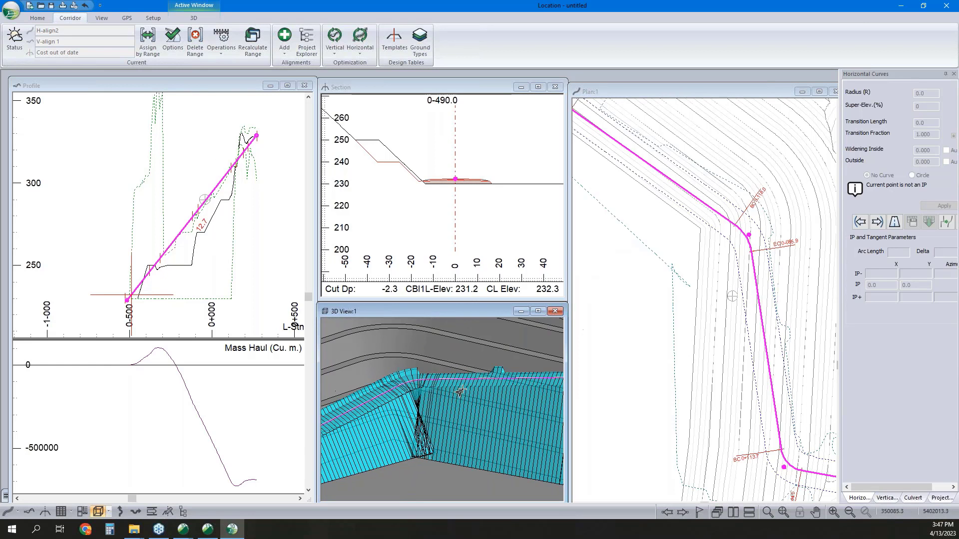
scroll(423, 395, down, 6)
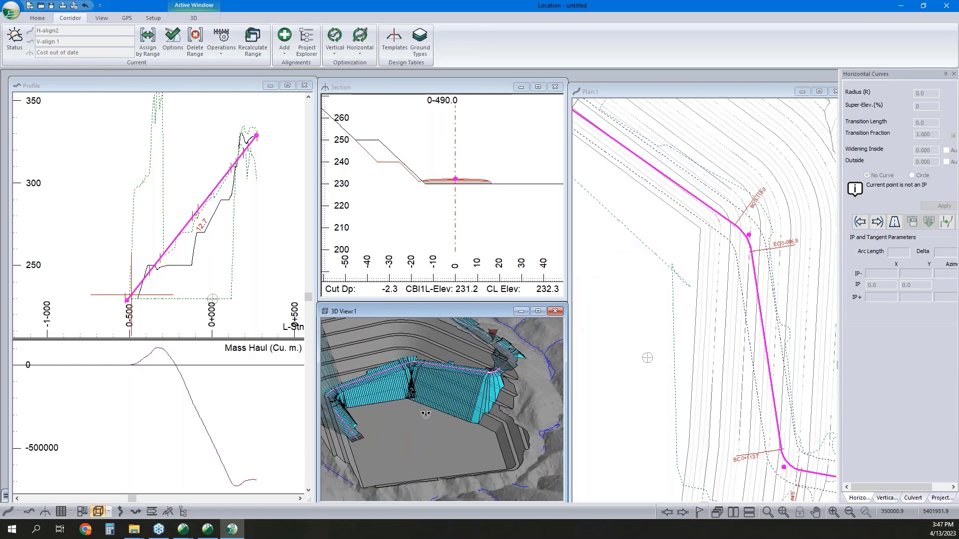
scroll(424, 396, up, 5)
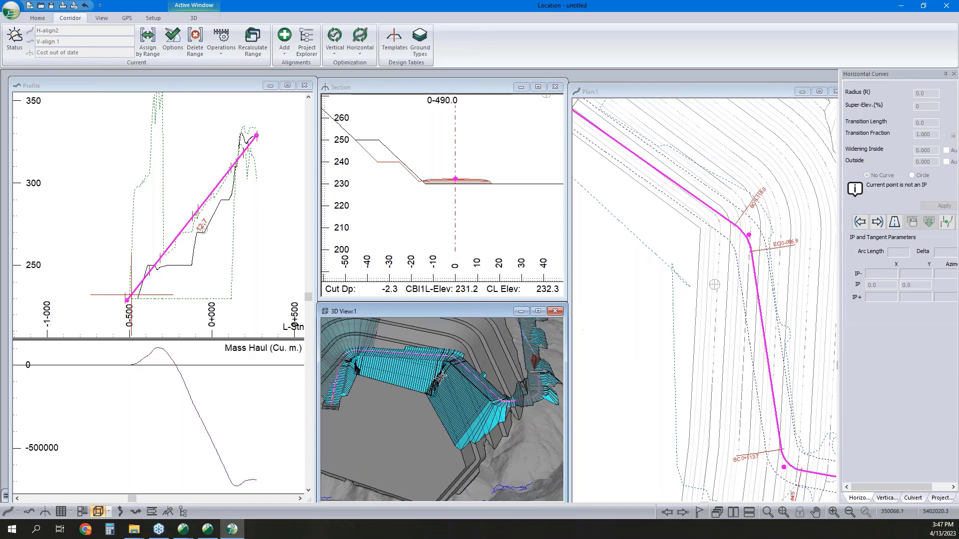
Step: Turn on the Graded option for H-align2's Final Merged Surface in the 3D view's reference surfaces
right_click(454, 356)
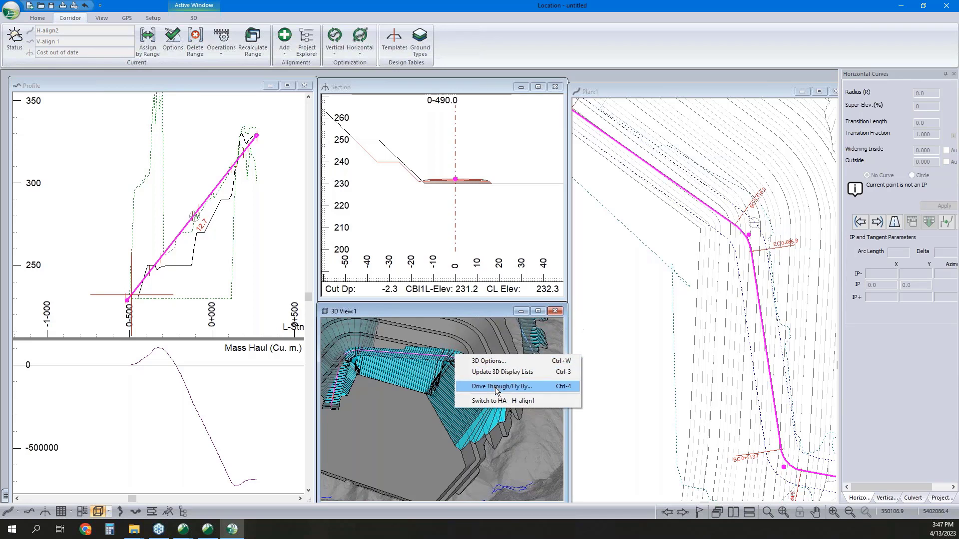
click(502, 362)
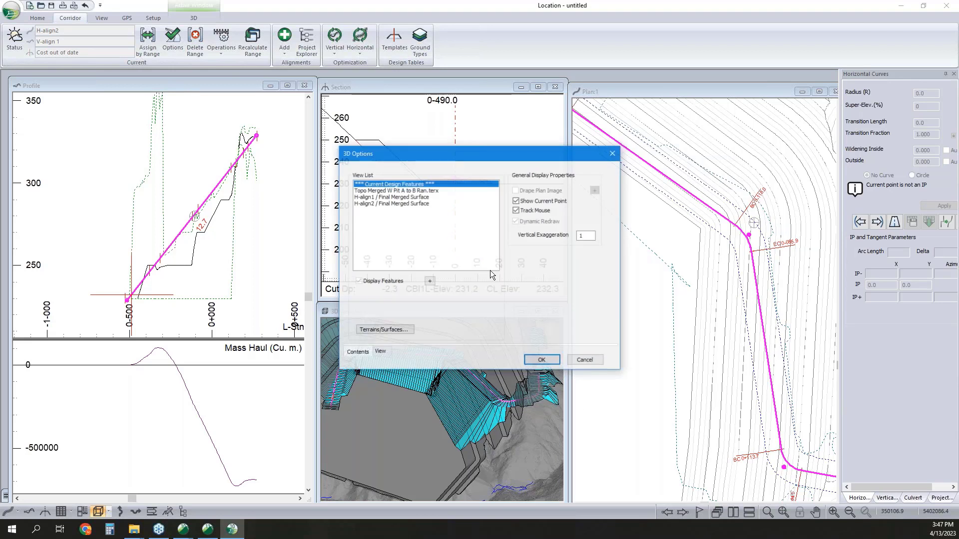
click(409, 204)
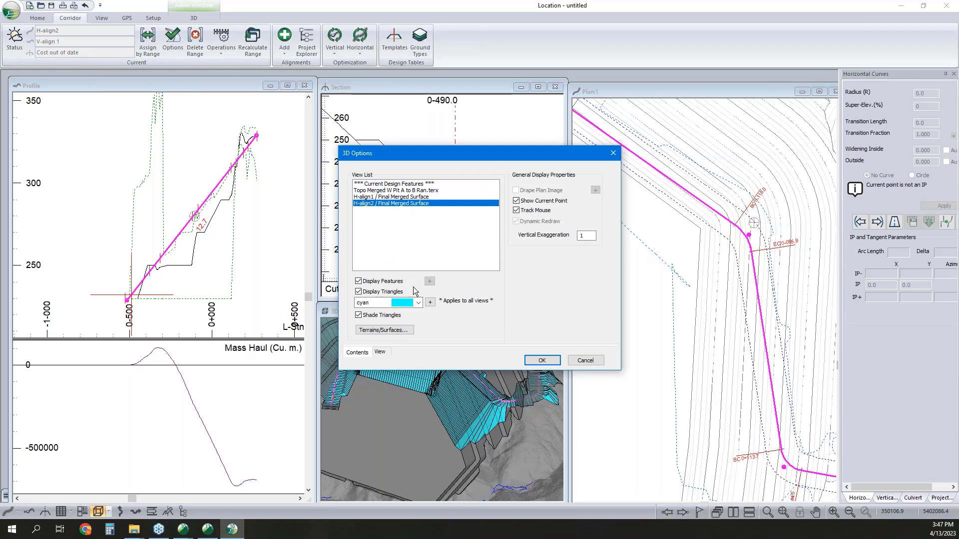
click(404, 333)
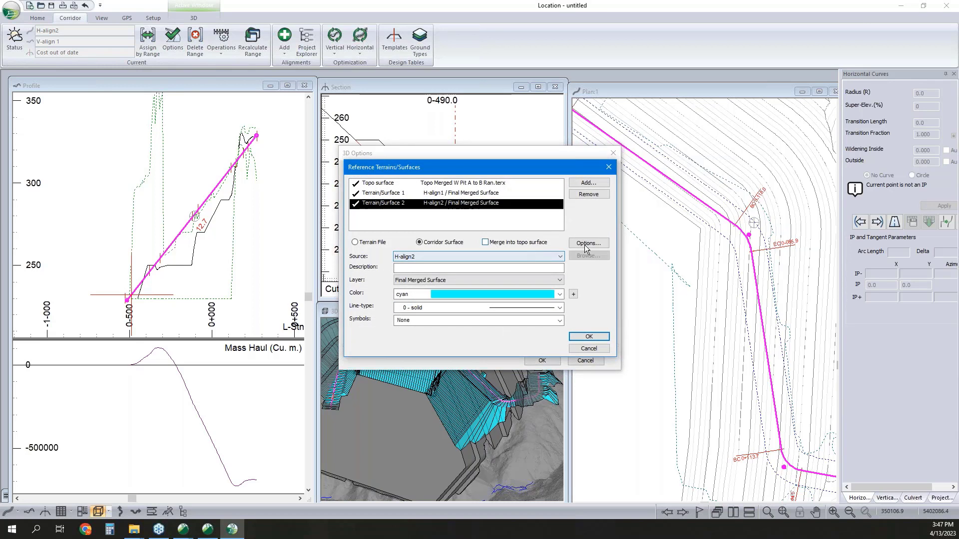
click(588, 243)
click(423, 261)
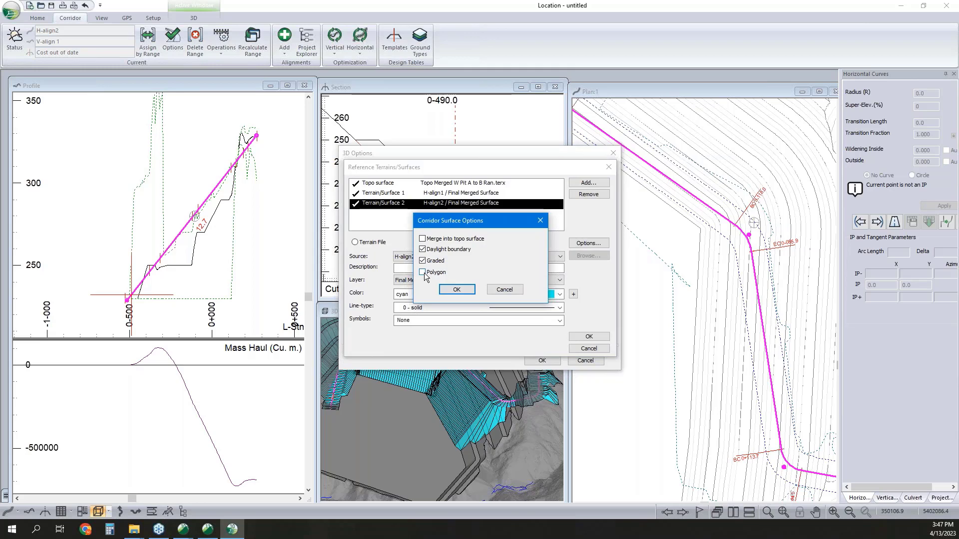
click(456, 289)
click(585, 337)
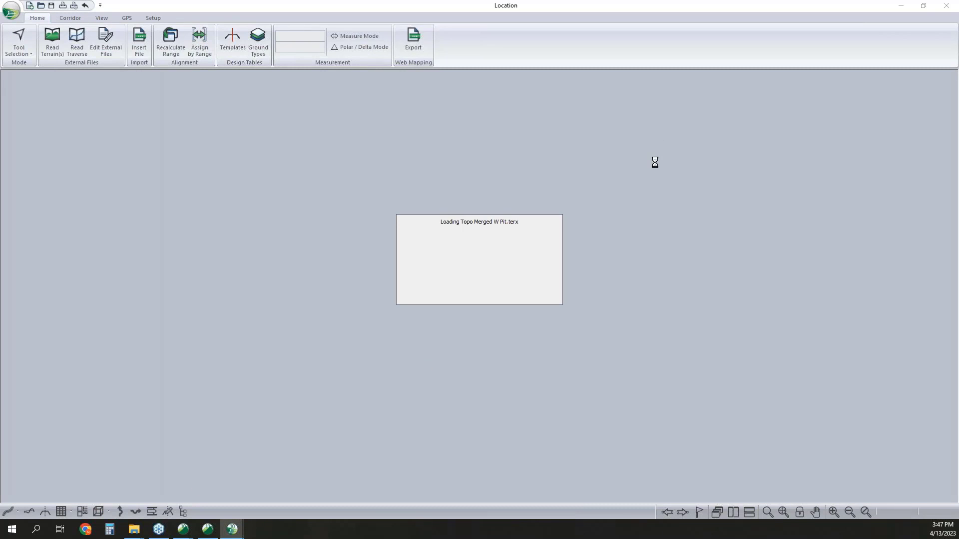
mouse_move(232, 528)
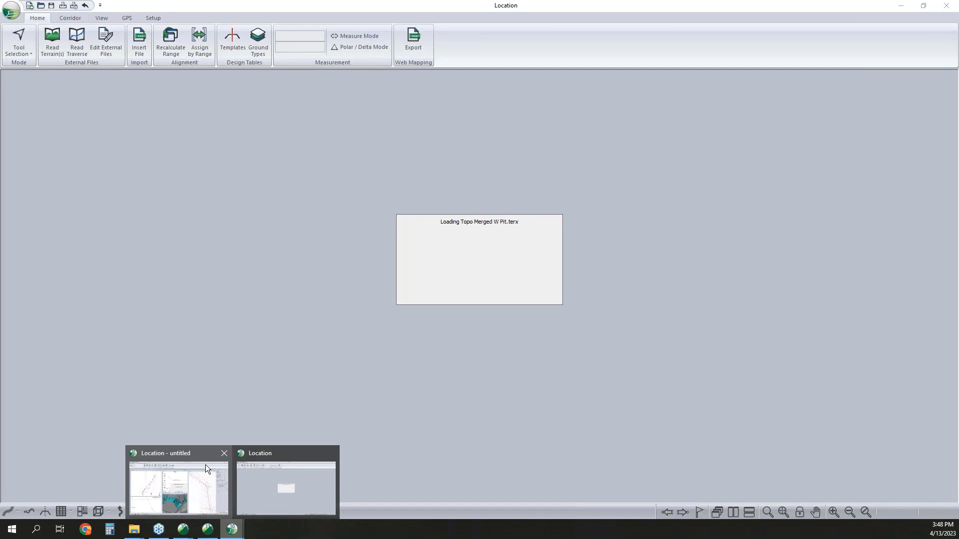
click(190, 454)
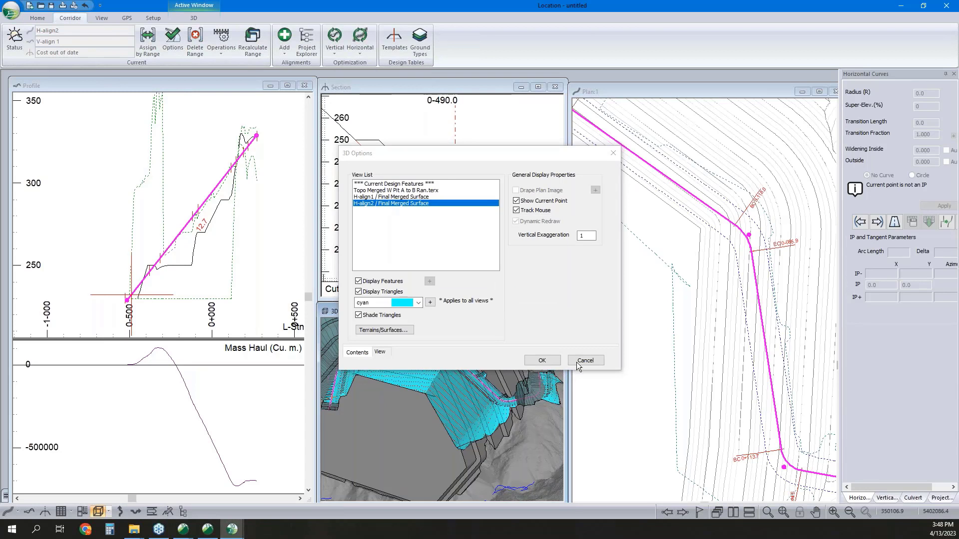
click(546, 361)
Step: Enlarge the 3D view and examine the graded ramp surface around both bends and down to the pit floor
scroll(434, 374, up, 2)
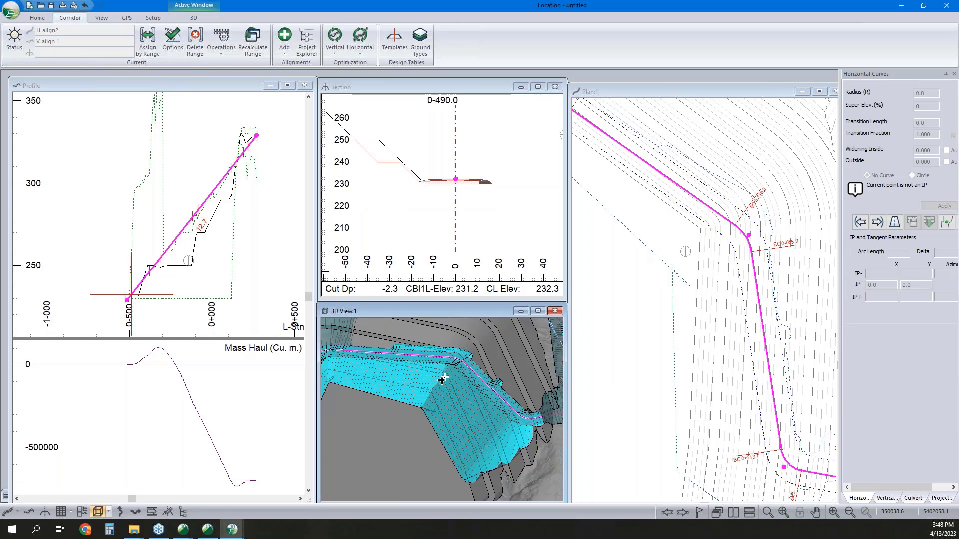
click(538, 311)
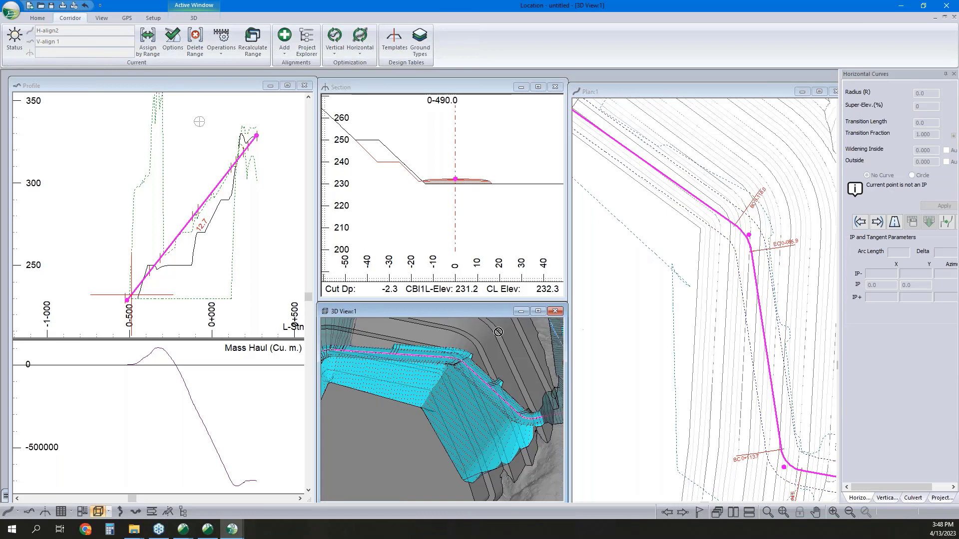
scroll(358, 306, up, 2)
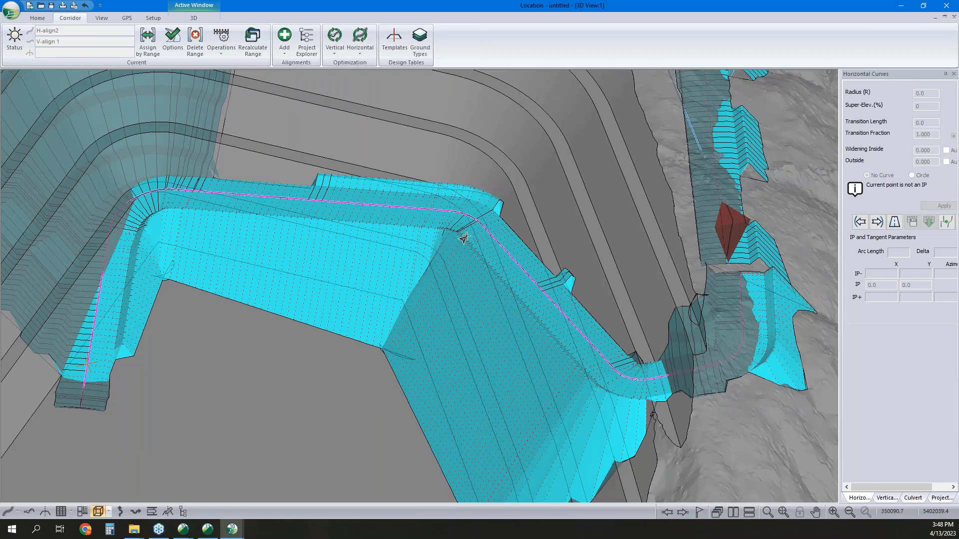
key(Down)
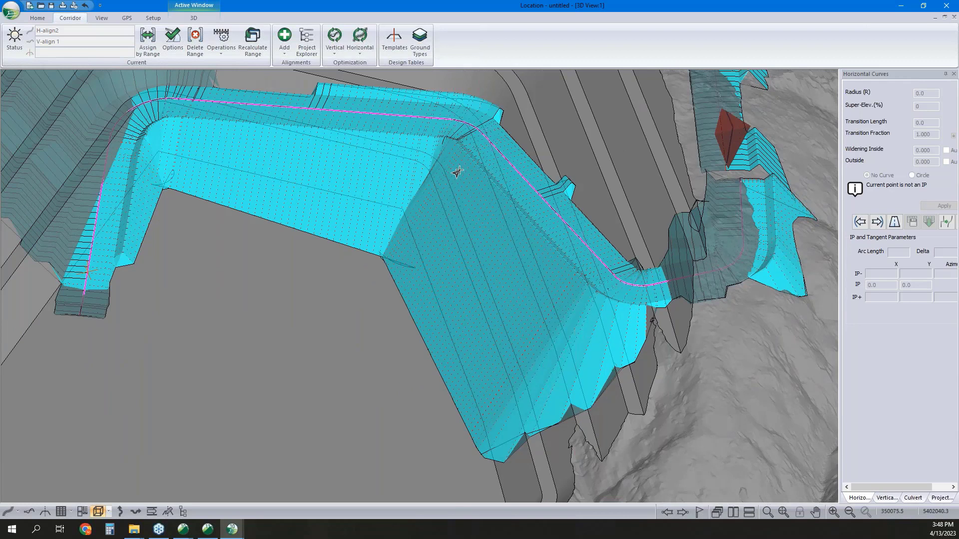
mouse_move(397, 214)
middle_drag(157, 205, 197, 240)
Step: Review the file formats available for saving the design, leave without saving and restore the multi-window layout
click(10, 10)
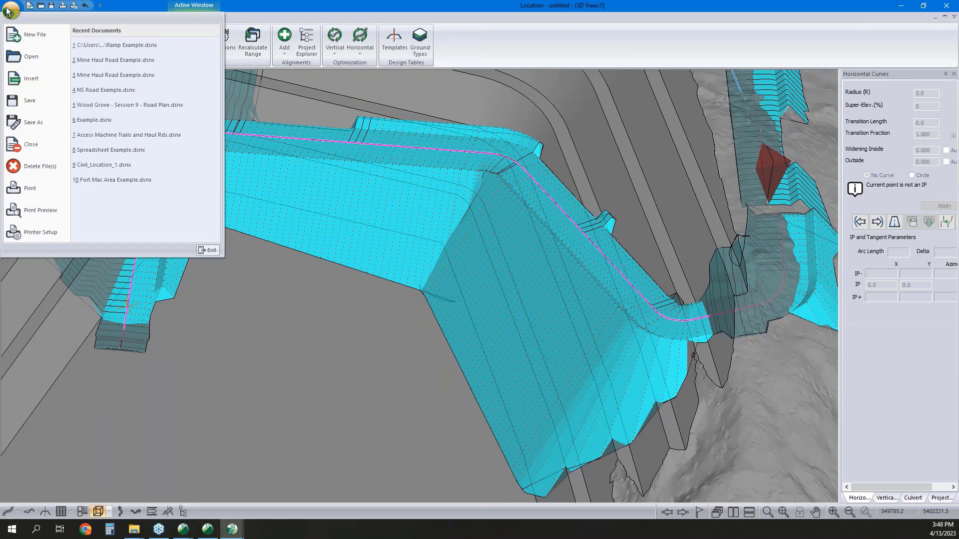
click(24, 121)
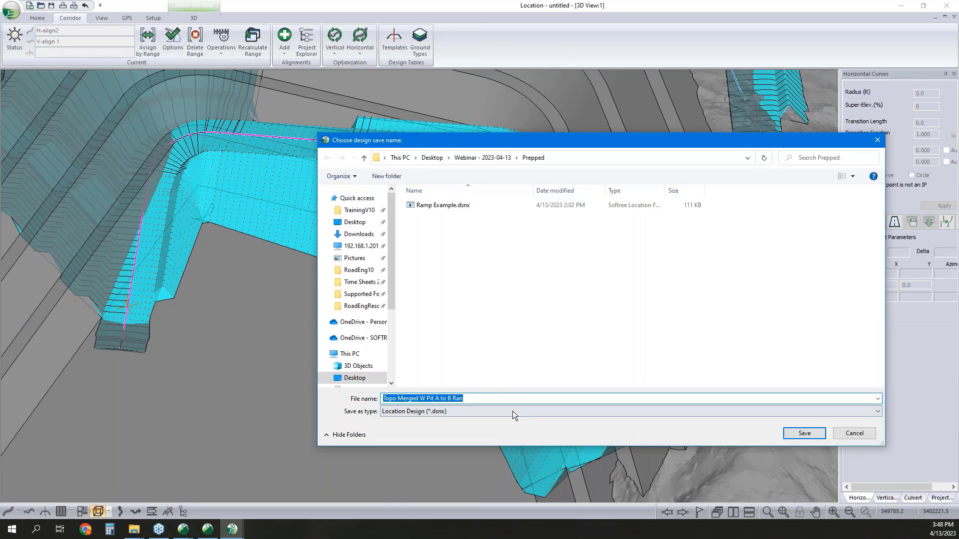
click(514, 413)
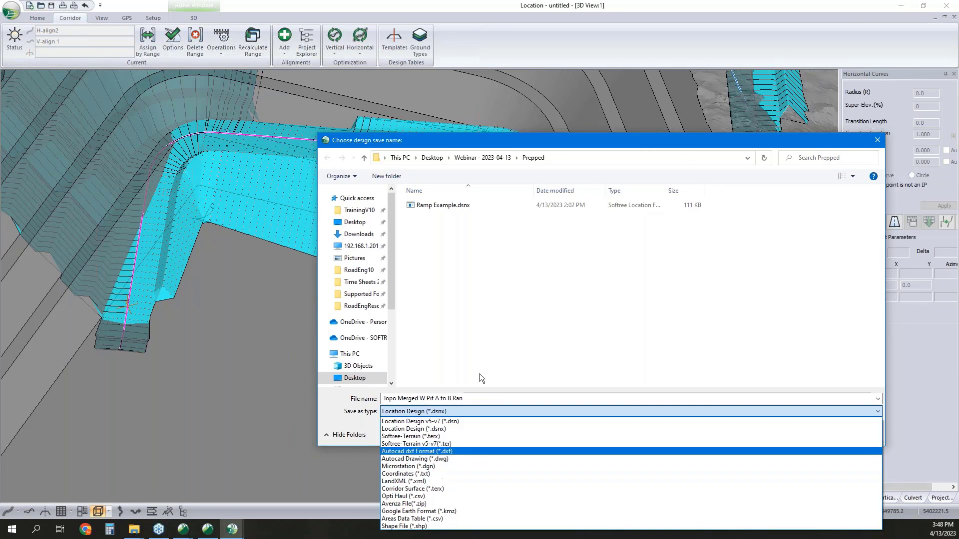
click(529, 300)
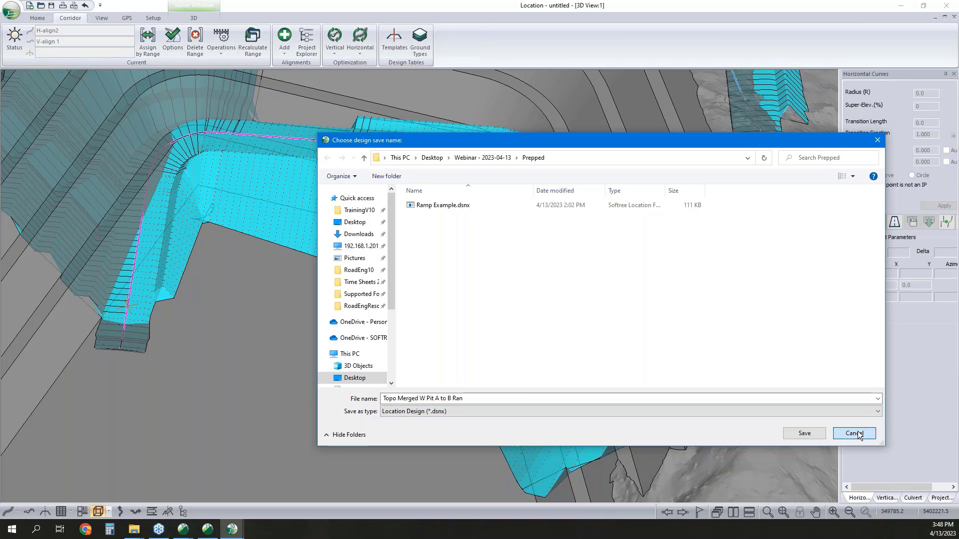
click(854, 433)
click(944, 17)
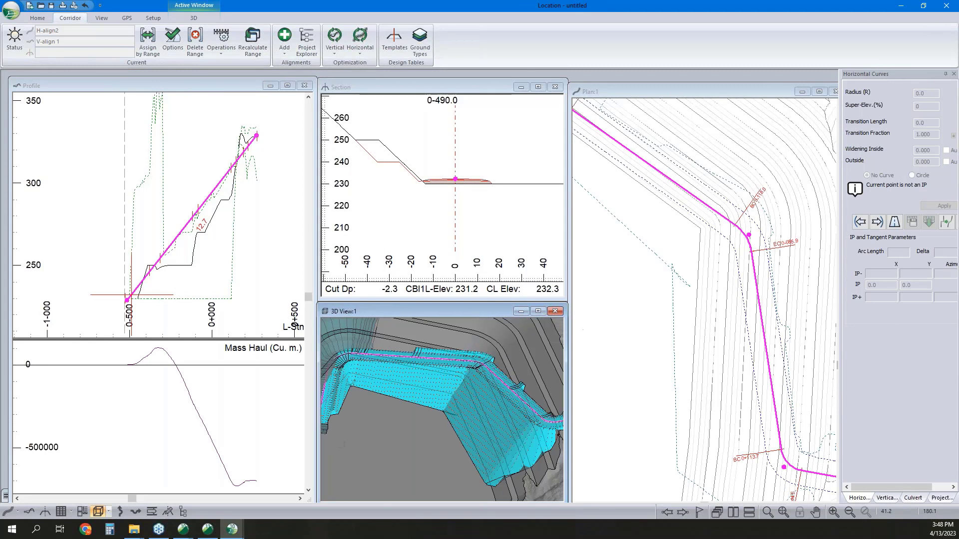
Step: Check the loading progress of the second Location window and return to the untitled ramp design
mouse_move(244, 533)
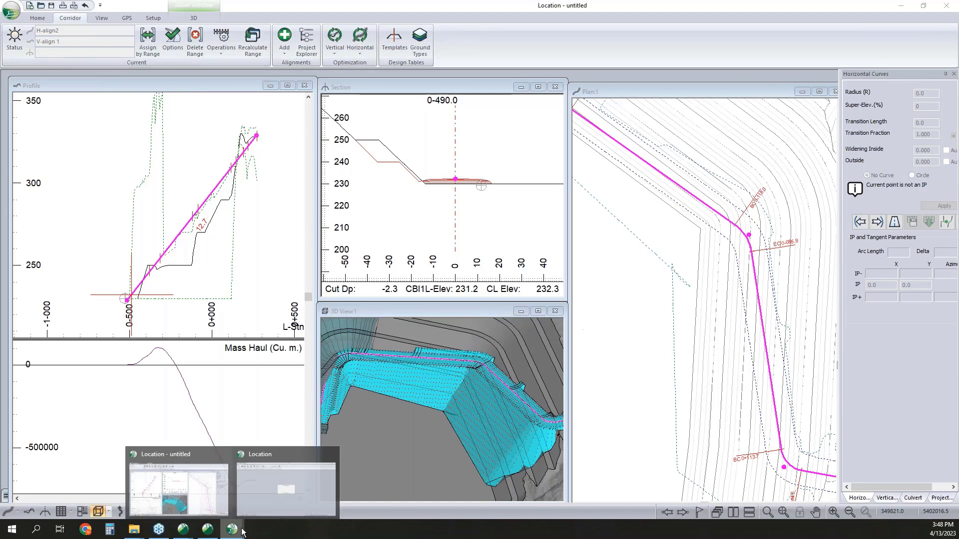
click(295, 454)
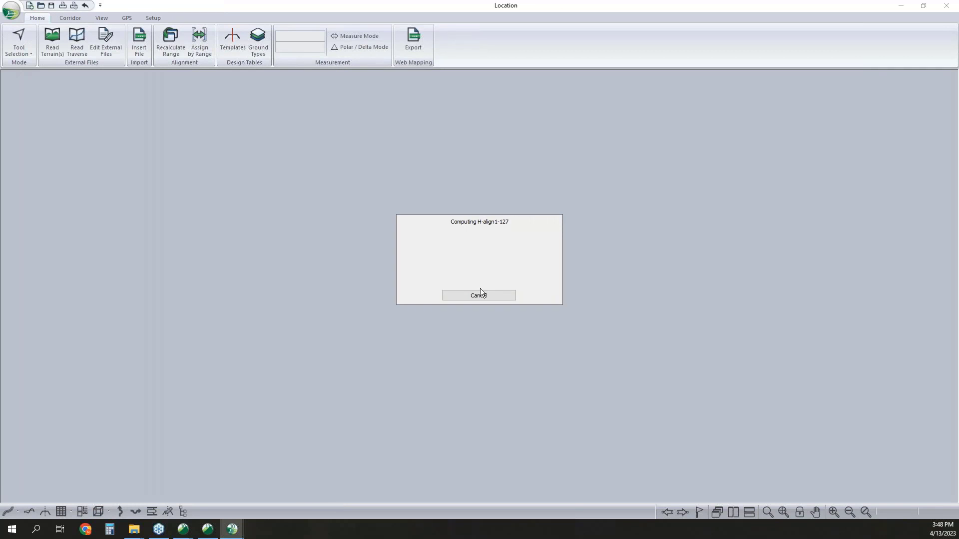
click(208, 533)
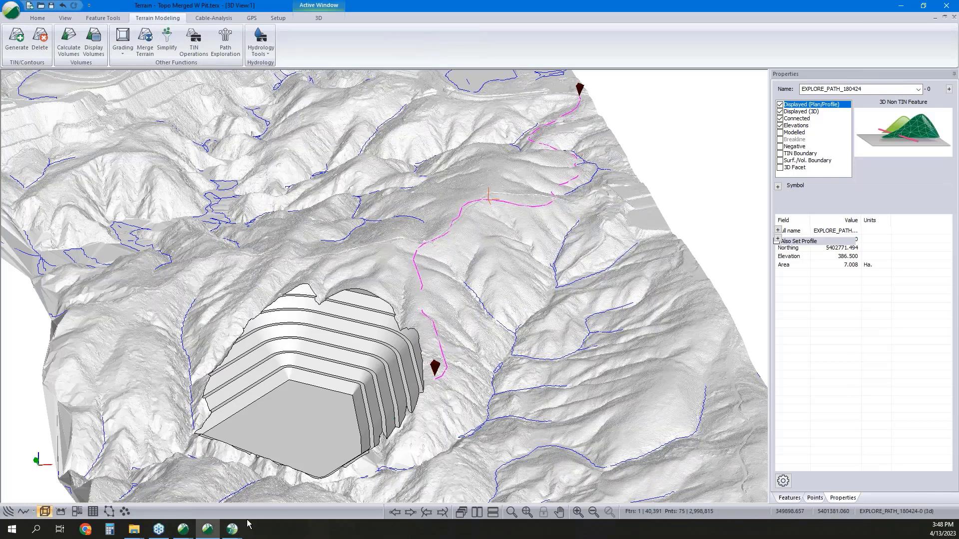
mouse_move(233, 530)
click(196, 458)
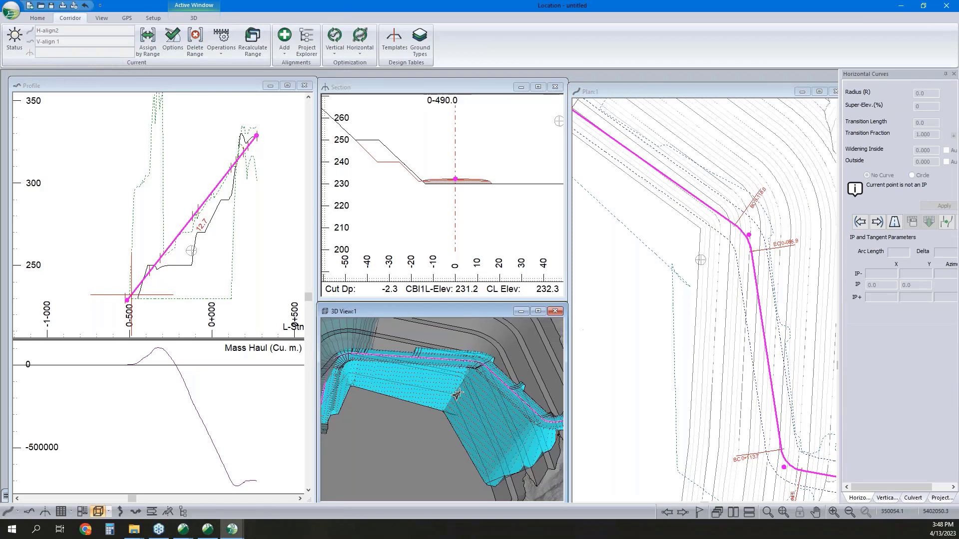
Step: Examine the finished Ramp Example design in 3D, closely at the ramp's curves against the pit wall
mouse_move(456, 399)
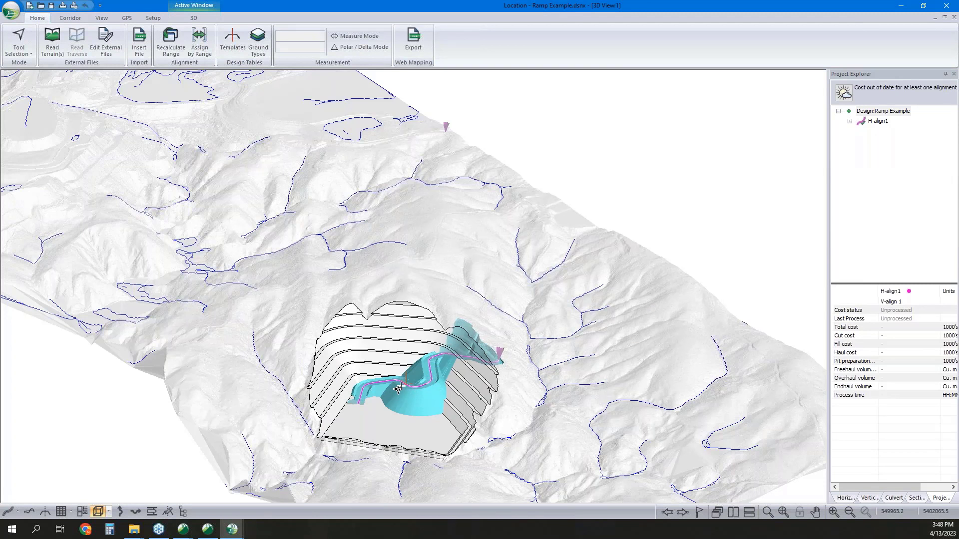
scroll(399, 389, up, 5)
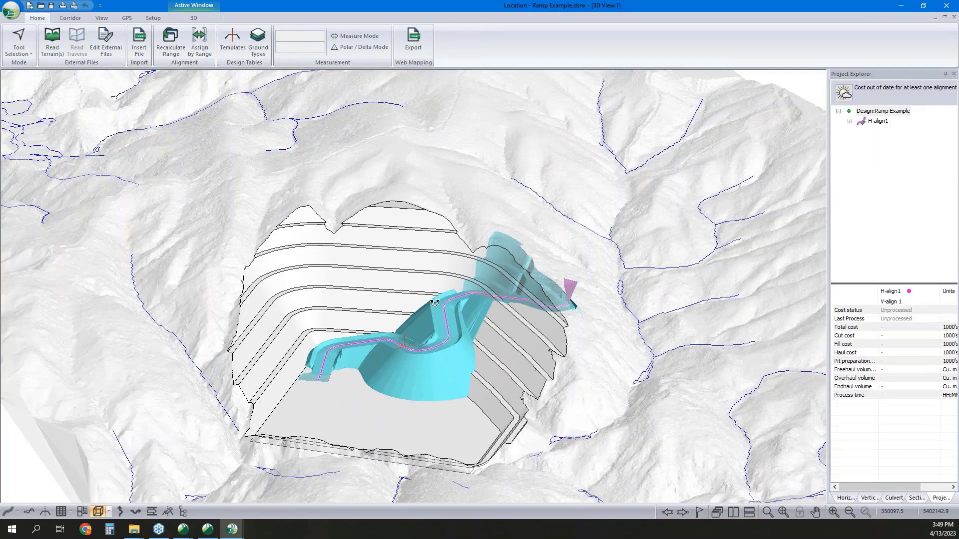
scroll(438, 306, up, 4)
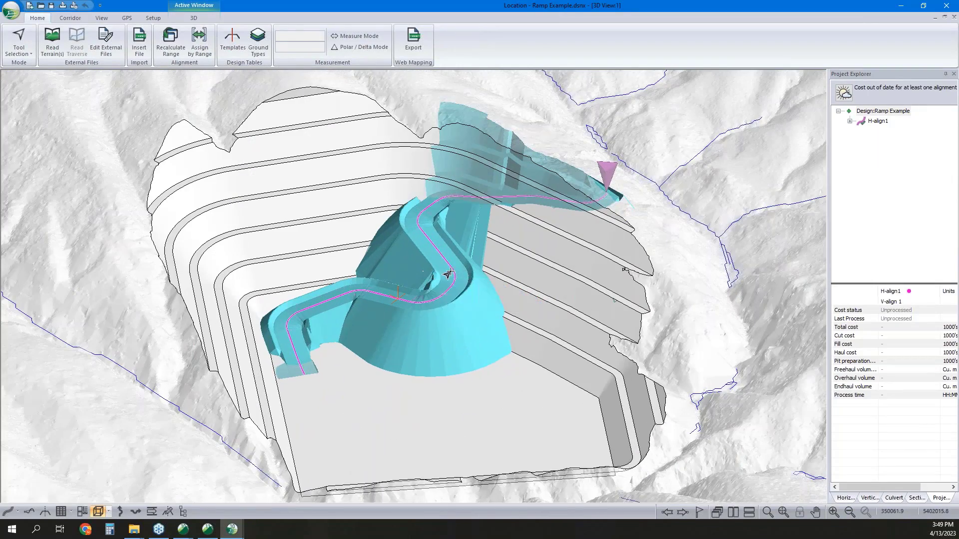
drag(440, 301, 382, 295)
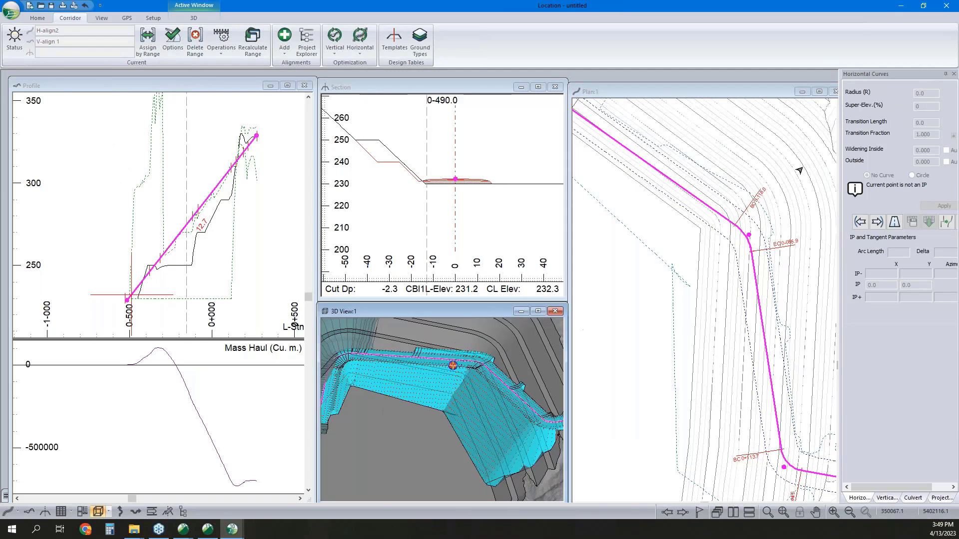
scroll(583, 345, down, 1)
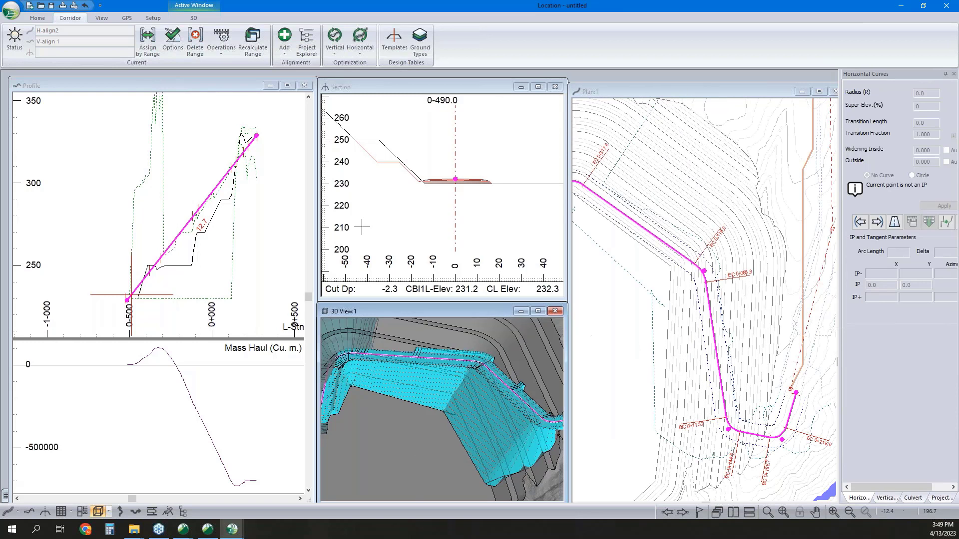
click(6, 11)
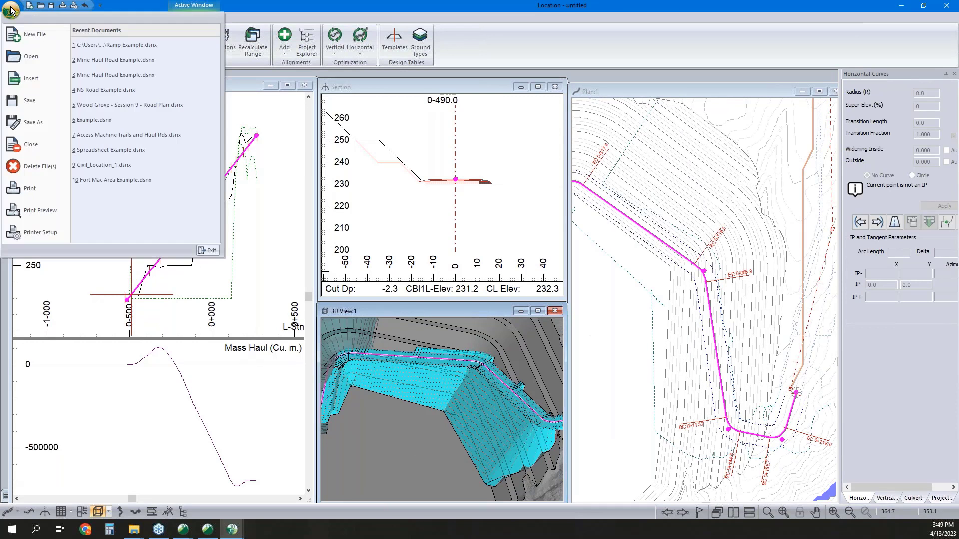
click(419, 42)
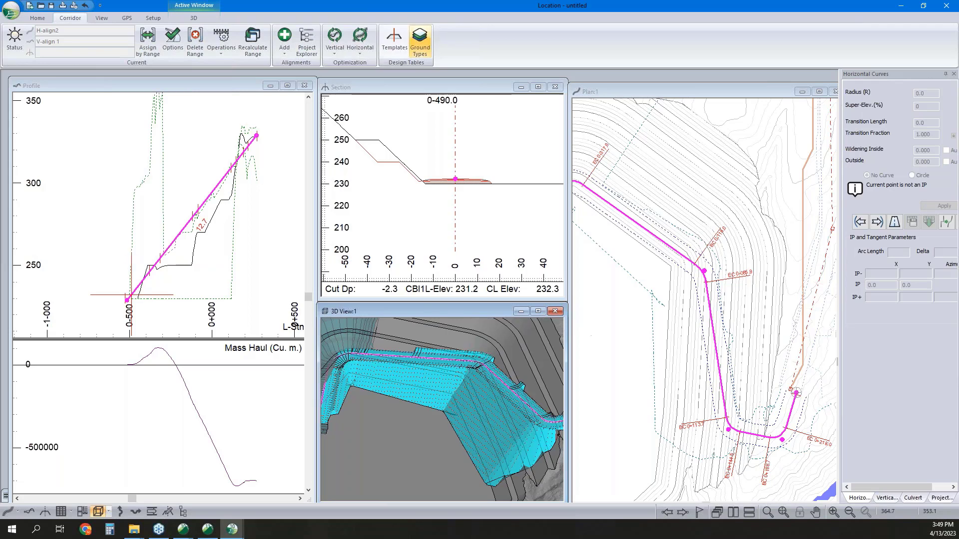
Step: Open the Multi-Plot layout and add the B_Size_Plan_Profile-2 chapter from the web library for the 432 x 279 mm page
click(82, 514)
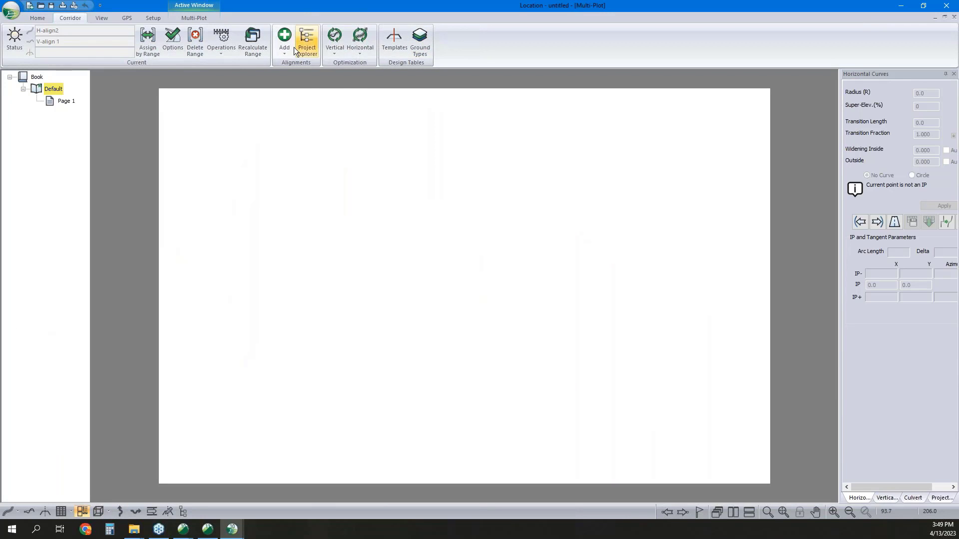
click(208, 19)
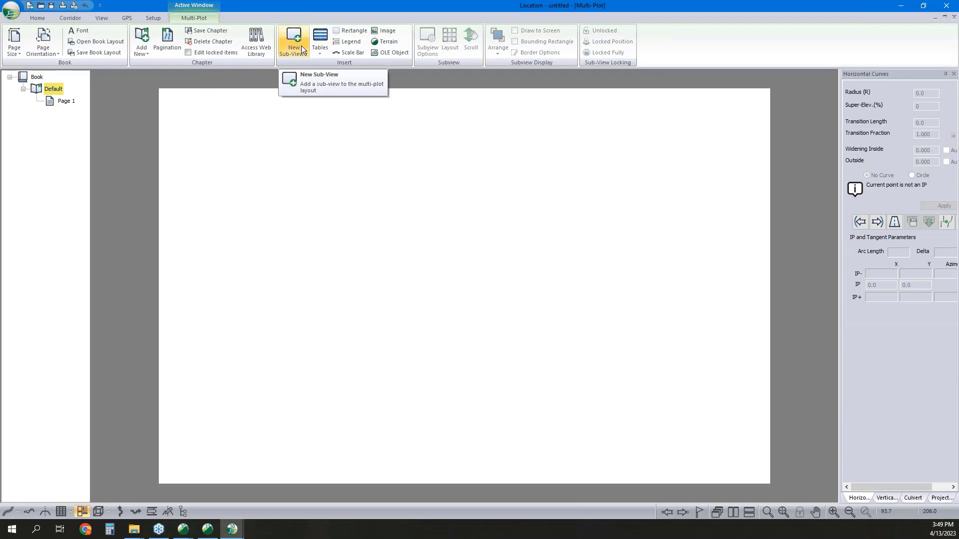
click(301, 49)
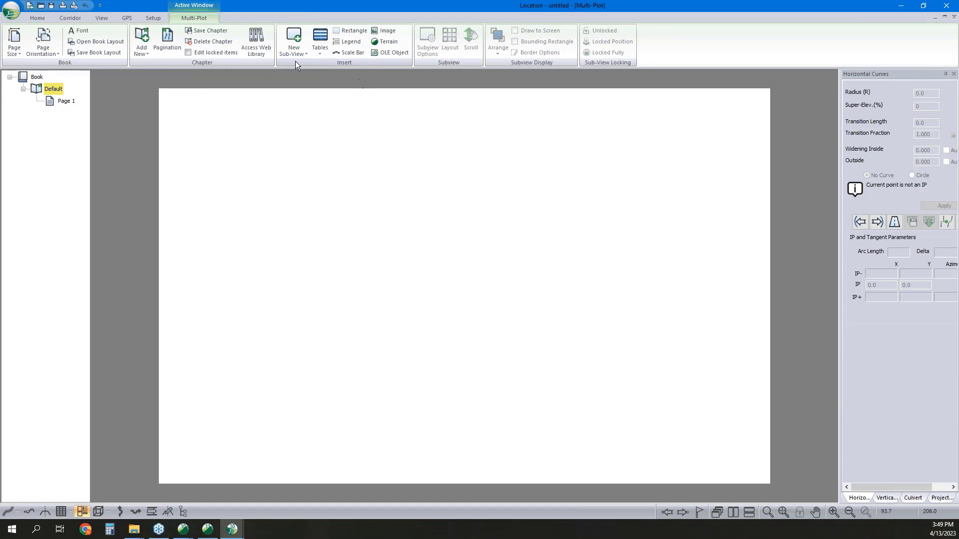
click(21, 49)
click(20, 90)
click(269, 43)
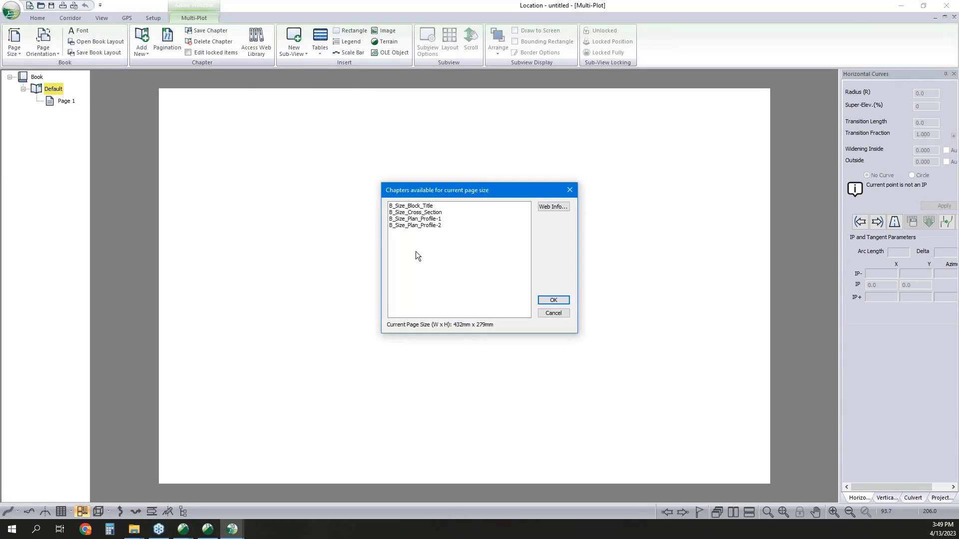
click(434, 226)
click(551, 300)
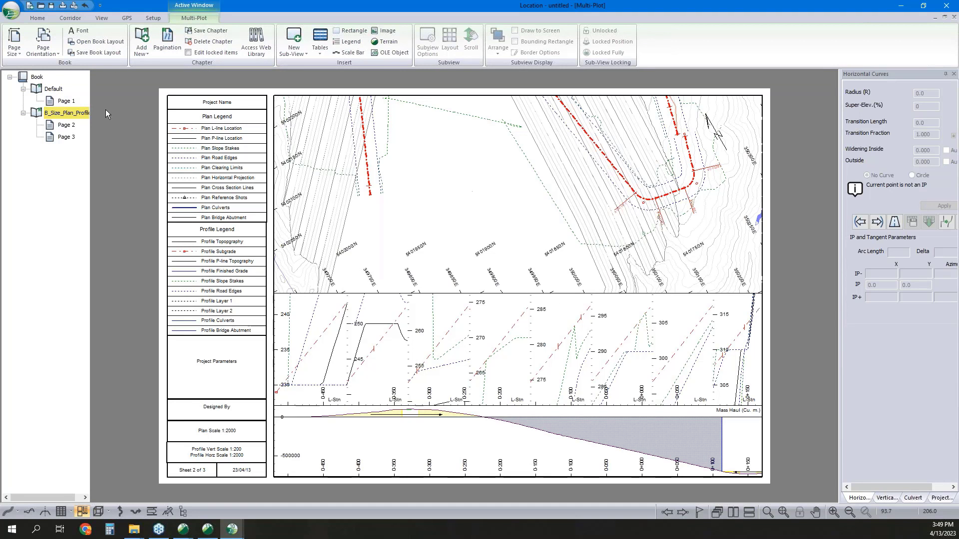
Step: Set the scale of the sheet's plan sub-view to 1:5000
double_click(453, 191)
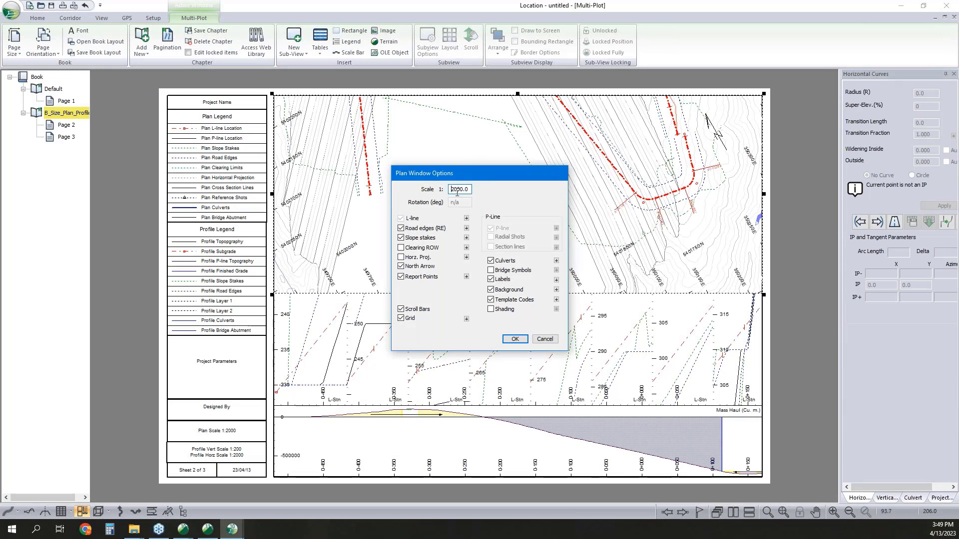
drag(456, 192, 406, 196)
text(50)
click(515, 339)
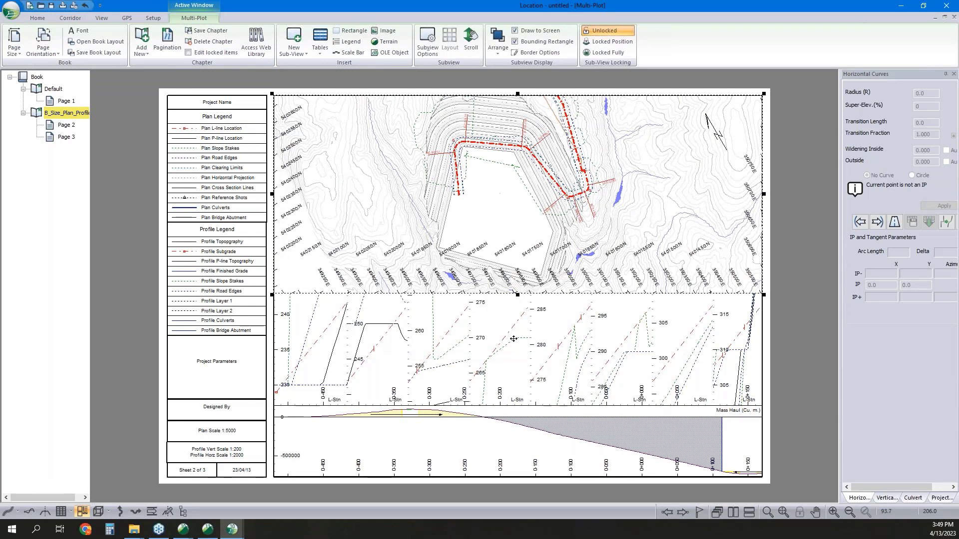
Step: Scale the sheet's profile sub-view to 1:500 vertical and 1:5000 horizontal, and delete the Default chapter from the book
double_click(513, 339)
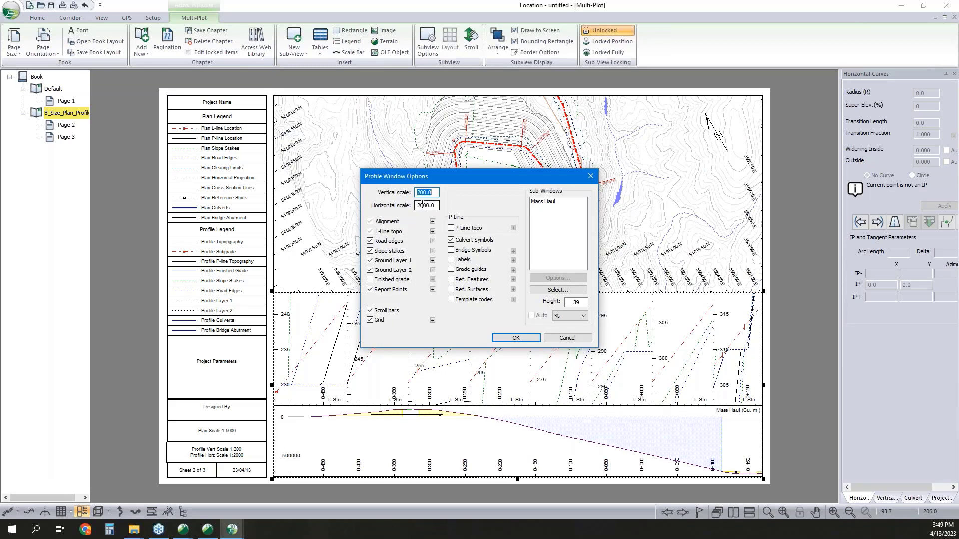
drag(421, 205, 414, 192)
text(5)
click(509, 337)
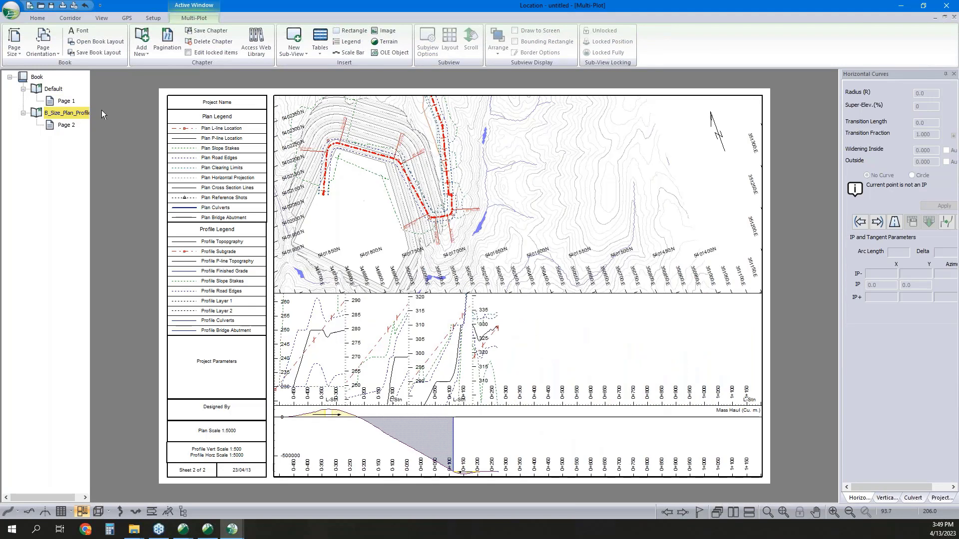
right_click(55, 90)
click(82, 97)
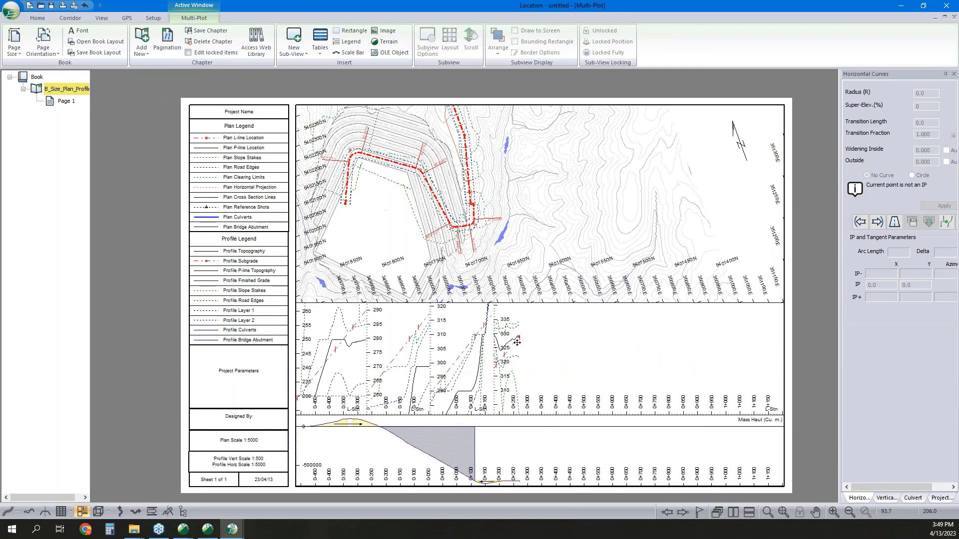
Step: Set the profile sub-view's vertical scale to 1:1000
double_click(517, 342)
click(421, 193)
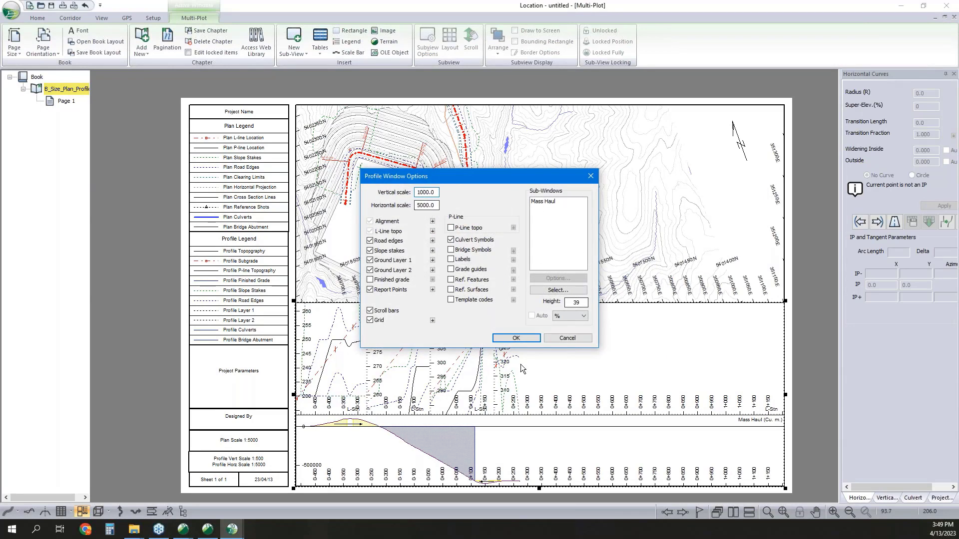
click(516, 339)
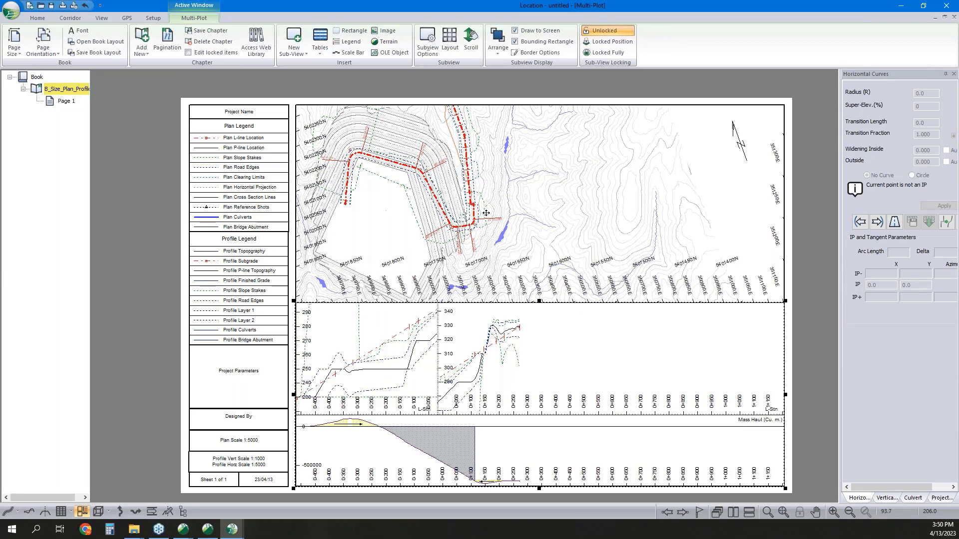
Step: Switch the profile and plan sub-views to manual scrolling and shift each so the ramp sits nearer the middle of the sheet
click(543, 270)
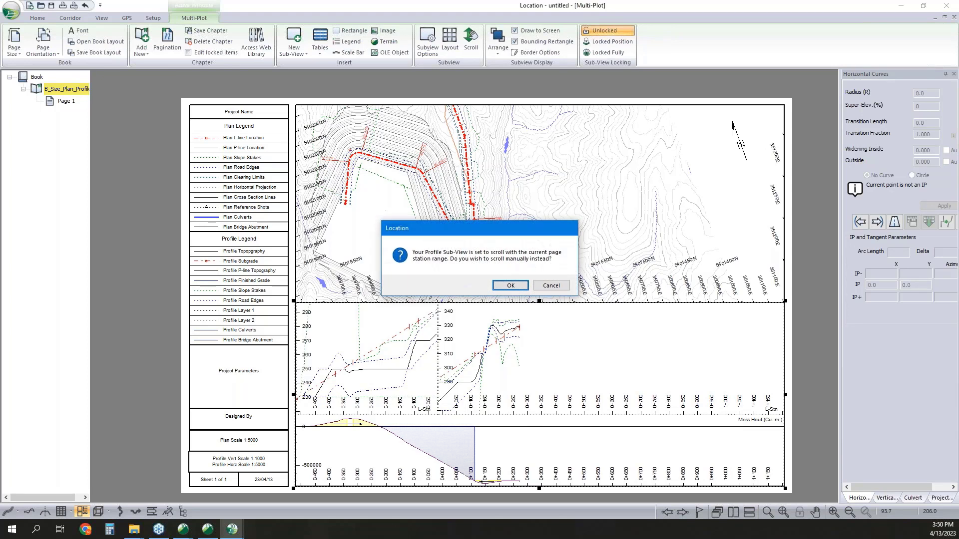
key(Return)
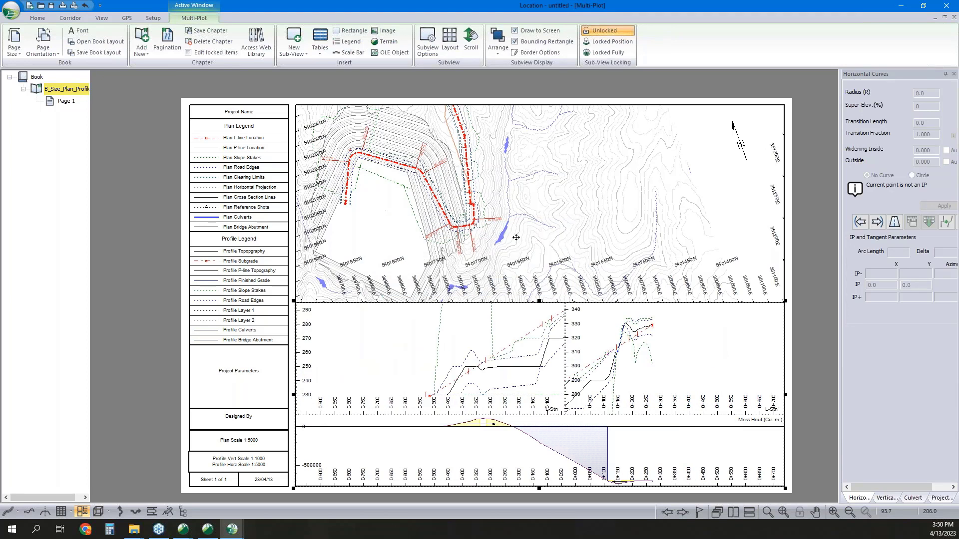
click(516, 237)
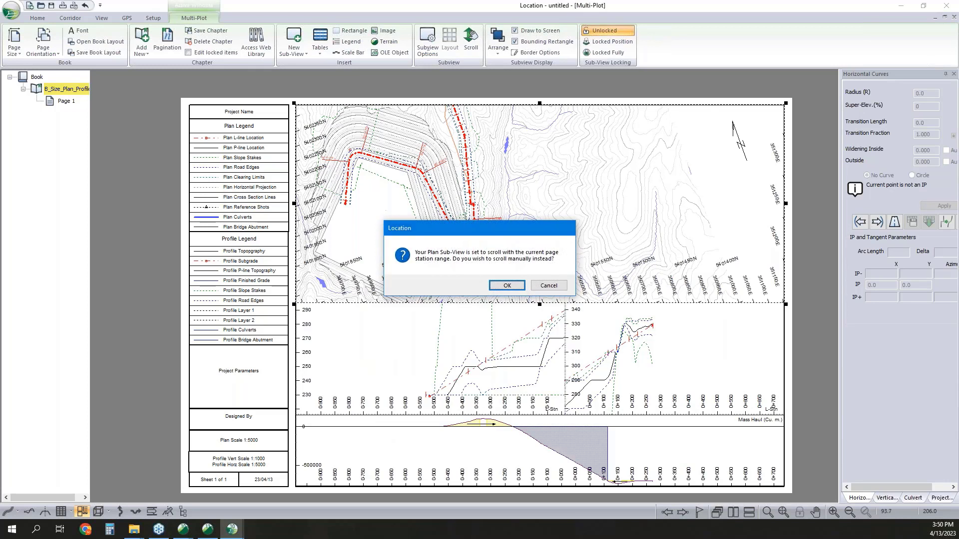
key(Return)
key(Up)
key(Up)
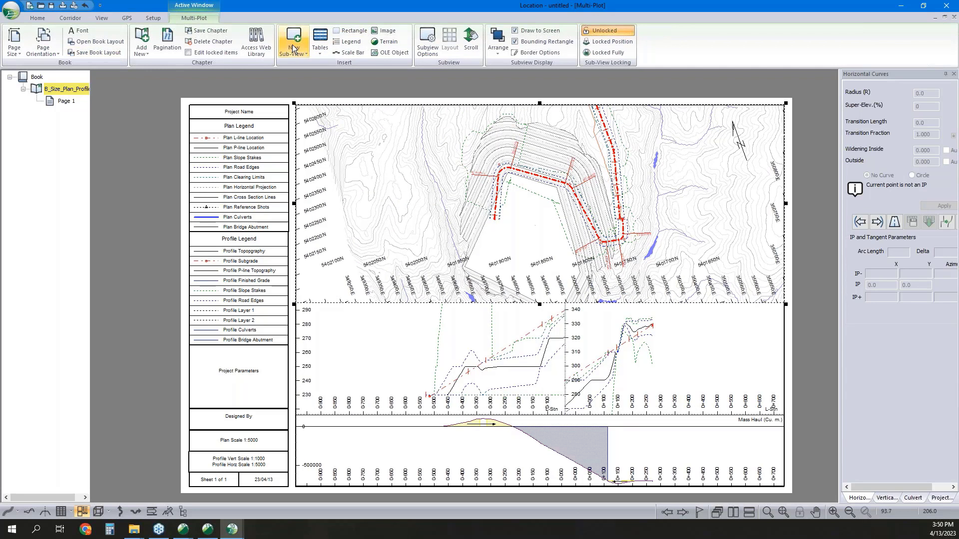
Step: Add the B_Size_Cross_Section chapter from the web library and set its horizontal and vertical section scales to 500
click(256, 42)
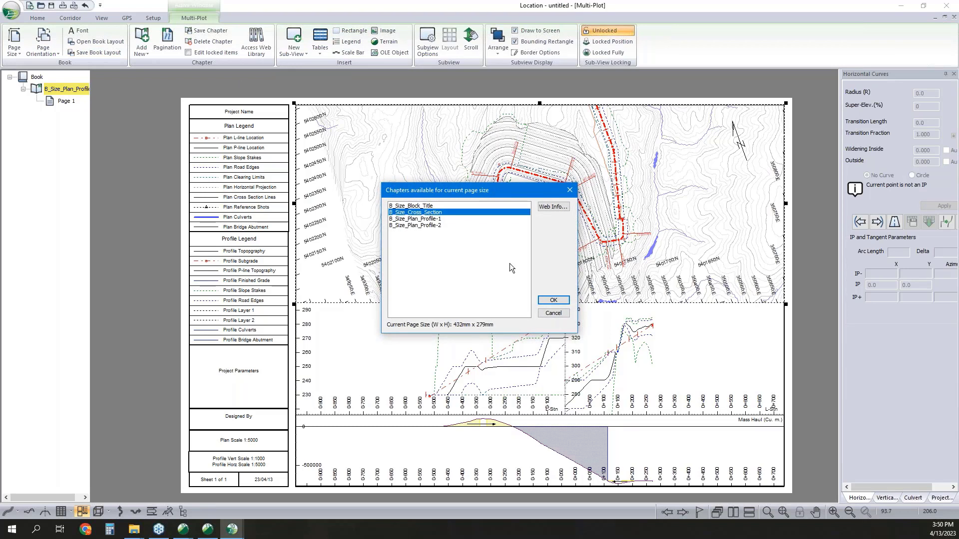
click(558, 300)
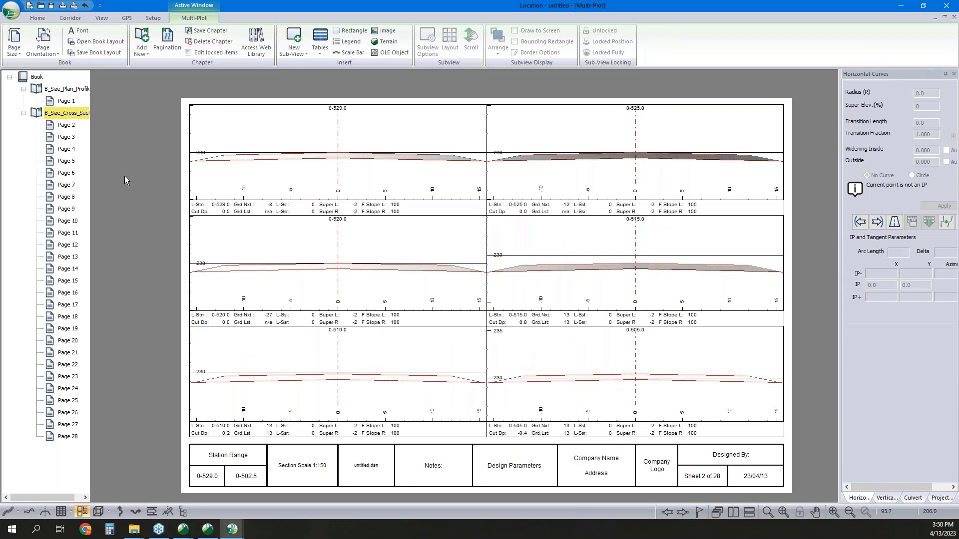
double_click(441, 160)
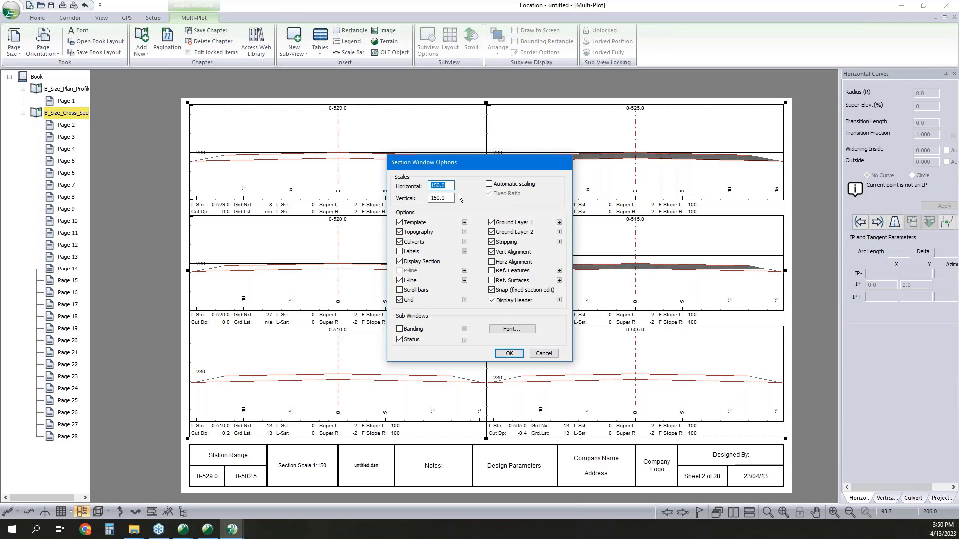
text(50)
key(Tab)
text(5)
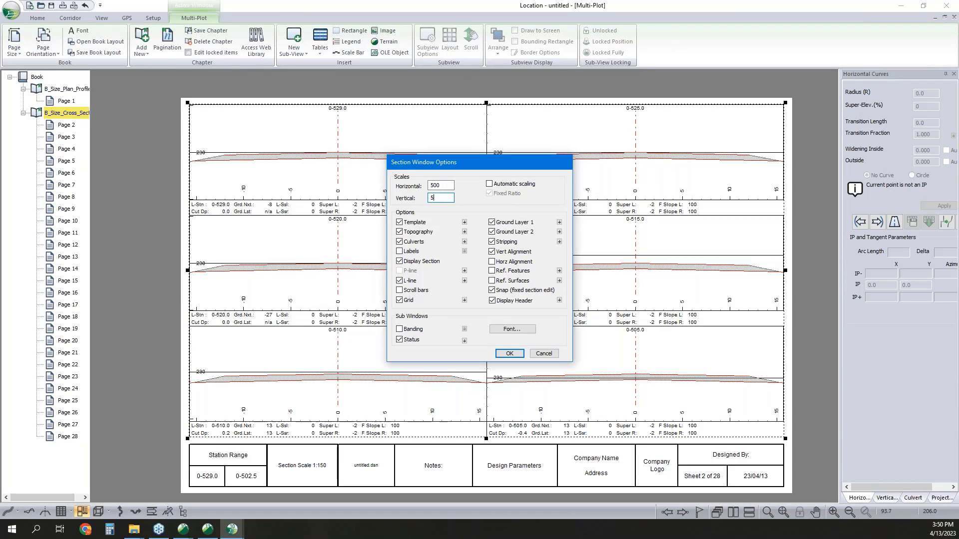
click(510, 353)
Step: View cross-section sheet 26 and set the section page layout to 1 row and 1 column
click(61, 412)
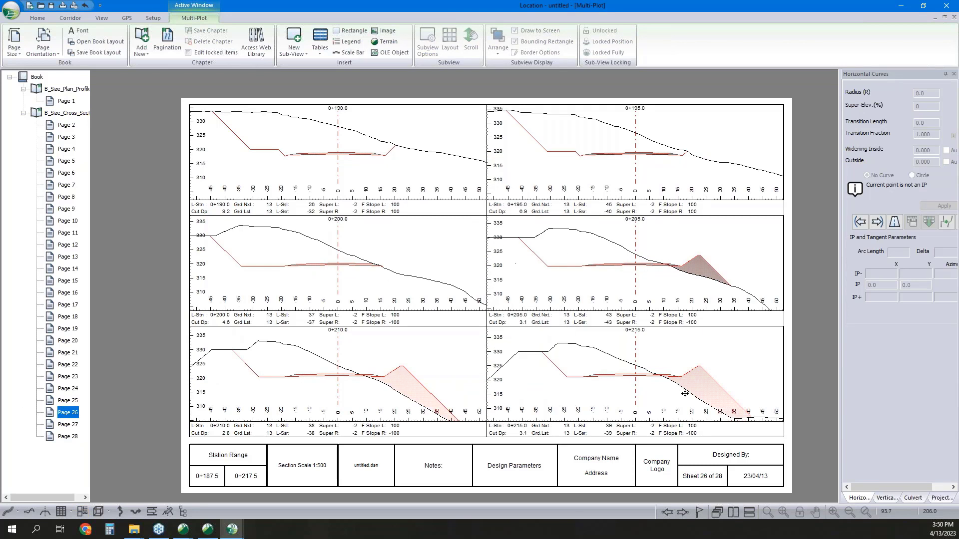
double_click(608, 332)
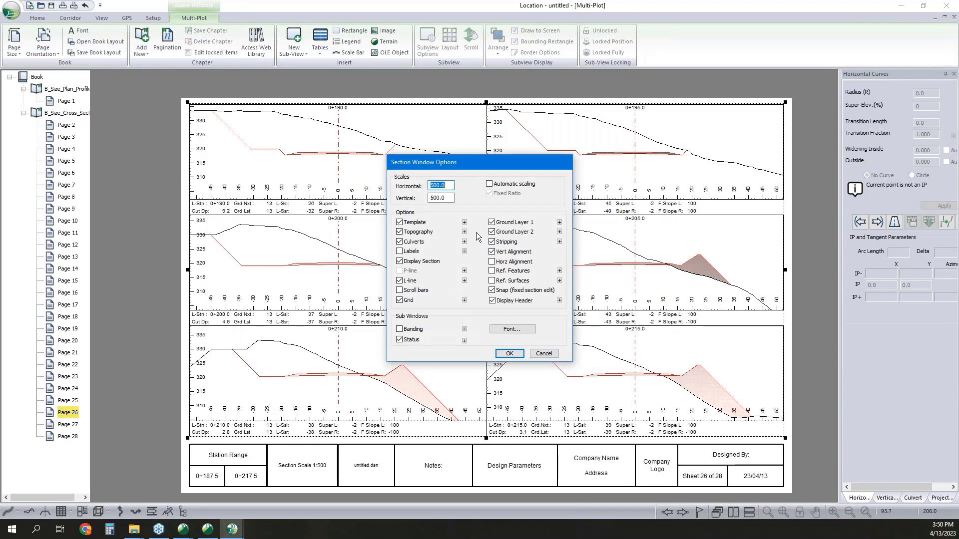
click(543, 354)
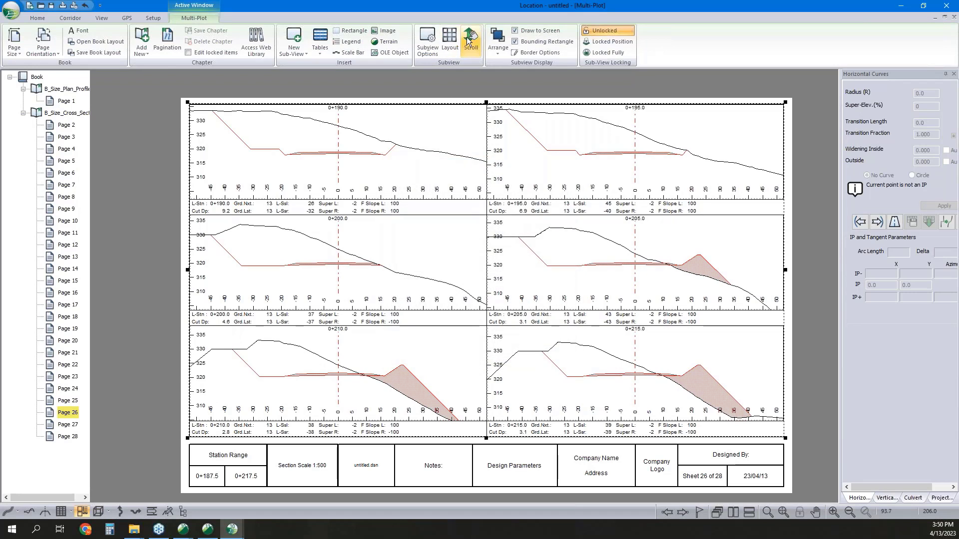
click(452, 39)
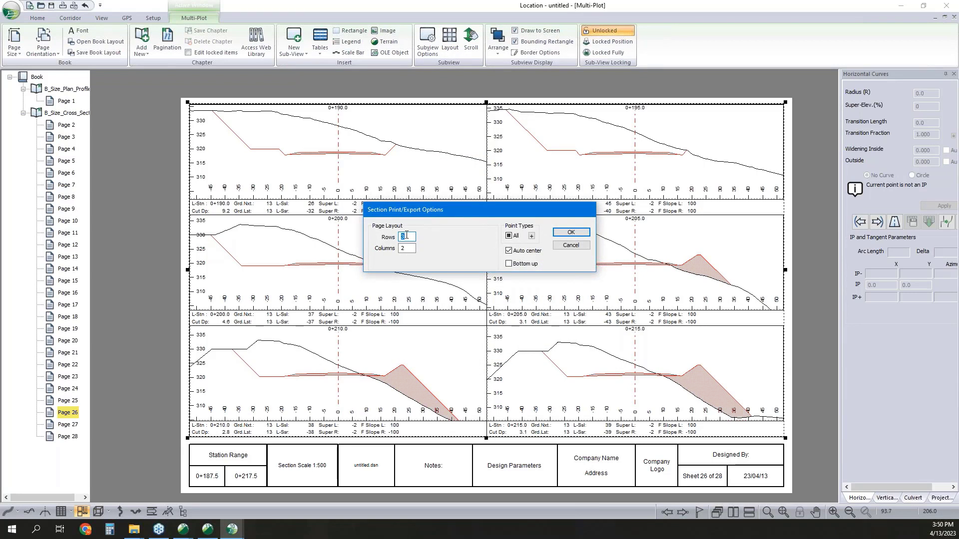
text(1)
key(Tab)
text(1)
click(571, 232)
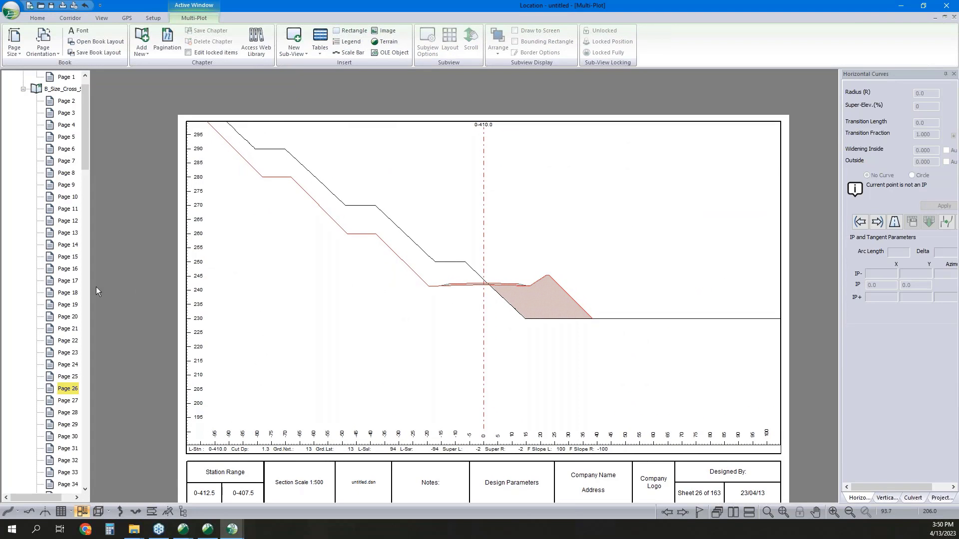
Step: Review the single-section sheet on page 147 and return to the plan-profile sheet on page 1
scroll(70, 337, down, 14)
scroll(70, 338, down, 20)
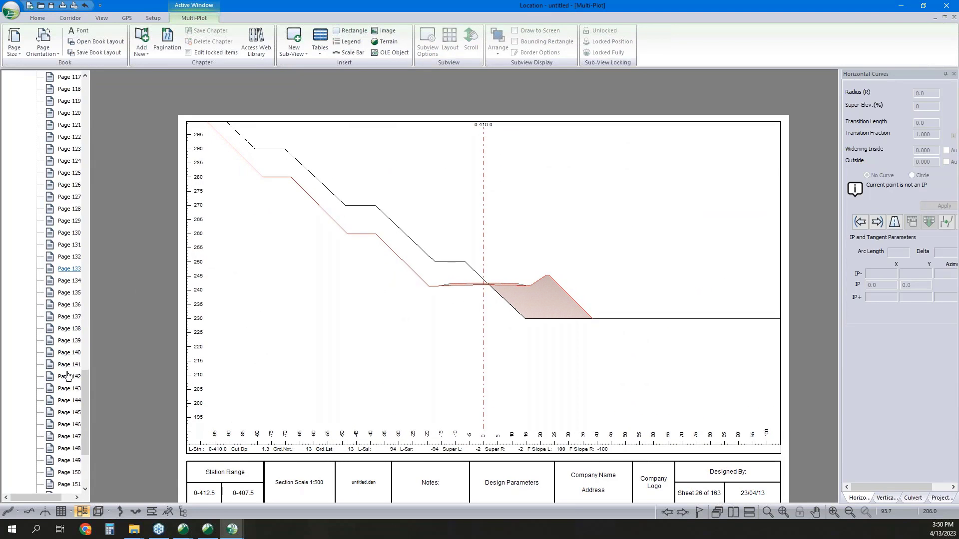
click(69, 401)
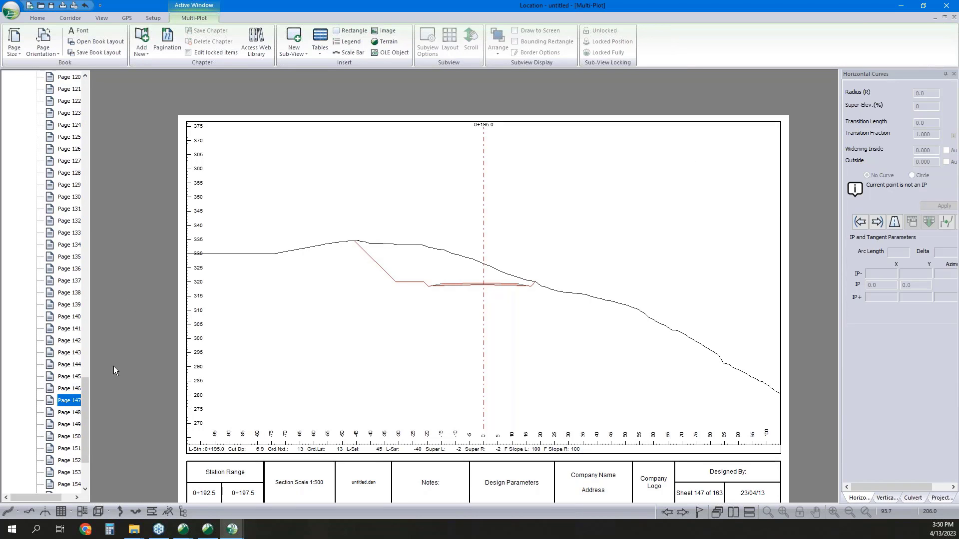
drag(85, 405, 84, 100)
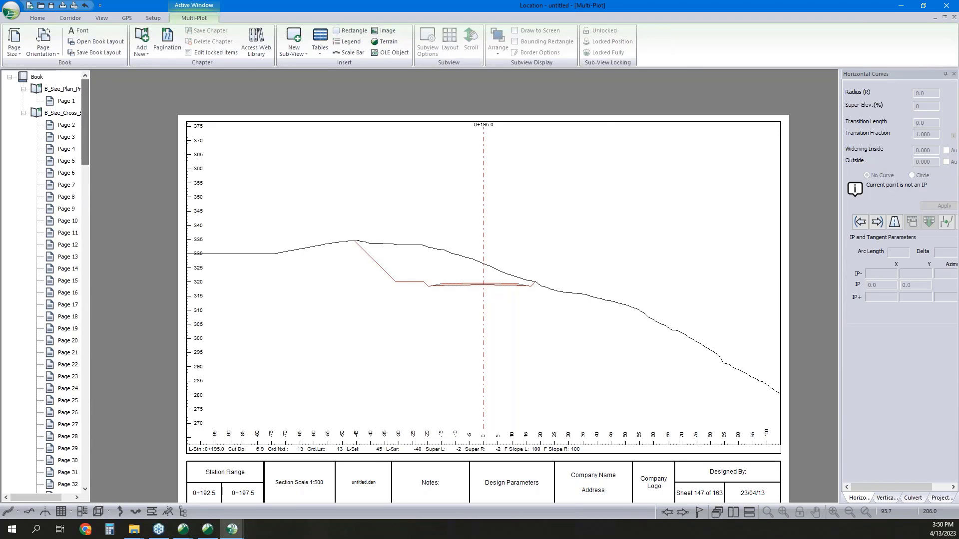
click(67, 101)
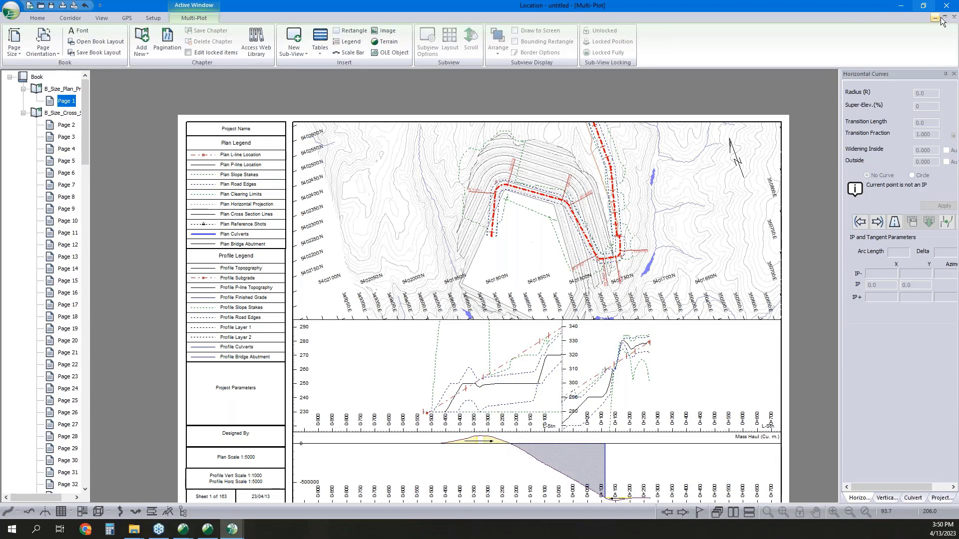
Step: Minimize the Multi-Plot layout and make H-align1 the current alignment, bringing its full route into view in 3D
click(943, 18)
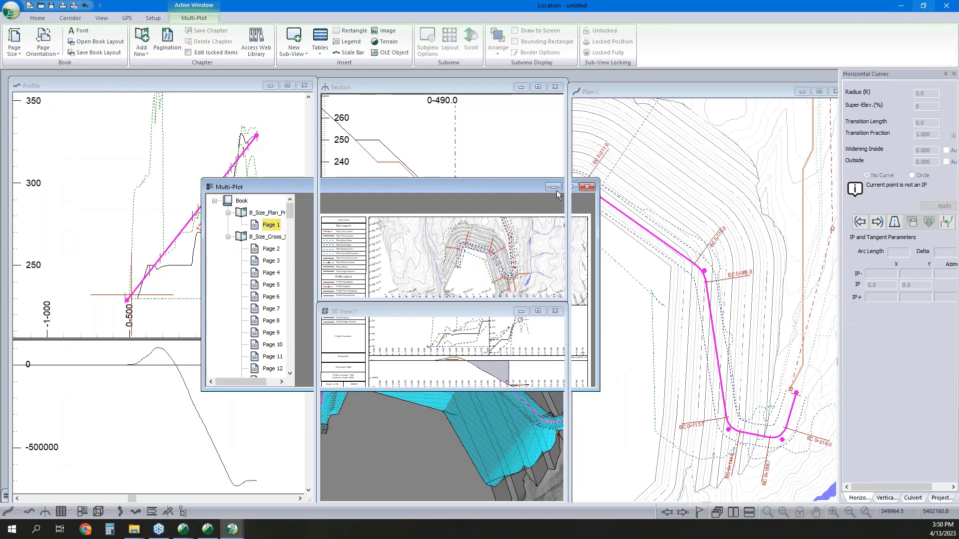
click(553, 188)
click(942, 498)
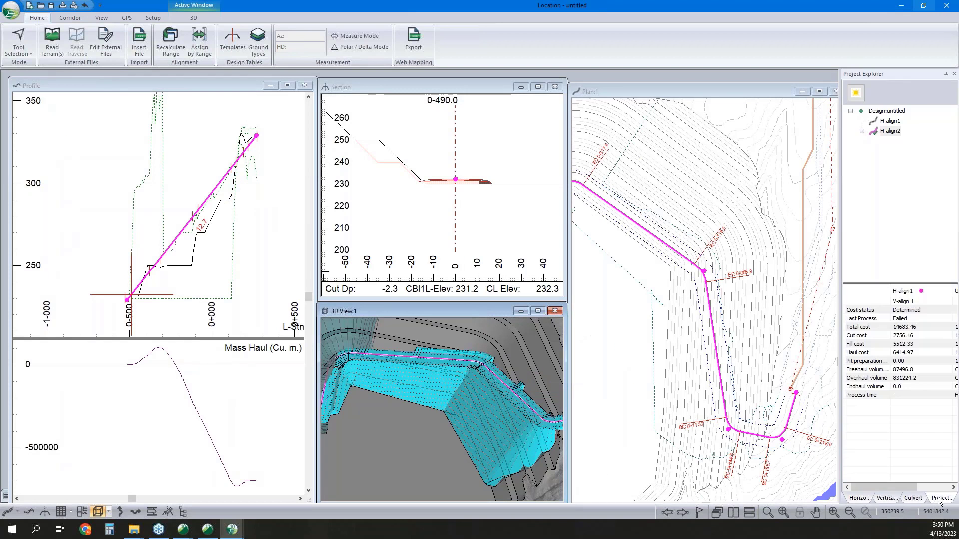
click(890, 122)
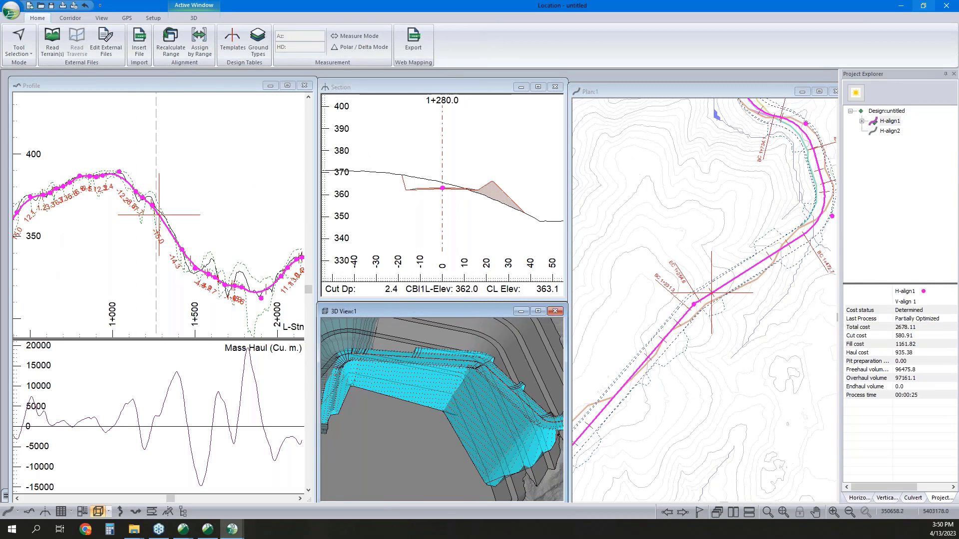
scroll(440, 425, down, 5)
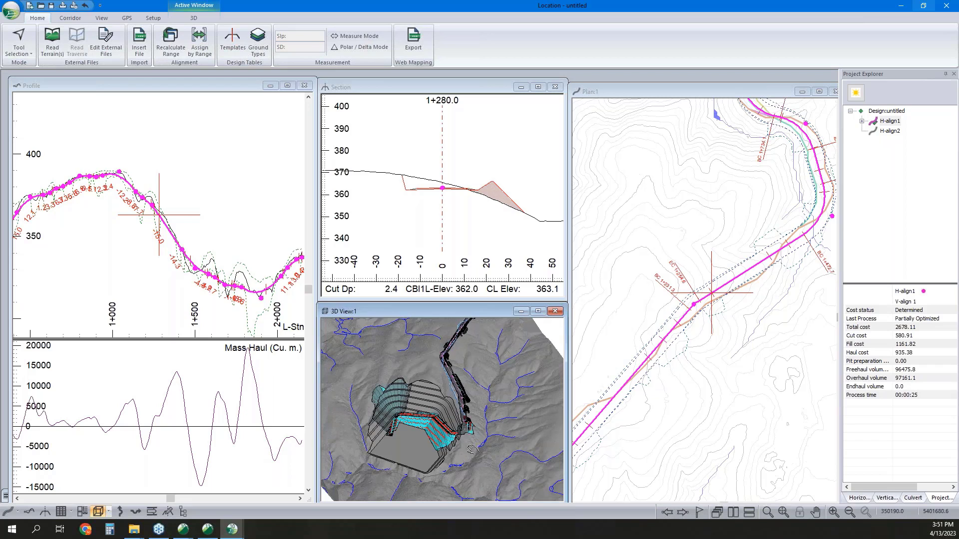
drag(471, 448, 482, 419)
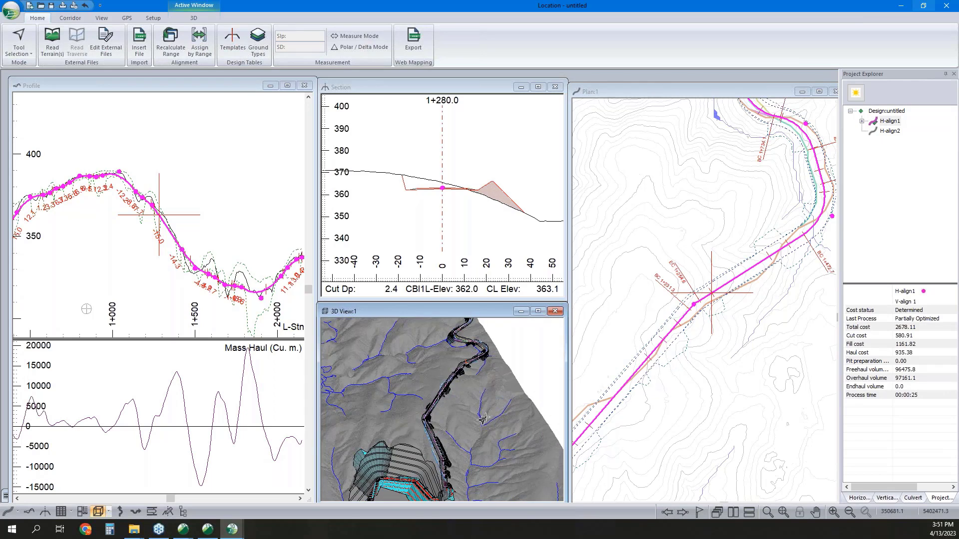
click(206, 243)
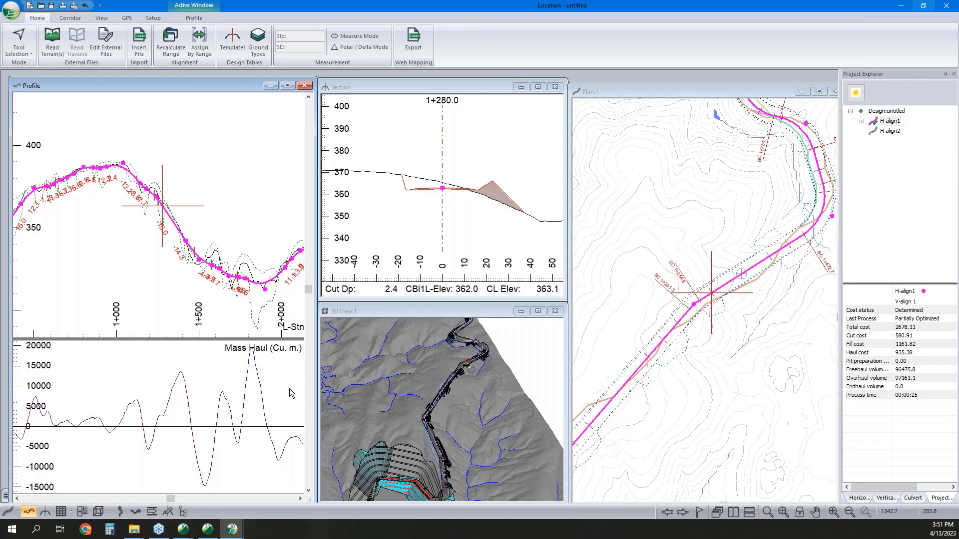
Step: Open the Data window for H-align1 and examine its available point types and column fields without changing them
click(61, 511)
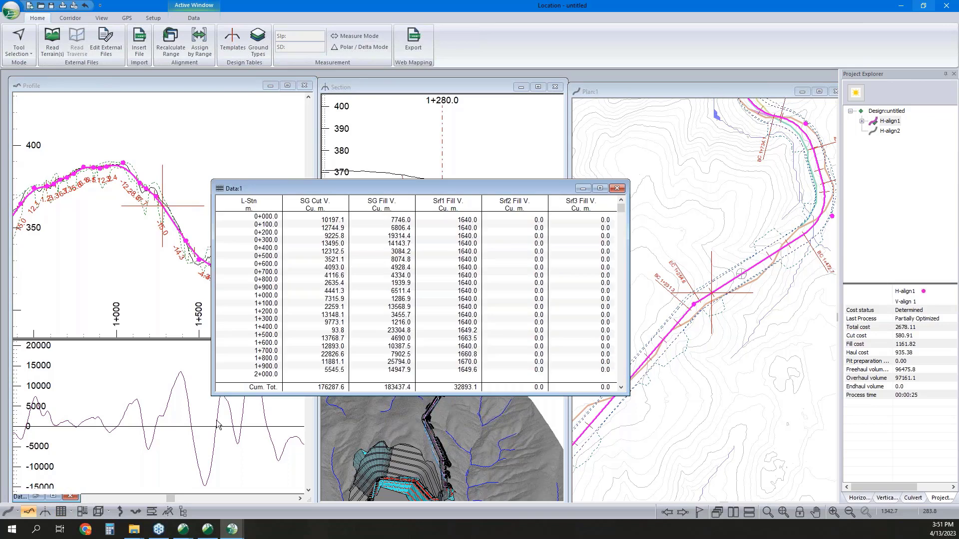
drag(425, 185, 516, 143)
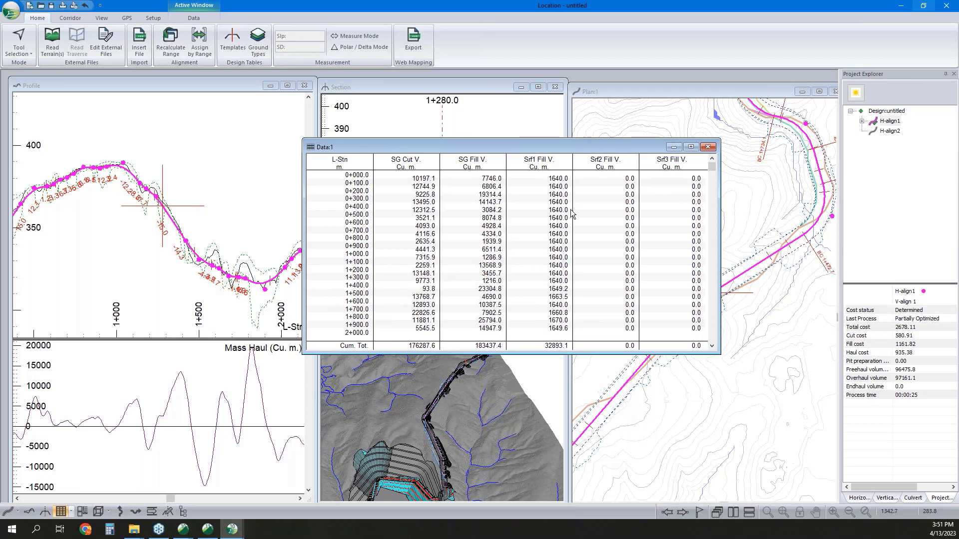
right_click(523, 258)
click(559, 306)
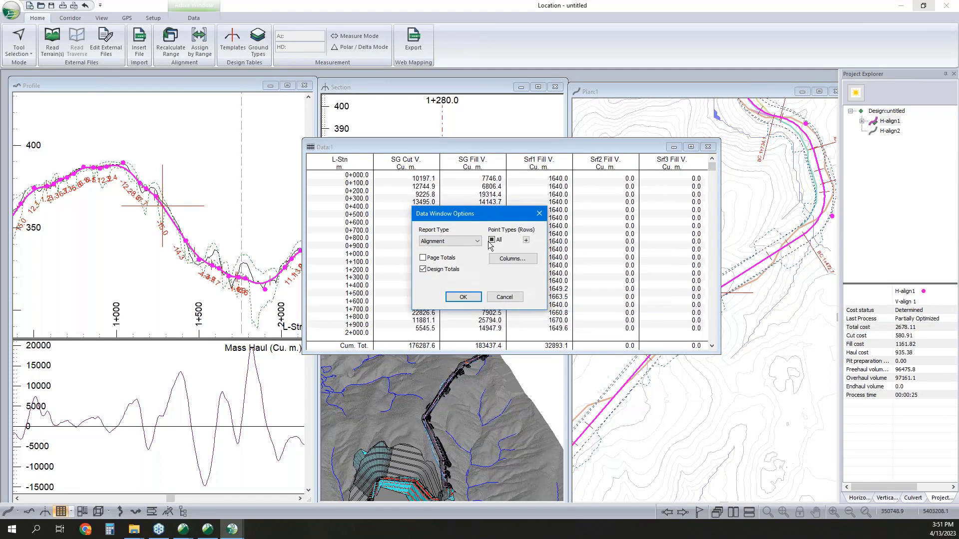
click(526, 241)
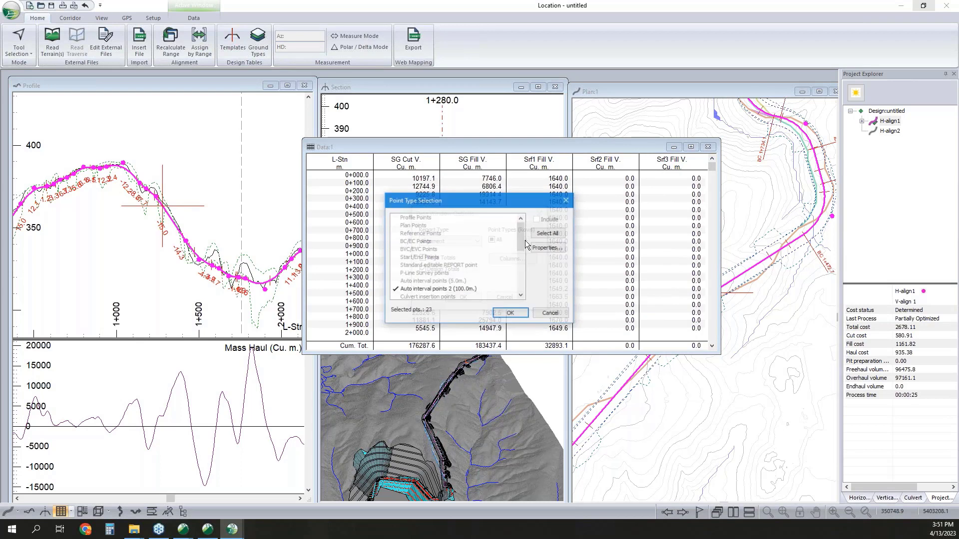
click(549, 313)
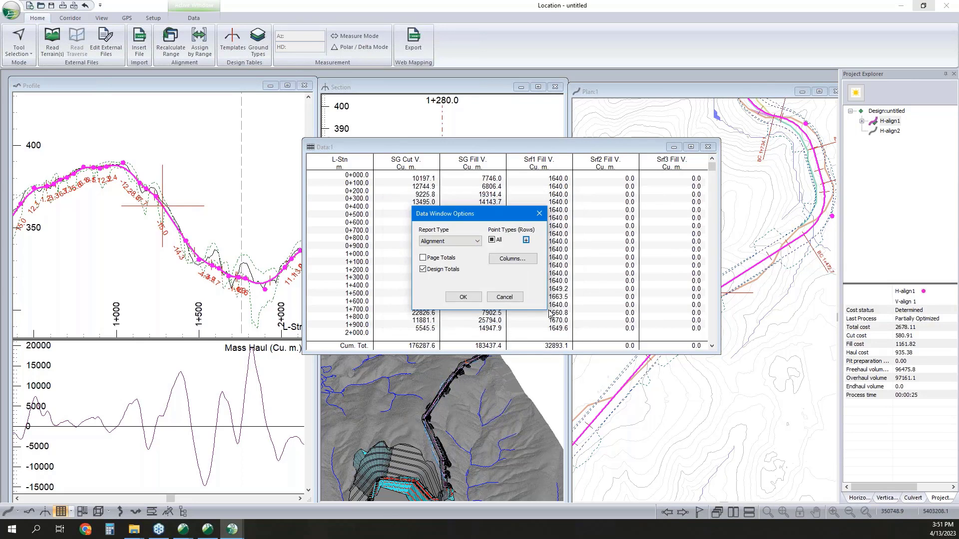
click(509, 257)
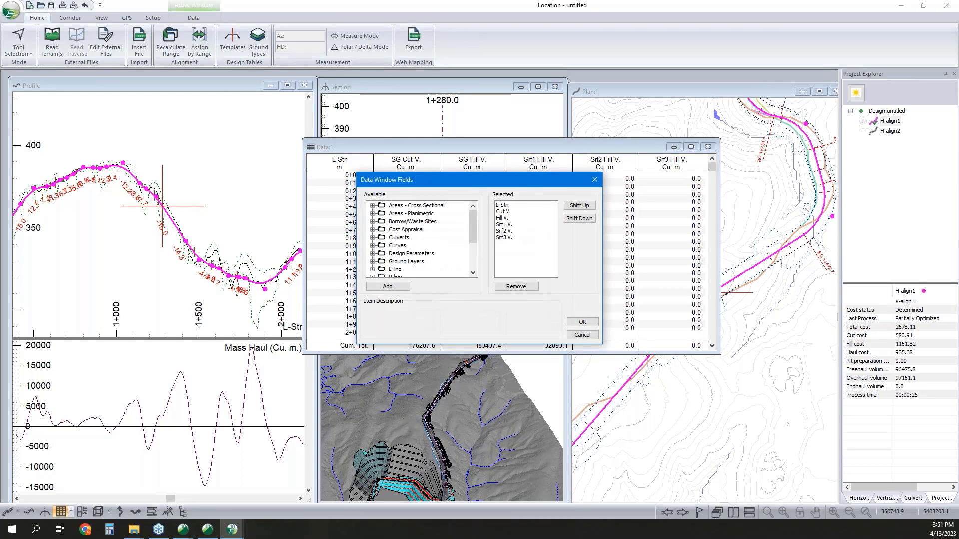
click(582, 335)
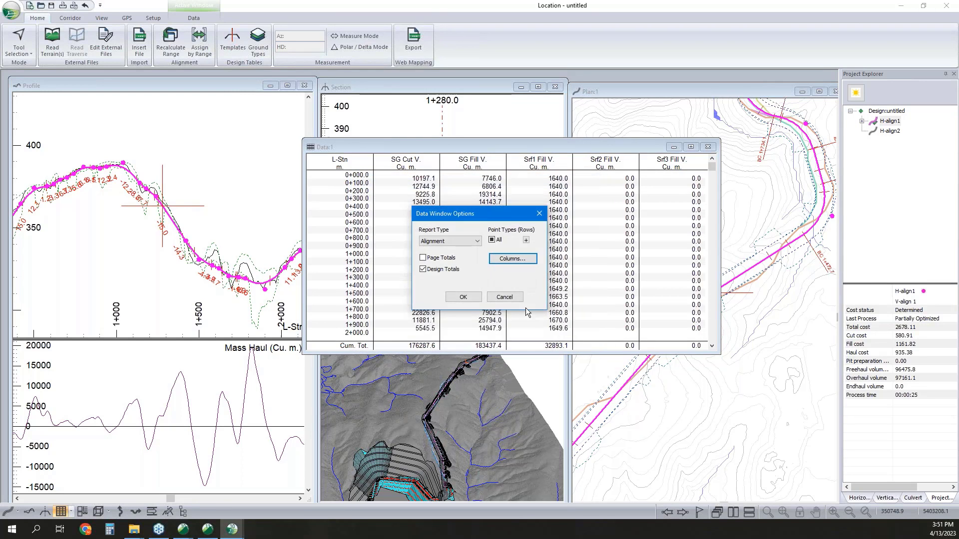
Step: Dismiss the Data window options without changes and minimize the H-align1 volume report
click(504, 297)
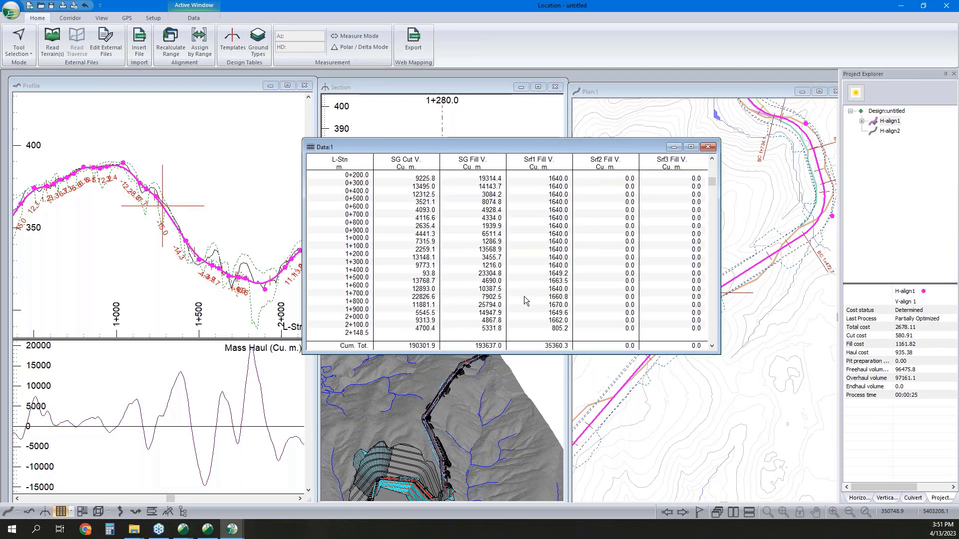
click(674, 147)
mouse_move(708, 236)
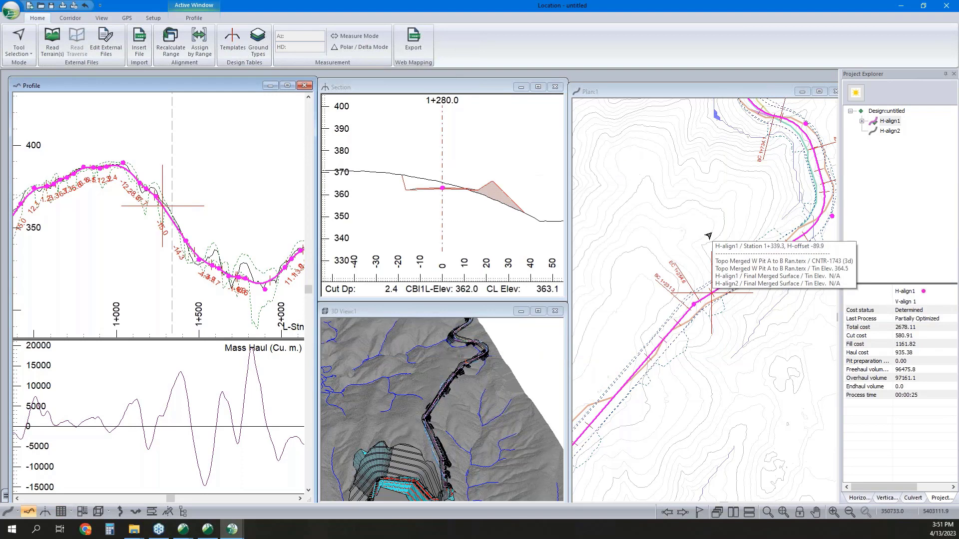
mouse_move(770, 259)
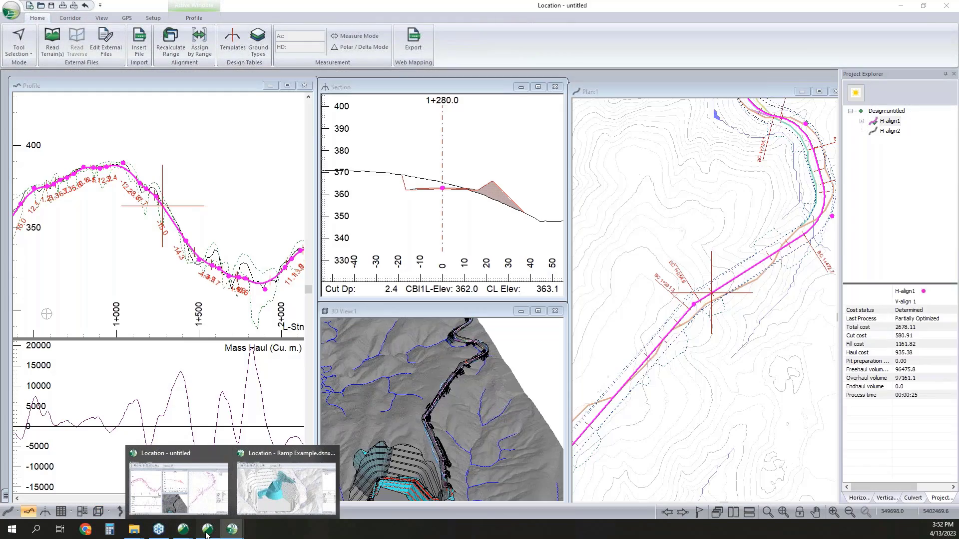
Step: Switch to the untitled1 Terrain project and start a new feature with a default elevation of 100.0
click(207, 535)
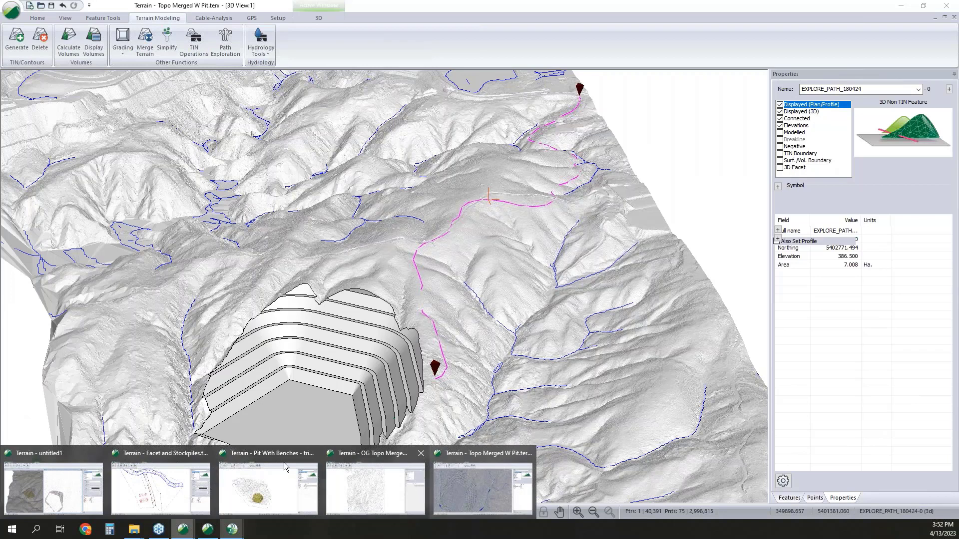
click(70, 460)
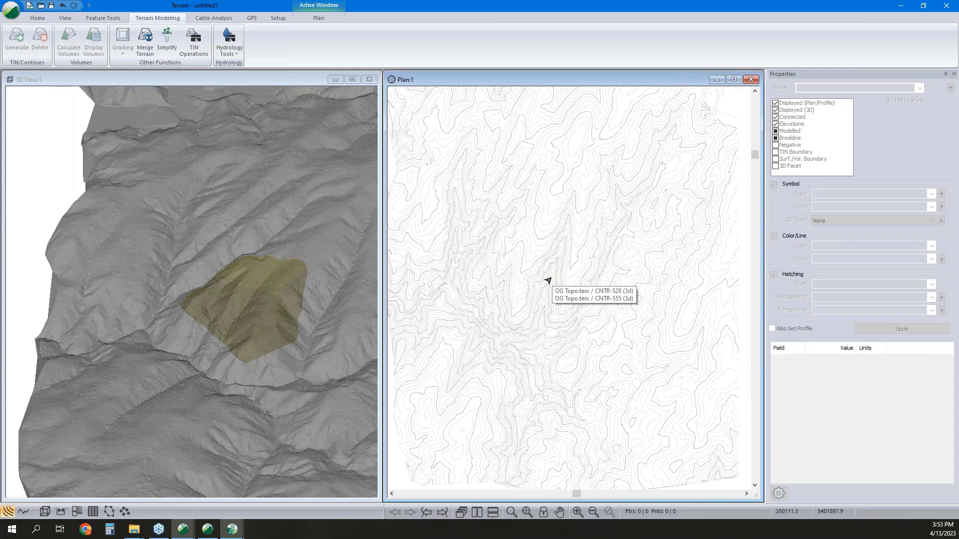
key(Insert)
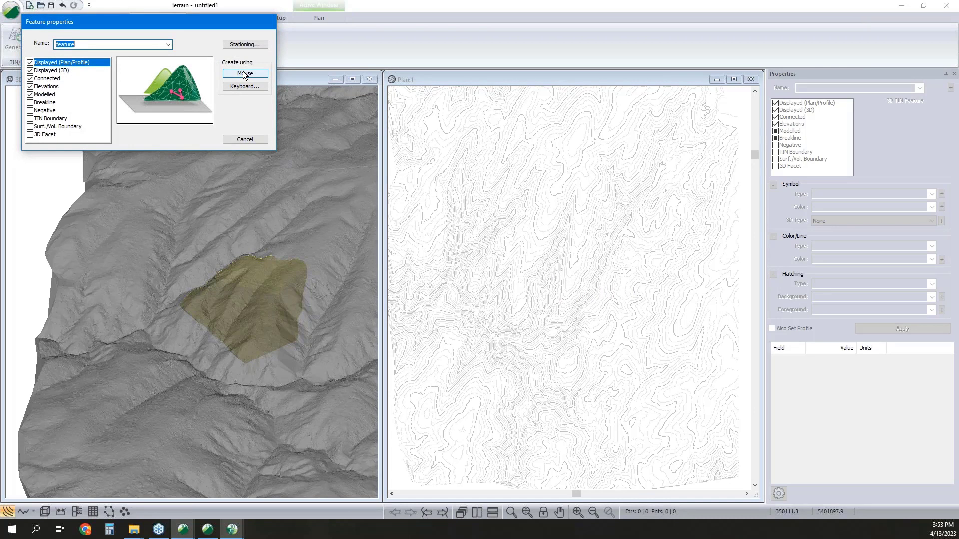
click(245, 74)
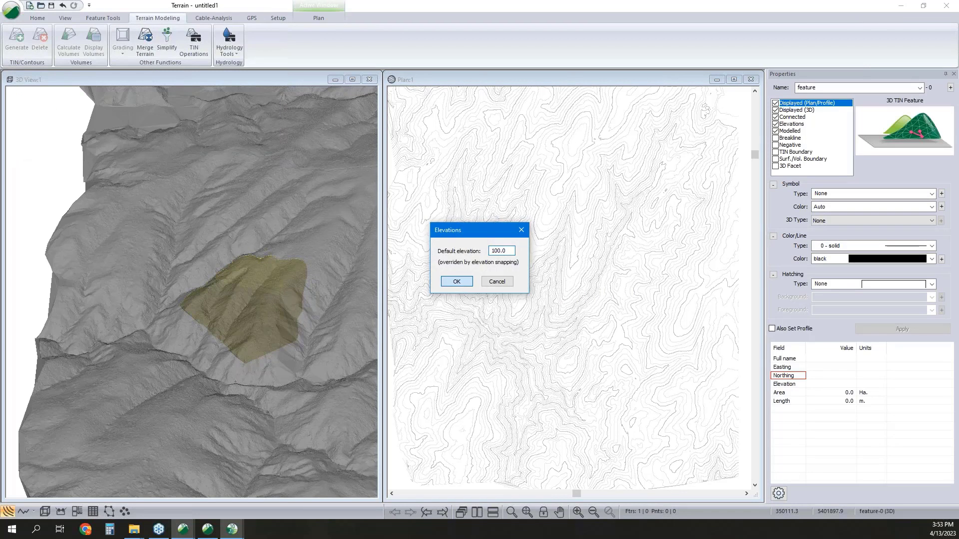
key(Return)
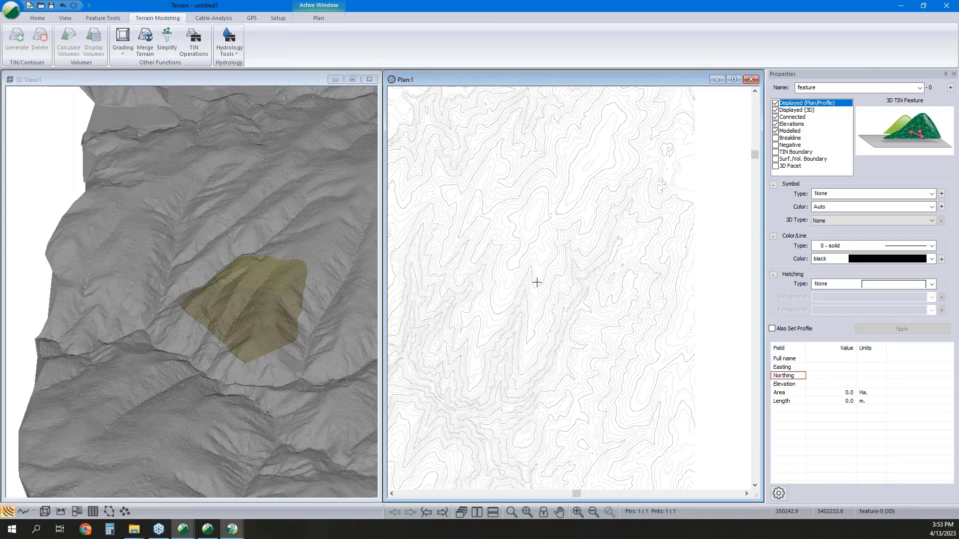
Step: Sketch an open five-point outline over the contours in plan, enclosing about 9.2 ha
click(544, 287)
click(524, 293)
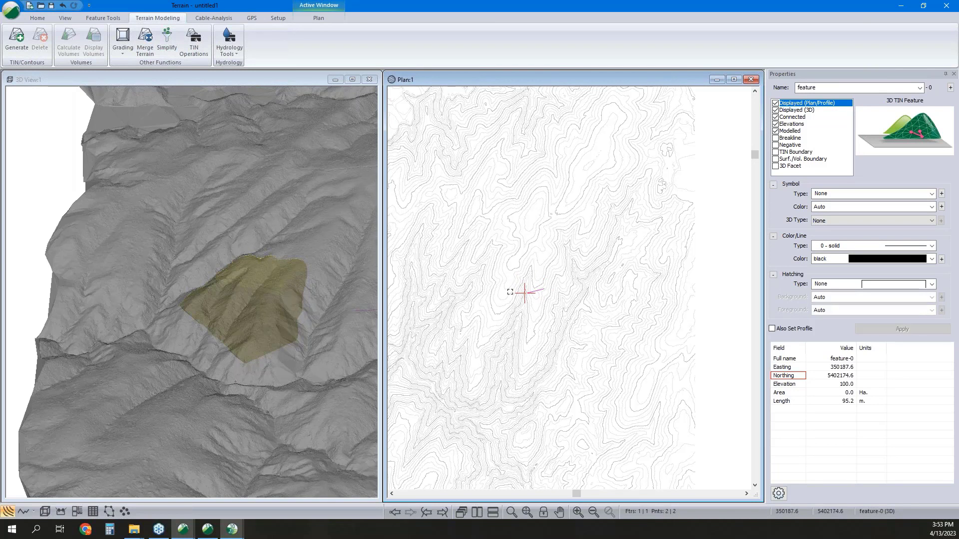
click(494, 280)
click(482, 223)
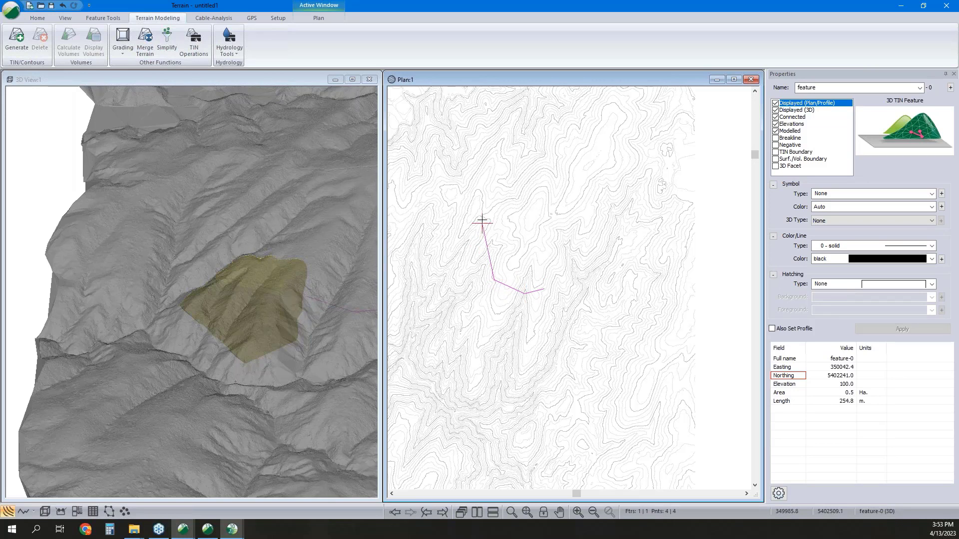
click(537, 211)
middle_drag(268, 264, 221, 263)
click(548, 254)
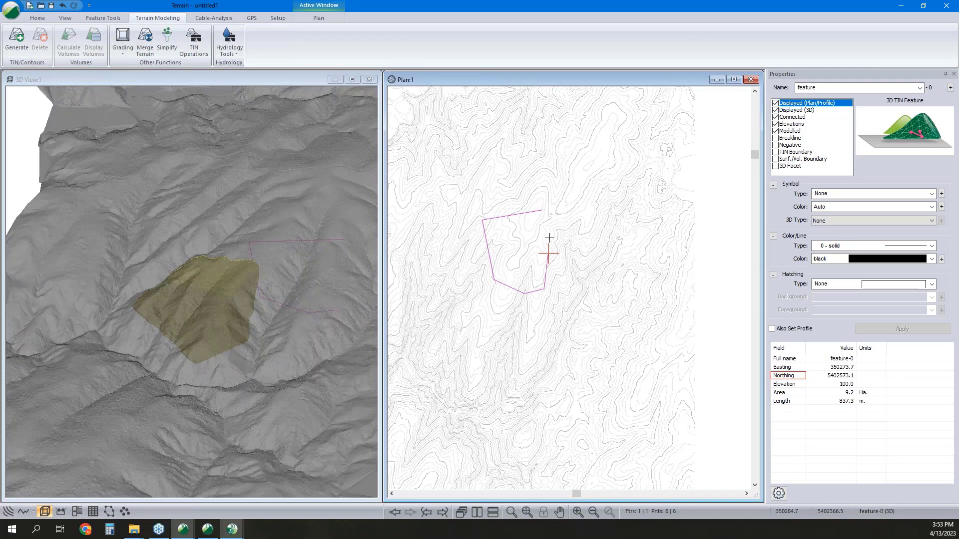
Step: Close the selected outline feature into a polygon along its open eastern side
right_click(542, 209)
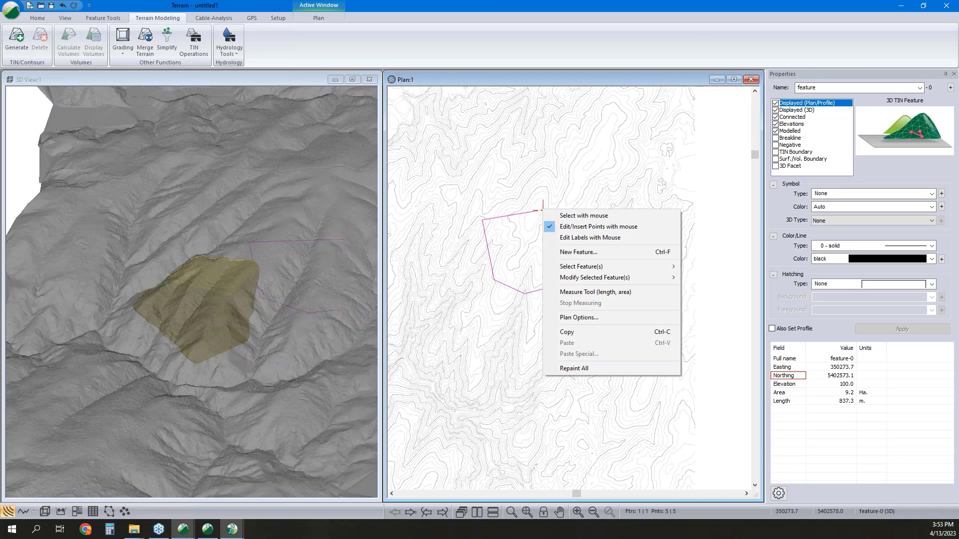
click(543, 208)
right_click(550, 207)
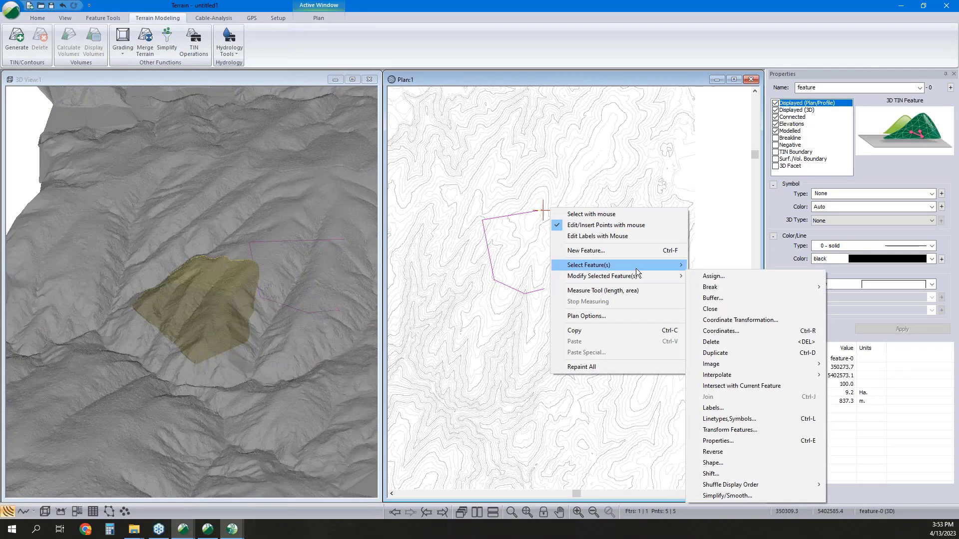
click(710, 308)
right_click(546, 248)
click(552, 255)
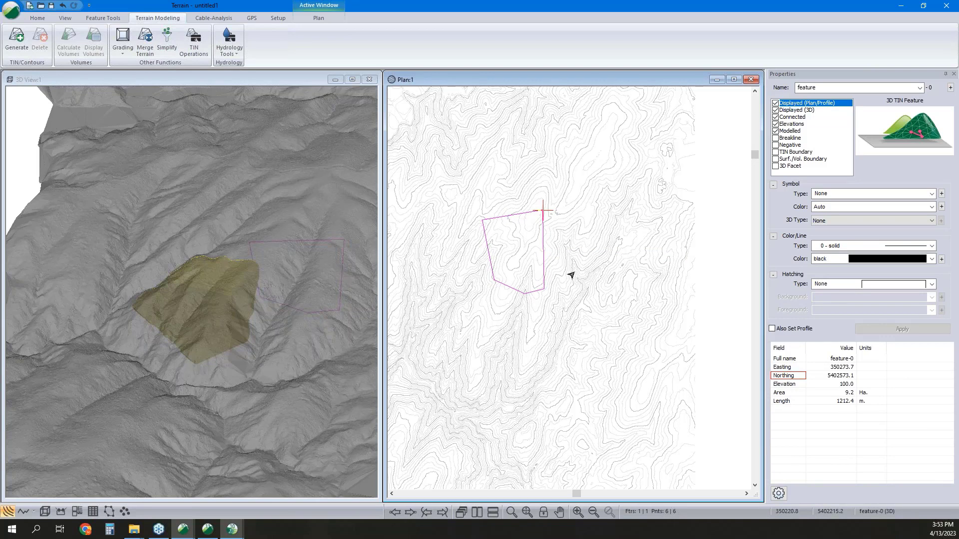
Step: Drape the closed outline onto the OG Topo.terx surface, including TIN points
click(775, 125)
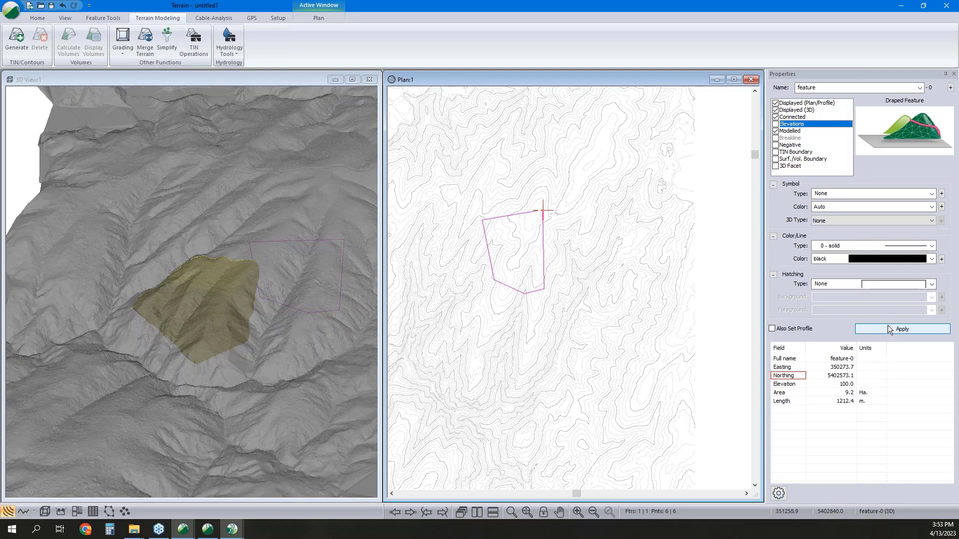
click(776, 125)
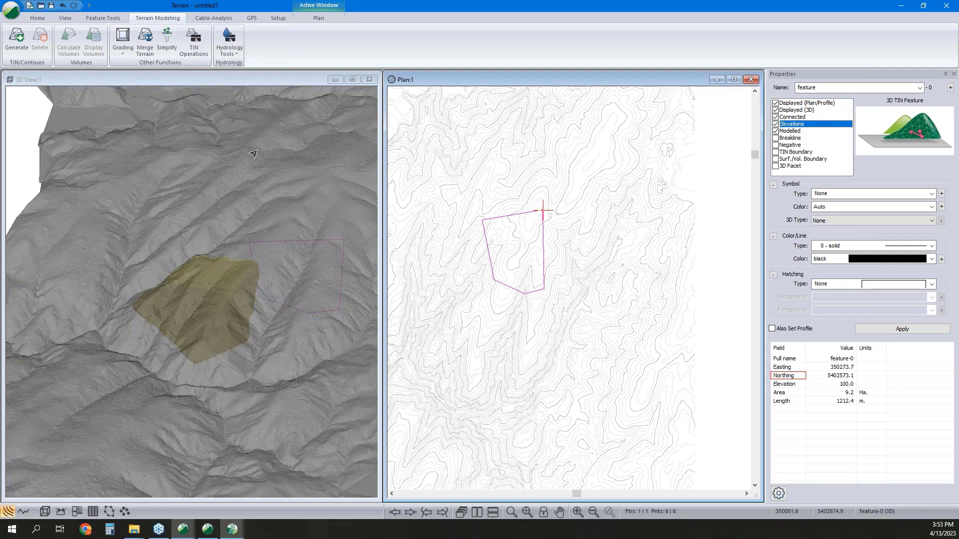
click(200, 43)
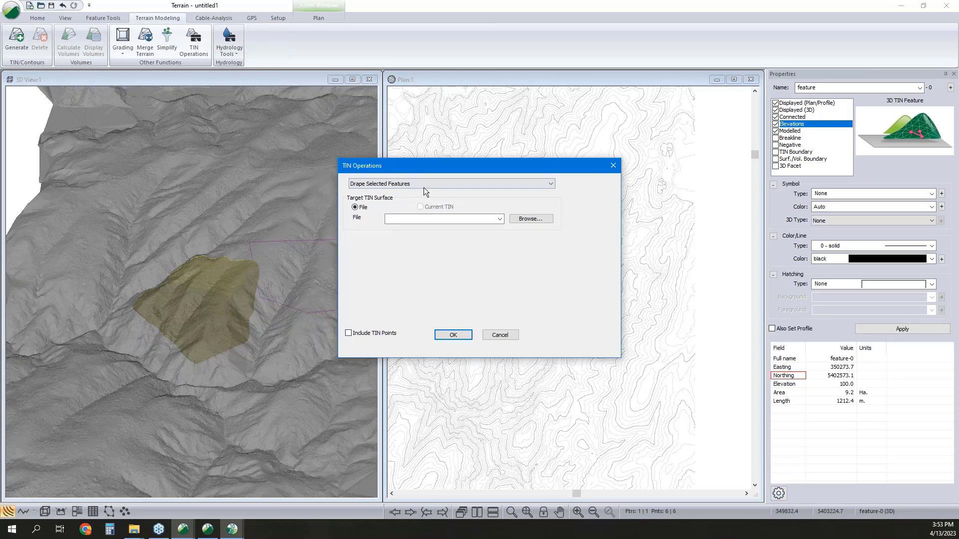
drag(519, 167, 335, 280)
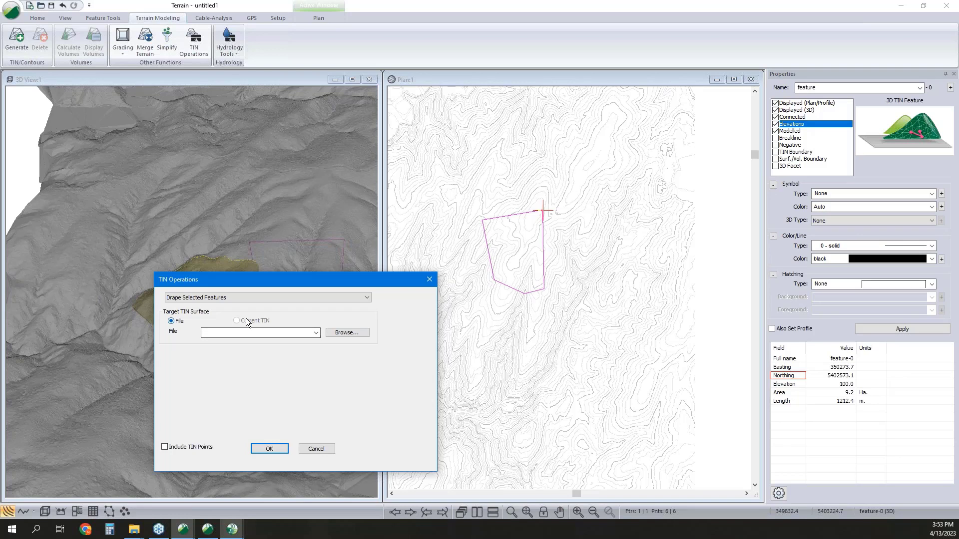
click(316, 333)
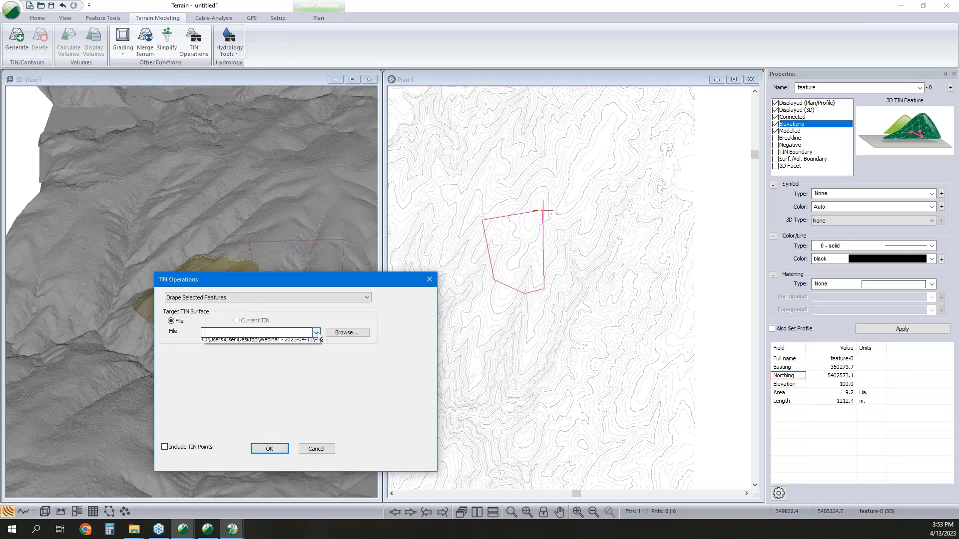
click(283, 343)
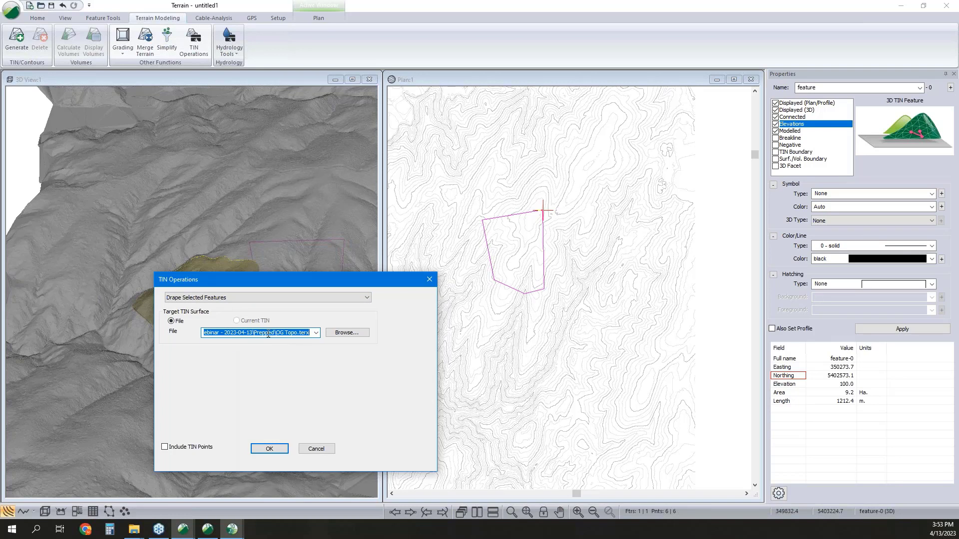
click(165, 447)
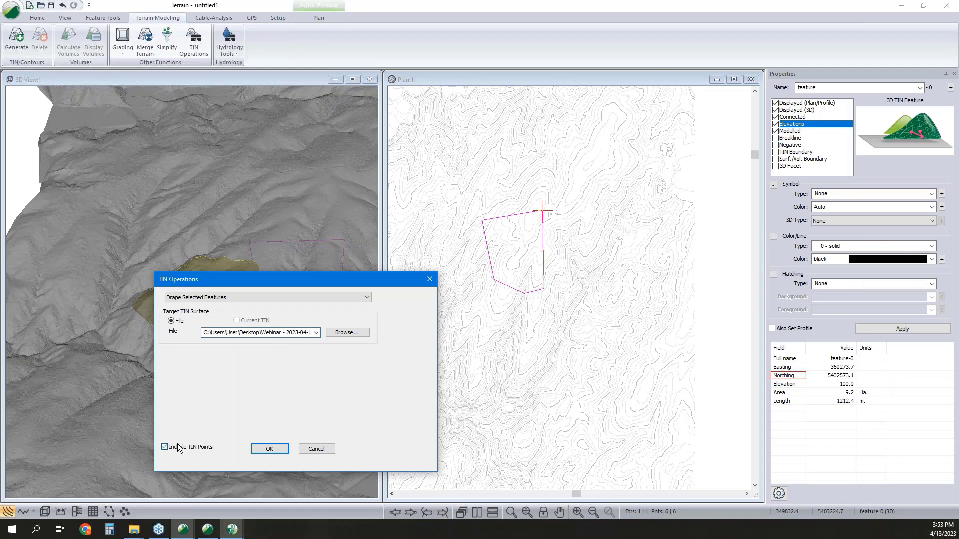
click(268, 449)
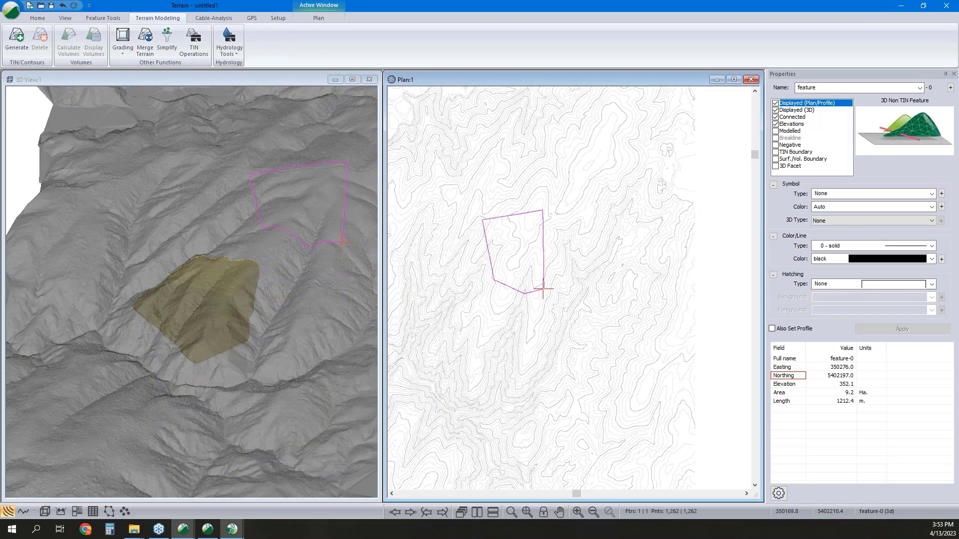
Step: Apply the Modelled and Breakline properties to the draped outline
drag(302, 239, 228, 293)
click(776, 131)
click(775, 137)
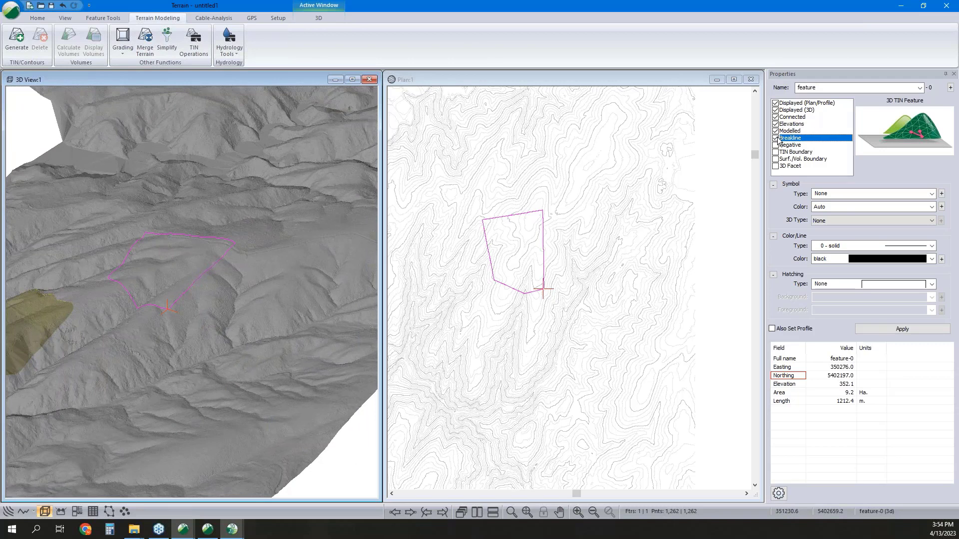
click(891, 325)
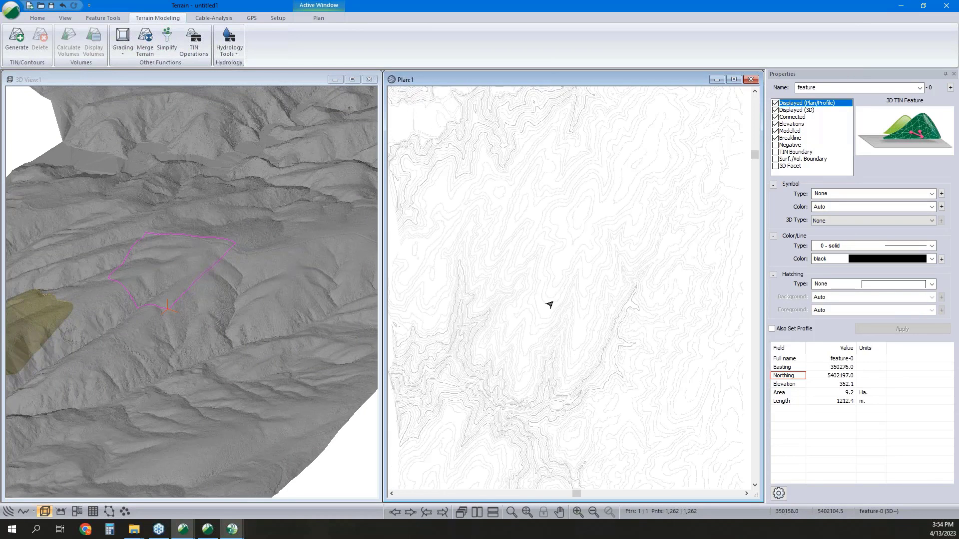
Step: Simplify the outline with a tolerance of 1.0, leaving smoothing off
scroll(569, 291, up, 3)
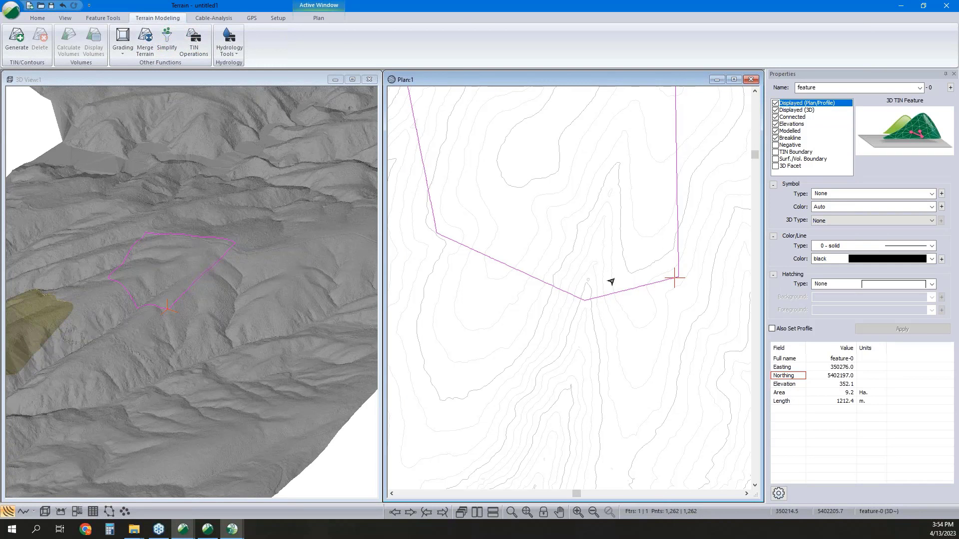
click(171, 46)
click(532, 285)
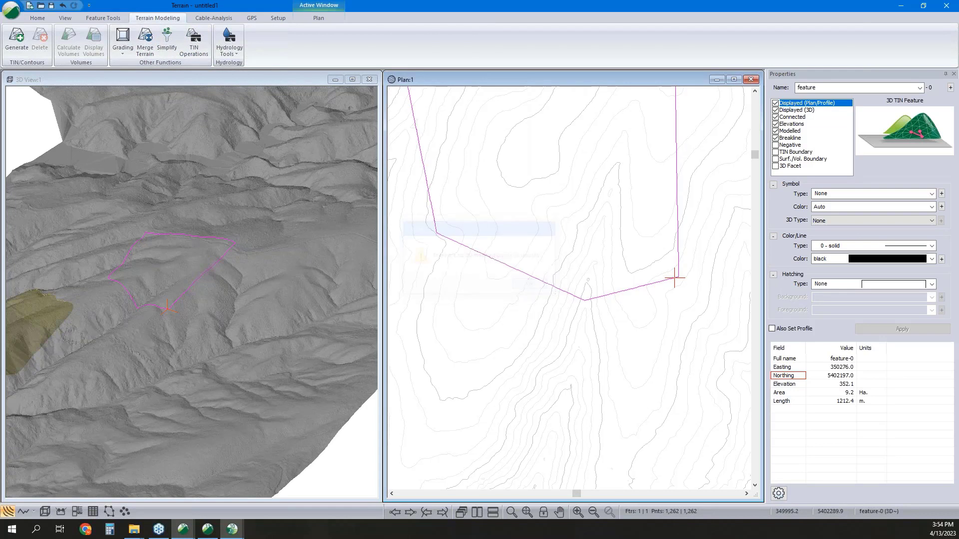
click(346, 55)
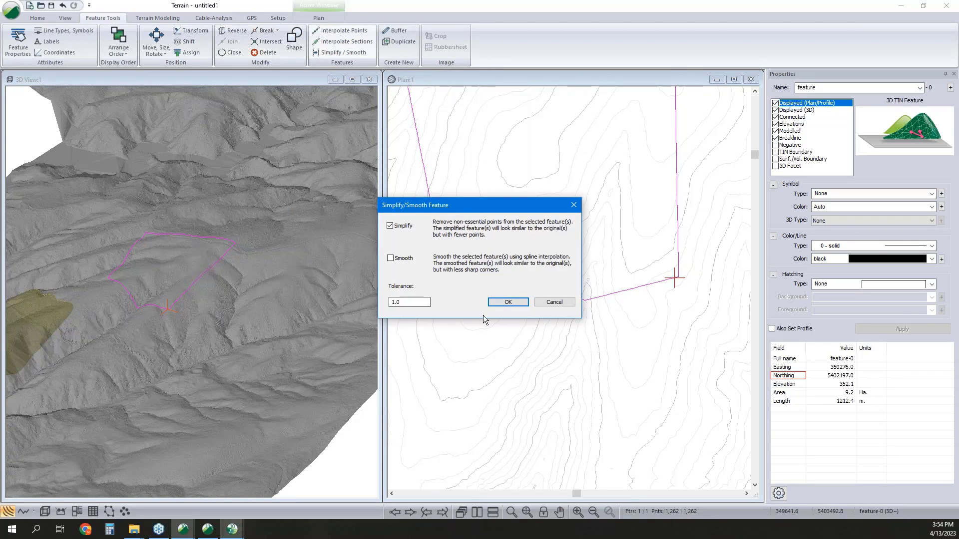
click(515, 303)
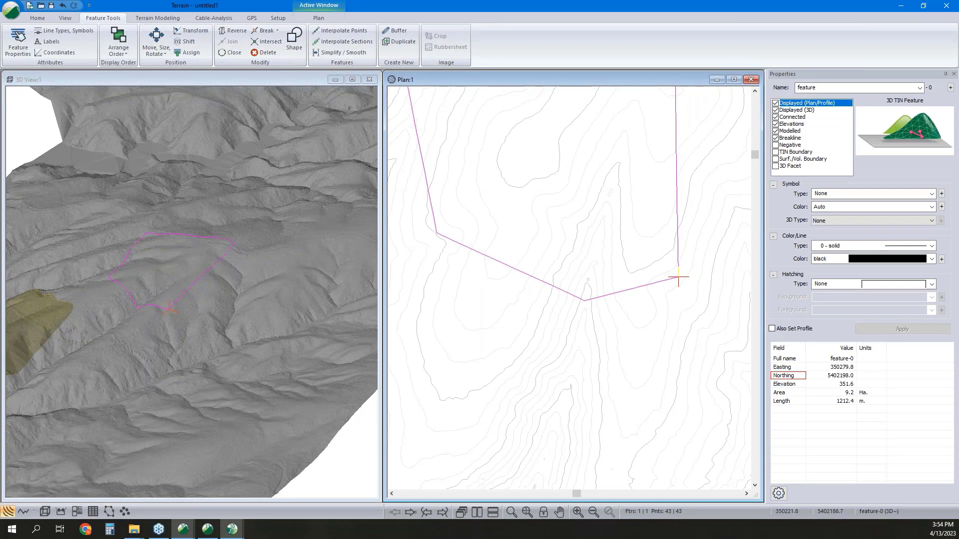
Step: Examine the elevations of individual points around the simplified outline's southern corner
middle_drag(619, 297, 619, 325)
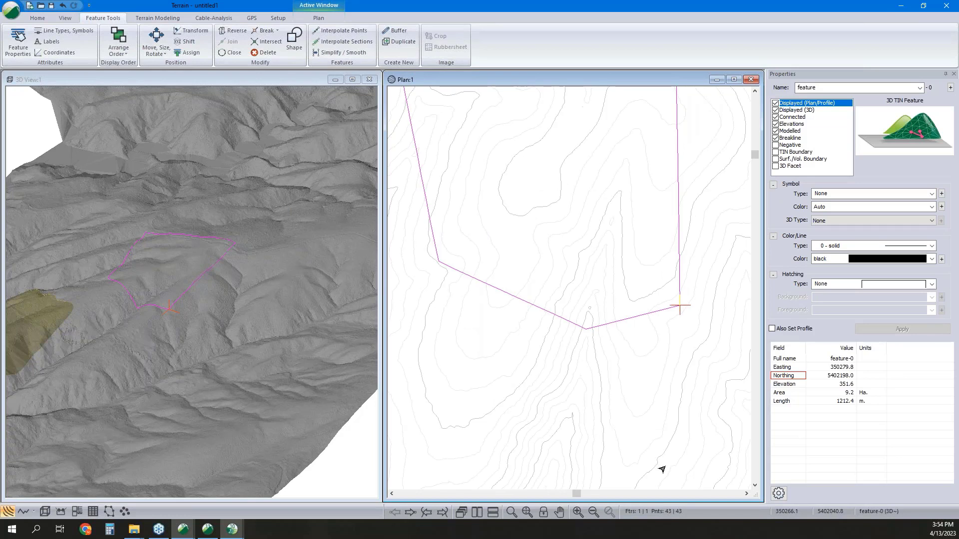
scroll(614, 358, down, 1)
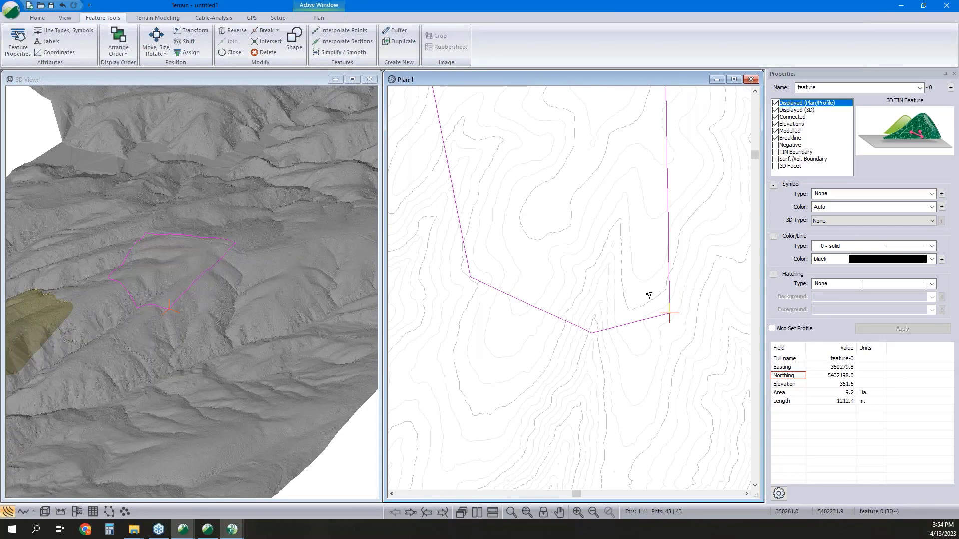
click(408, 511)
click(408, 511)
click(591, 336)
click(844, 385)
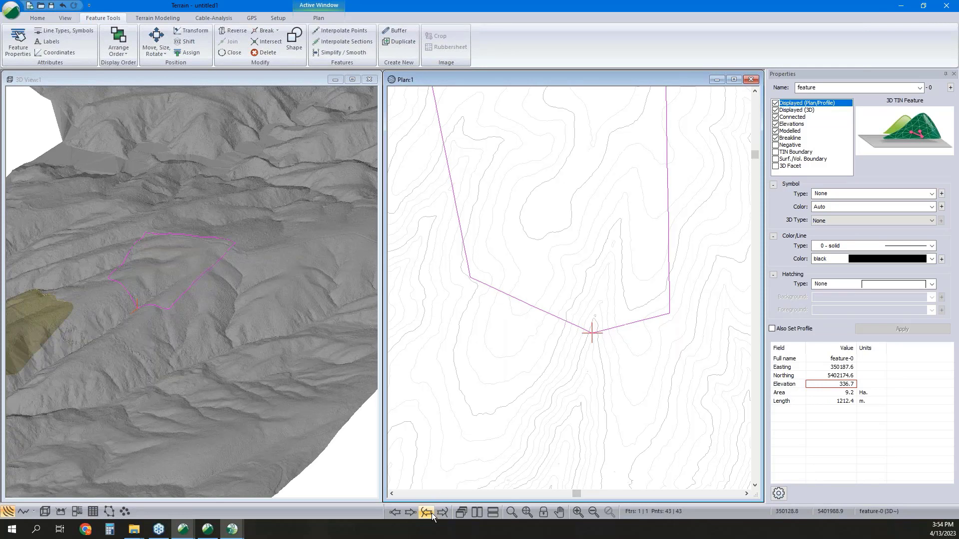
click(409, 512)
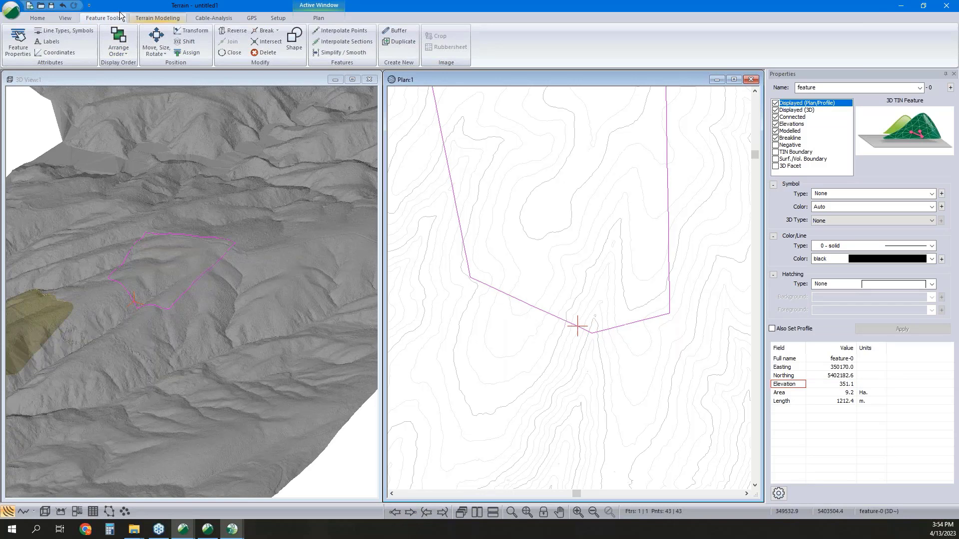
Step: Start grading the outline on its right side with a target elevation of 316.7
click(134, 19)
click(131, 46)
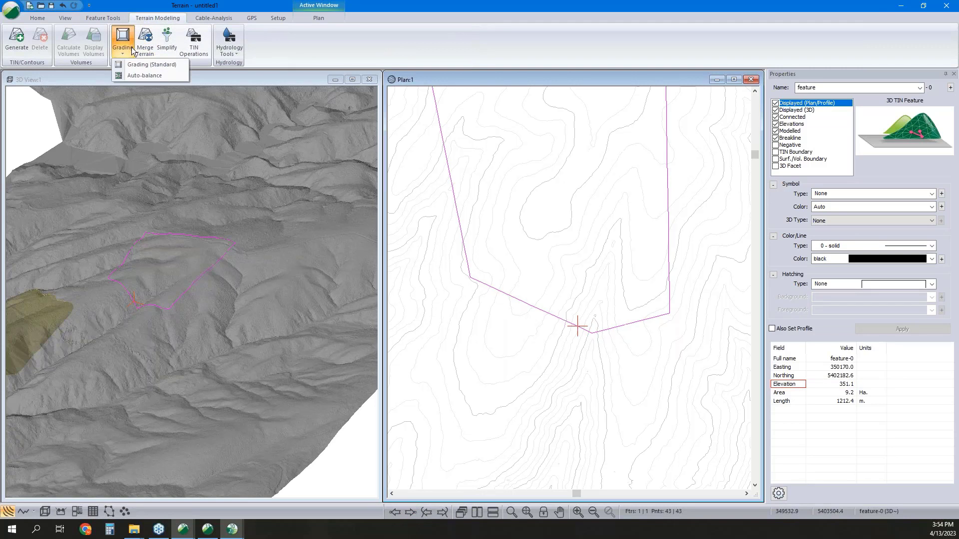
click(138, 64)
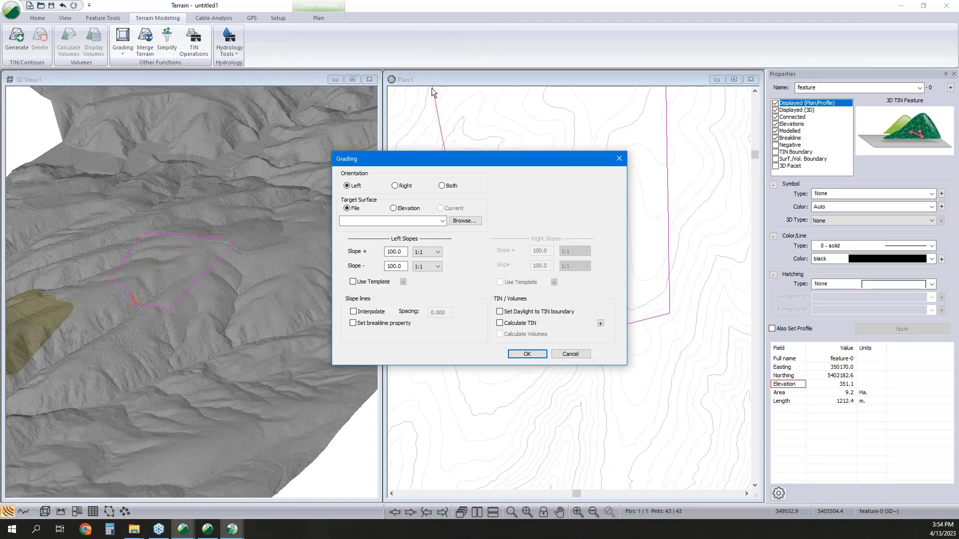
click(393, 208)
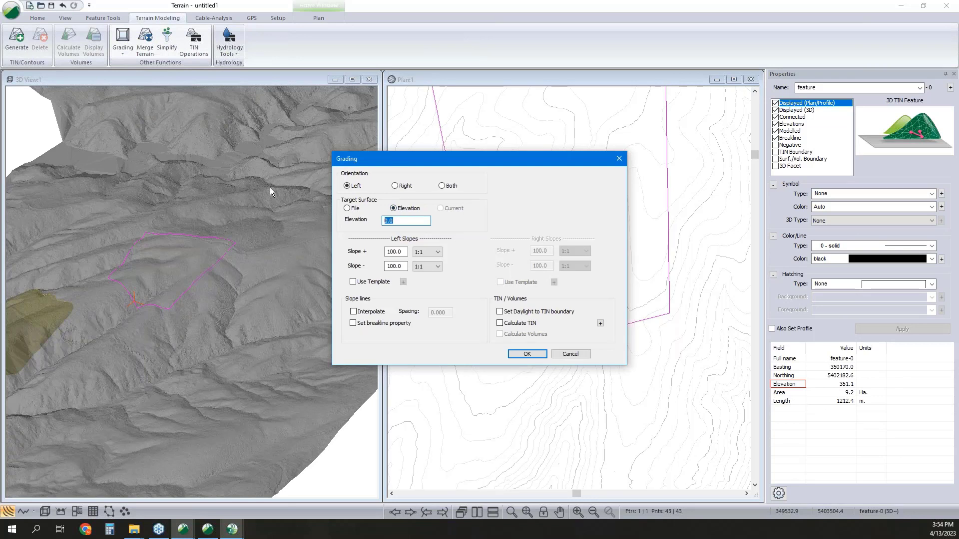
text(316.7)
click(395, 186)
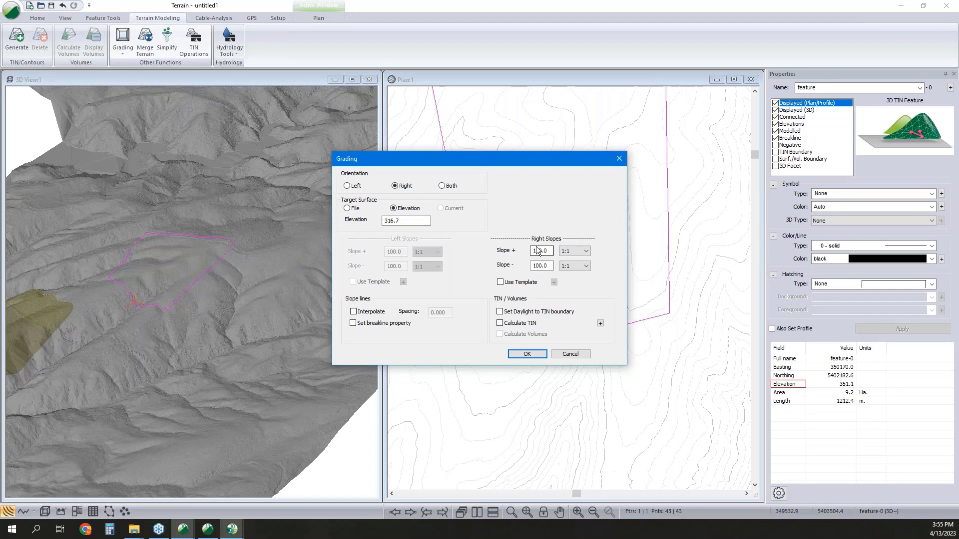
Step: Interpolate the slope lines at a spacing of 5, enable TIN calculation, and run the grading
click(354, 311)
click(356, 313)
drag(508, 164, 602, 174)
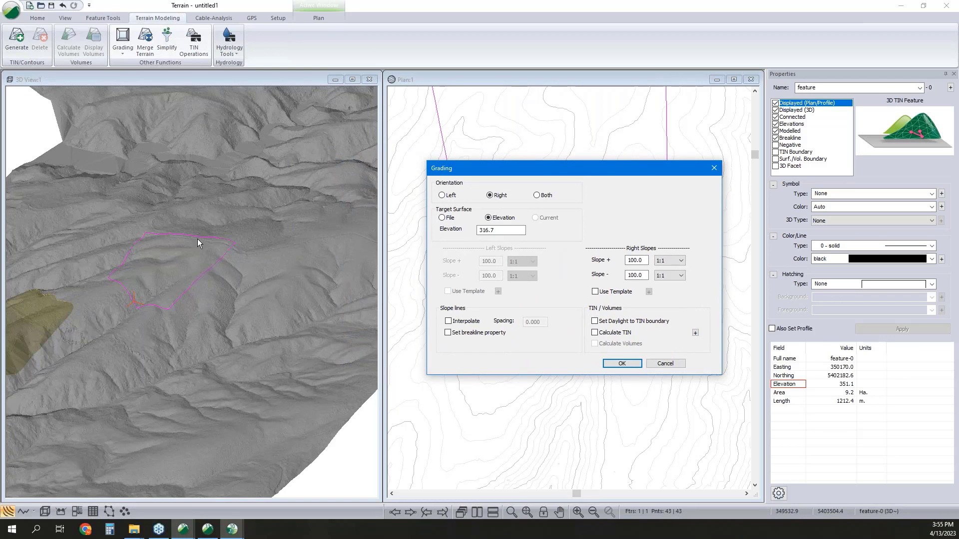
click(449, 321)
key(Tab)
text(5)
click(595, 333)
click(632, 366)
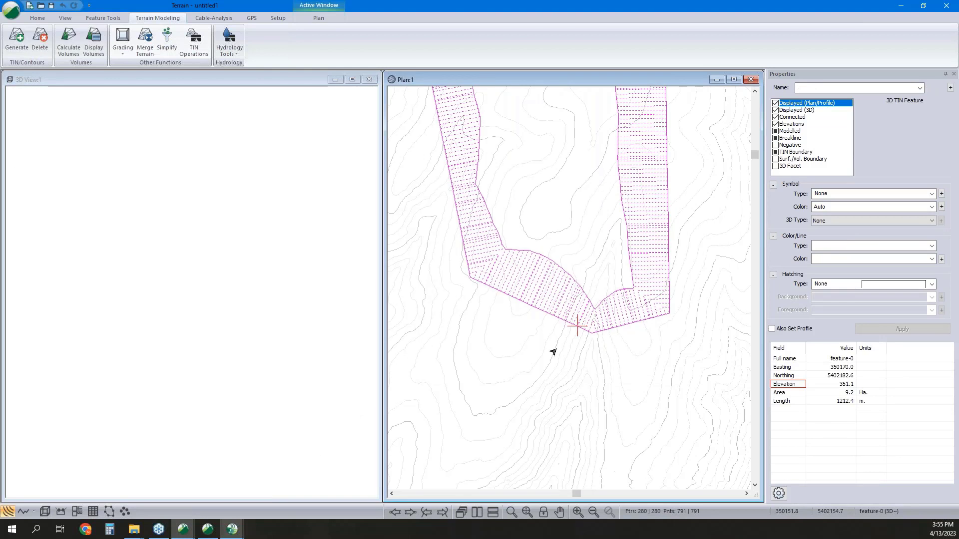
Step: Reopen the 3D view and tile it beside the plan around the graded area
click(308, 90)
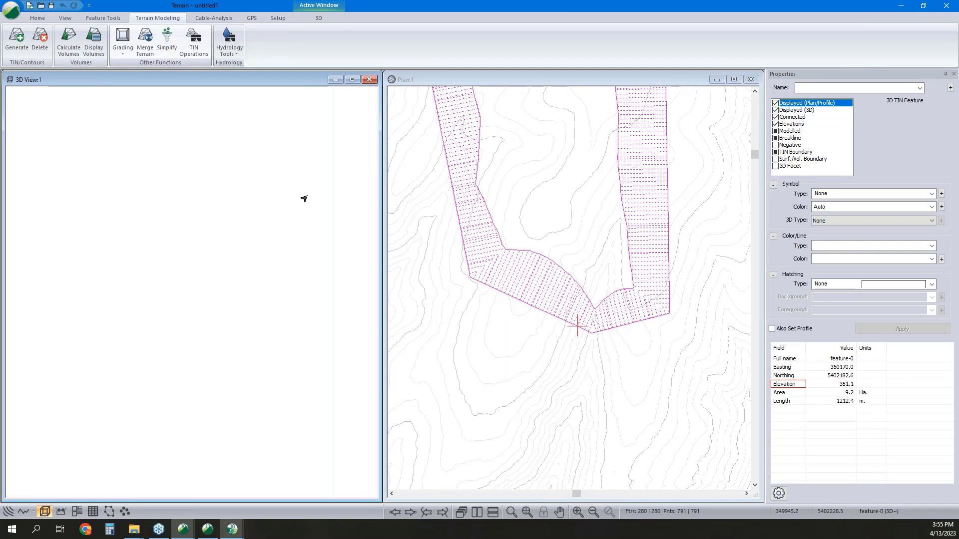
click(370, 79)
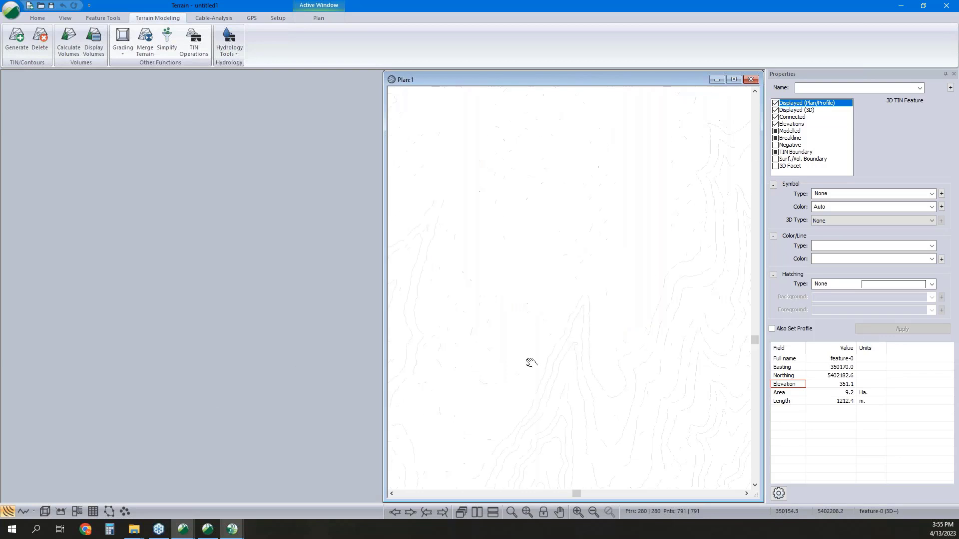
click(44, 511)
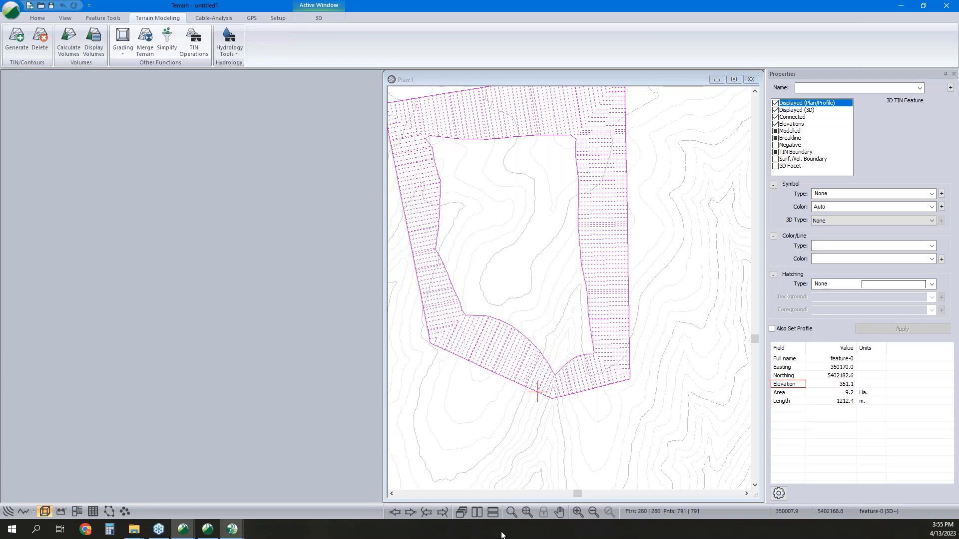
click(474, 511)
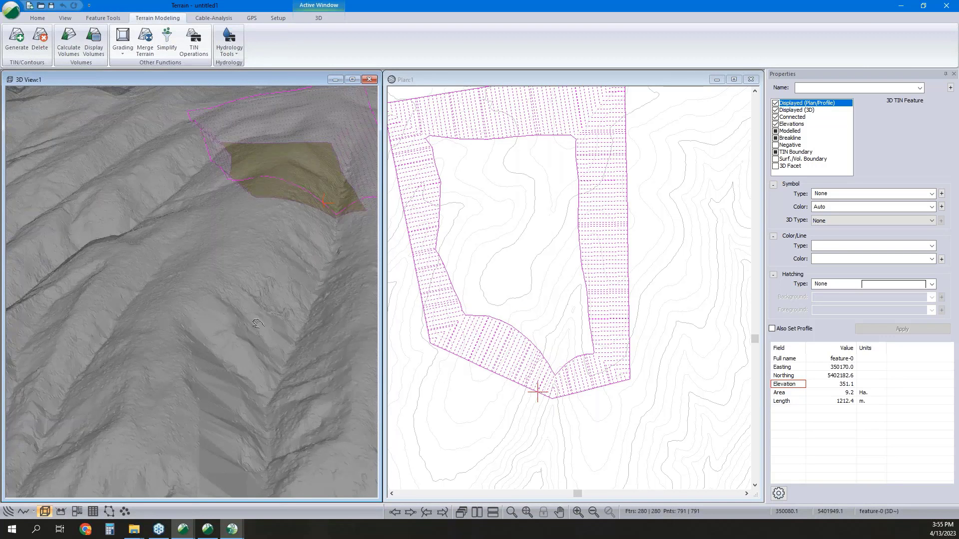
scroll(287, 247, up, 5)
Step: Remove the TIN Boundary property from the inner daylight line and apply Modelled and Breakline to it
click(495, 317)
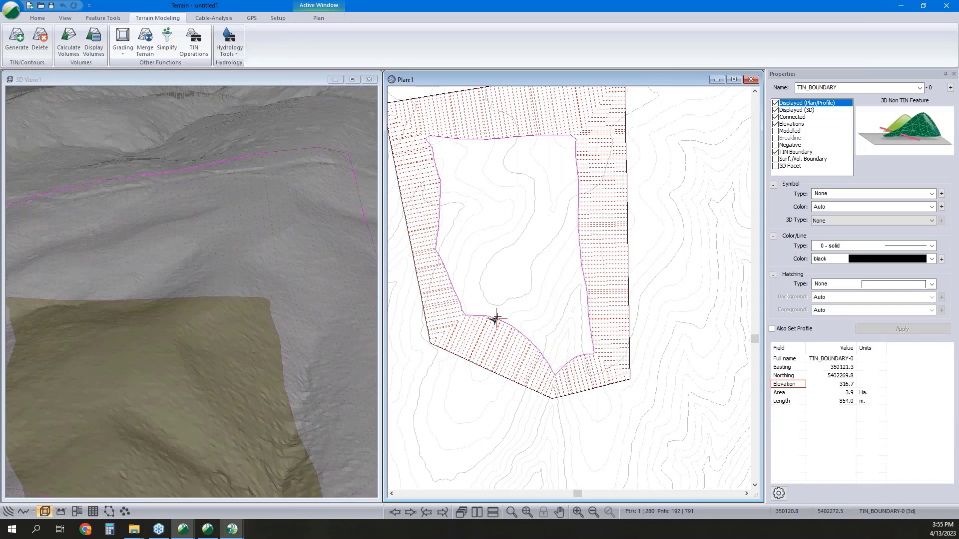
click(776, 152)
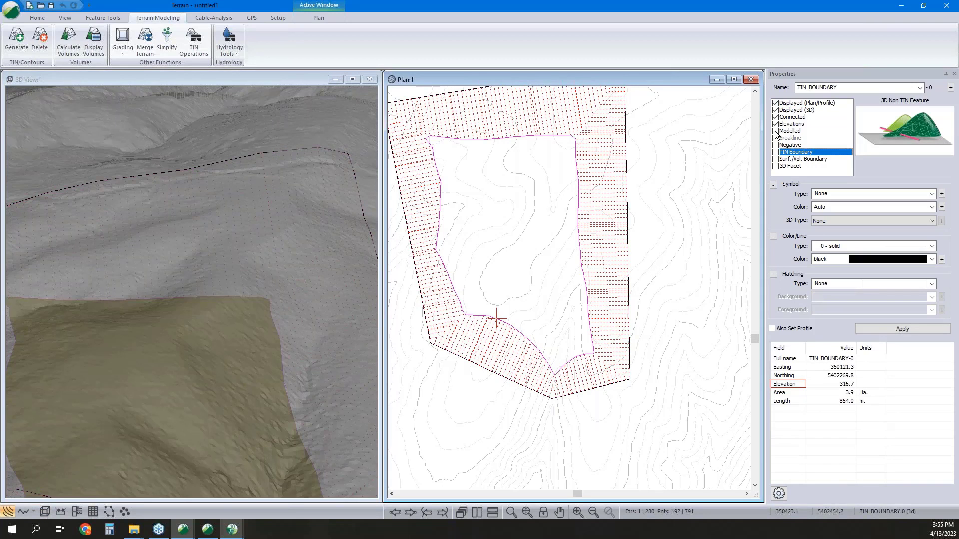
click(776, 131)
click(775, 138)
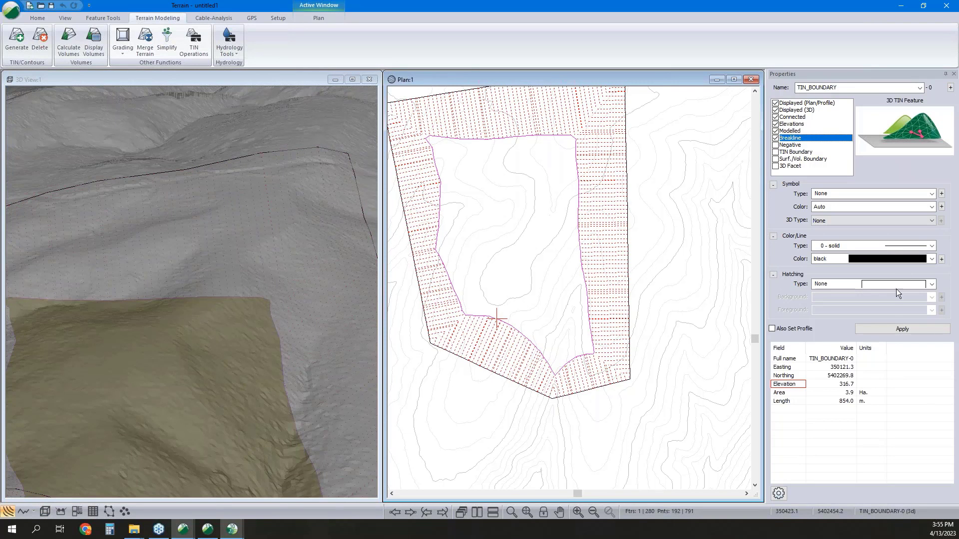
click(884, 328)
Step: Regenerate the terrain's triangles with major and minor contours turned off
click(350, 333)
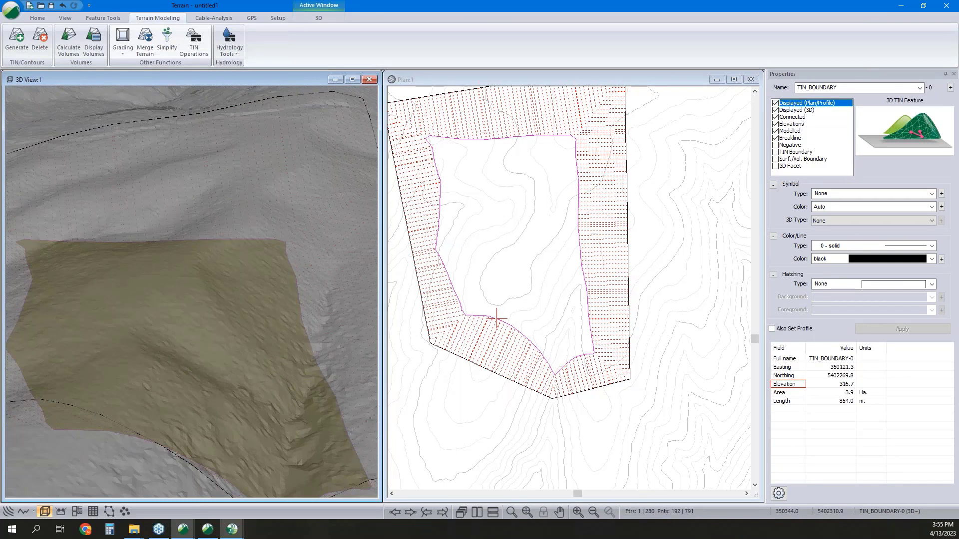
click(510, 283)
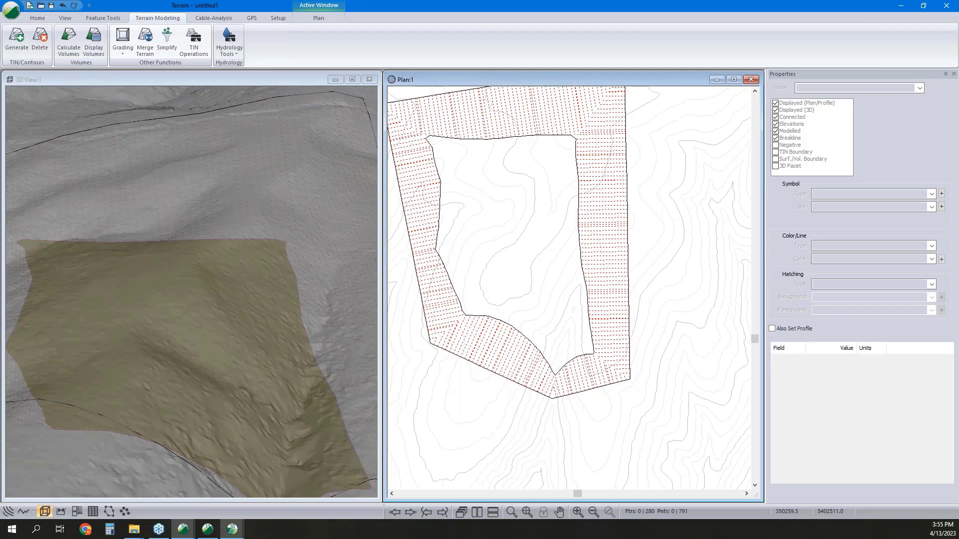
click(16, 40)
click(388, 245)
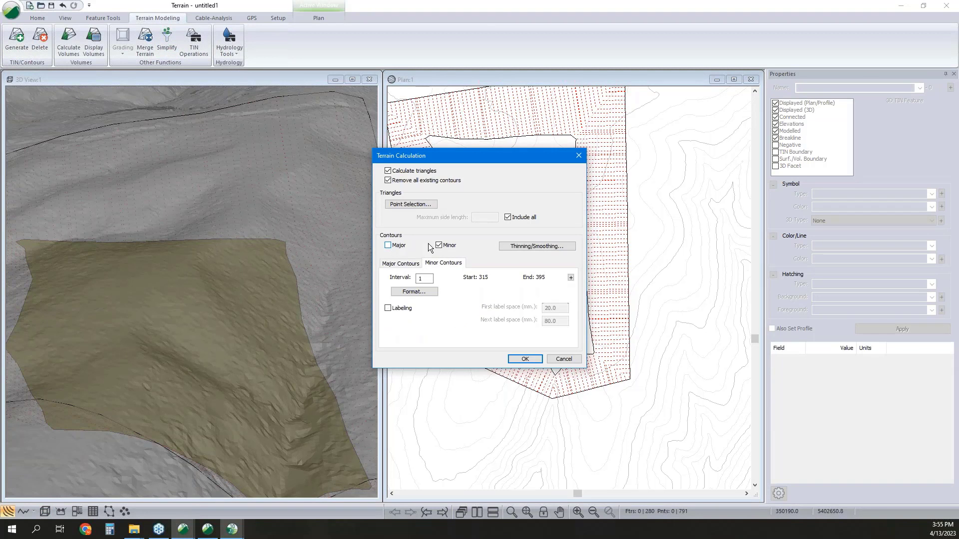
click(527, 360)
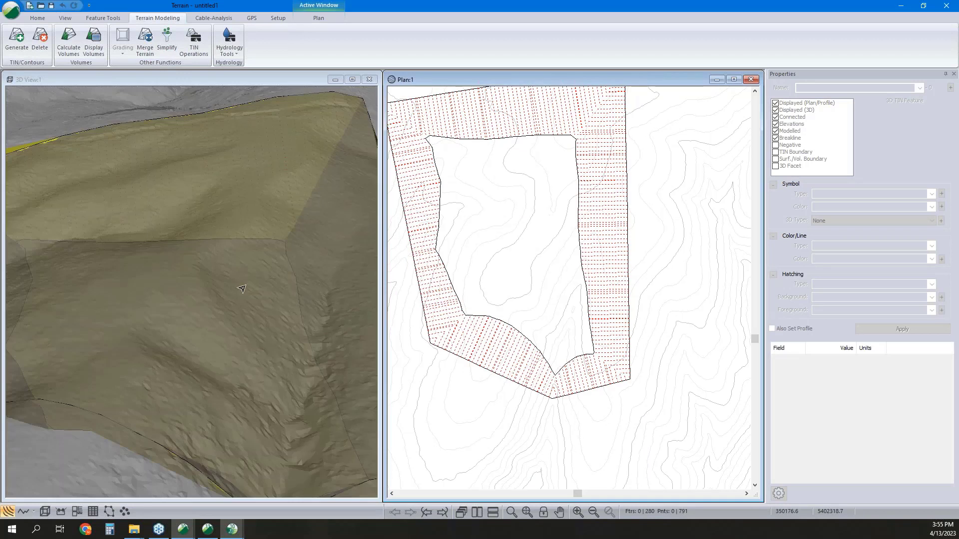
Step: Apply the TIN Boundary property to the outer outline and regenerate the triangles without contours
scroll(259, 278, down, 2)
scroll(263, 283, down, 2)
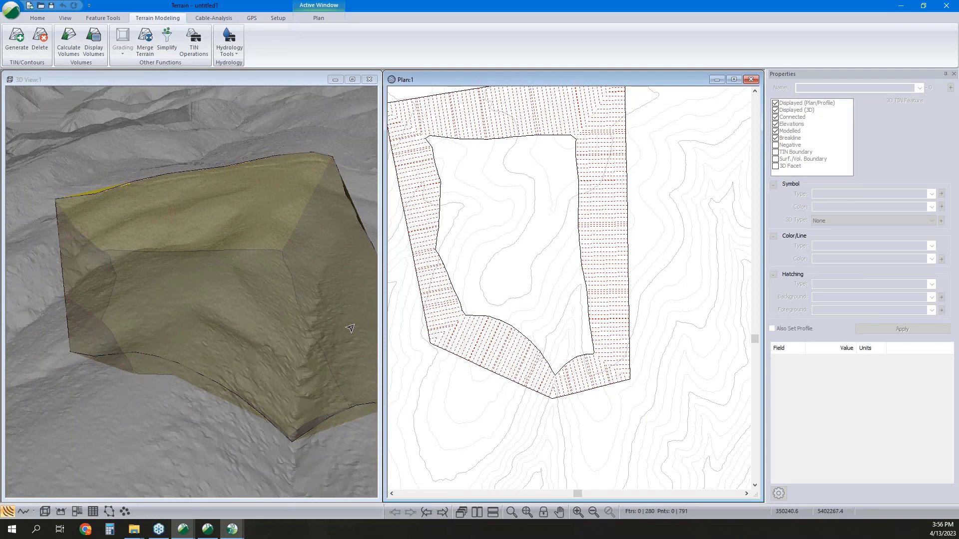
drag(253, 302, 226, 249)
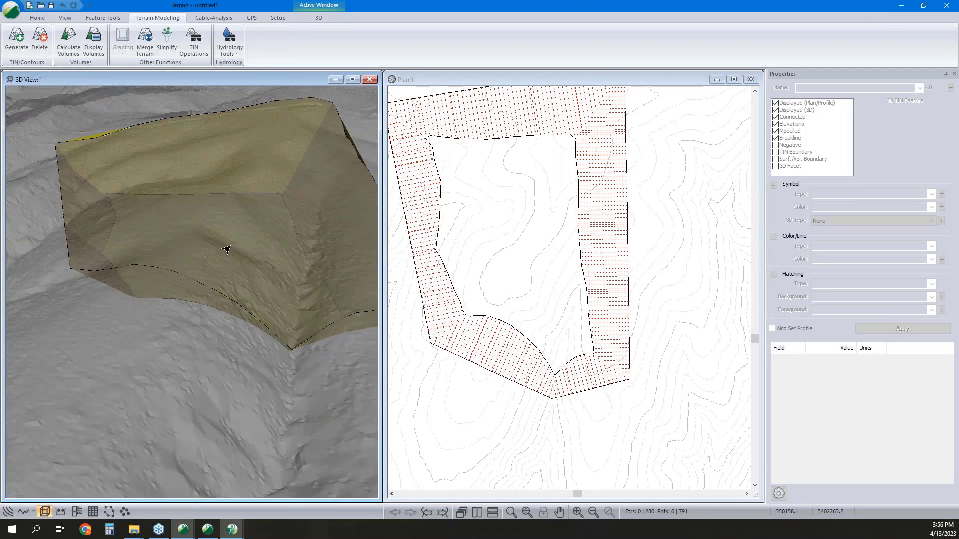
drag(182, 274, 272, 299)
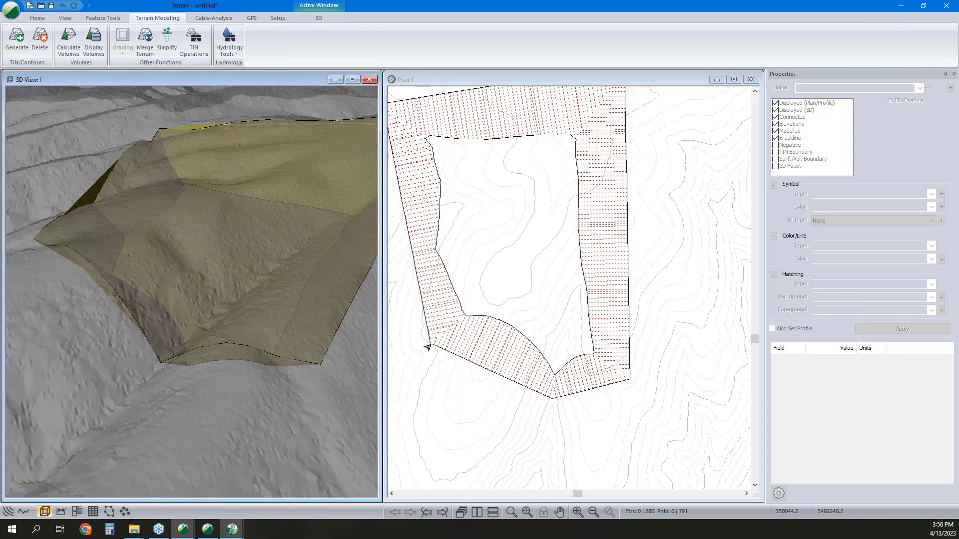
click(429, 347)
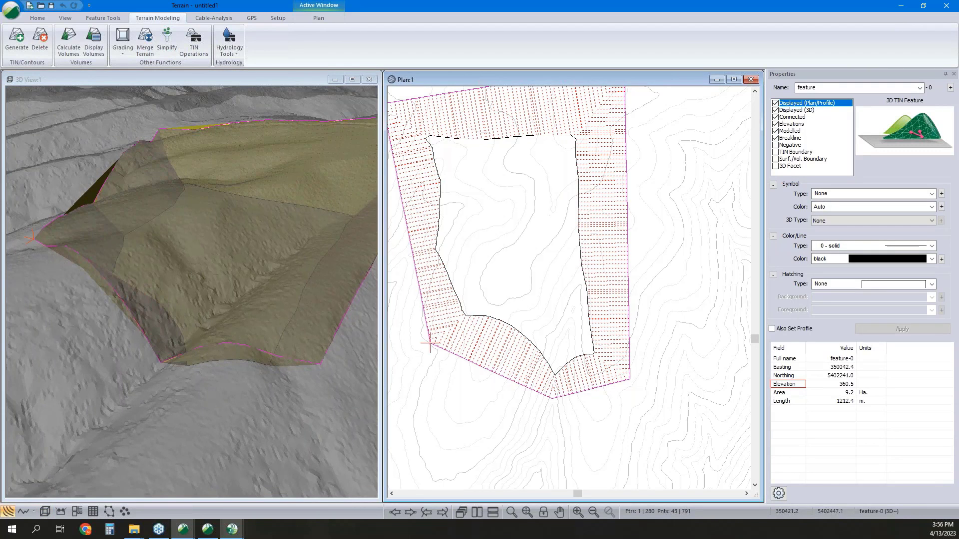
click(775, 152)
click(906, 332)
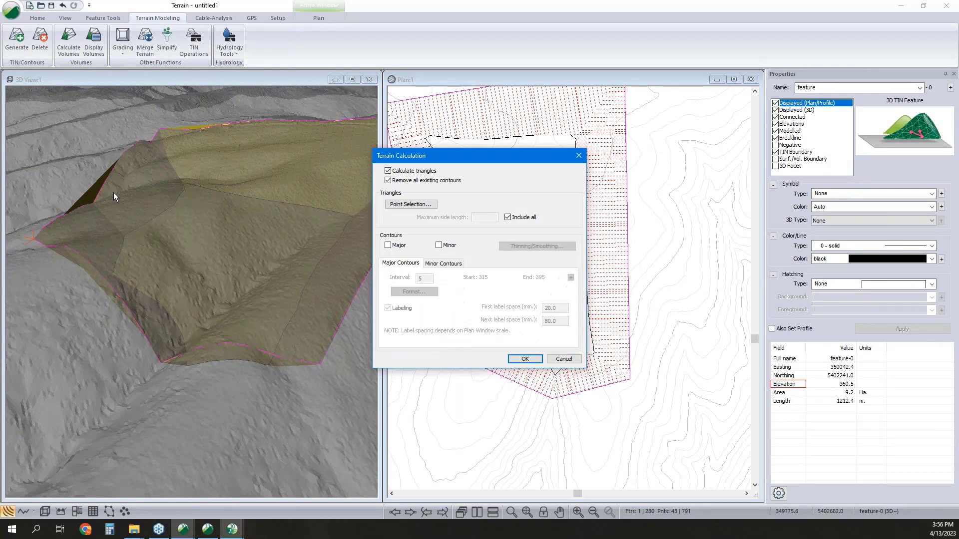
click(524, 360)
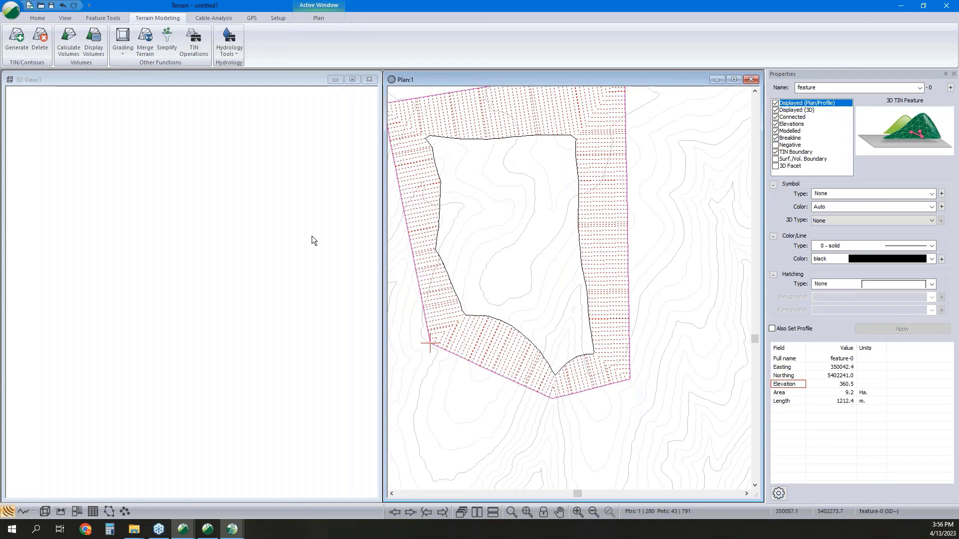
drag(222, 229, 264, 206)
mouse_move(264, 206)
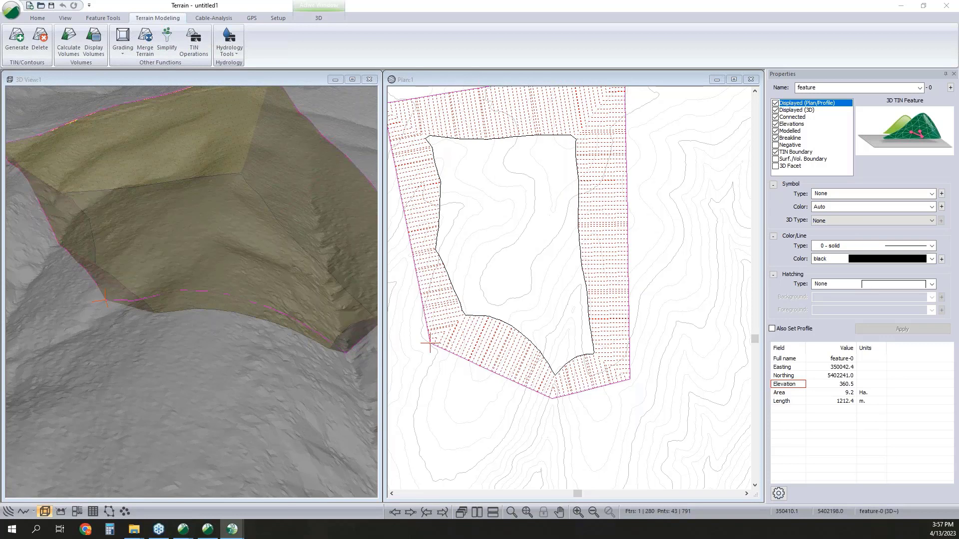
Step: Minimize the graded terrain and switch to the untitled Location design, making its 3D view active
click(901, 8)
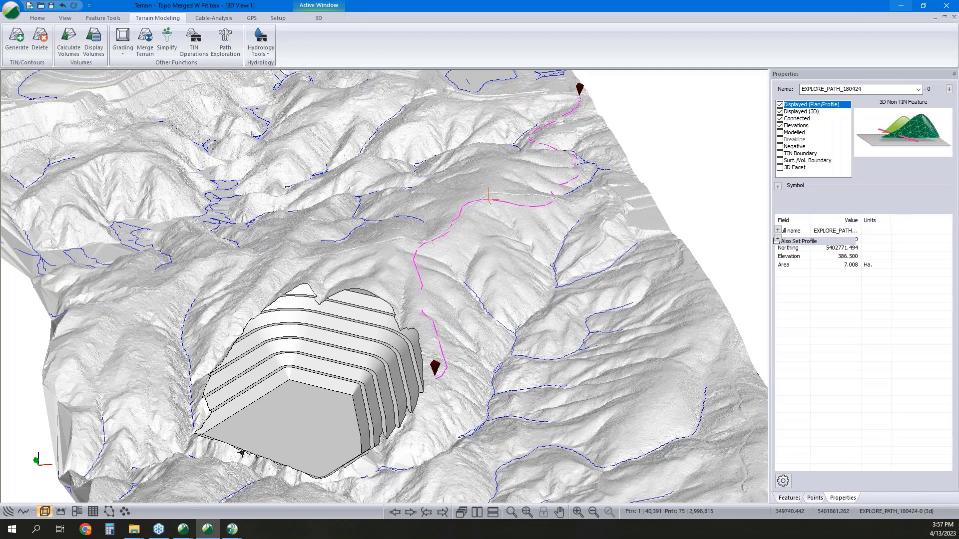
mouse_move(331, 473)
mouse_move(227, 530)
mouse_move(203, 456)
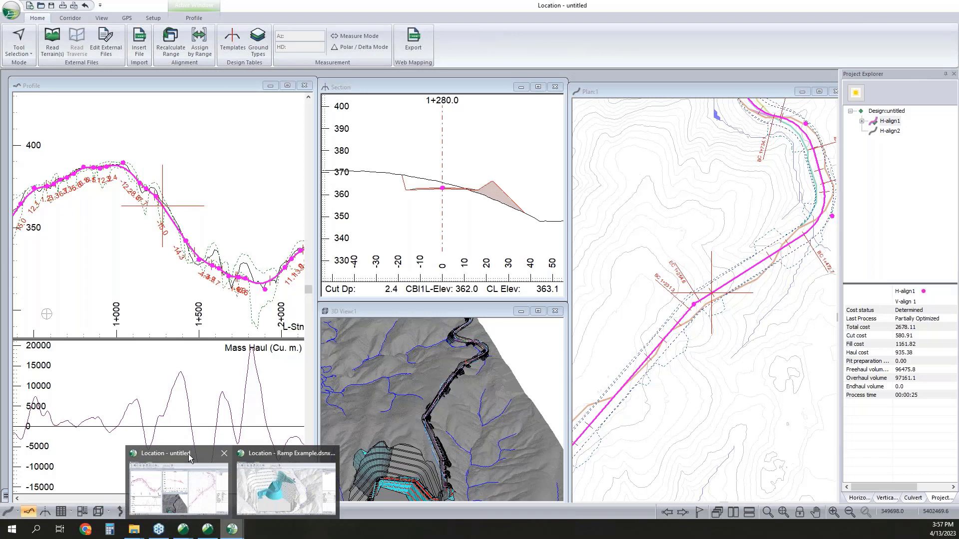
click(188, 454)
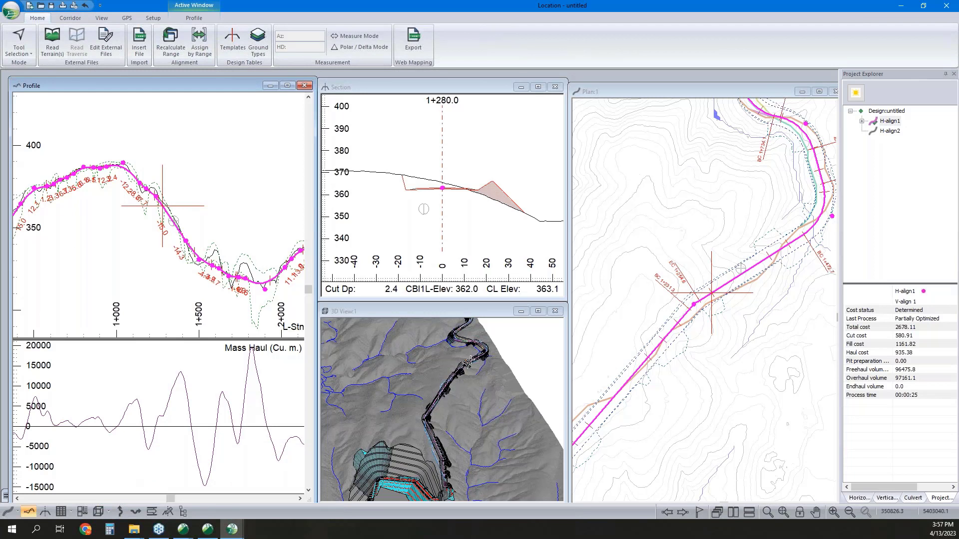
click(389, 432)
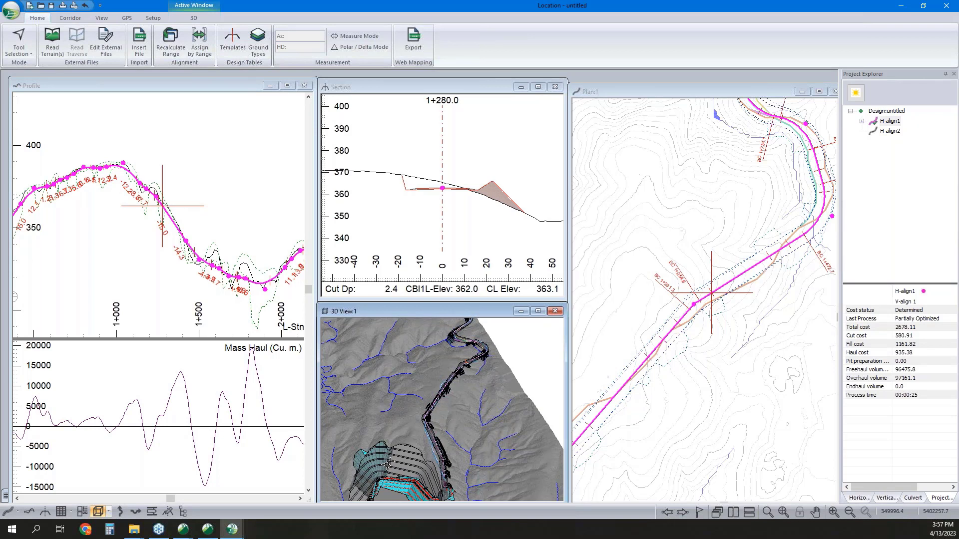
Step: Review the file formats available for saving the design, then cancel without saving
click(10, 13)
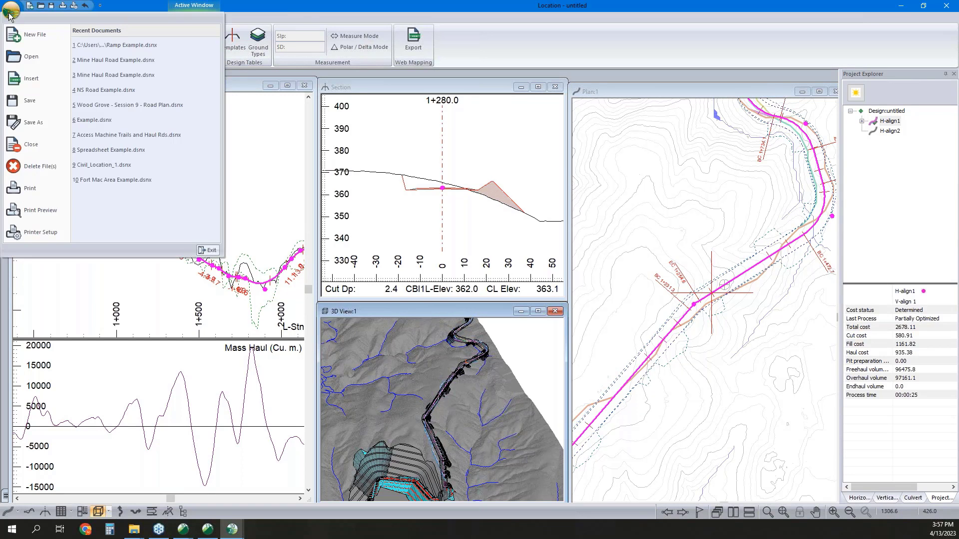
click(30, 127)
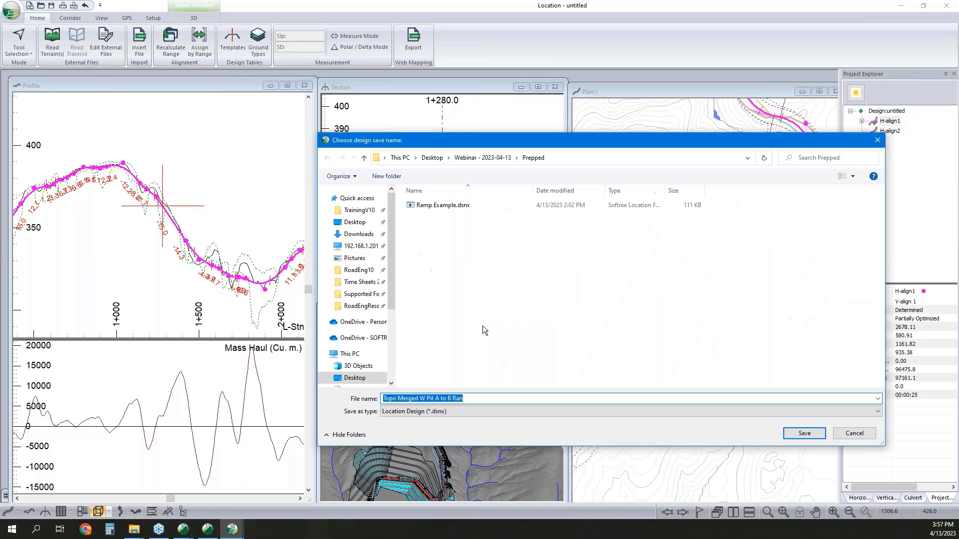
click(449, 412)
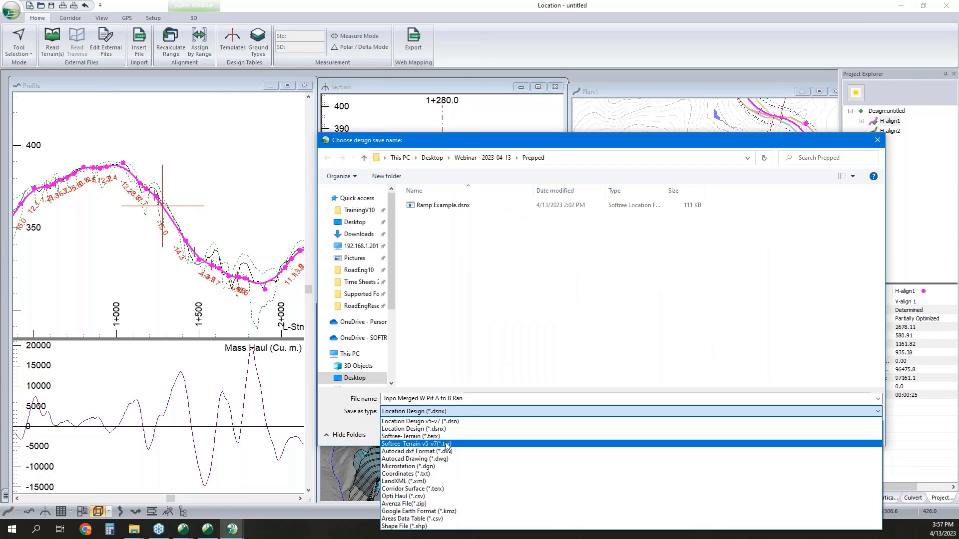
click(533, 336)
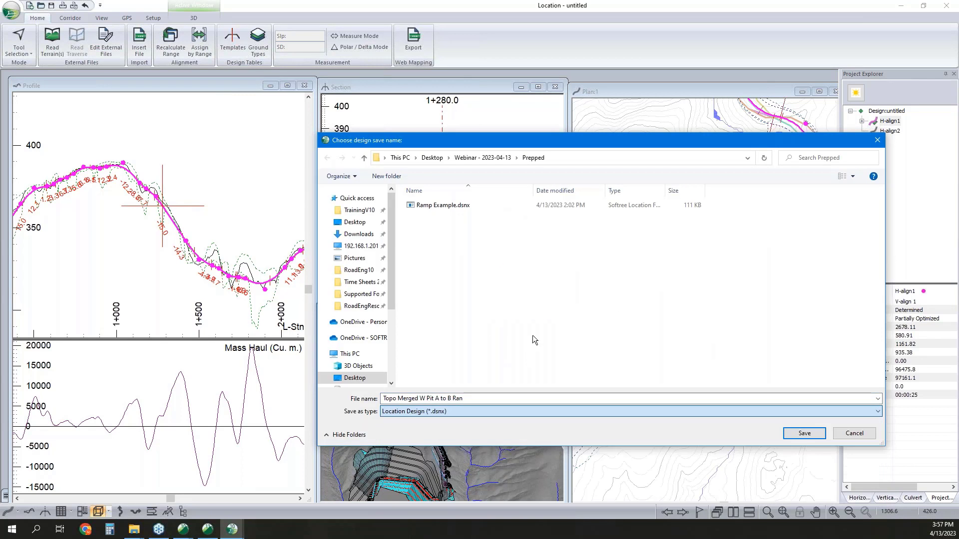
click(866, 435)
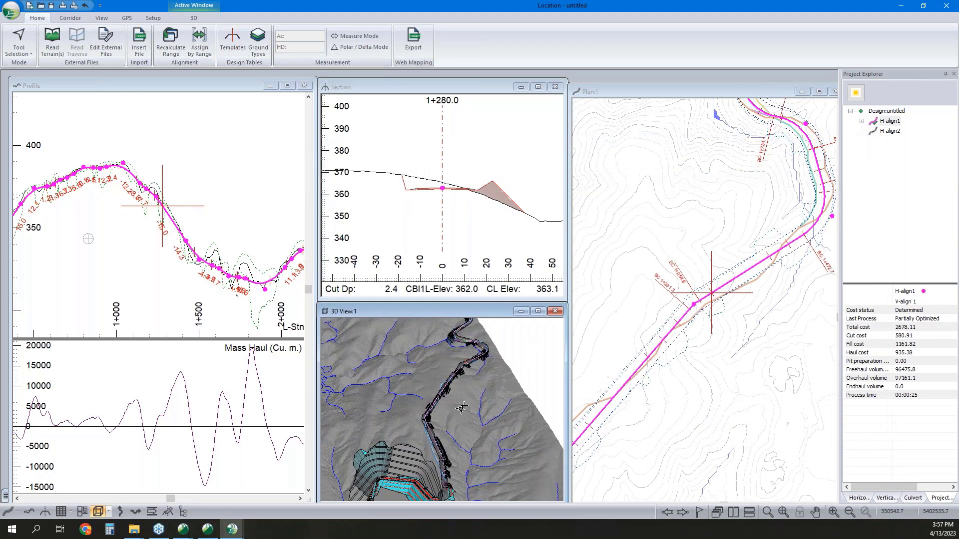
Step: Preview the Haul Road template's benched cut slopes by lowering its design point far below ground, then discard the preview
middle_drag(385, 495, 430, 402)
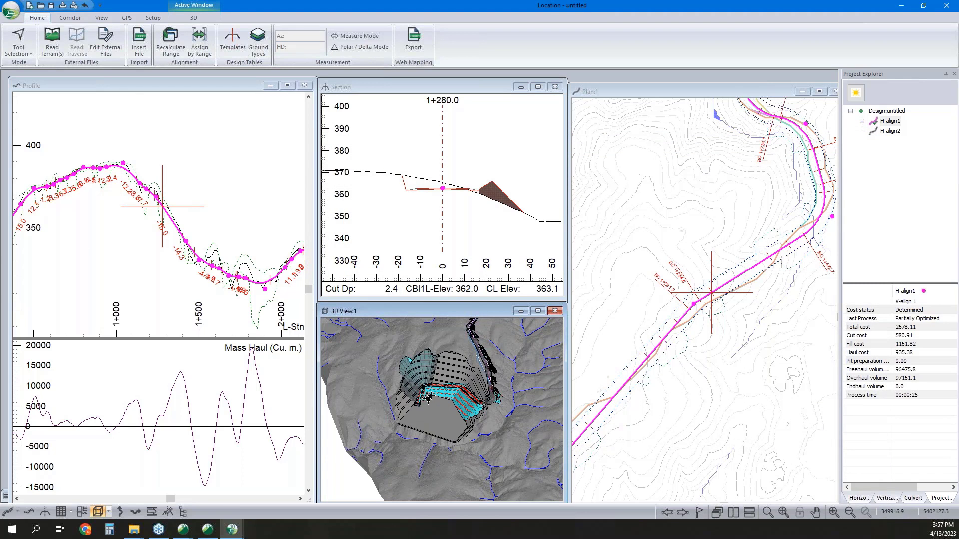
mouse_move(430, 398)
mouse_move(454, 388)
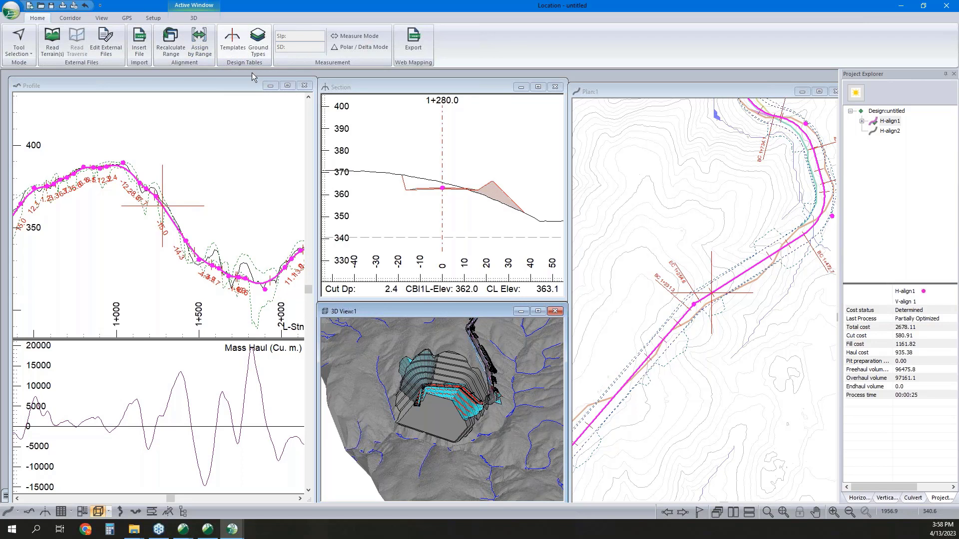
click(233, 38)
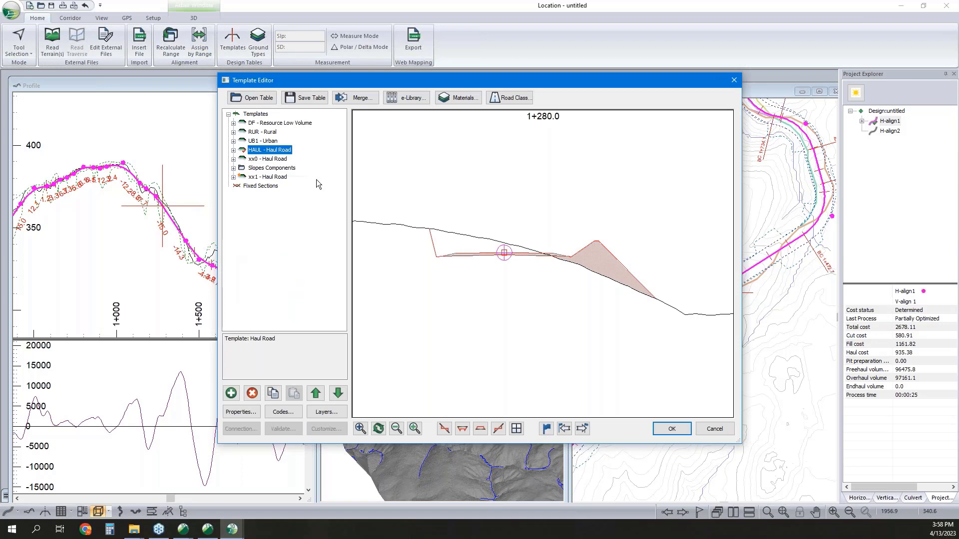
drag(503, 253, 554, 360)
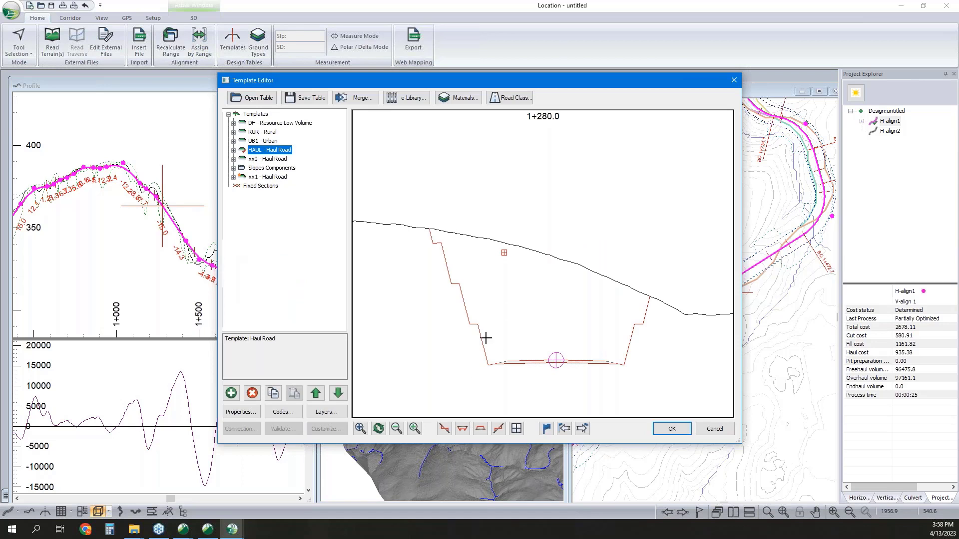
mouse_move(453, 254)
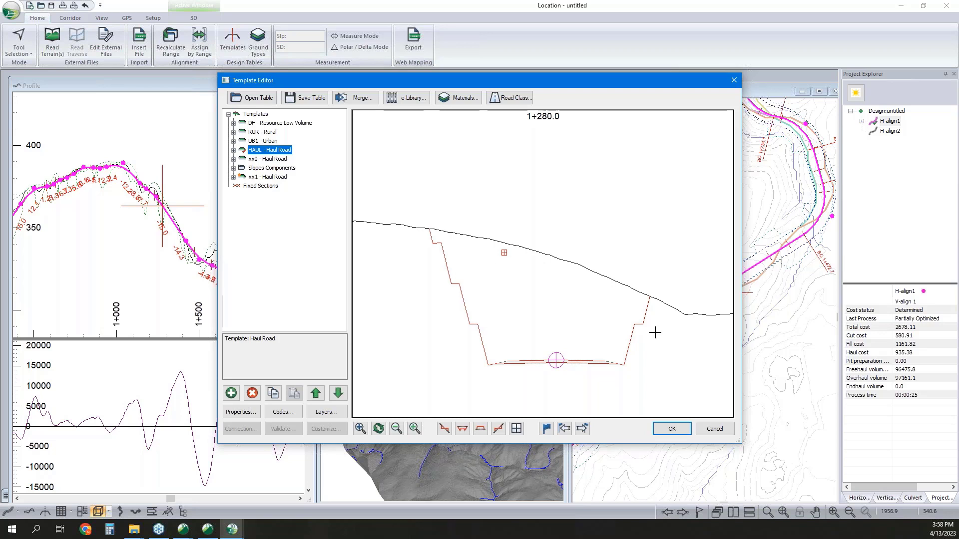
click(714, 428)
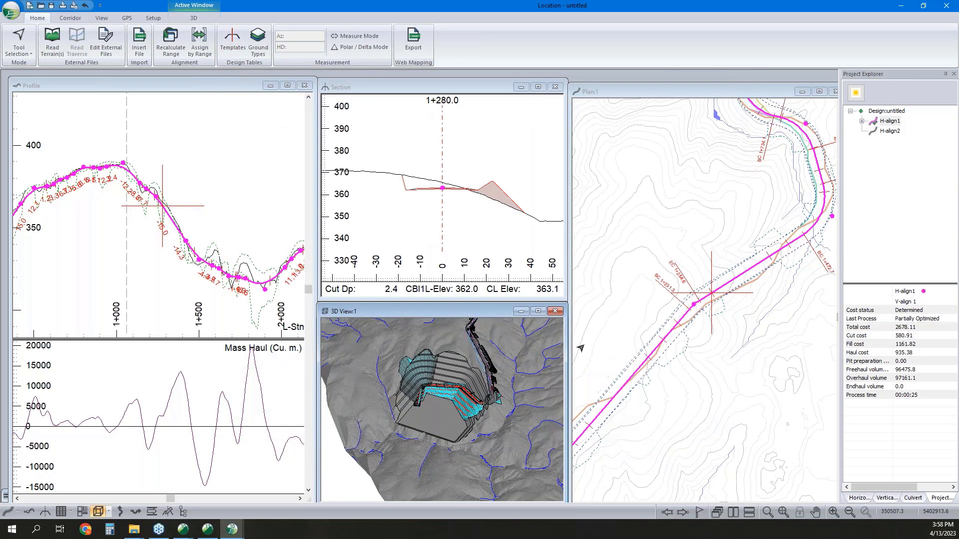
mouse_move(580, 348)
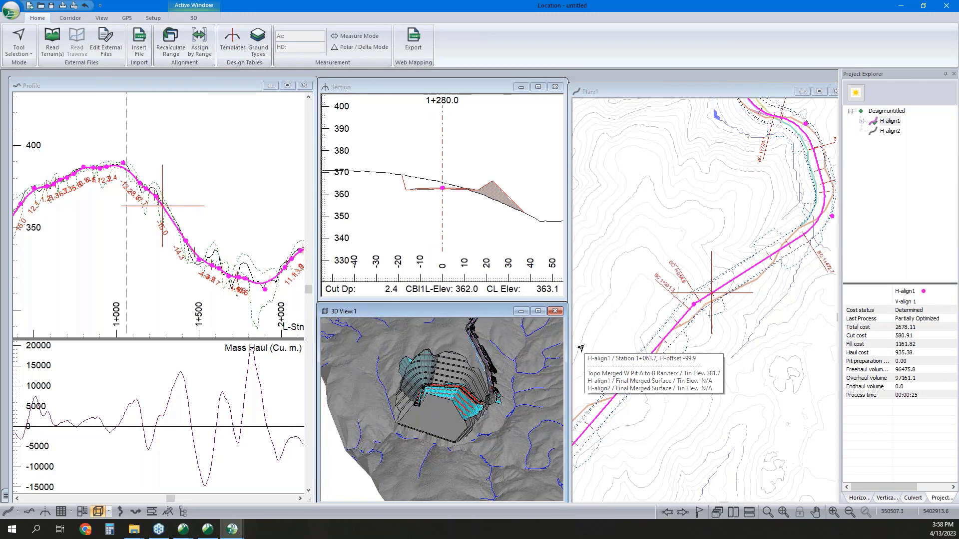